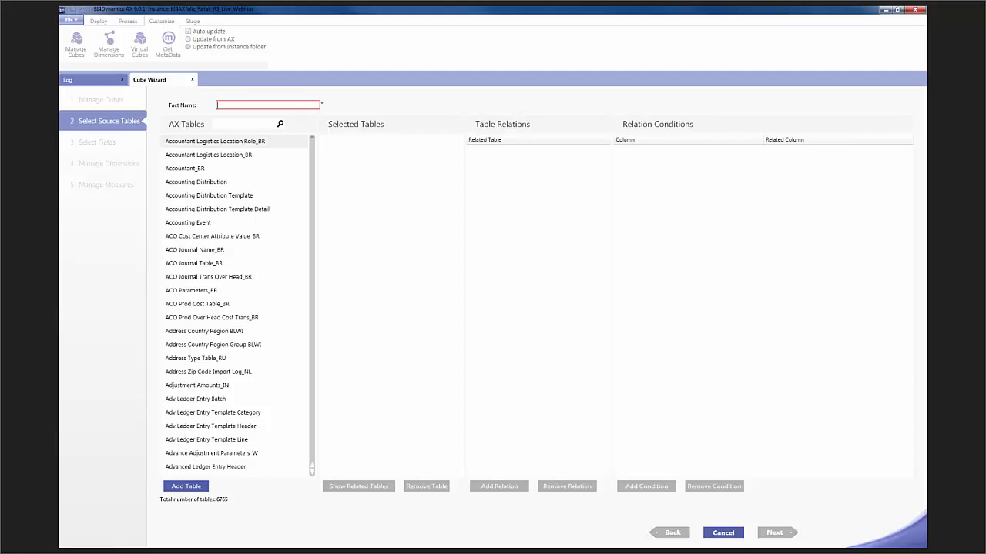
Name the fact Retail Transactions and add Retail Transaction Table from the AX tables as a source table
text(Retail)
text(transac)
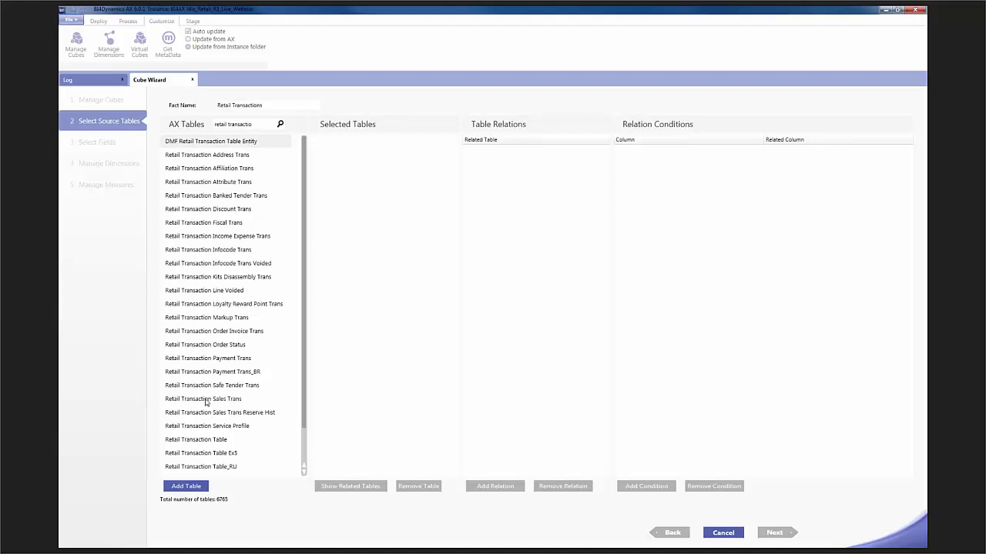
click(208, 440)
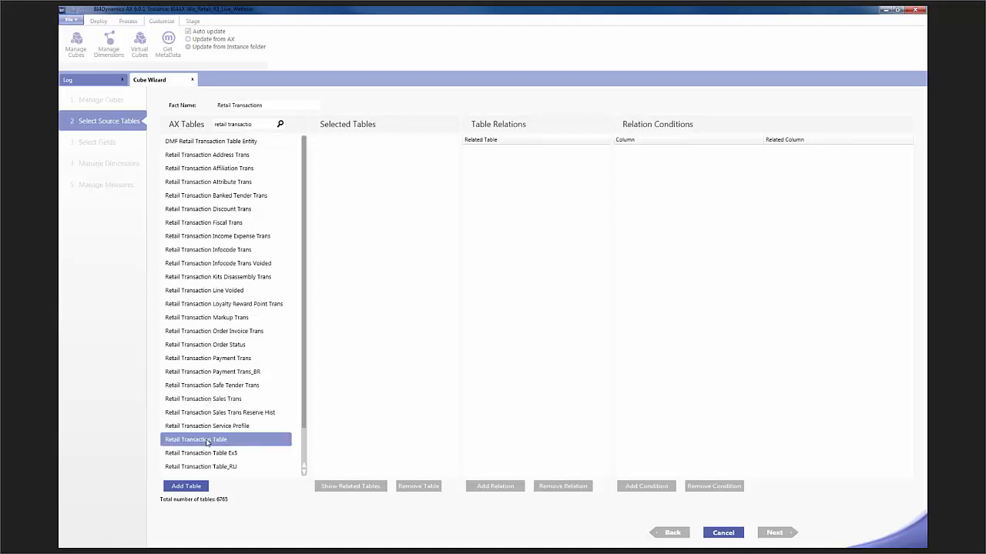
click(191, 488)
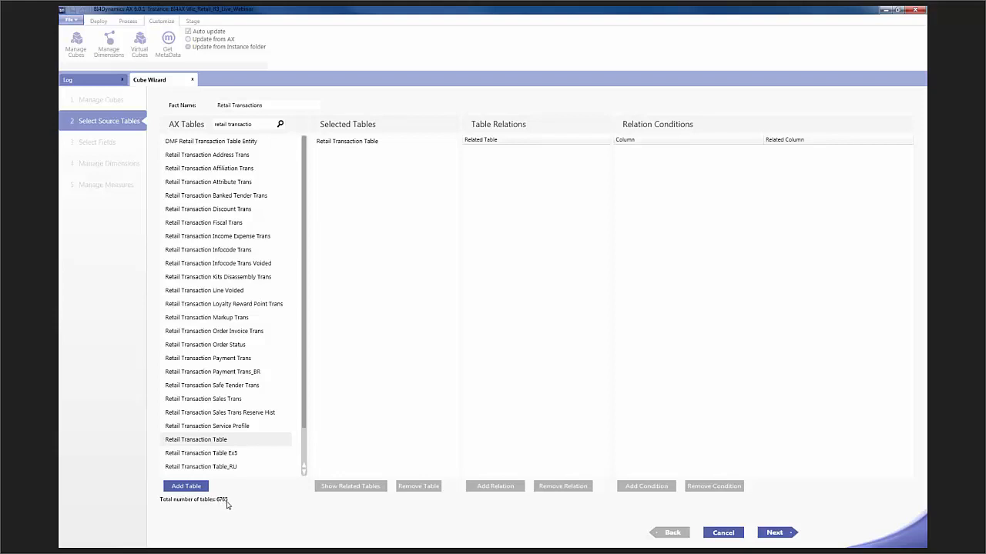
List the tables related to Retail Transaction Table and add Retail Transaction Sales Trans to the selected tables
click(353, 145)
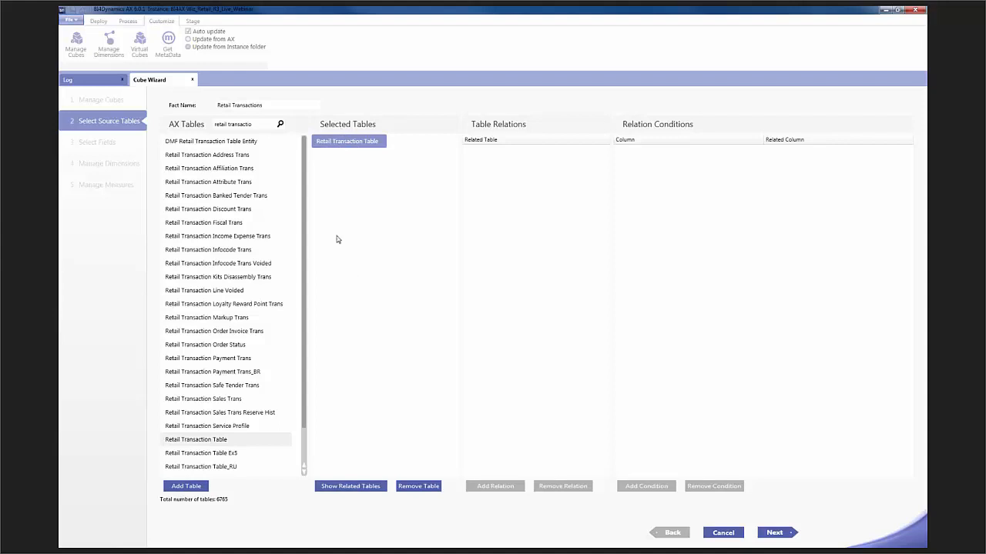
click(350, 487)
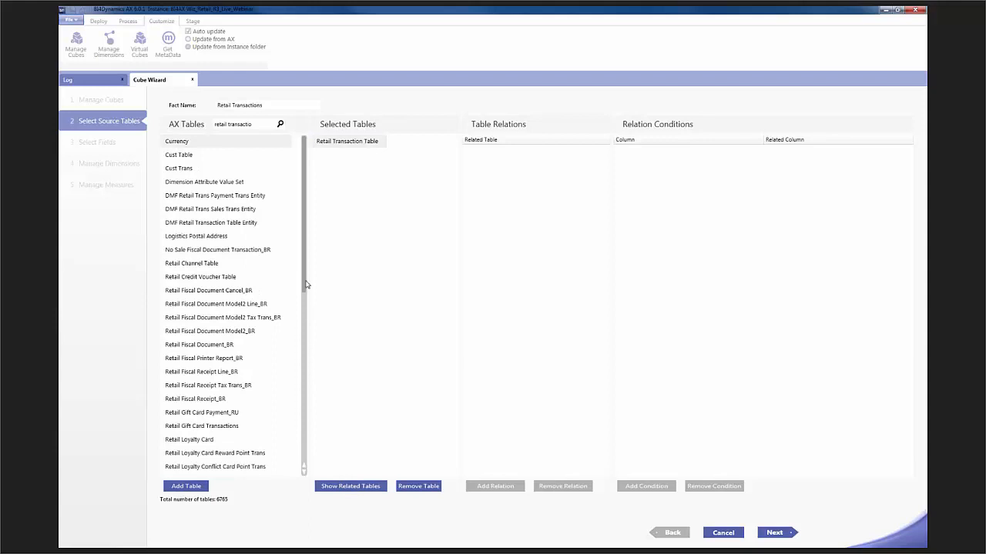
drag(305, 267, 300, 385)
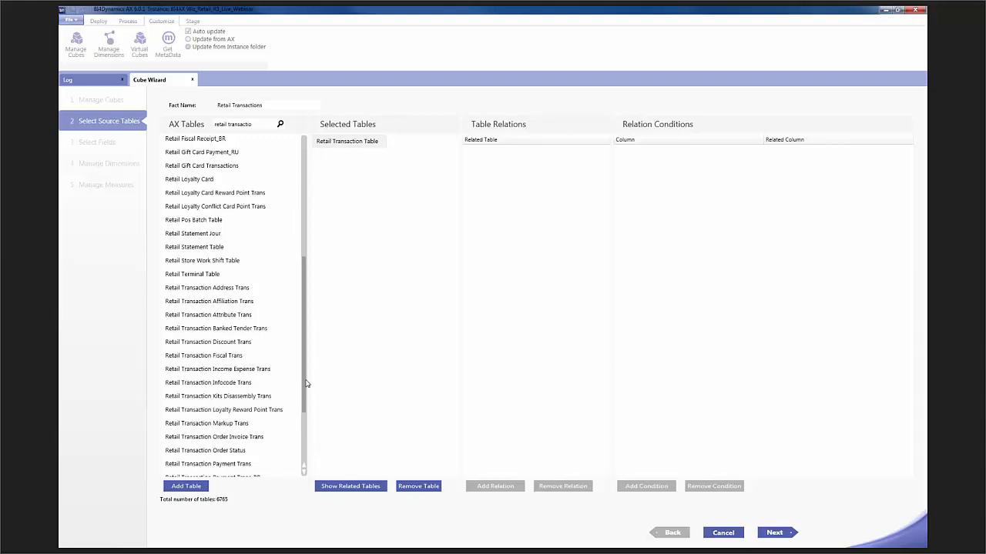
drag(306, 387, 303, 418)
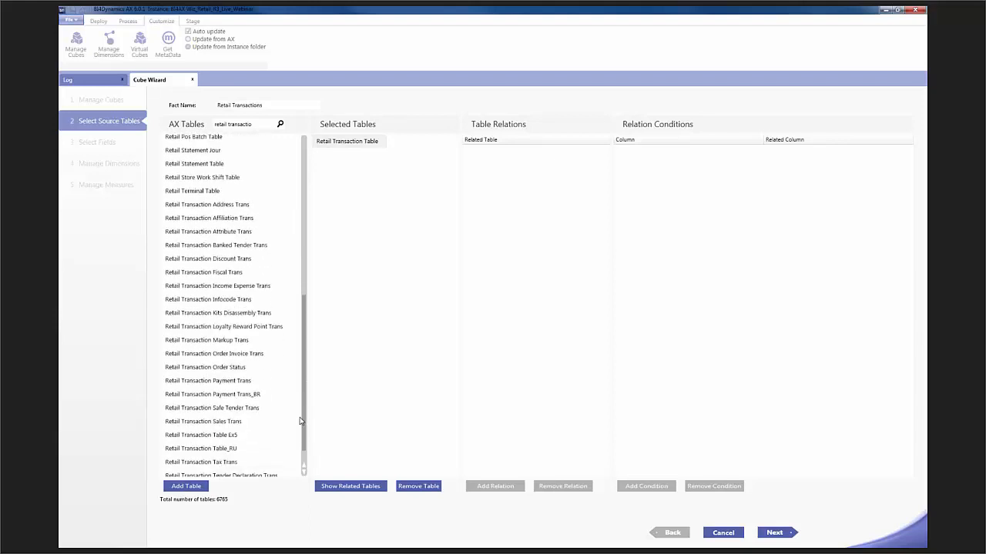
click(210, 422)
click(188, 486)
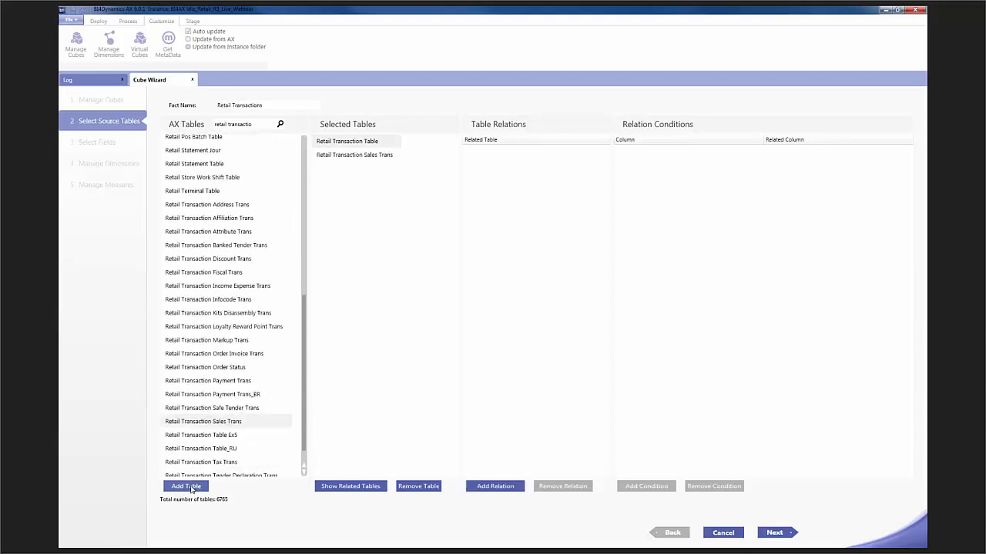
Compare the two relations of Retail Transaction Sales Trans and remove the one joining return Transaction Id to transaction Id
click(355, 155)
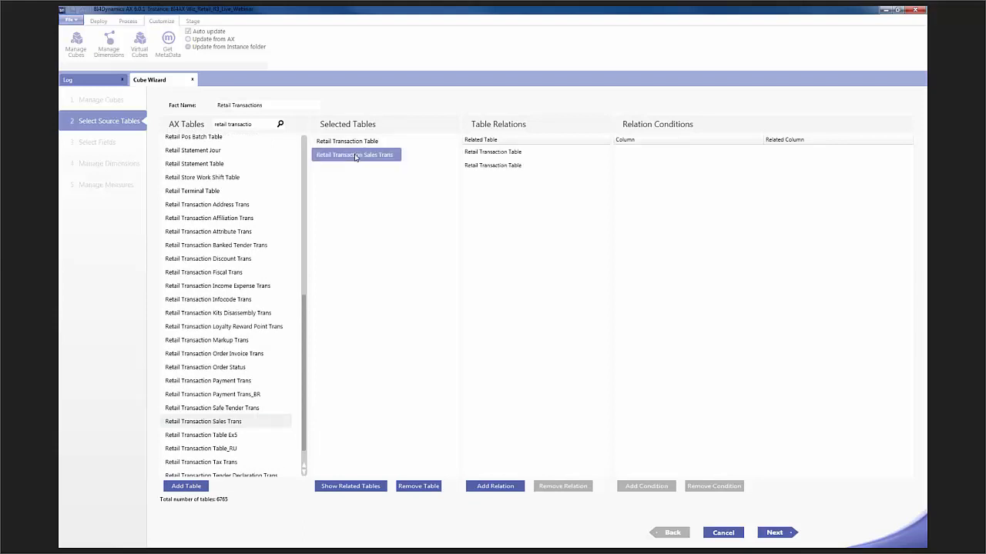
click(478, 154)
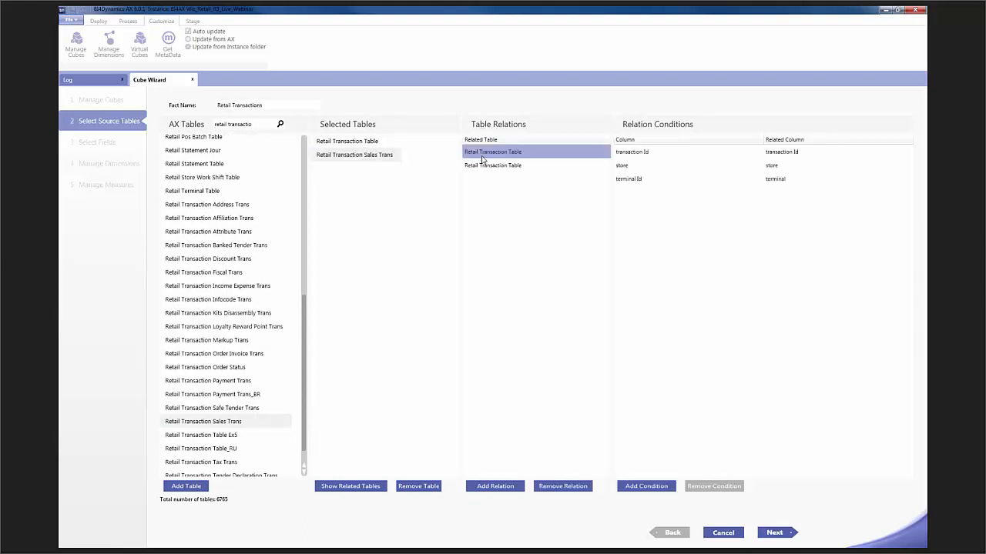
click(506, 167)
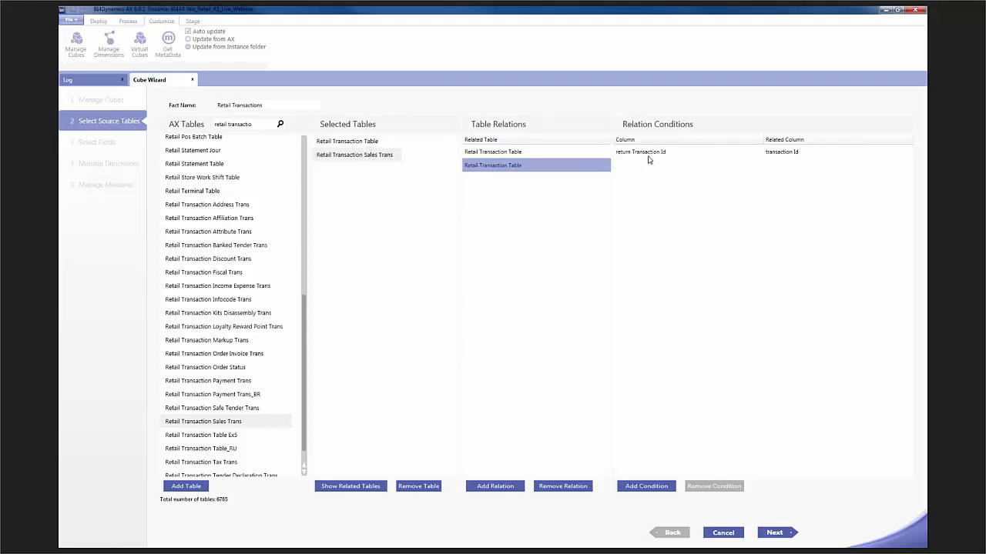
click(513, 152)
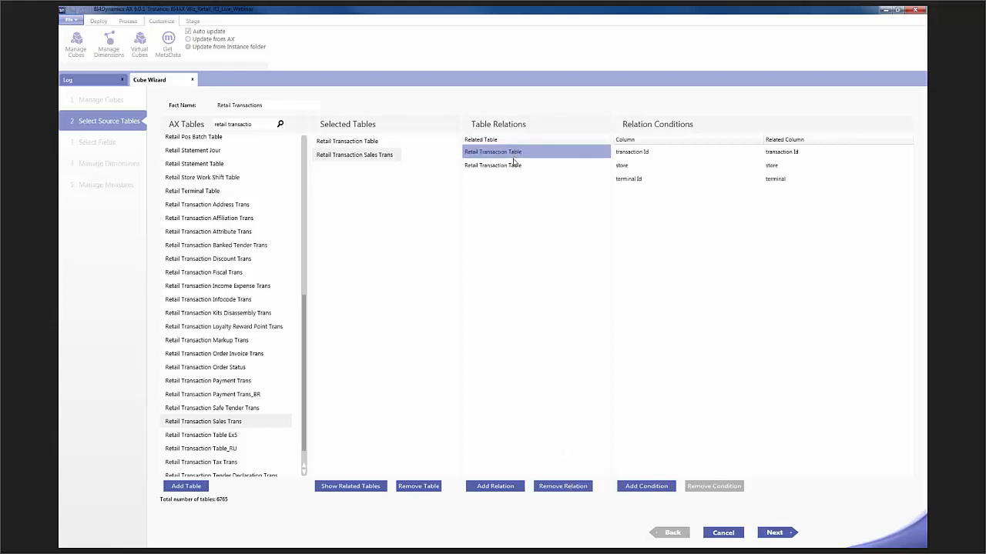
click(515, 164)
click(569, 486)
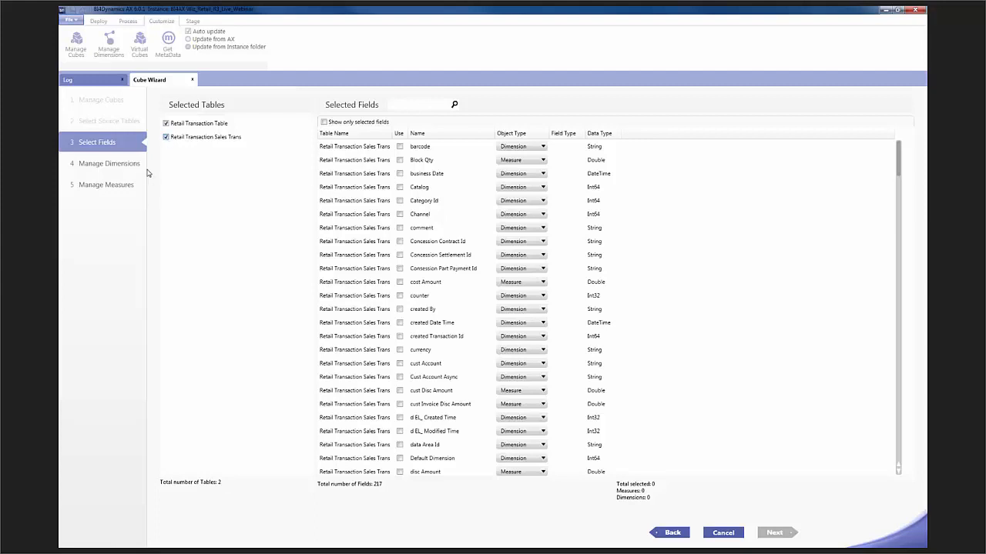
Show only Retail Transaction Table fields, filter them by "date" and select trans Date for use
click(165, 139)
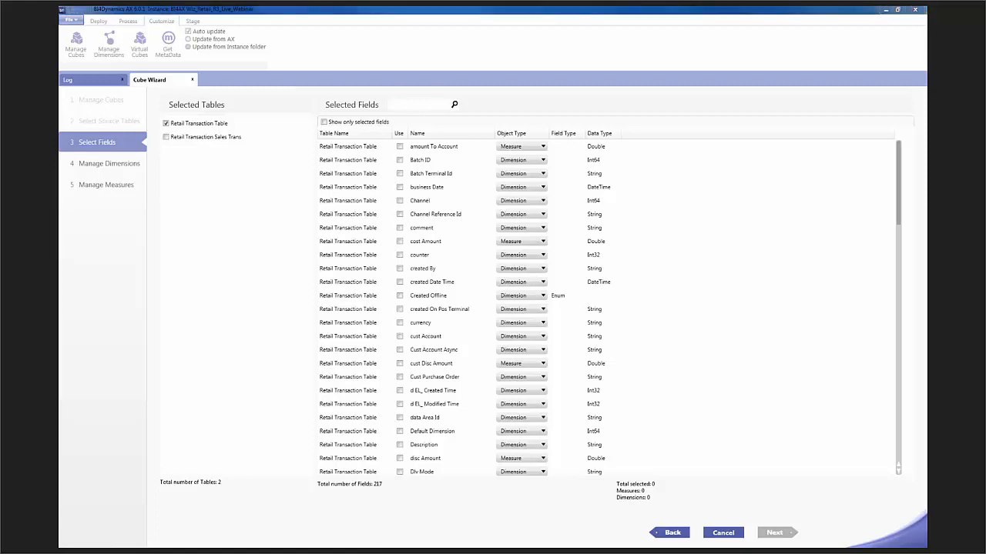
click(413, 106)
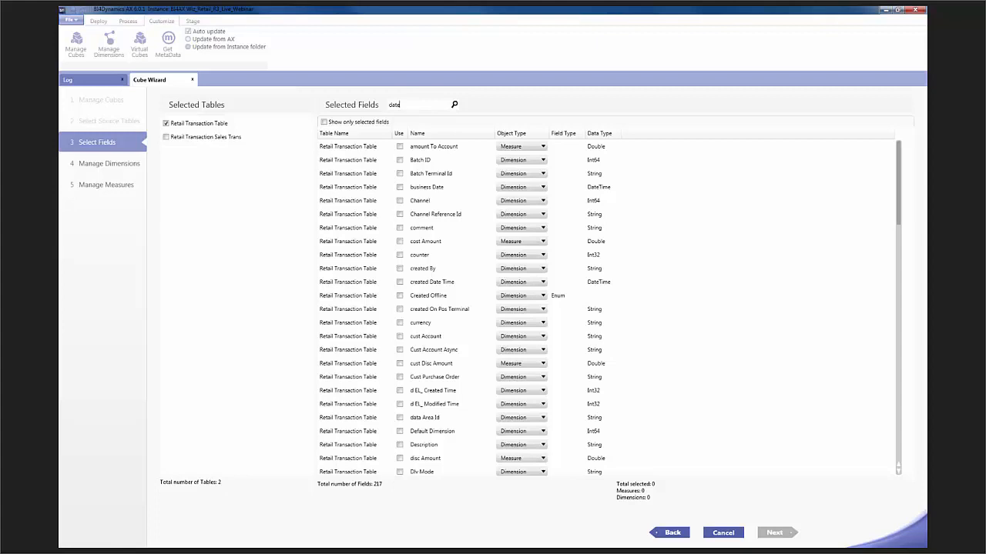
click(400, 228)
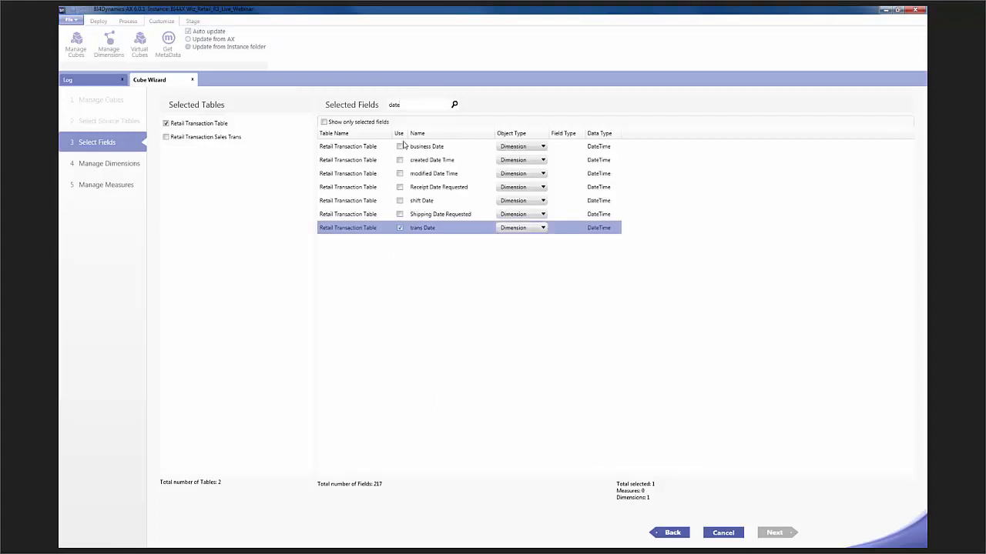
Clear the field filter and select created By and receipt Id from Retail Transaction Table as dimensions
drag(409, 105, 376, 109)
key(BackSpace)
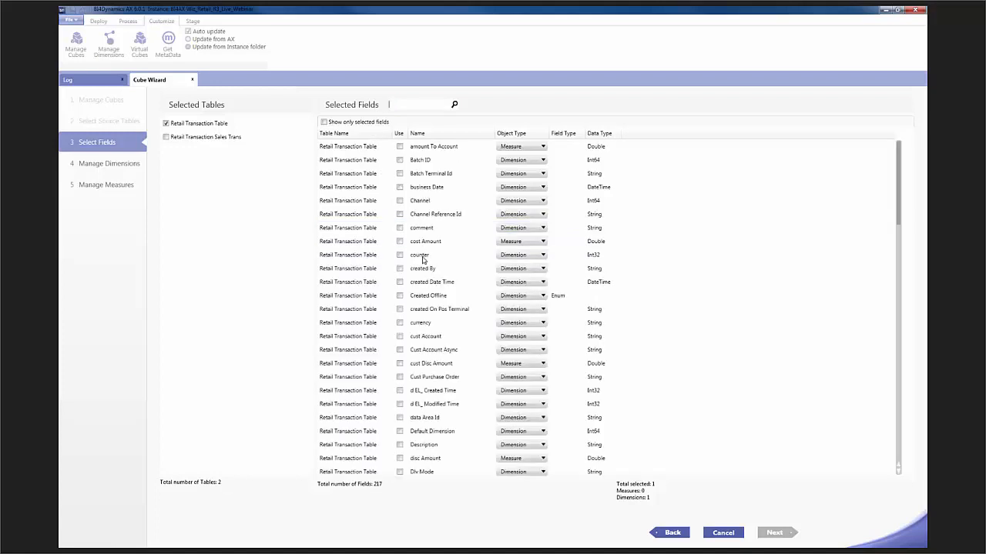
click(401, 268)
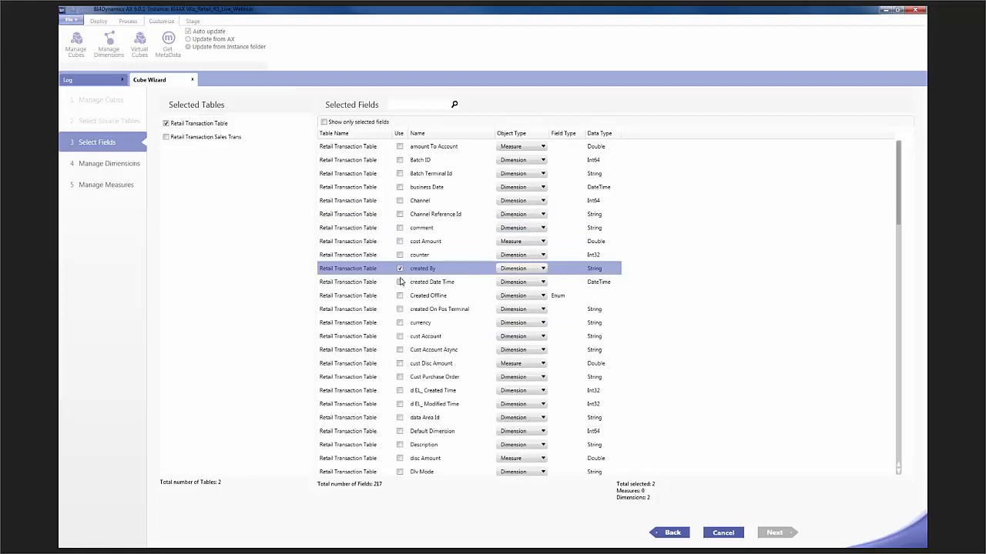
scroll(400, 279, down, 3)
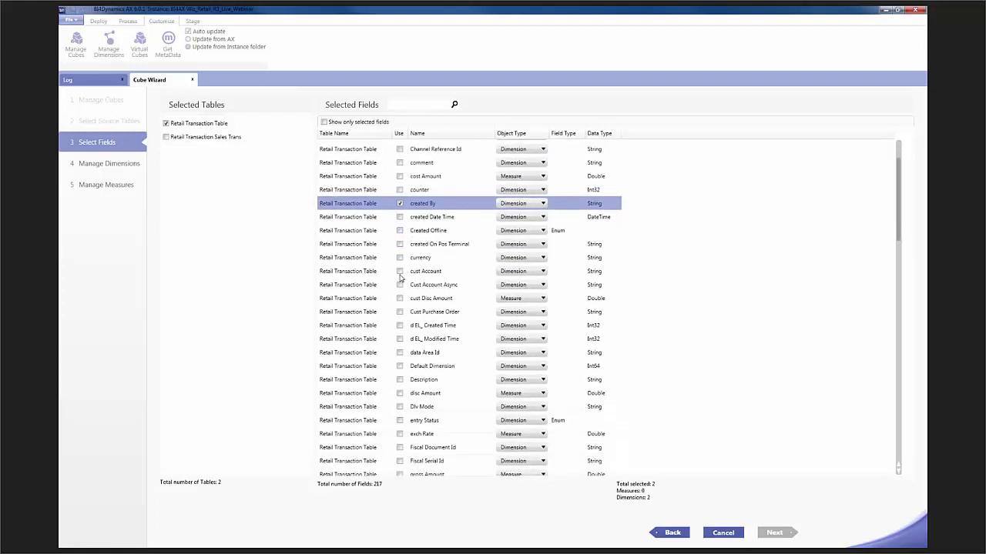
scroll(400, 278, down, 7)
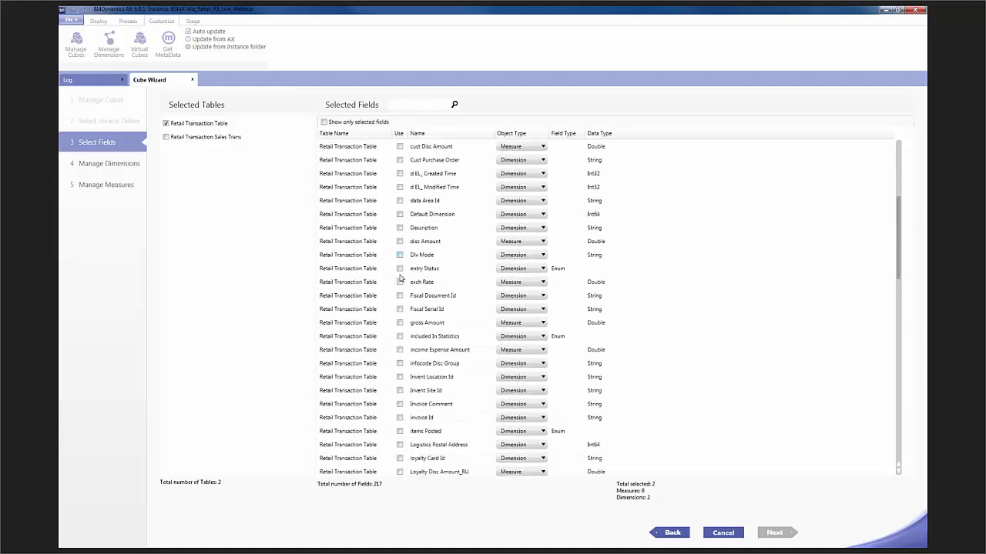
scroll(400, 278, down, 4)
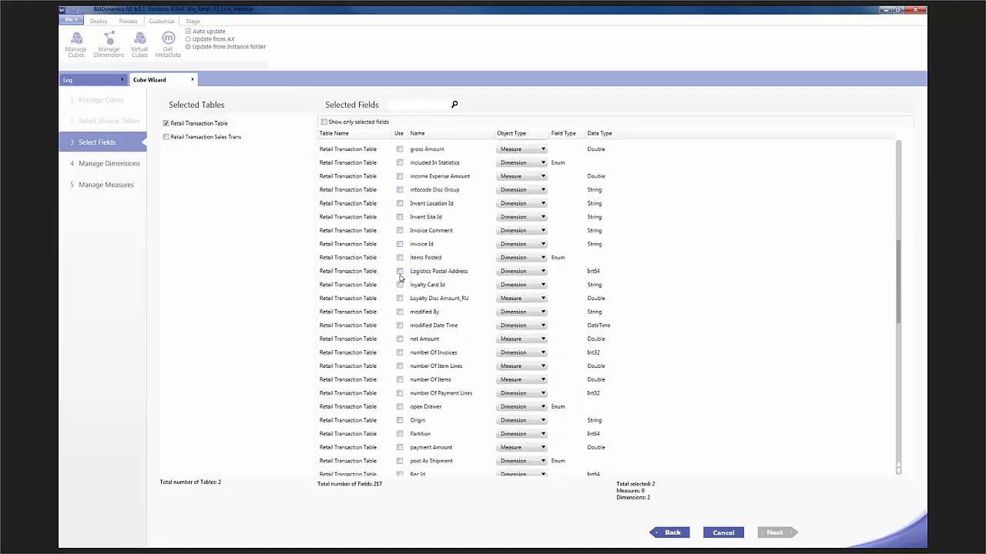
scroll(399, 278, down, 3)
scroll(400, 278, down, 2)
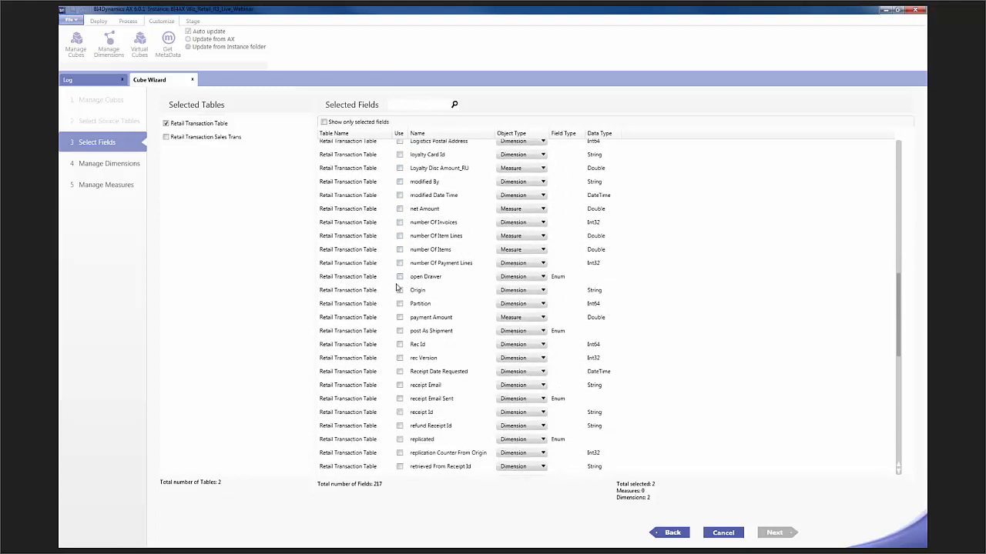
click(401, 414)
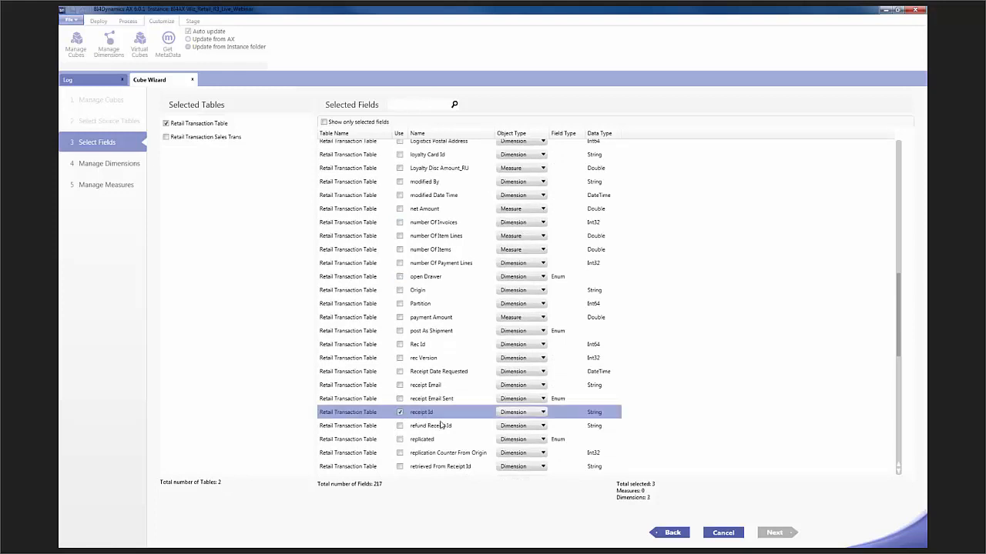
Show only Retail Transaction Sales Trans fields filtered by "am" and select the measures cost Amount and disc Amount
click(166, 136)
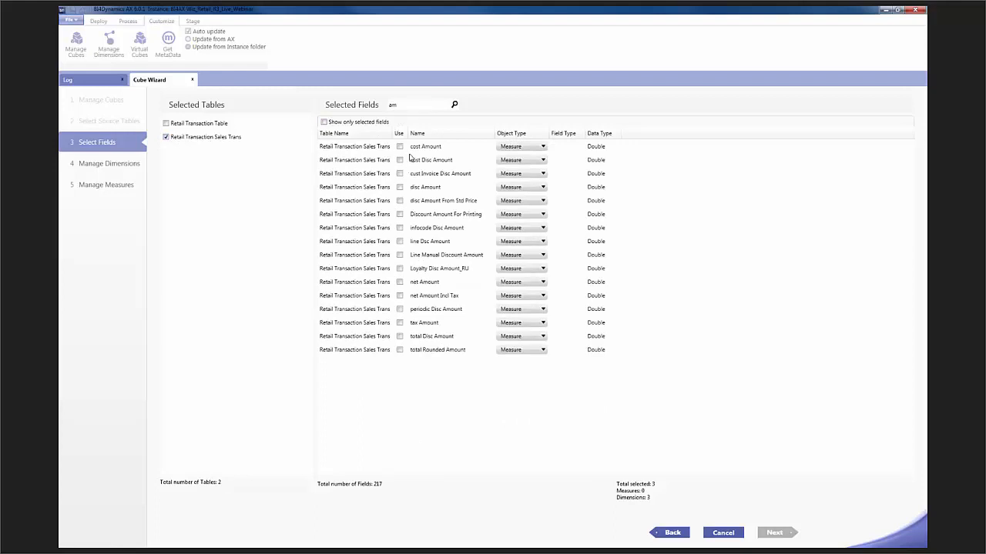
click(398, 147)
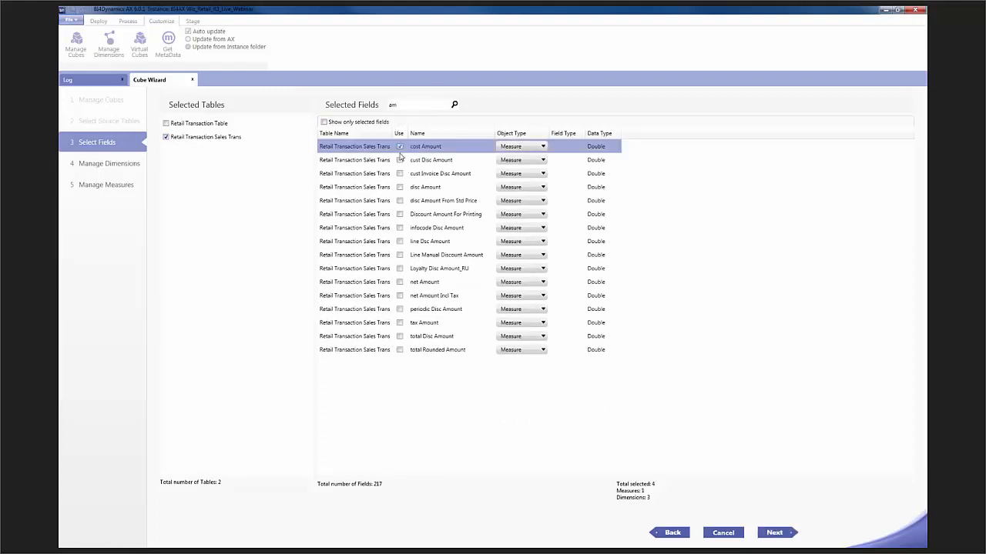
click(399, 160)
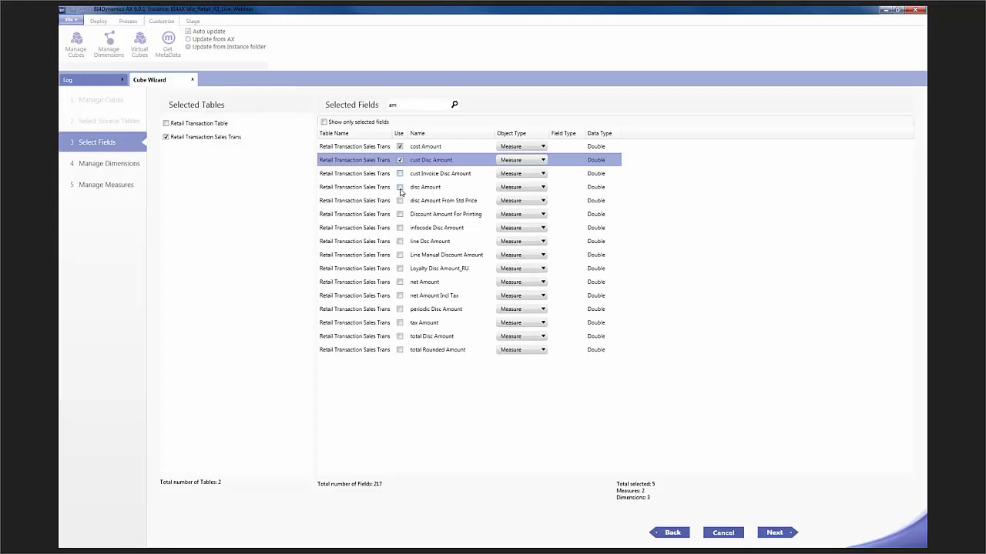
click(400, 187)
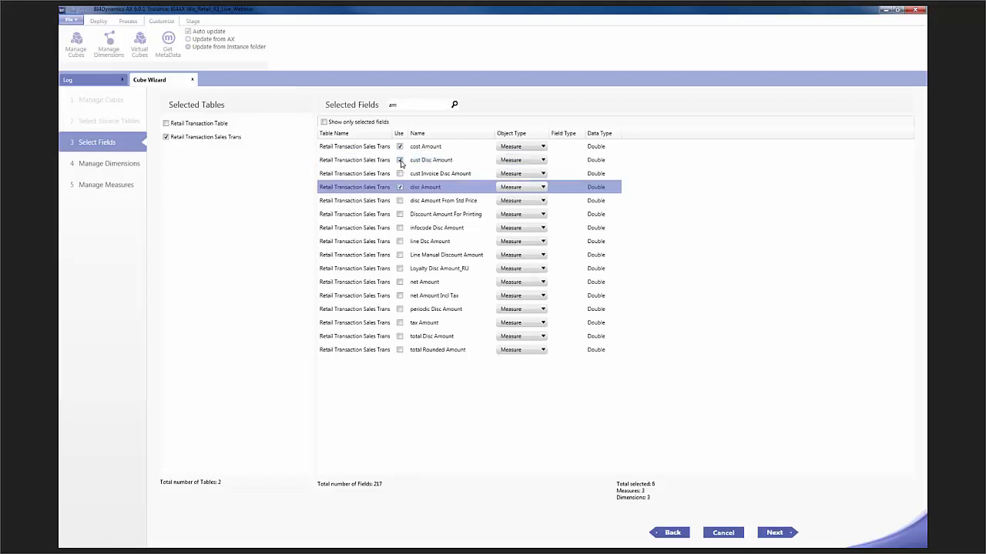
click(399, 160)
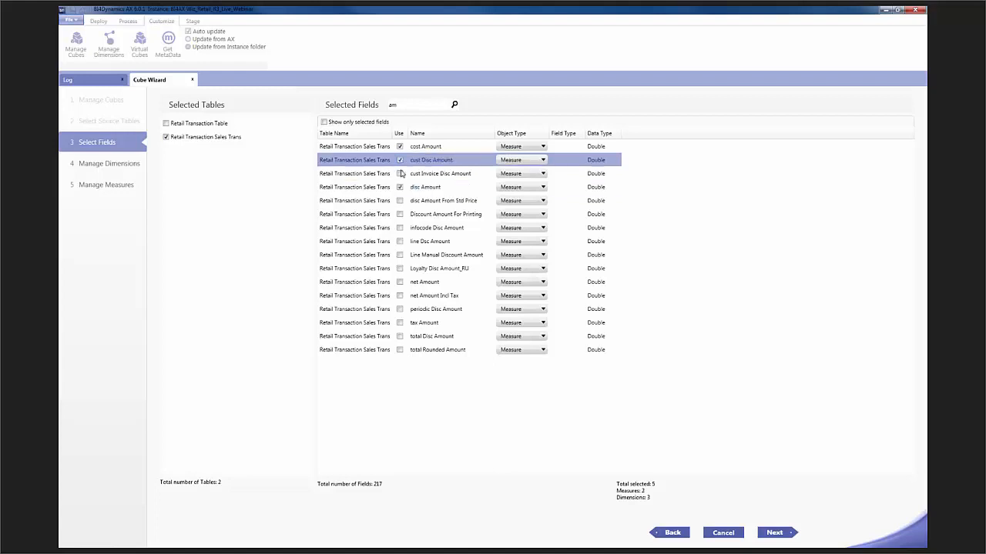
Select total Disc Amount, net Amount and net Amount Incl Tax from Retail Transaction Sales Trans, plus gross Amount from Retail Transaction Table
click(399, 337)
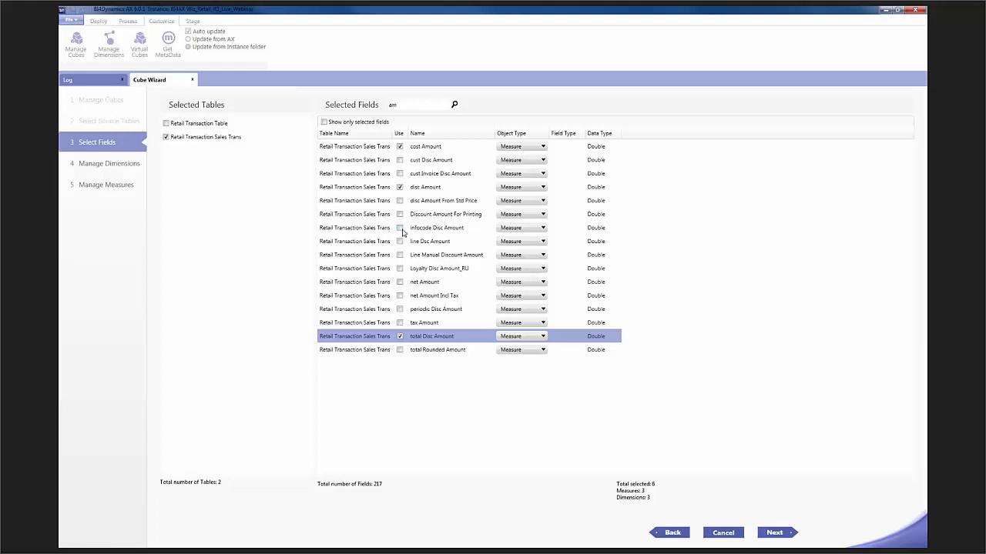
click(399, 282)
click(400, 295)
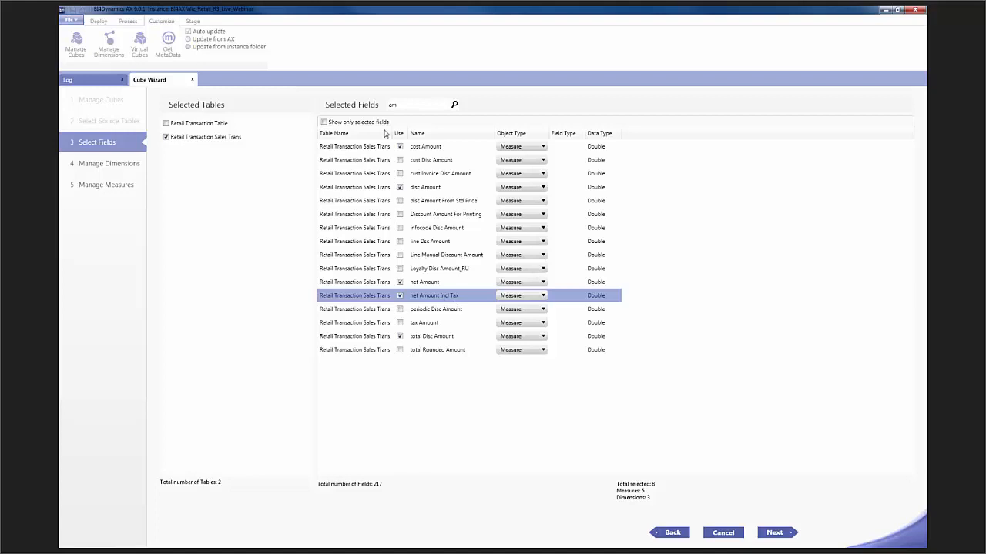
click(165, 123)
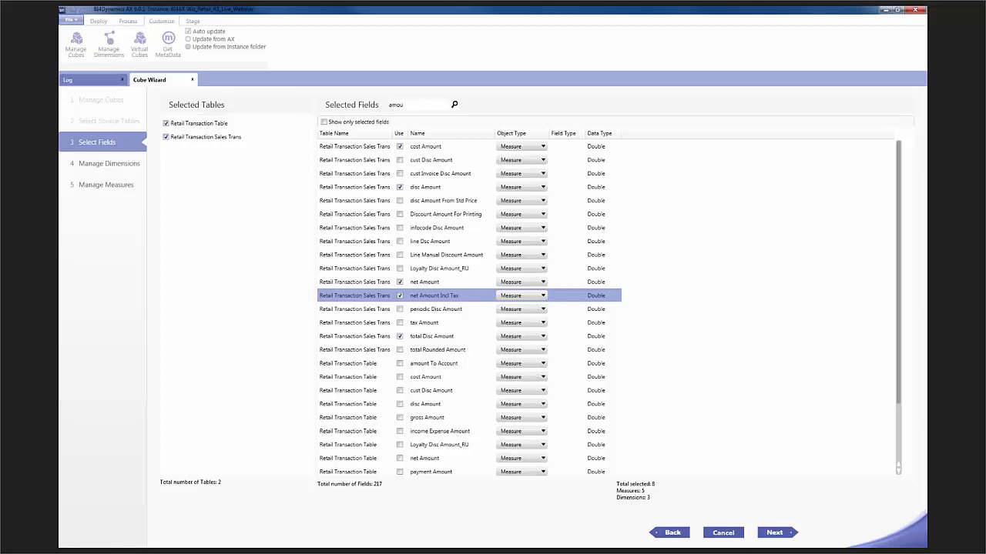
click(401, 418)
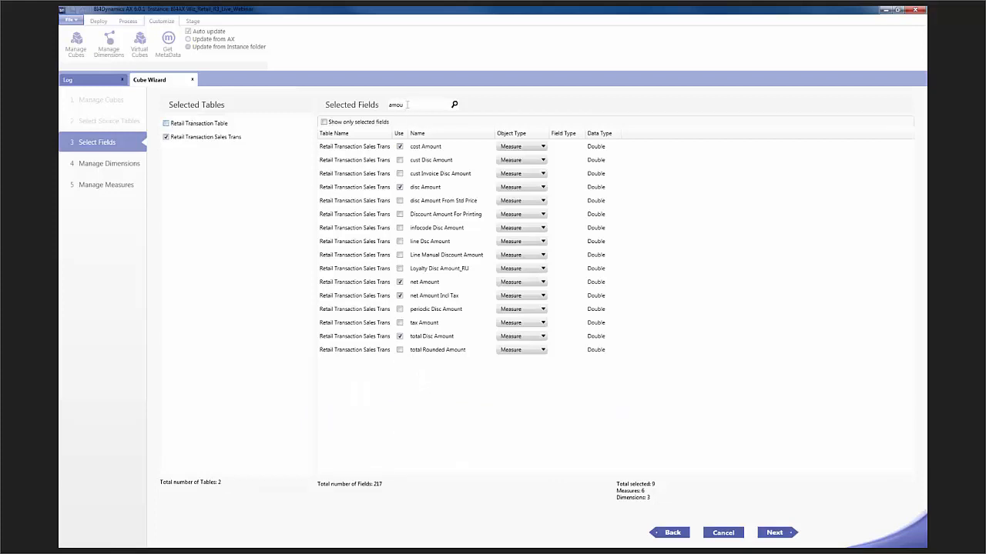
Clear the field filter, review the full list of Retail Transaction Sales Trans fields and continue to dimension management
double_click(407, 105)
key(BackSpace)
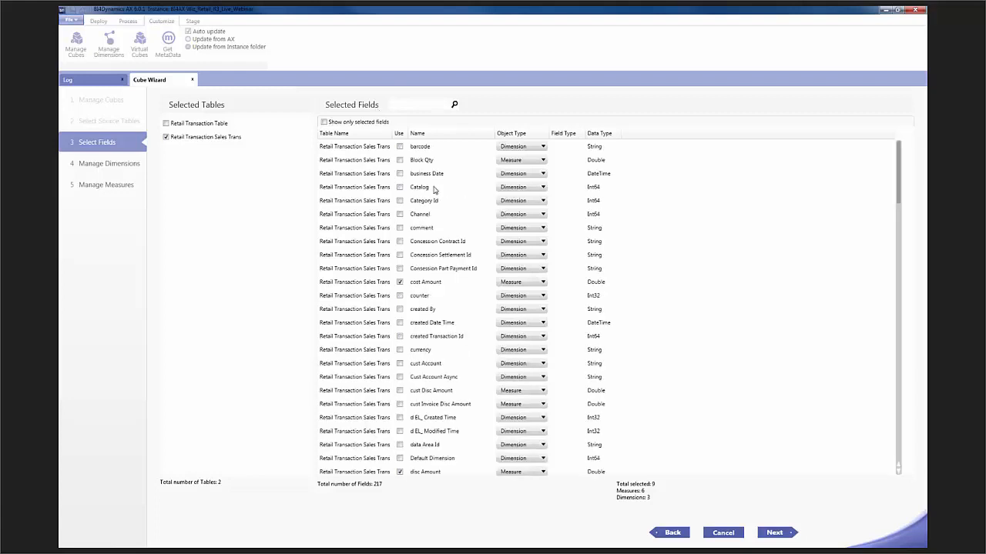
scroll(434, 190, down, 4)
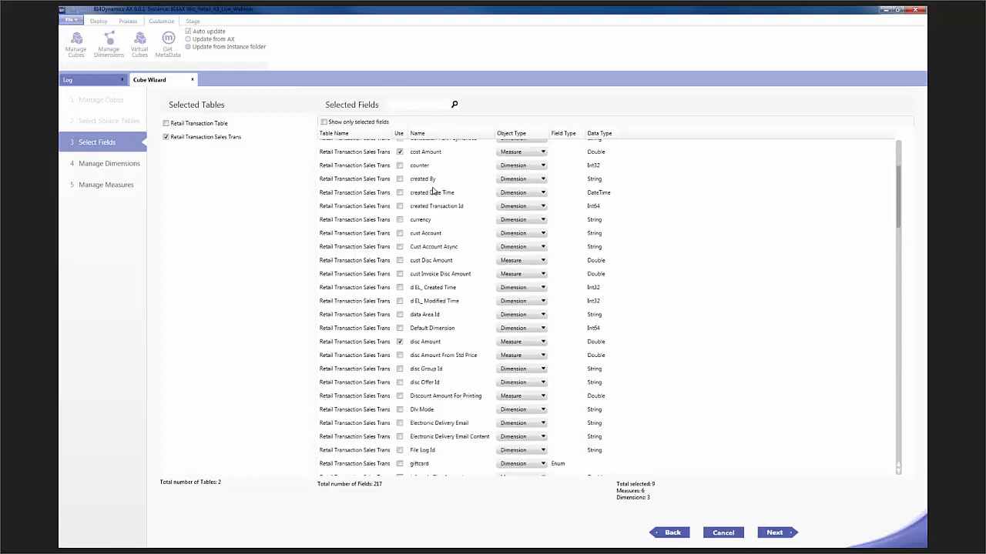
scroll(433, 191, down, 1)
scroll(434, 191, down, 1)
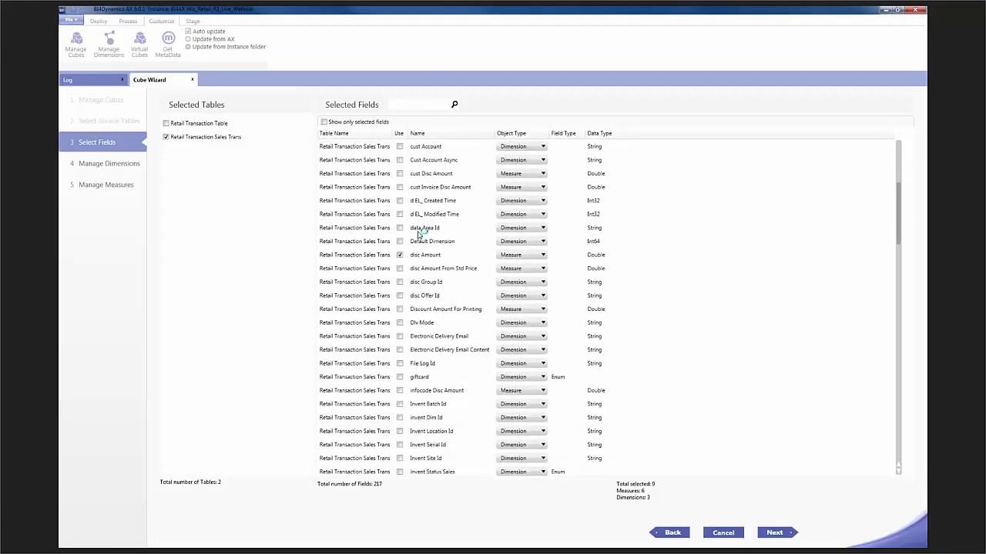
scroll(418, 233, down, 1)
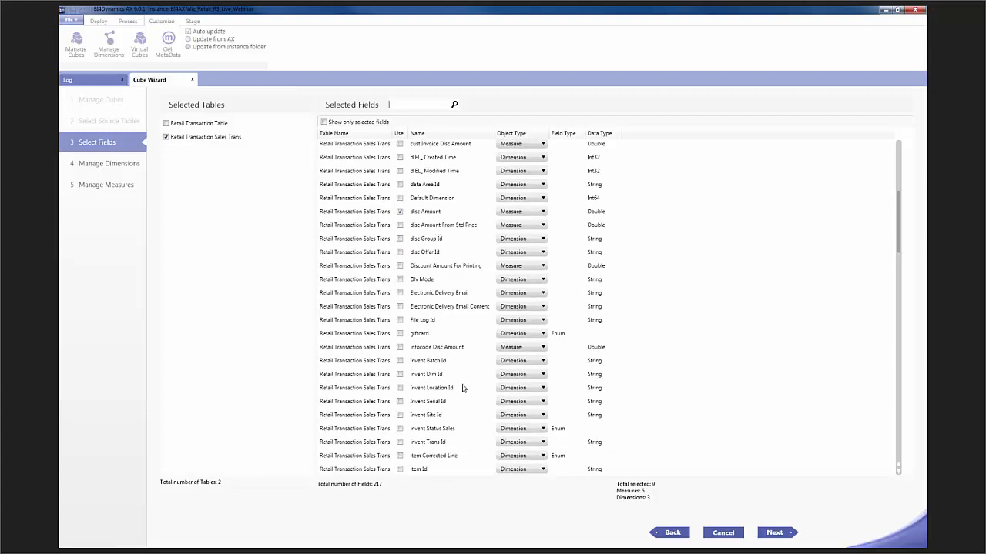
click(776, 532)
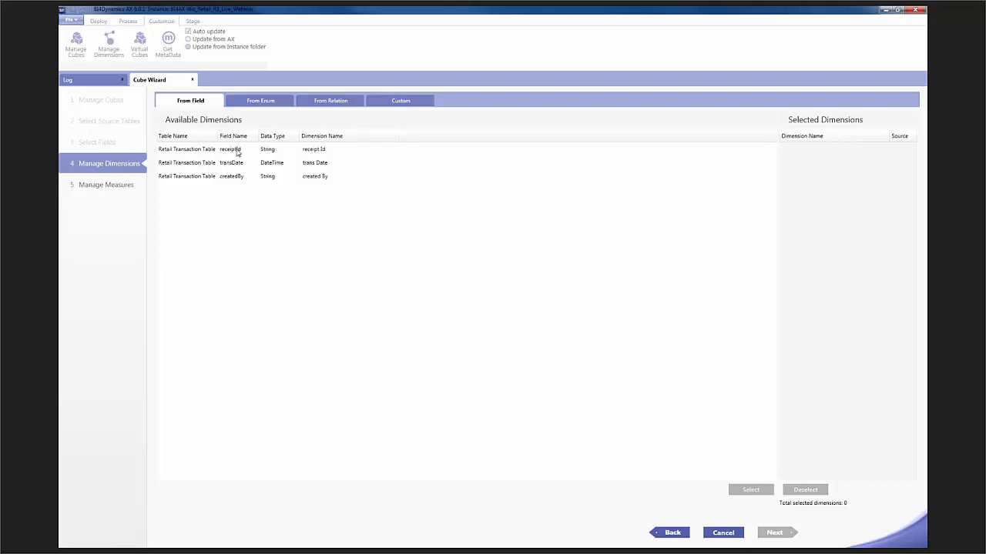
Rename the receiptId dimension to "receipt" and transDate to "Date", and add both plus created By to the selected dimensions
click(304, 149)
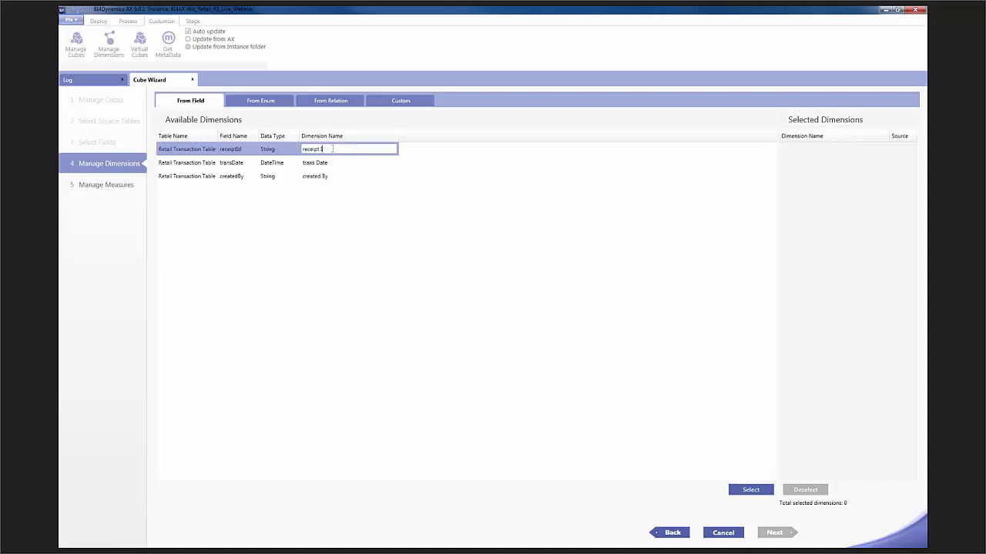
click(745, 491)
double_click(311, 153)
key(Delete)
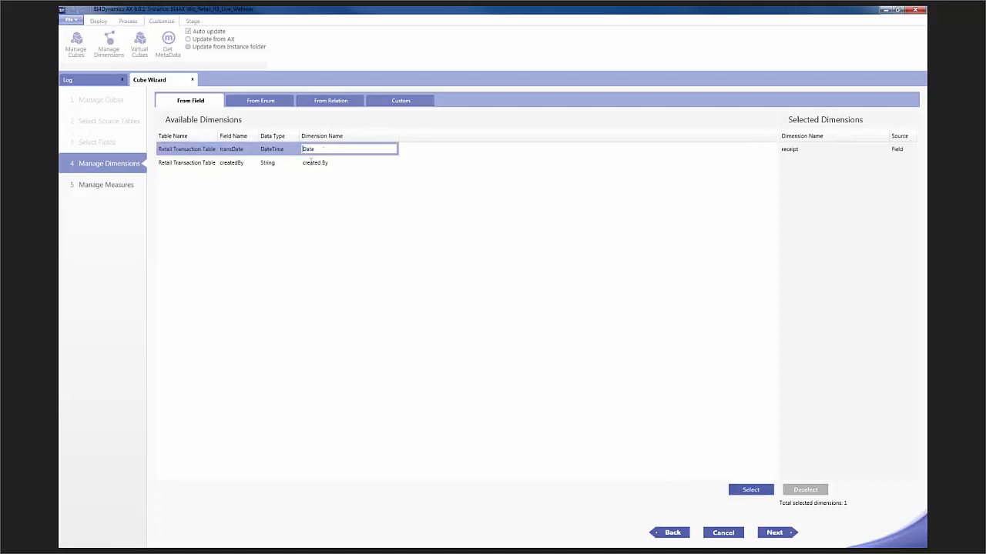
click(750, 490)
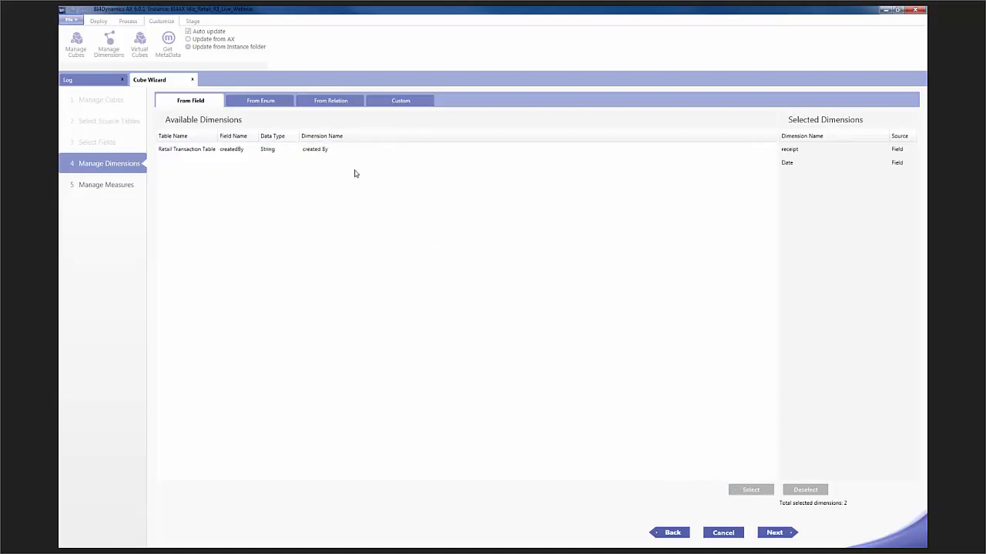
double_click(344, 150)
click(766, 490)
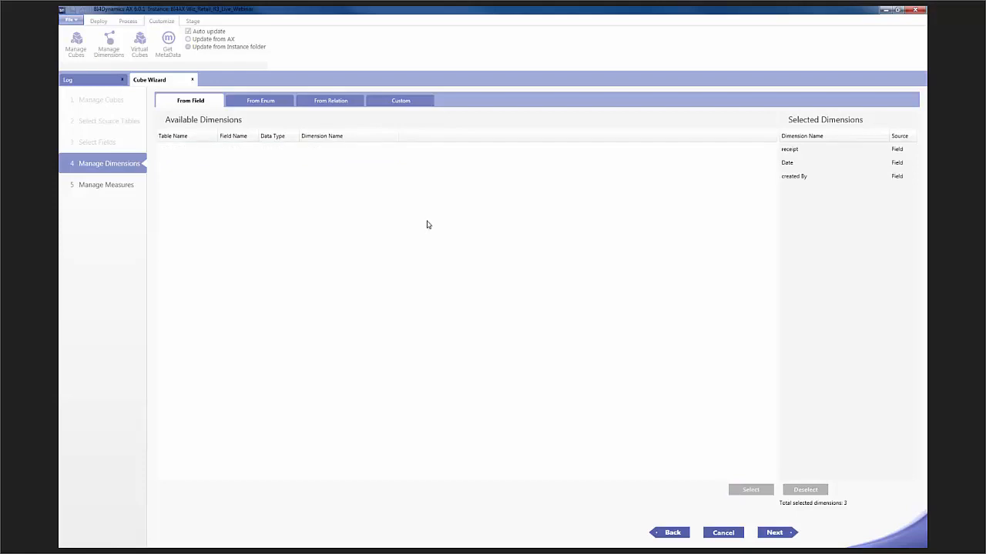
Among the relation-based dimensions, name the Cust Table dimension "Customer" and map it to the existing Customer dimension
click(263, 104)
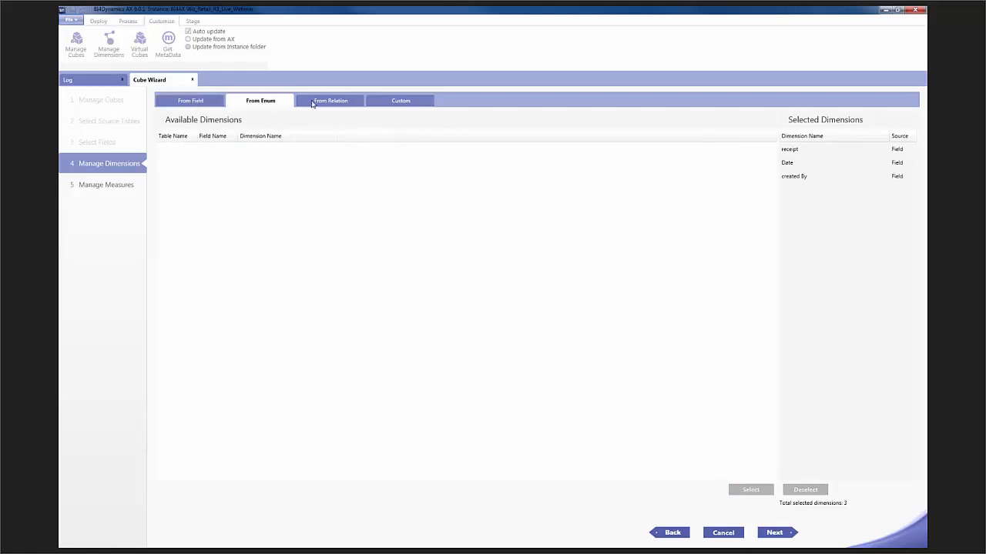
click(315, 103)
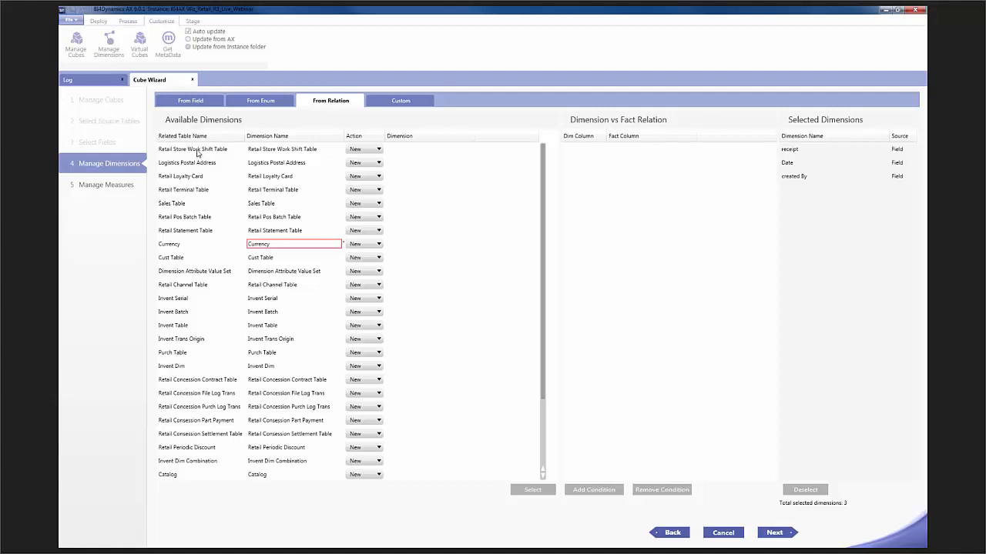
click(199, 151)
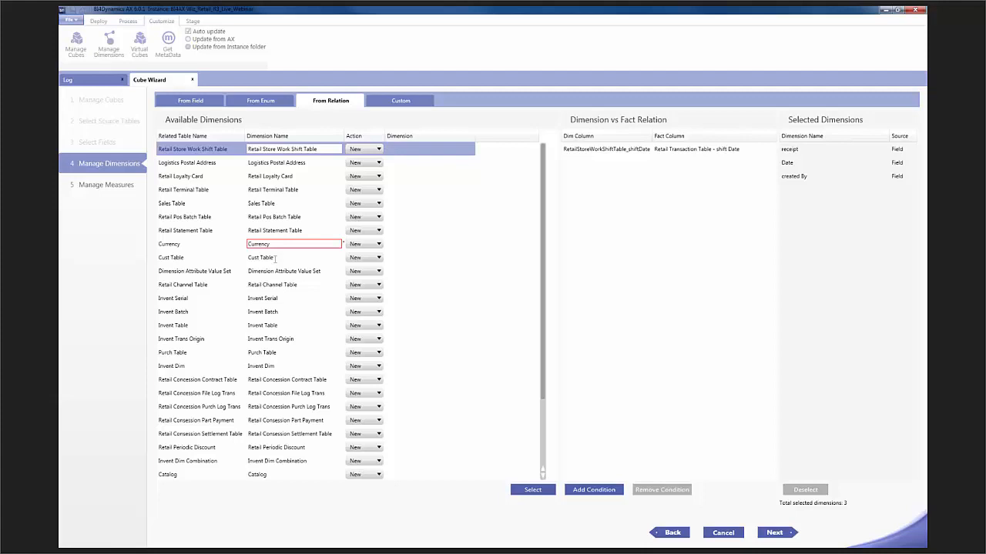
click(278, 257)
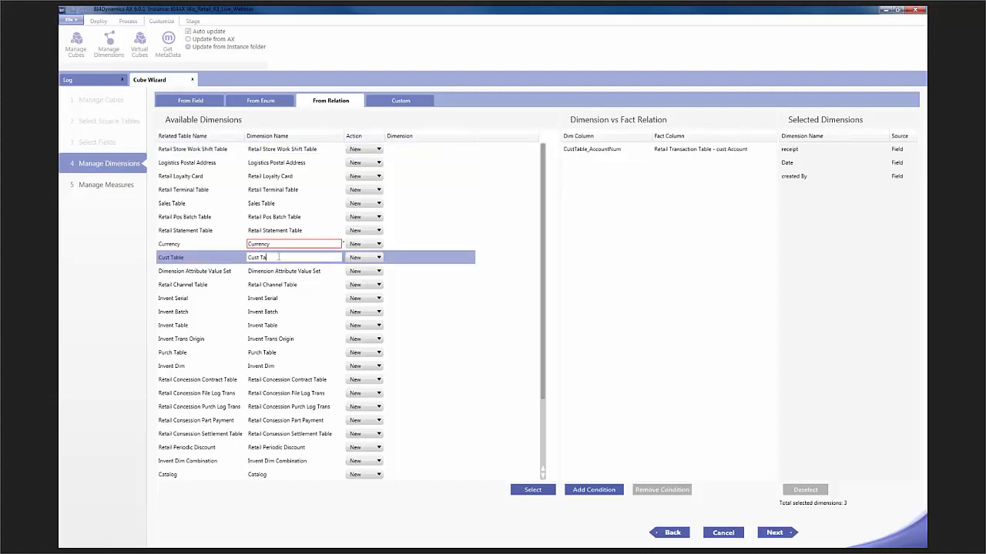
text(Customer)
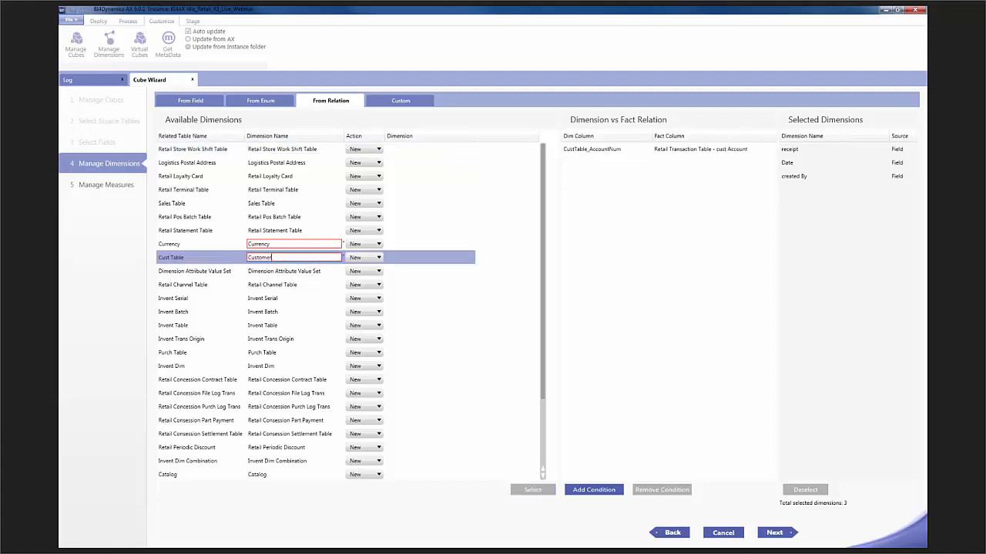
click(347, 258)
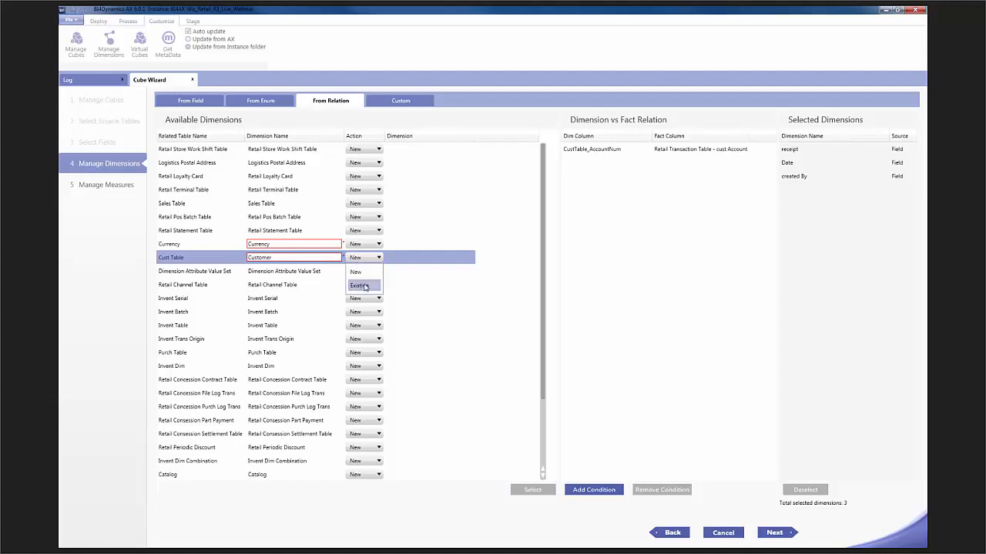
click(361, 282)
click(408, 258)
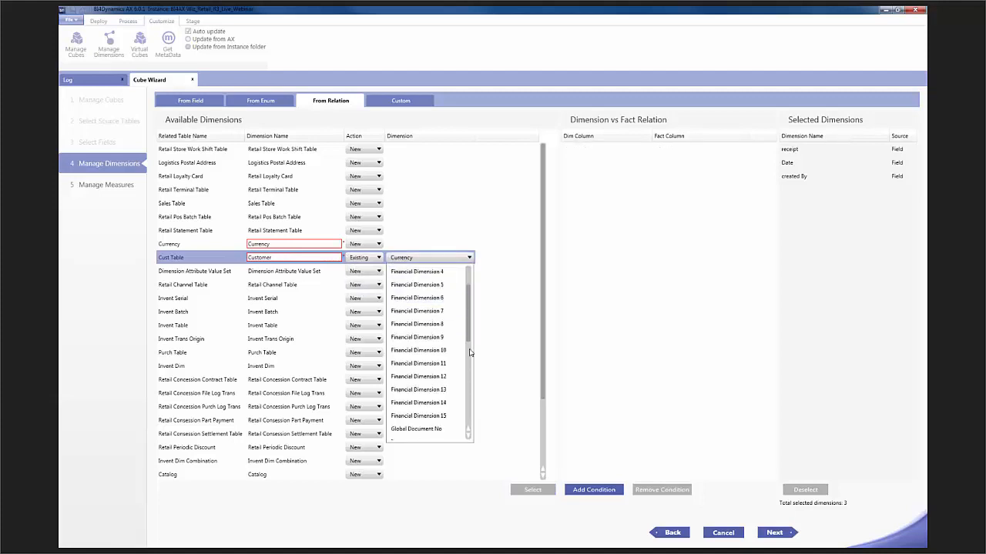
scroll(428, 339, down, 7)
click(425, 340)
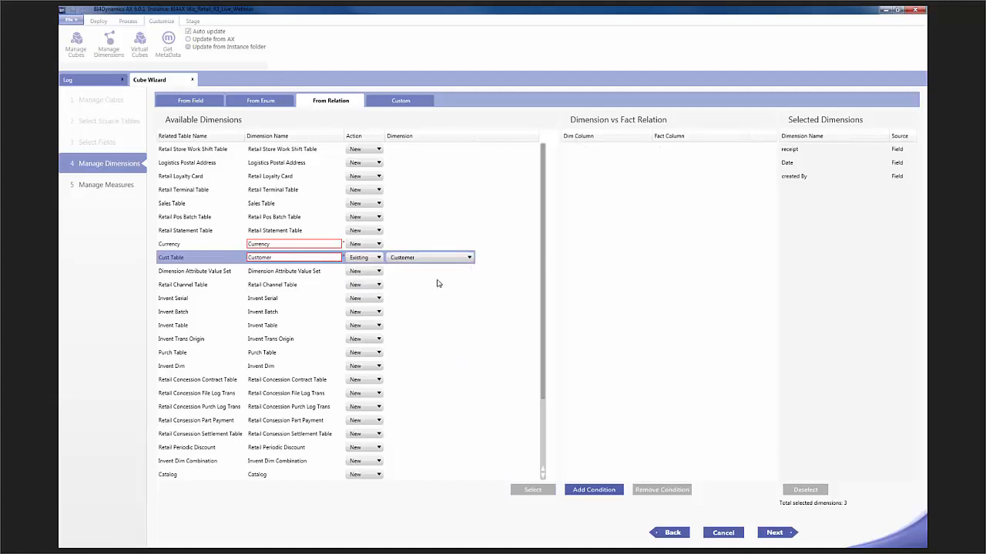
Start a dimension-fact condition for Customer with dimension column No and fact column Retail Transaction Table - store
click(583, 494)
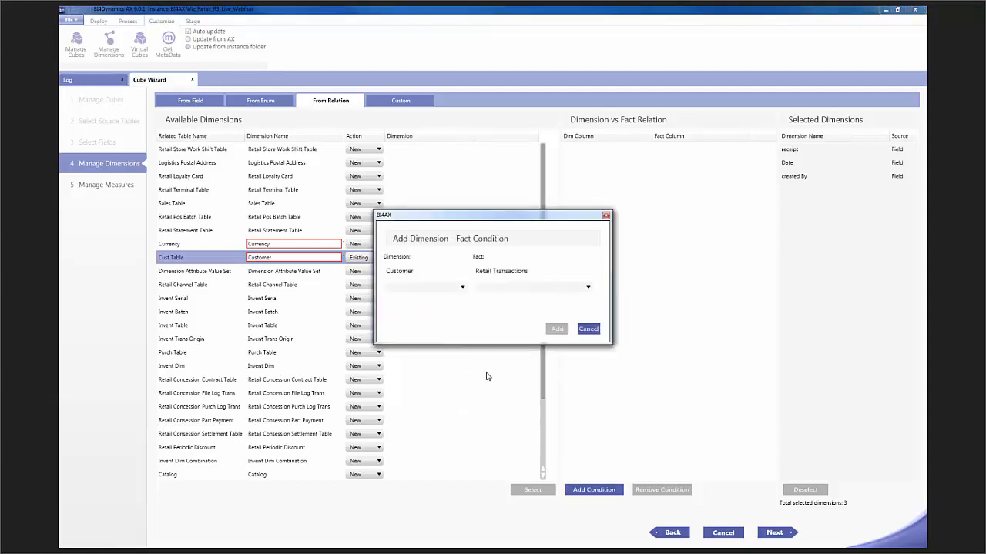
click(441, 288)
click(430, 302)
click(505, 288)
drag(643, 302, 648, 321)
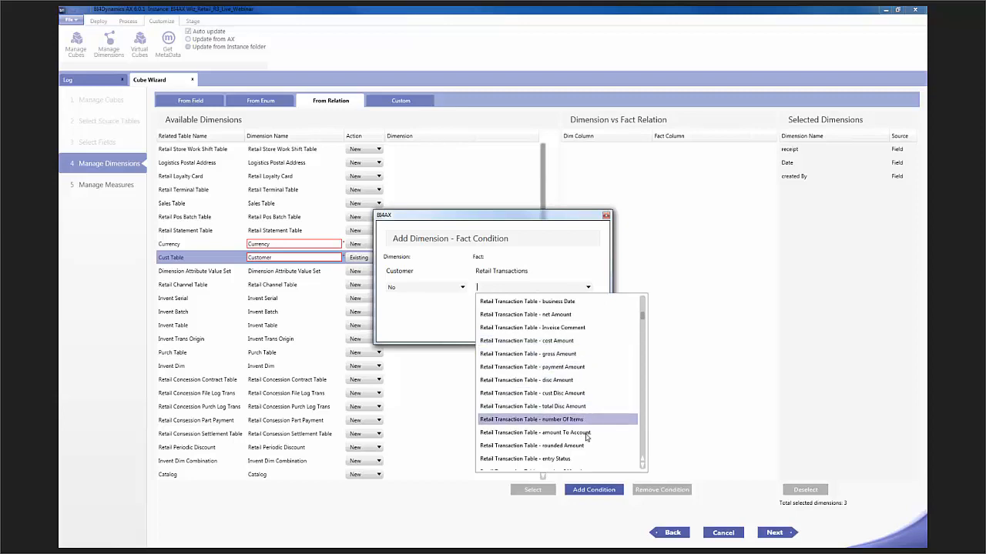
click(642, 467)
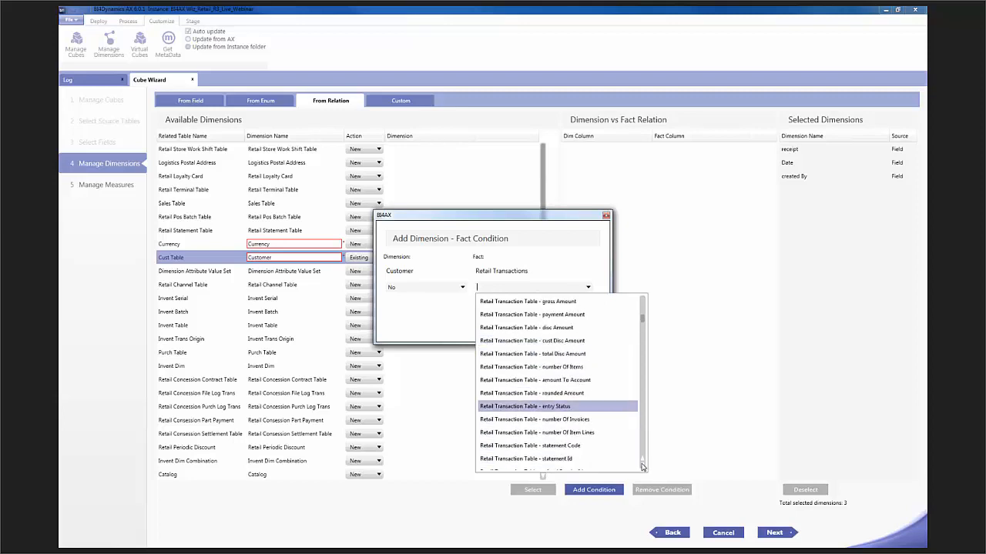
click(642, 464)
click(642, 465)
click(641, 464)
click(641, 464)
click(642, 464)
click(641, 465)
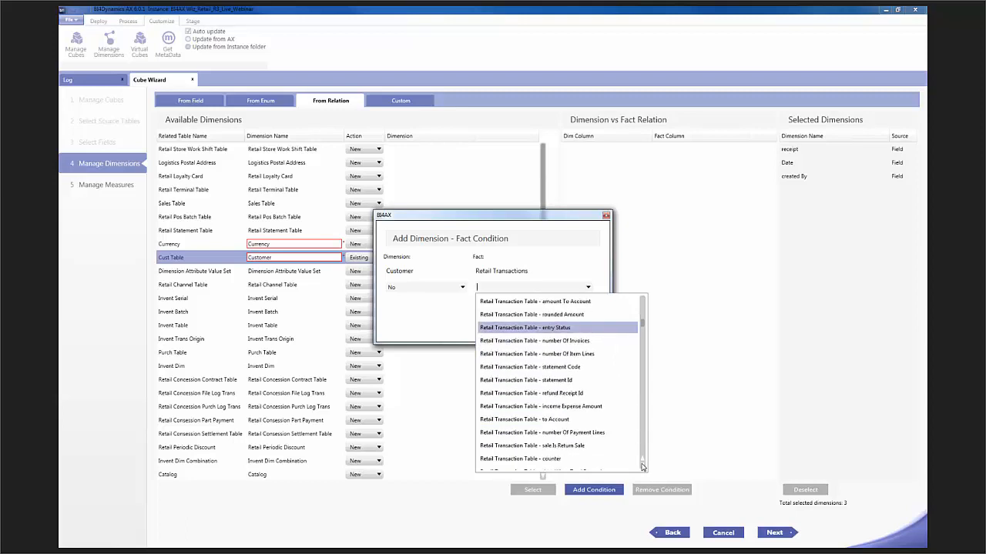
click(642, 467)
click(642, 466)
click(642, 466)
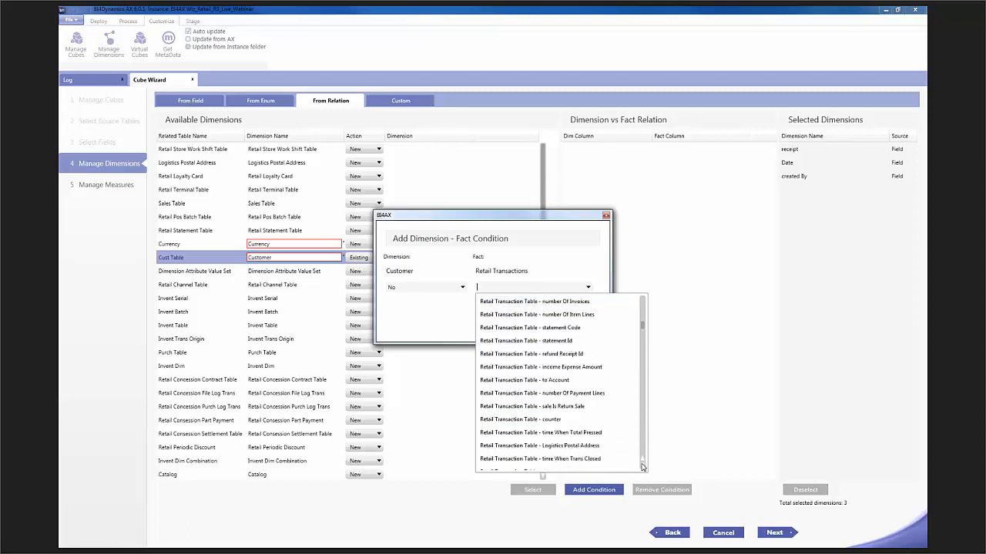
click(642, 466)
click(642, 467)
click(642, 467)
click(643, 466)
click(642, 466)
click(642, 467)
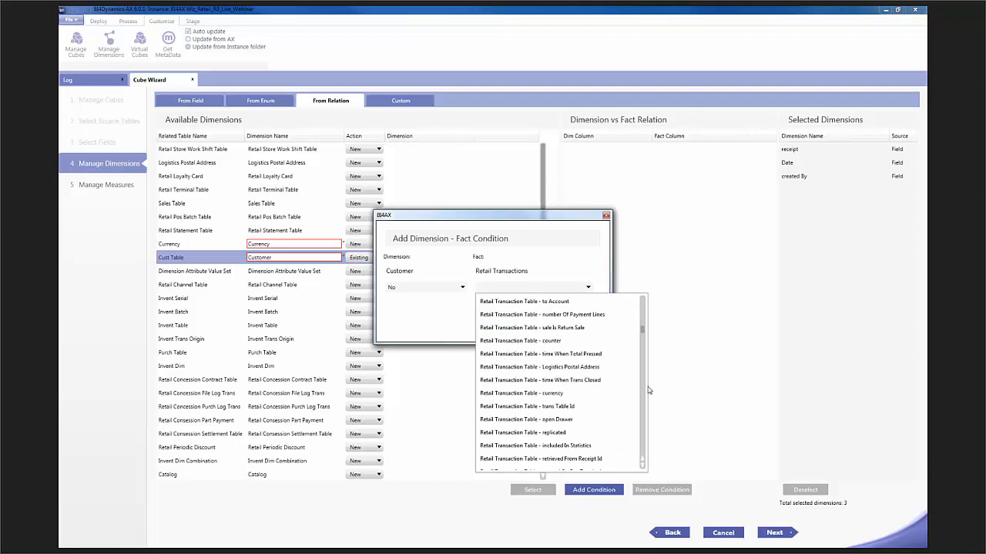
drag(644, 334, 639, 306)
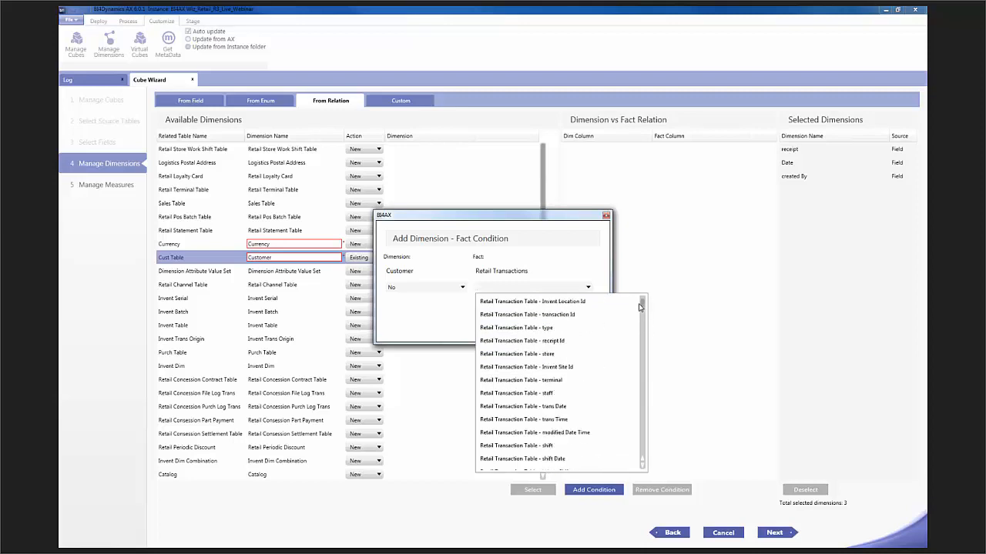
click(570, 354)
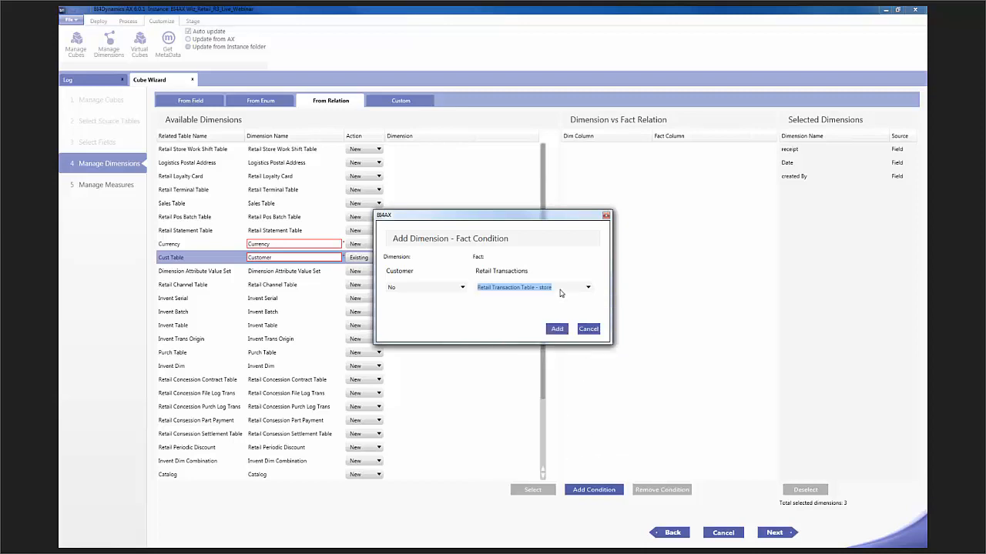
Change the condition's fact column to Retail Transaction Table - cust Account, add the condition and include Customer in the selected dimensions
click(560, 291)
click(559, 291)
click(554, 290)
click(543, 287)
drag(540, 288, 550, 292)
text(cust Account)
click(556, 330)
click(590, 154)
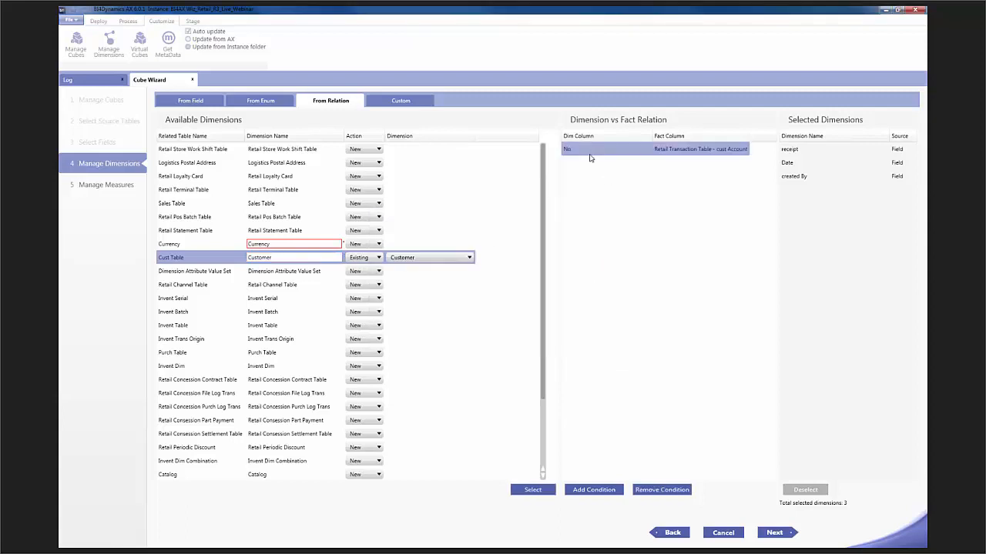
click(531, 490)
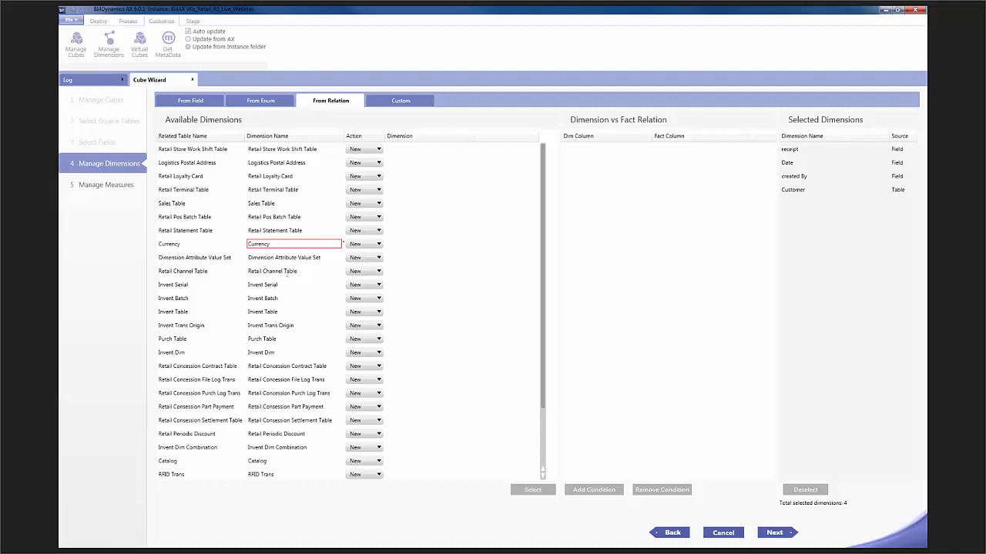
Name the Invent Table dimension "Item" and map it to the existing Item dimension
click(281, 311)
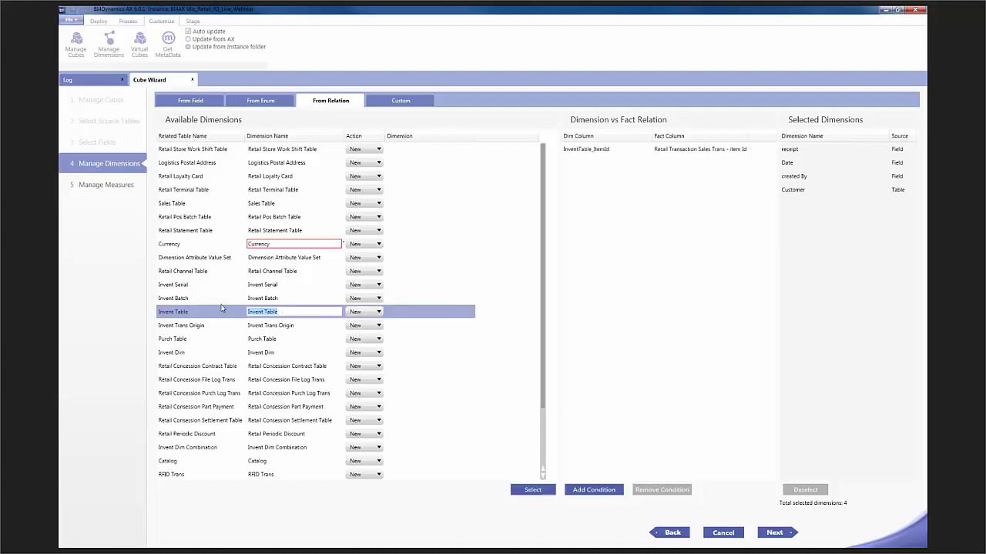
text(Item)
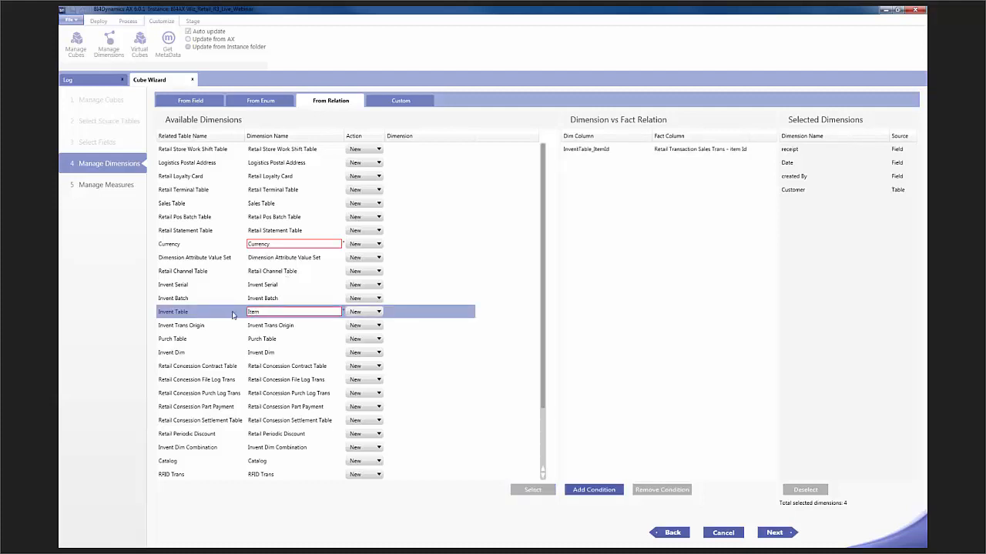
click(368, 312)
click(358, 339)
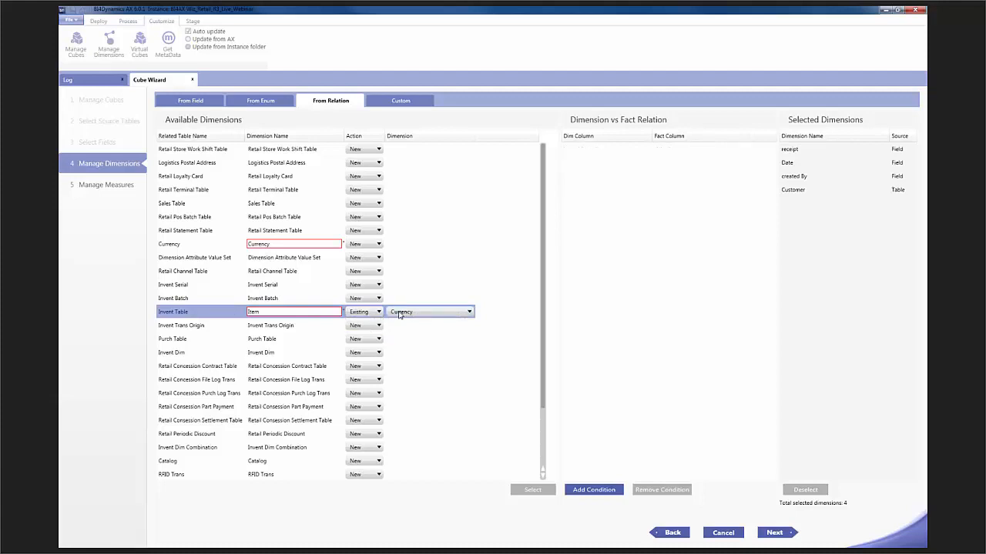
click(400, 314)
scroll(428, 389, down, 3)
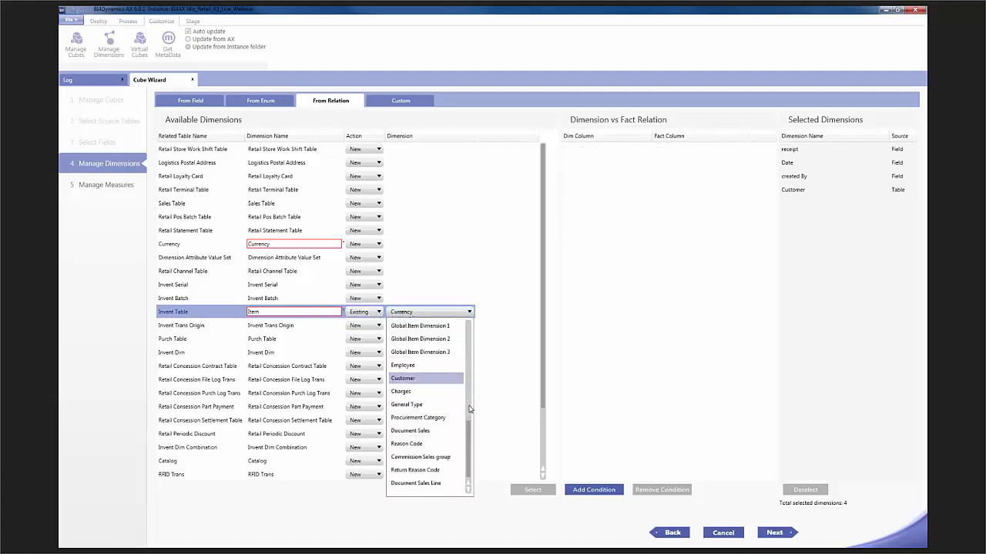
click(441, 432)
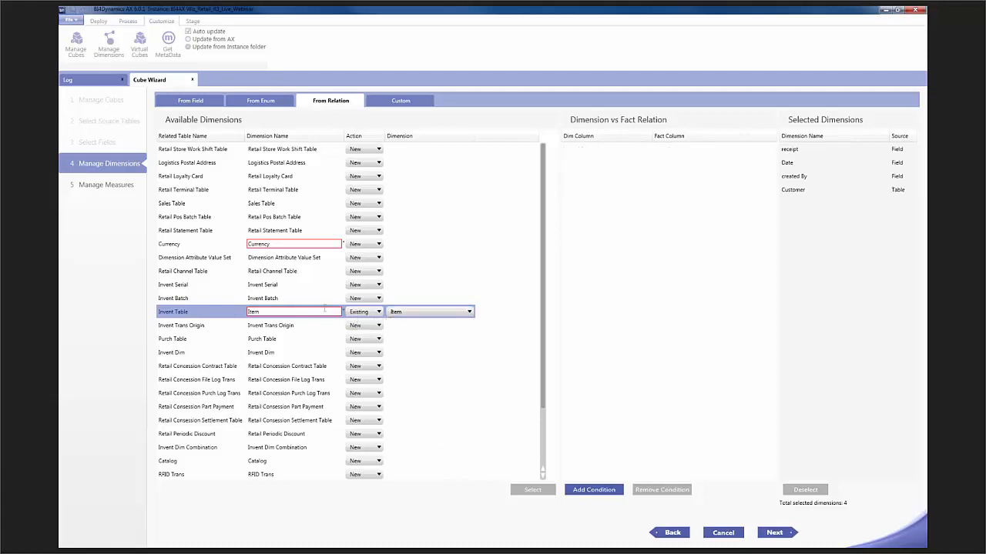
Add an Item dimension-fact condition linking No to Retail Transaction Sales Trans - item Id, and include Item in the selected dimensions
click(593, 489)
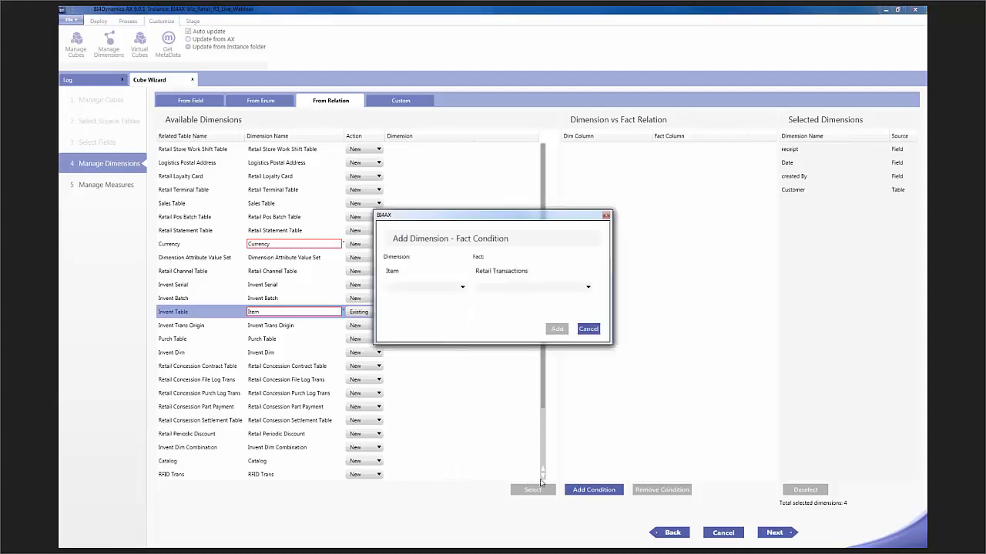
click(437, 289)
click(426, 304)
click(502, 287)
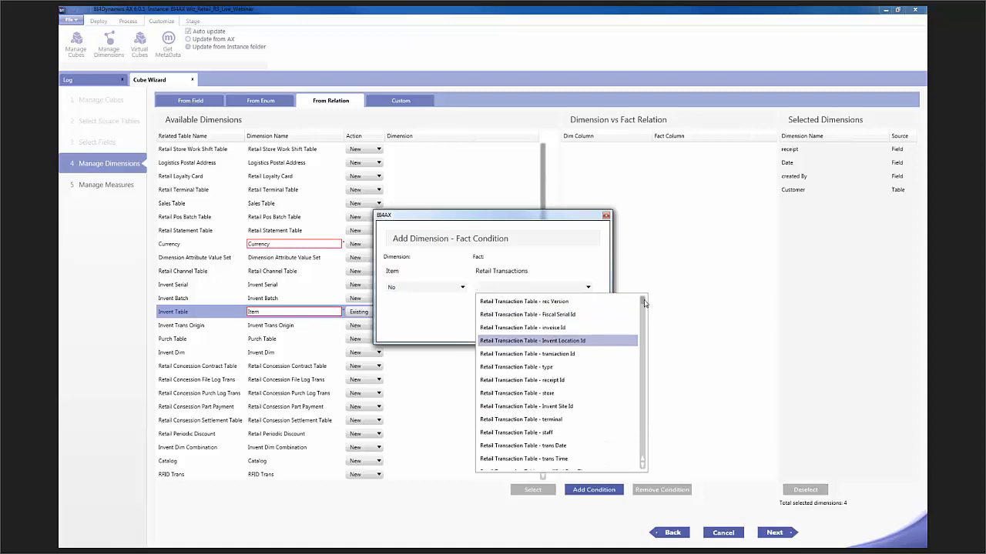
scroll(643, 305, down, 3)
drag(643, 305, 640, 372)
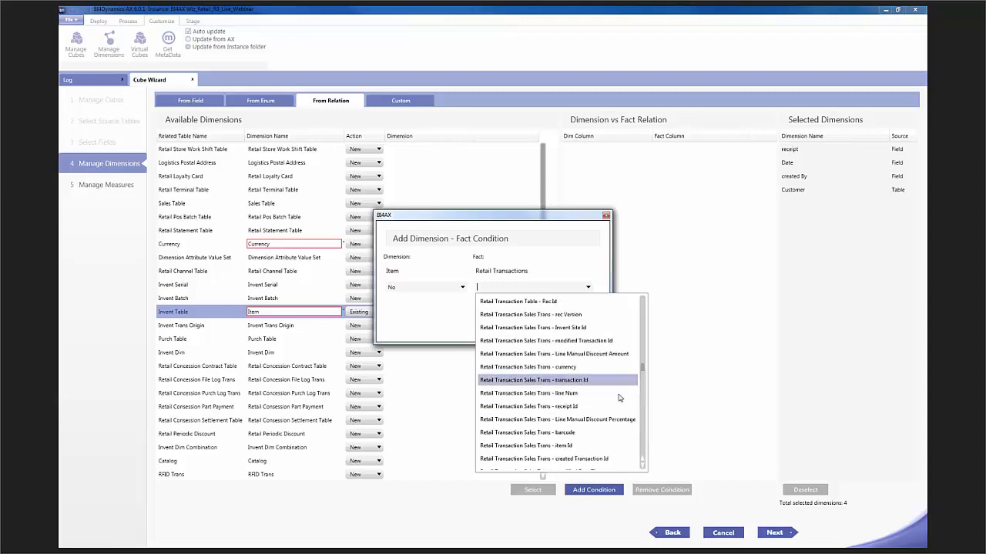
click(573, 447)
click(556, 329)
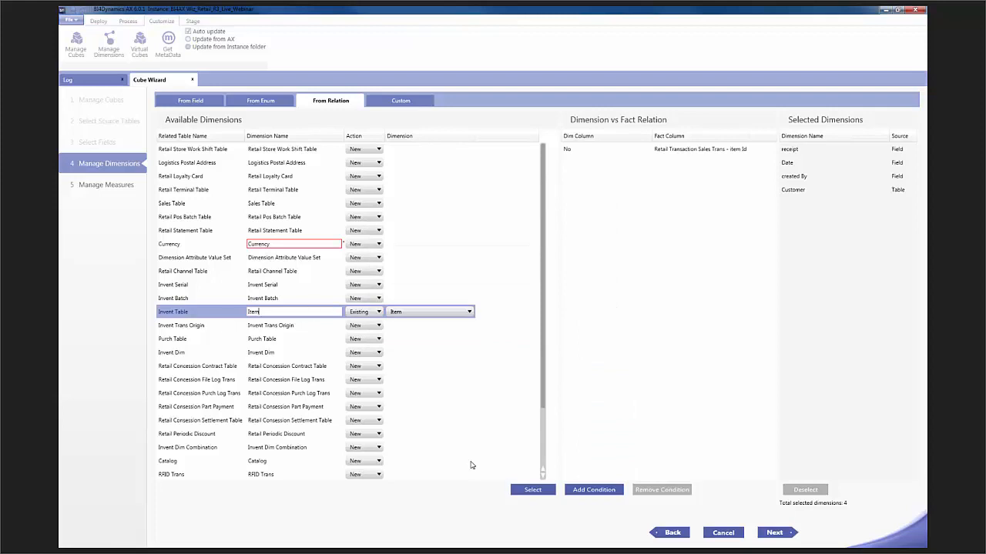
click(532, 490)
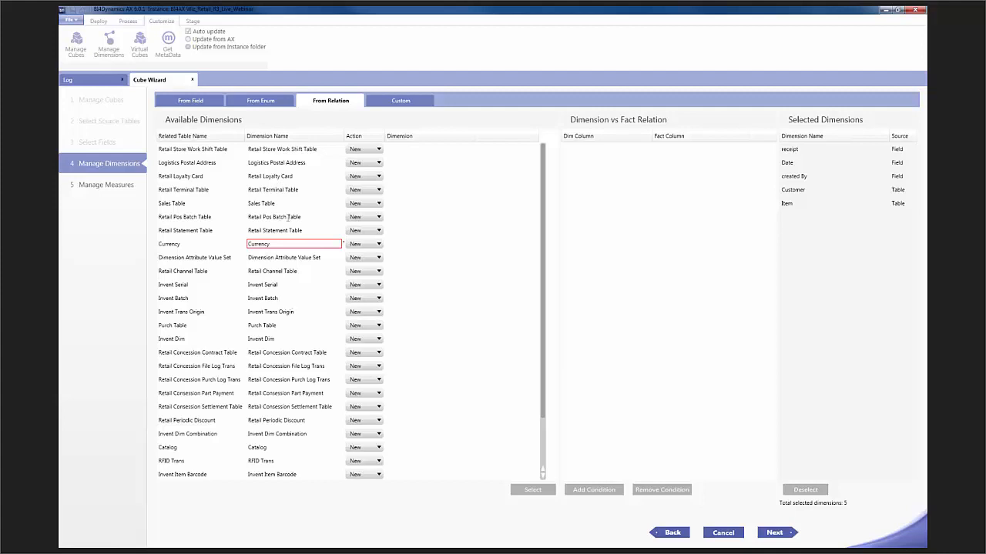
Rename the Retail Channel Table dimension as "Retail Channel" and include it in the selected dimensions
click(276, 151)
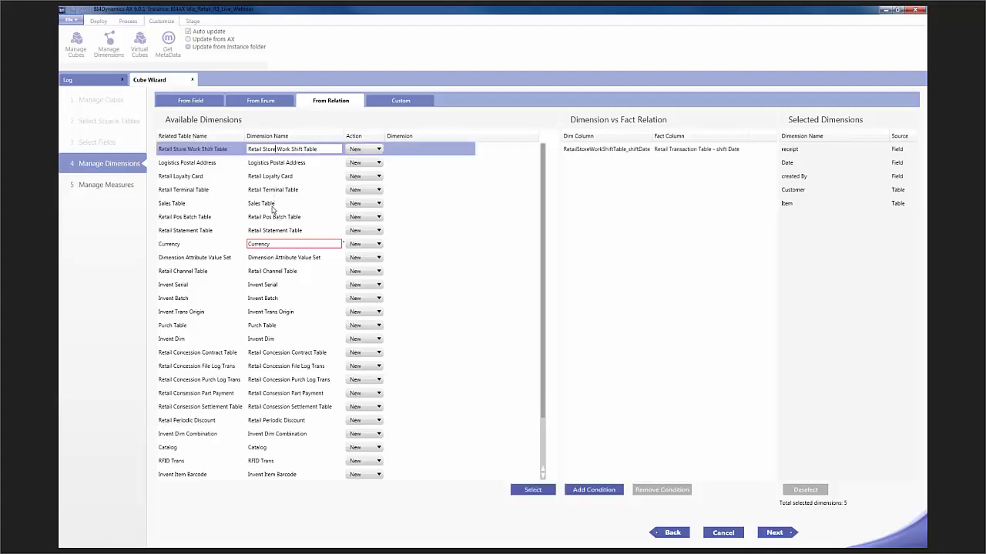
click(284, 272)
double_click(287, 271)
key(BackSpace)
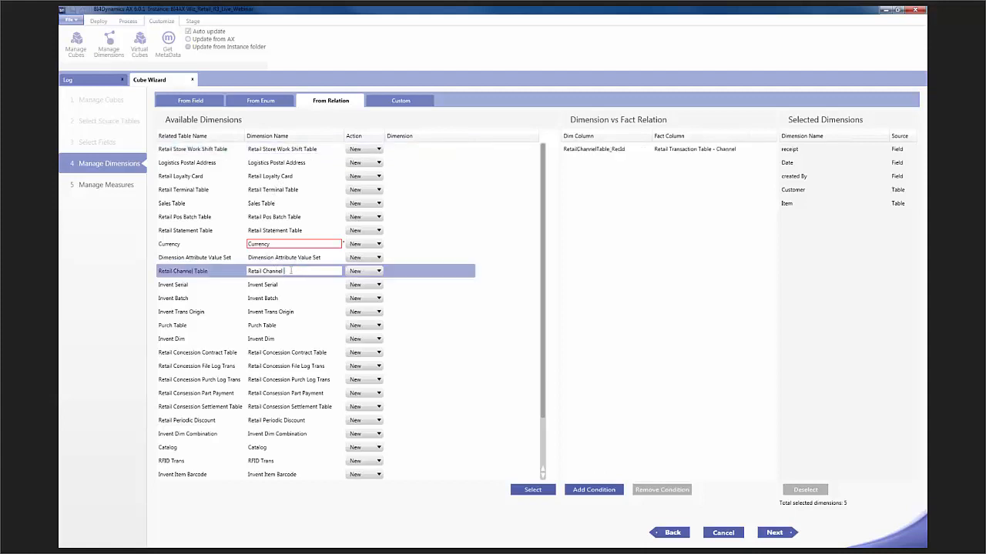
click(526, 492)
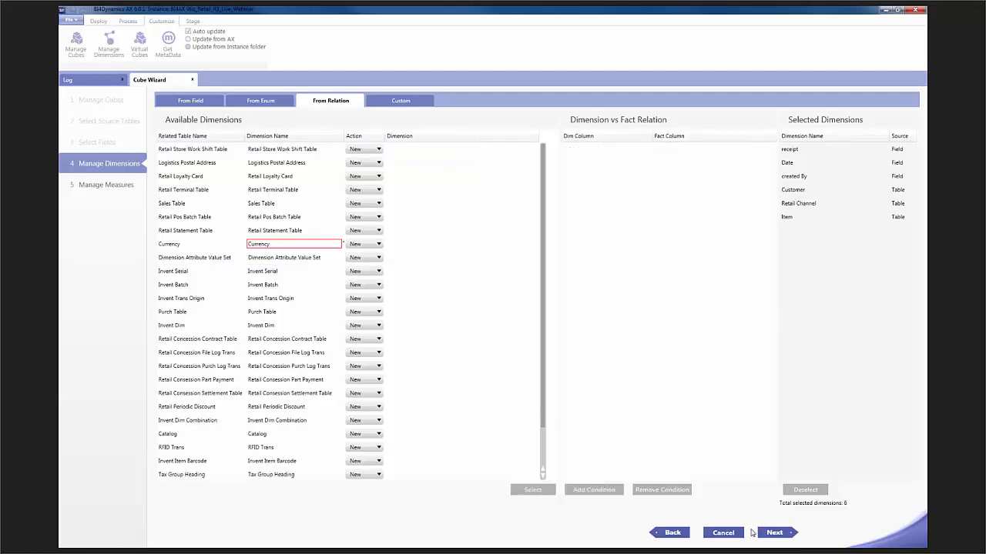
Proceed to the measures stage and assign the display folder "Discount" to the total Disc Amount and disc Amount measures
click(775, 532)
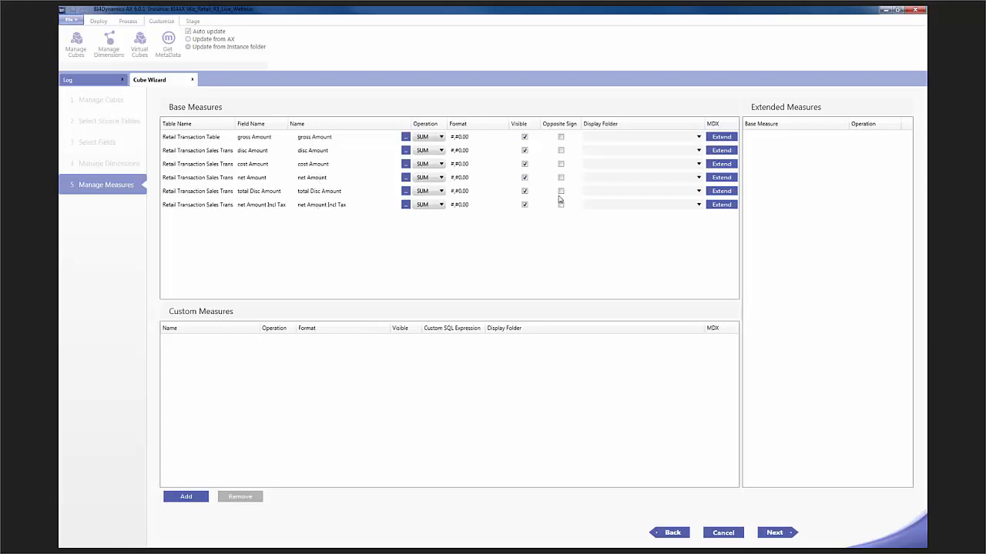
click(588, 193)
text(D)
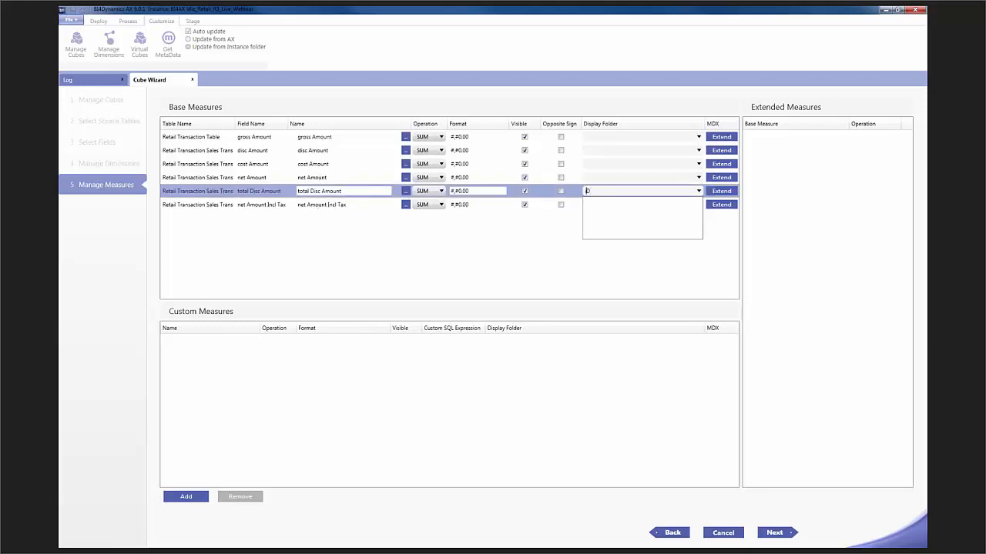
text(iscount)
double_click(603, 191)
key(BackSpace)
text(Discount)
key(ctrl+a)
key(ctrl+c)
click(597, 152)
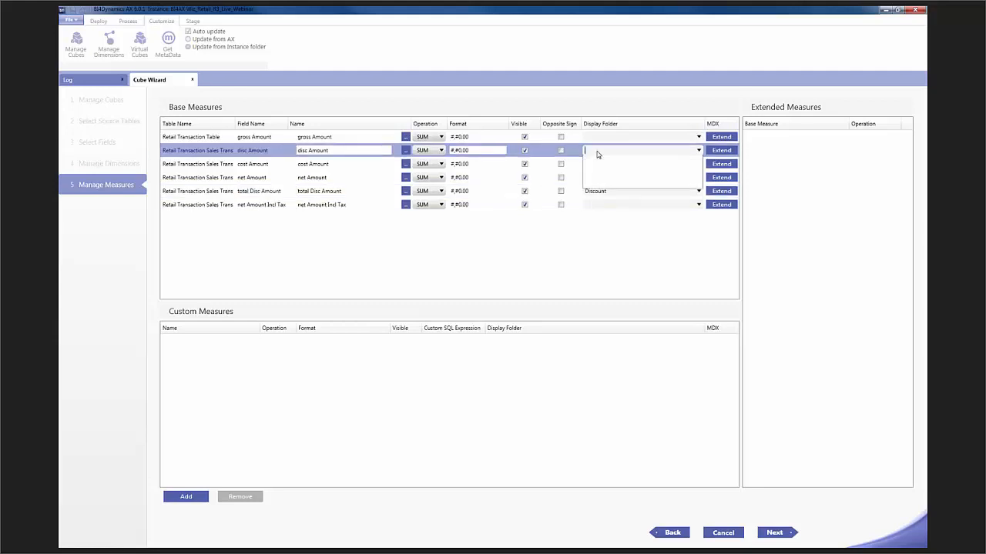
key(ctrl+v)
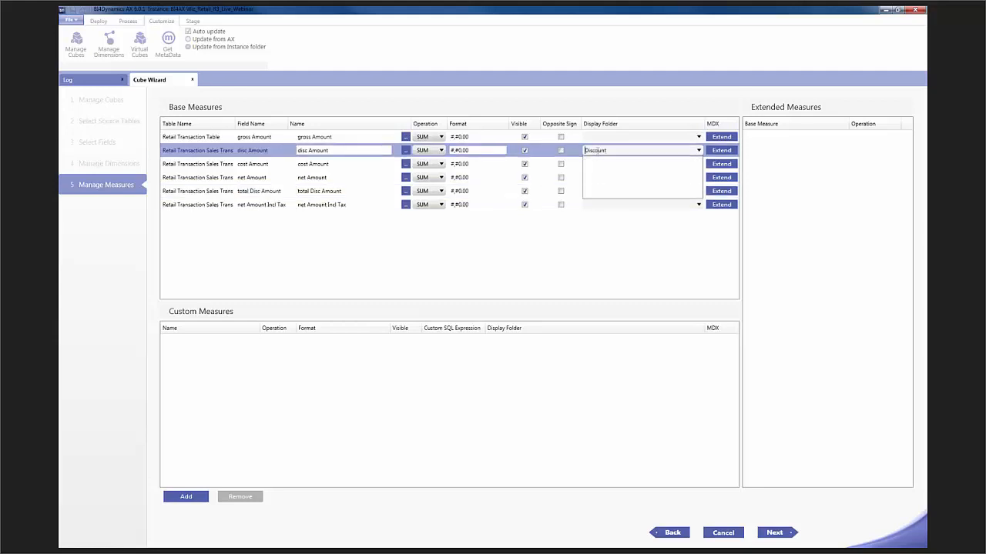
Enable the opposite sign for the disc Amount, gross Amount, net Amount and total Disc Amount measures
click(562, 152)
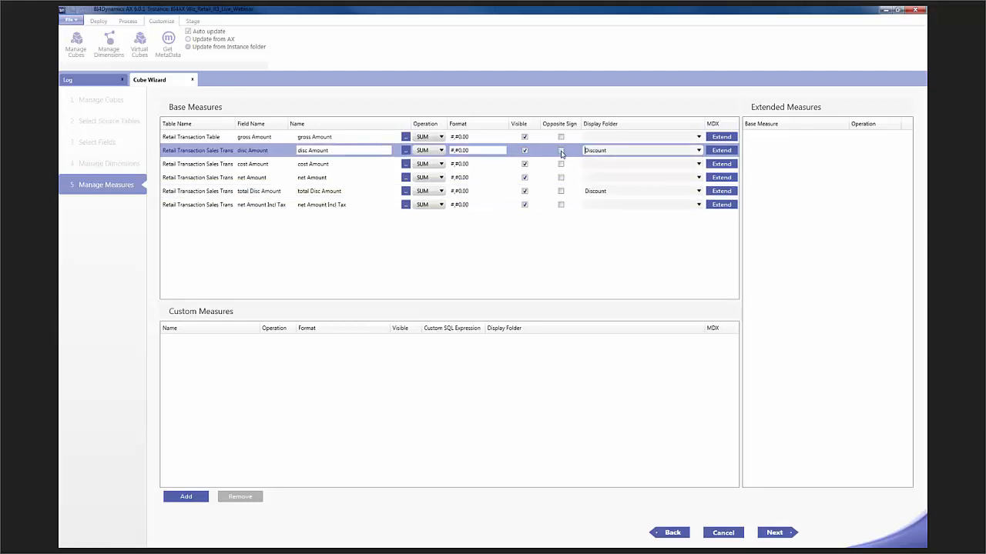
click(561, 151)
click(560, 137)
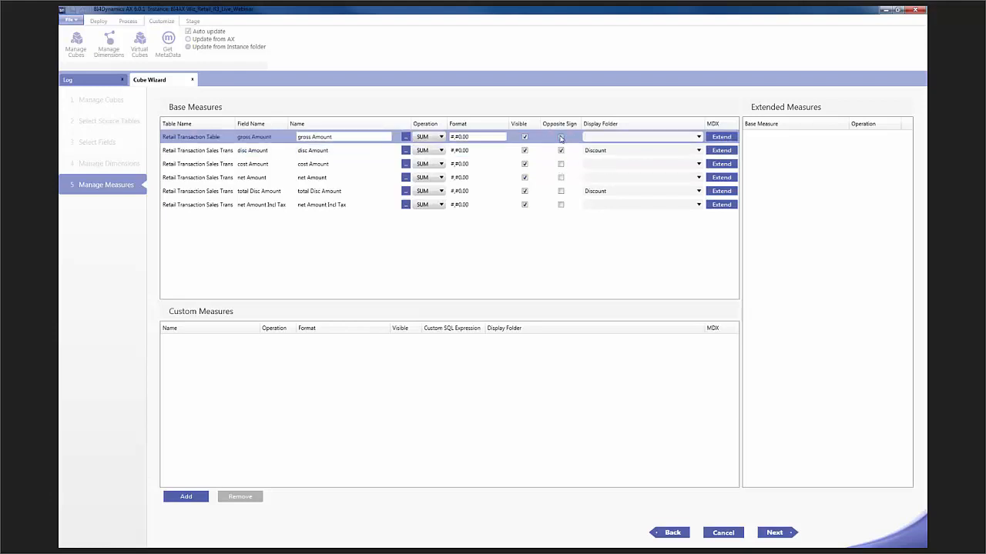
click(561, 178)
click(560, 191)
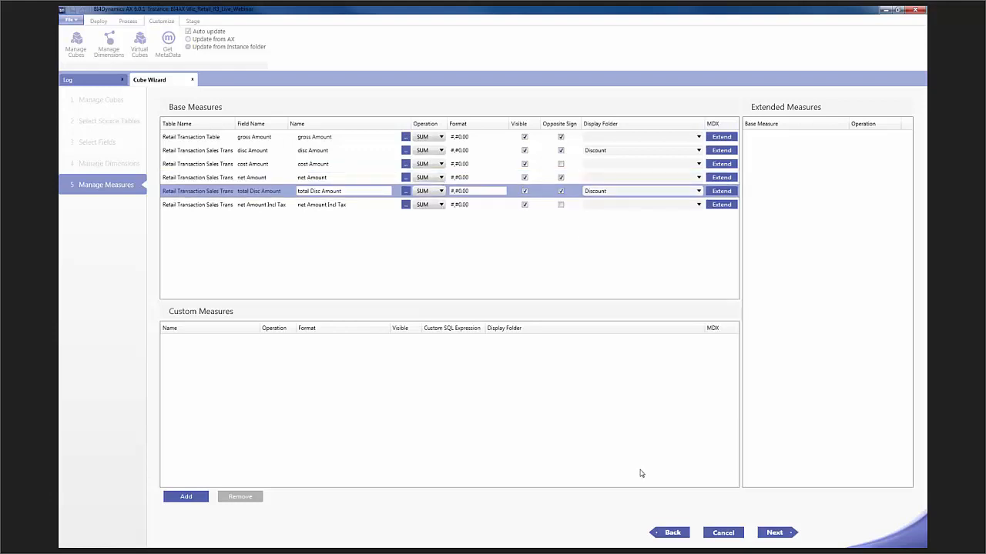
Return to field selection to include the Retail Transaction Sales Trans qty field, and enable the opposite sign for its measure
click(667, 537)
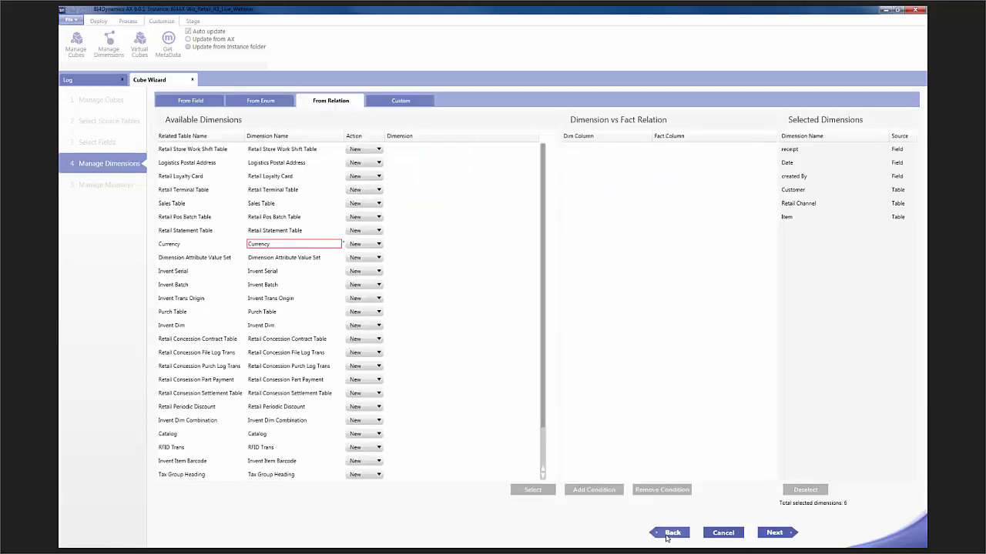
click(667, 533)
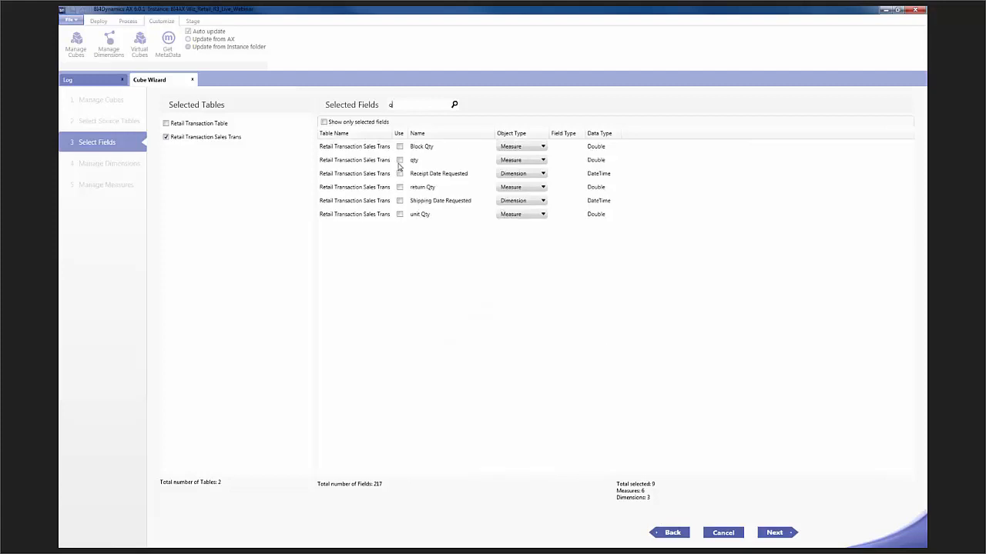
click(400, 160)
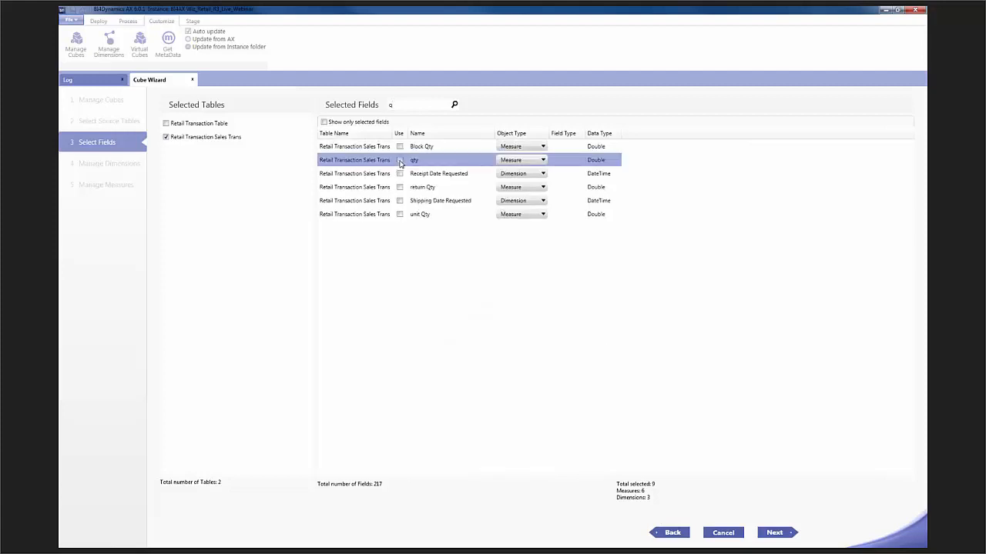
click(773, 533)
click(775, 533)
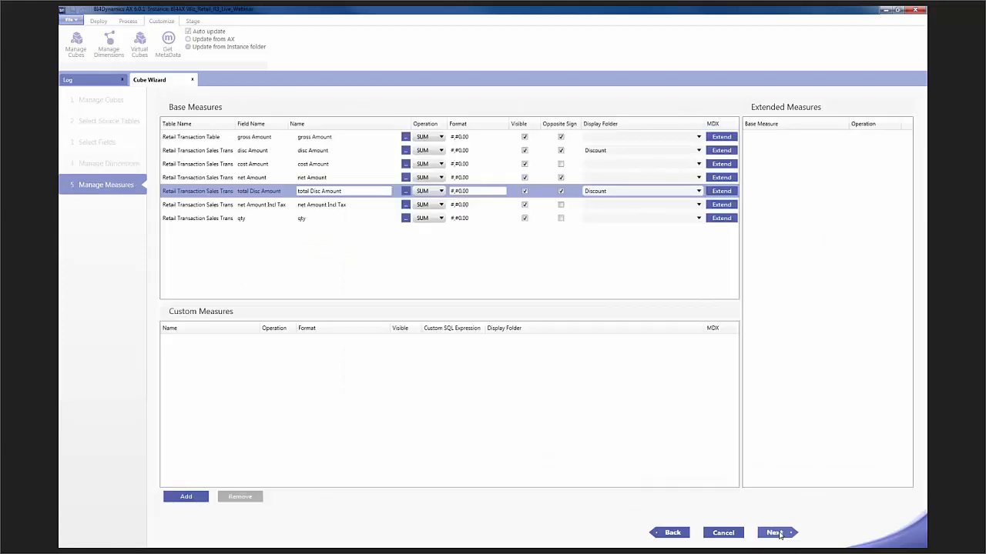
click(561, 218)
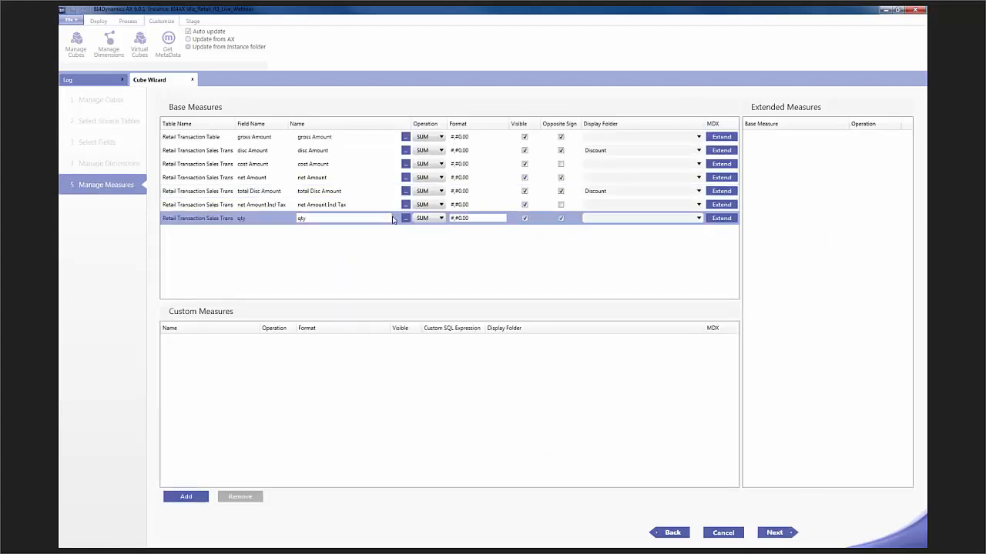
Examine the name translations of the gross Amount, disc Amount, net Amount and qty measures
click(405, 139)
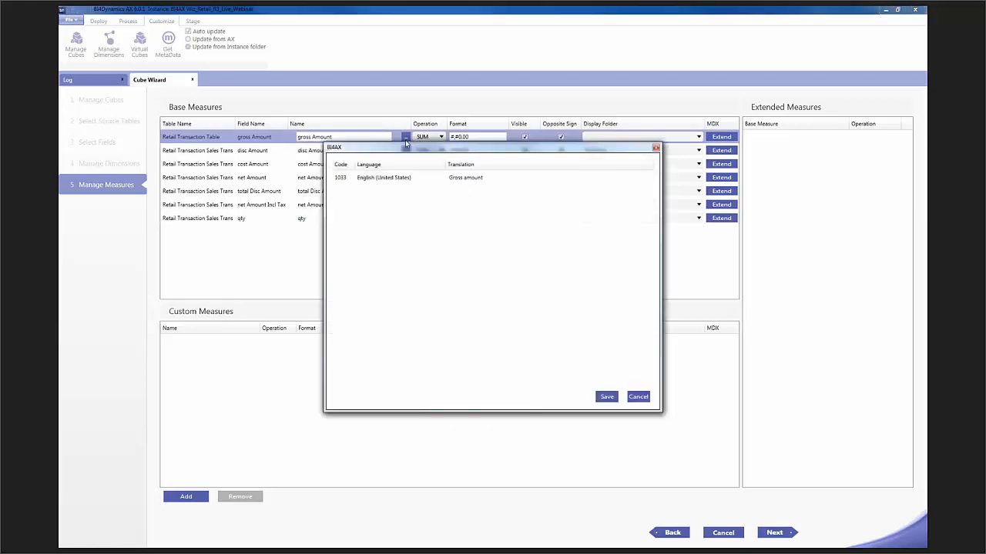
click(656, 148)
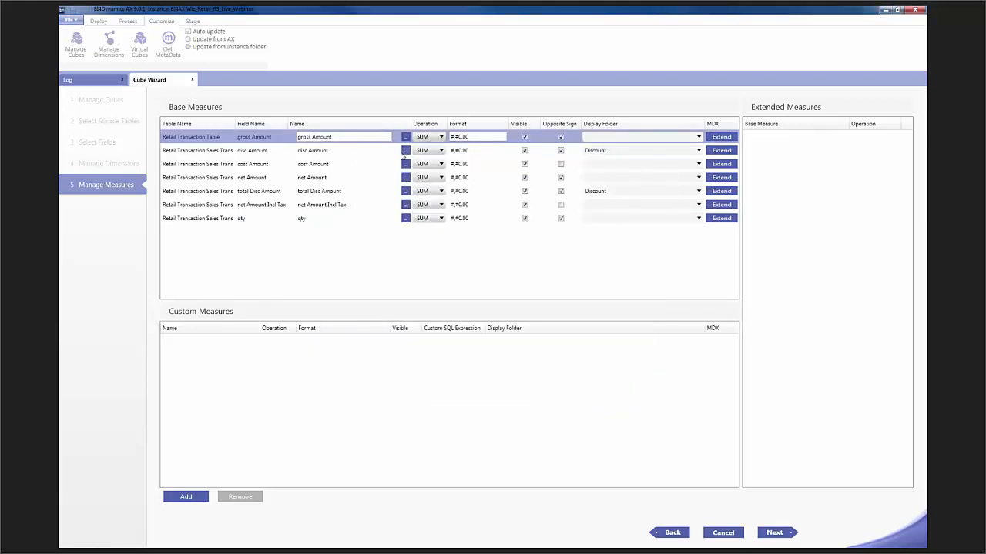
click(405, 151)
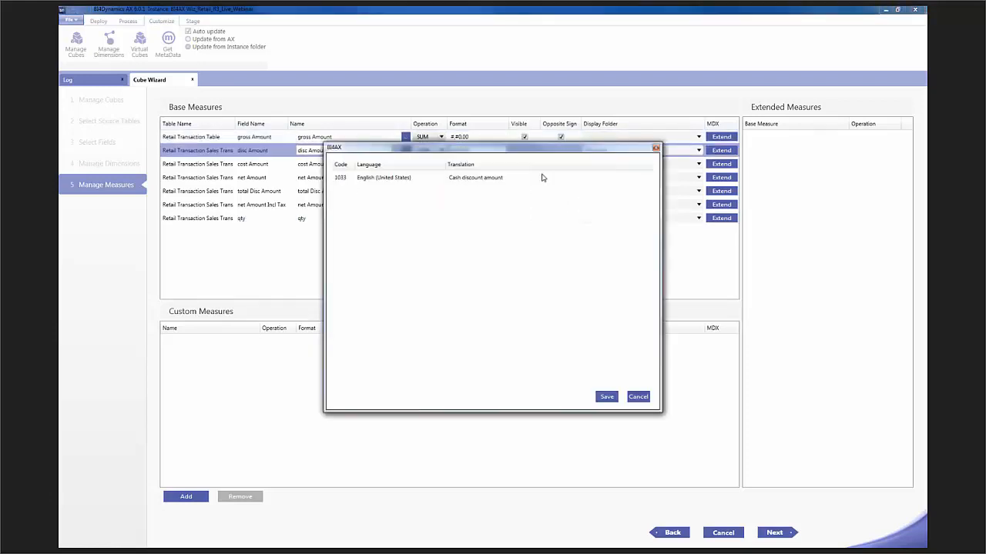
click(656, 147)
click(407, 178)
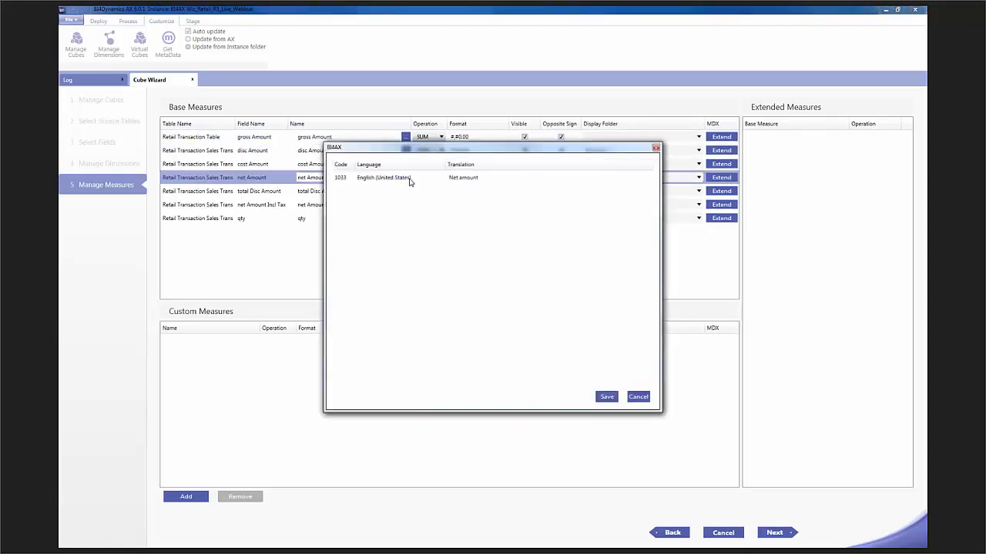
click(656, 148)
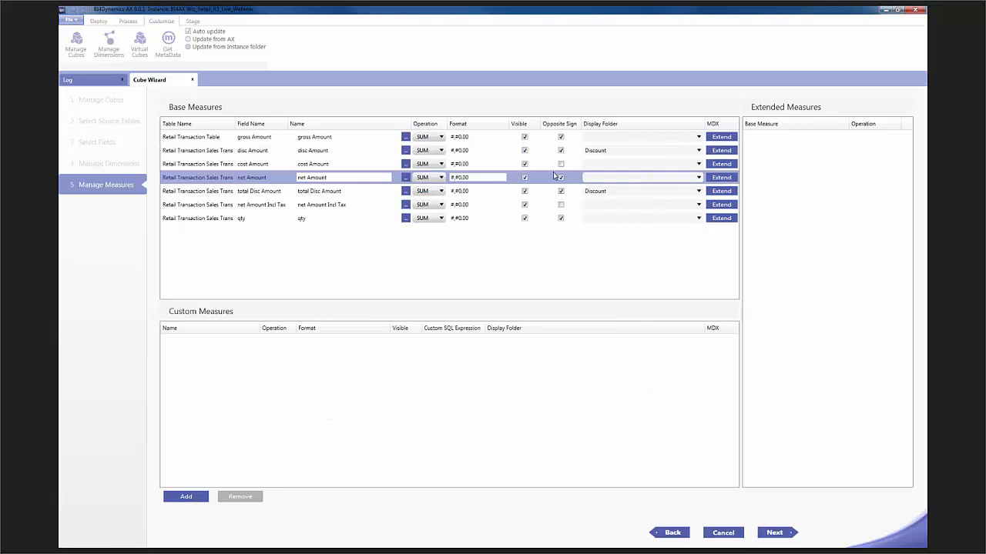
click(406, 219)
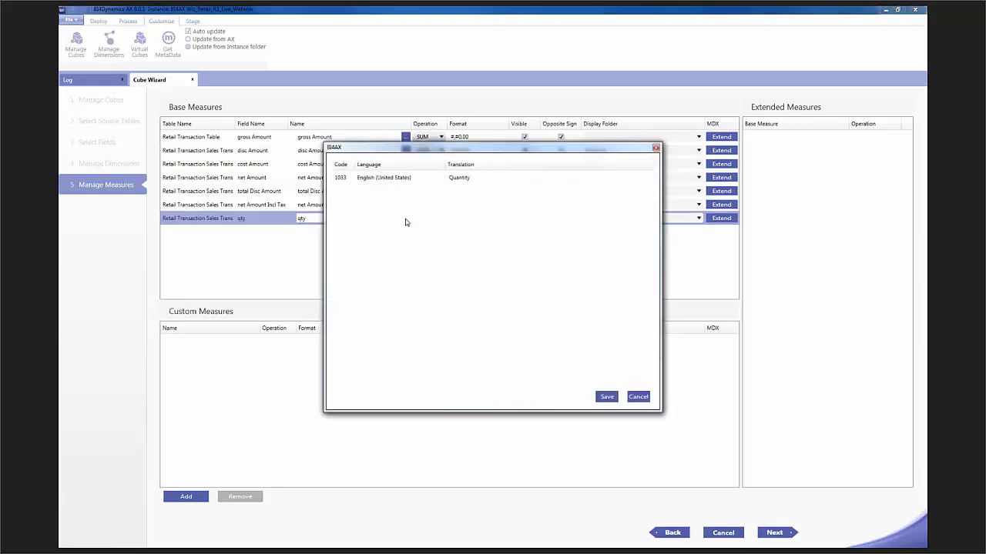
click(655, 148)
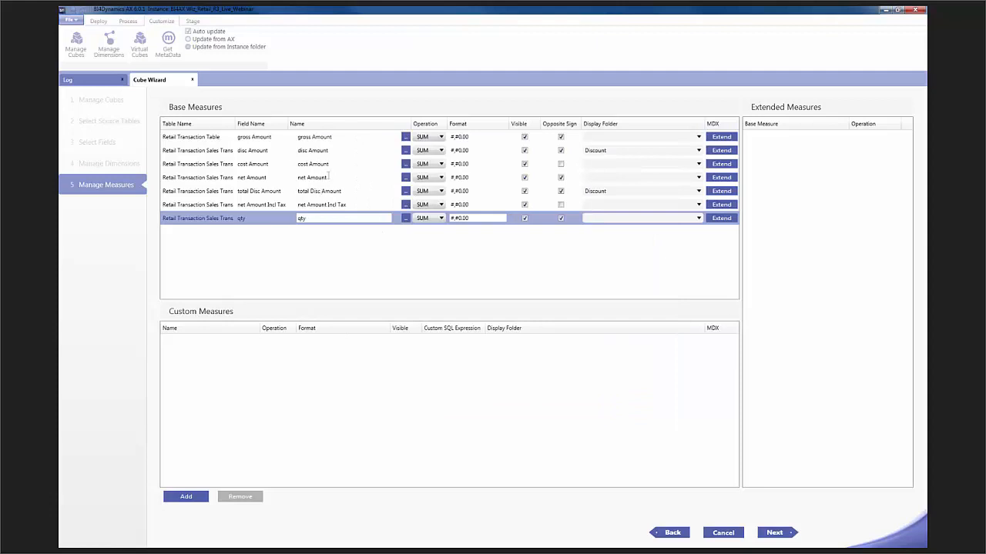
Extend the net Amount measure with three extended measures using the YTD, Last_Periods and Rolling operations
click(329, 177)
click(721, 178)
click(721, 178)
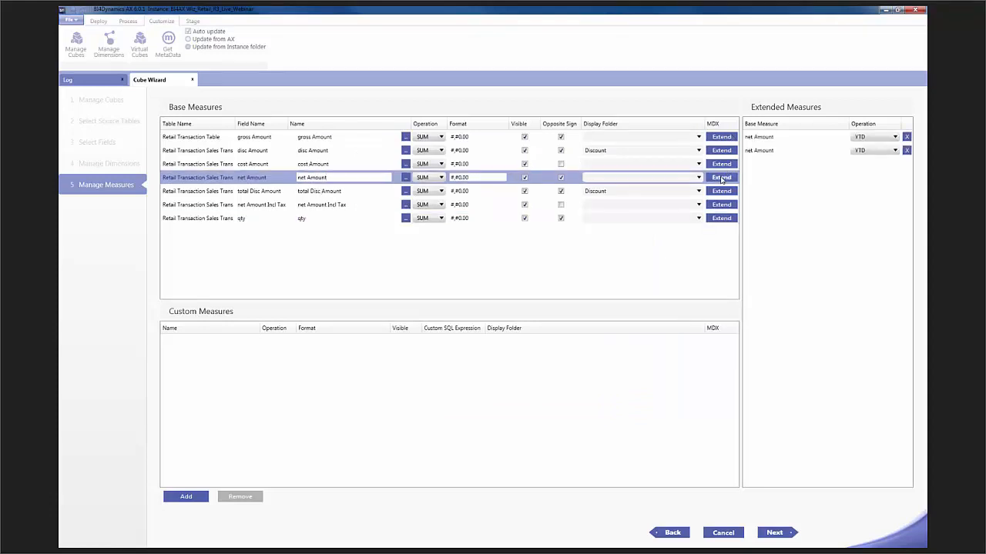
click(721, 178)
click(874, 150)
click(874, 150)
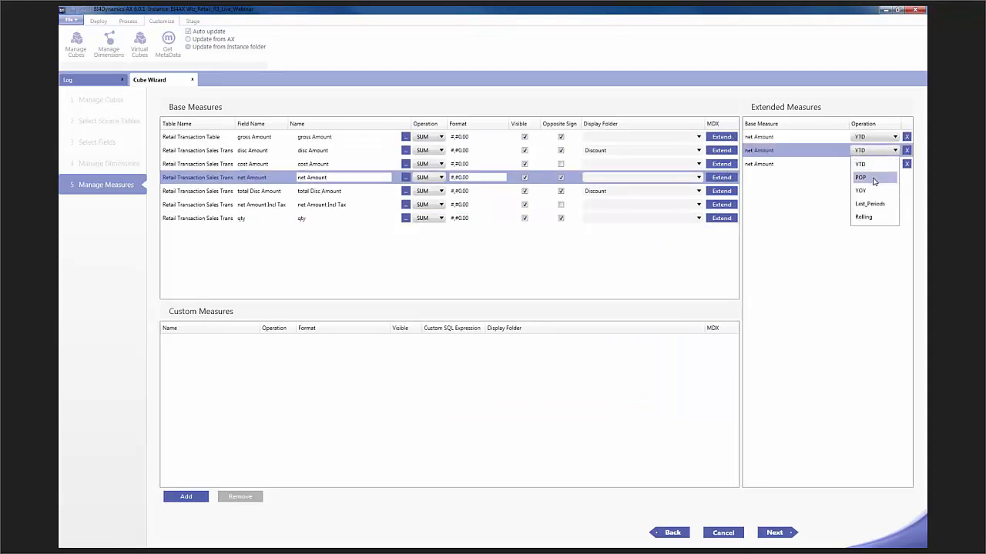
click(869, 203)
click(867, 164)
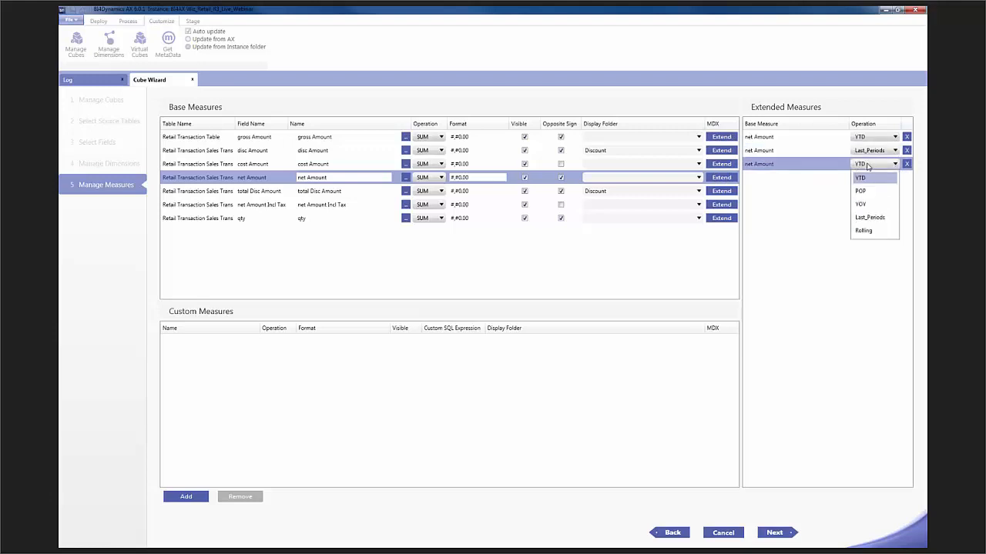
click(866, 230)
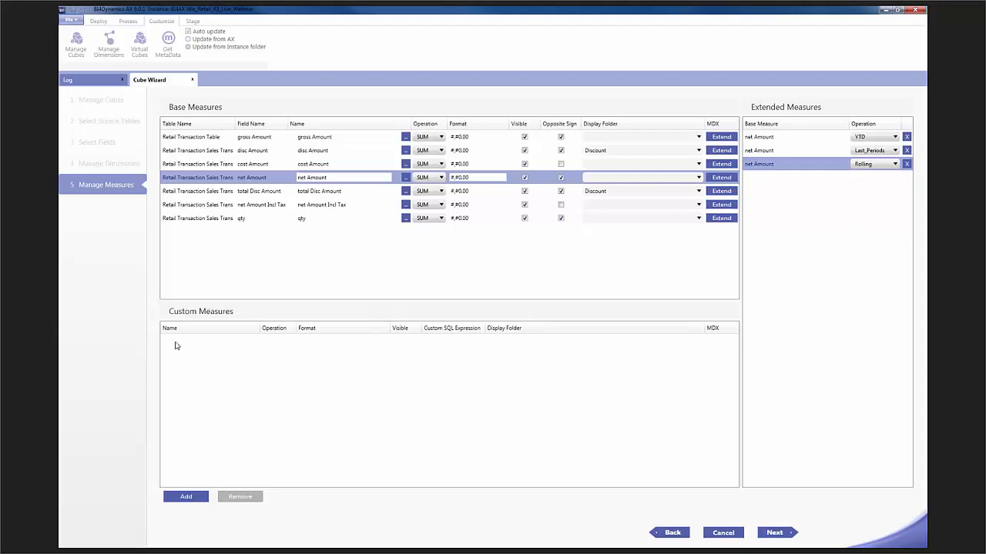
Add a custom measure named Profit
click(187, 497)
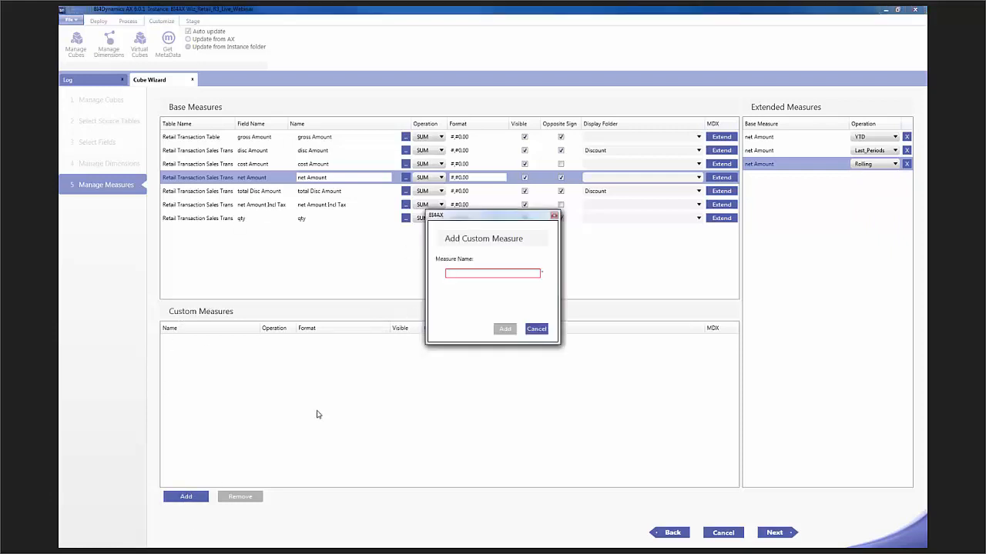
text(PS)
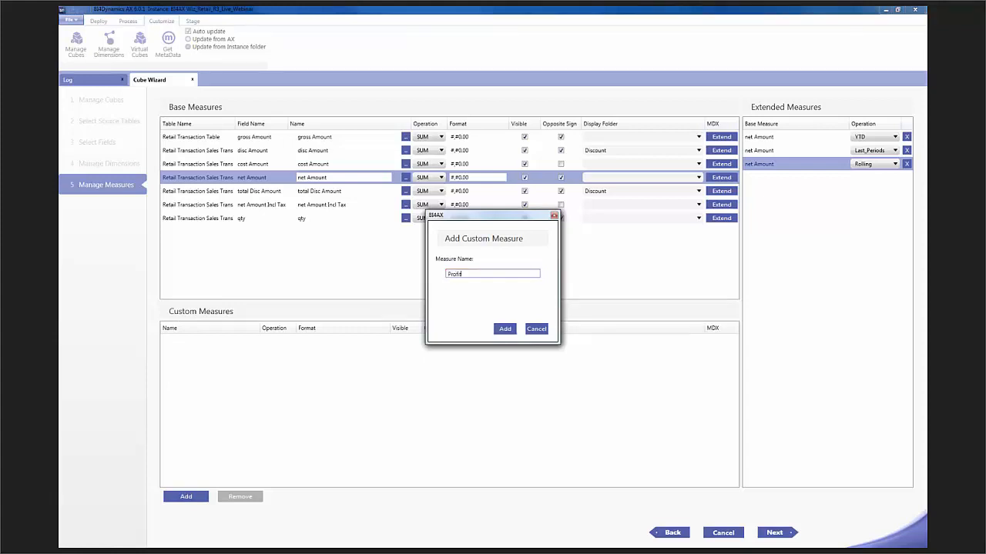
click(505, 329)
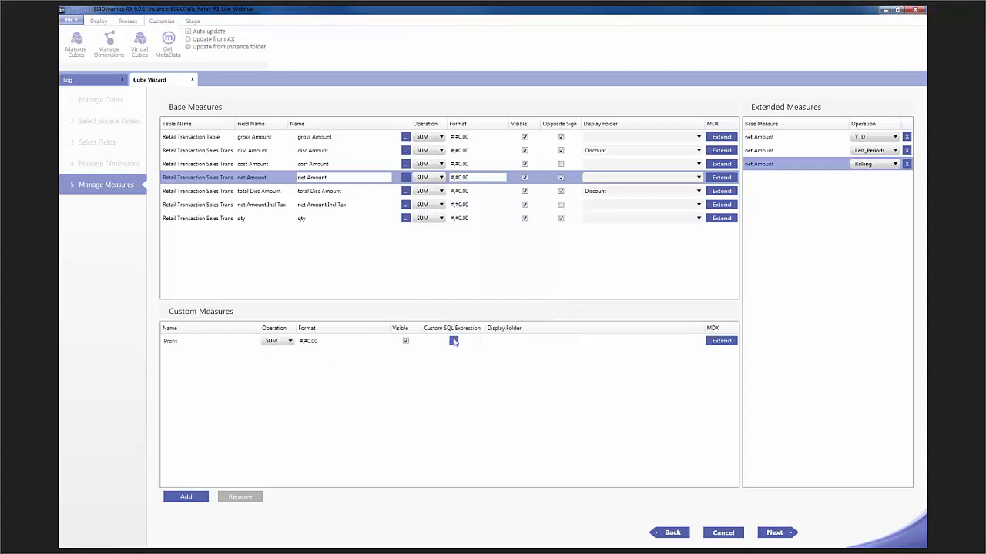
Set Profit's custom SQL expression to -[RETAILTRANSACTIONSALESTRANS].[NETAMOUNT] - [RETAILTRANSACTIONSALESTRANS].[COSTAMOUNT], copied from the RETAIL Wizard notes in Notepad
click(453, 342)
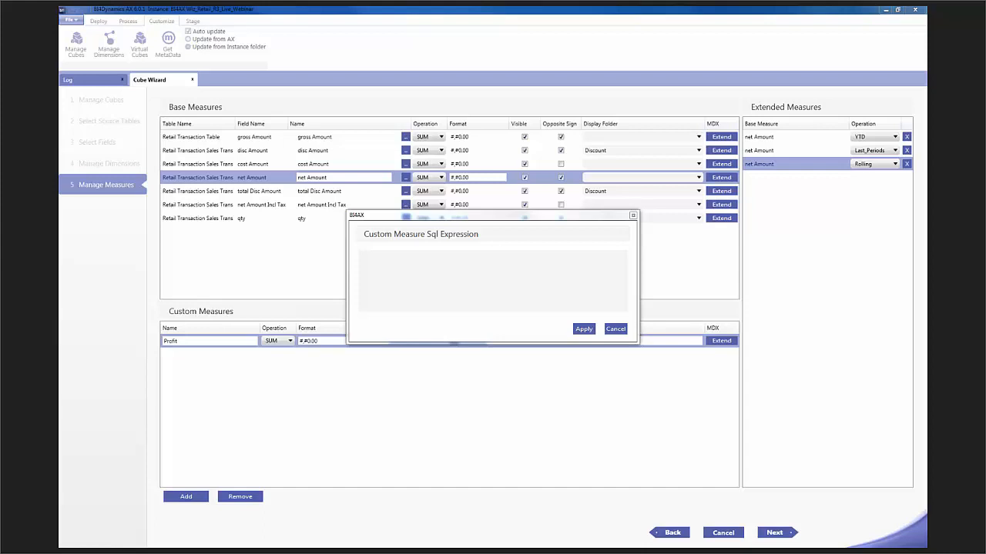
drag(60, 241, 216, 208)
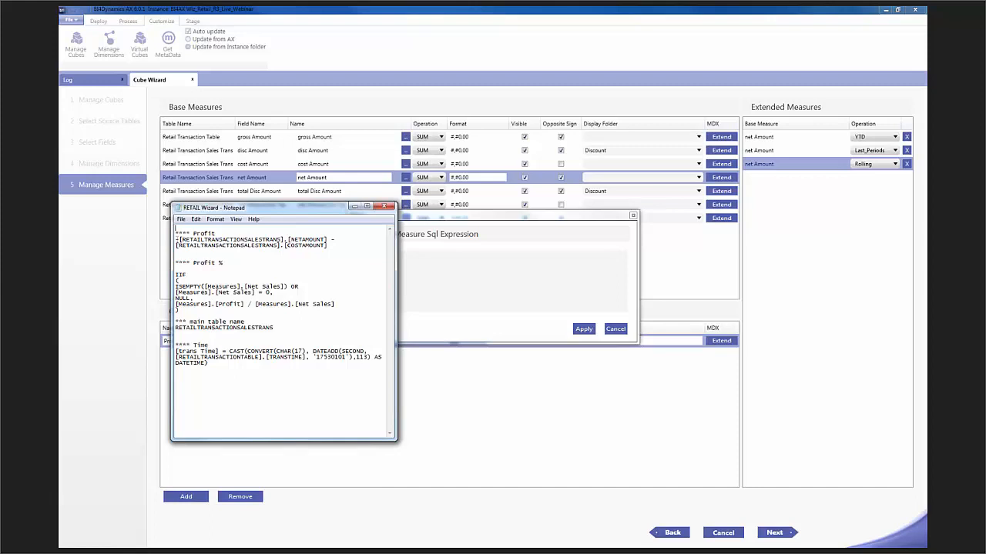
drag(176, 239, 336, 245)
key(ctrl+c)
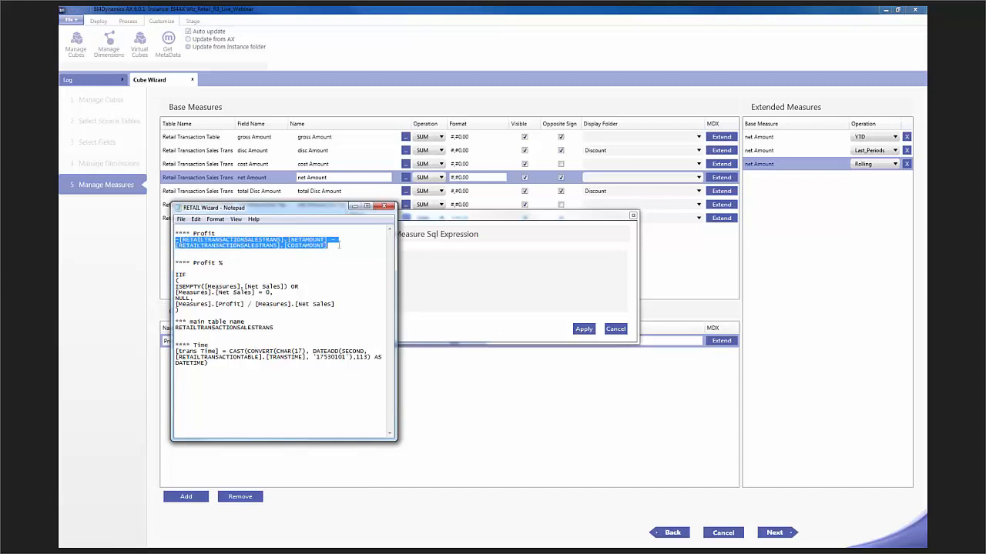
click(448, 286)
key(ctrl+v)
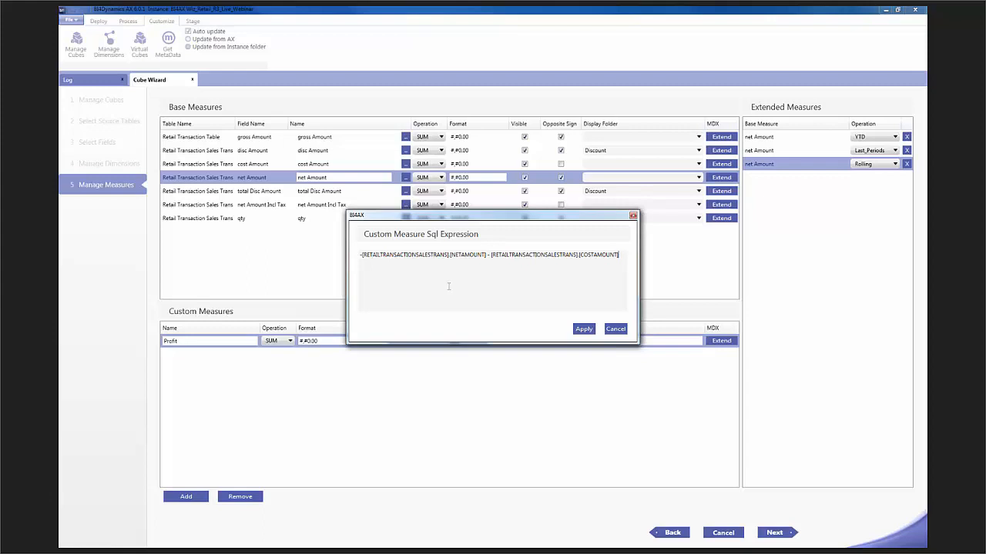
click(583, 329)
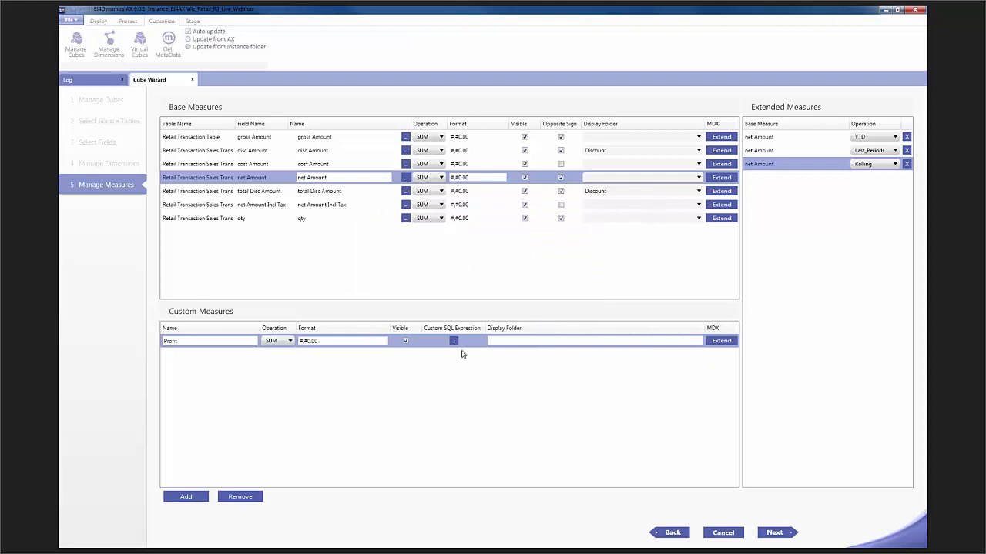
Extend the Profit measure with YTD and Last_Periods operations, and finish the measures stage of the wizard
click(730, 342)
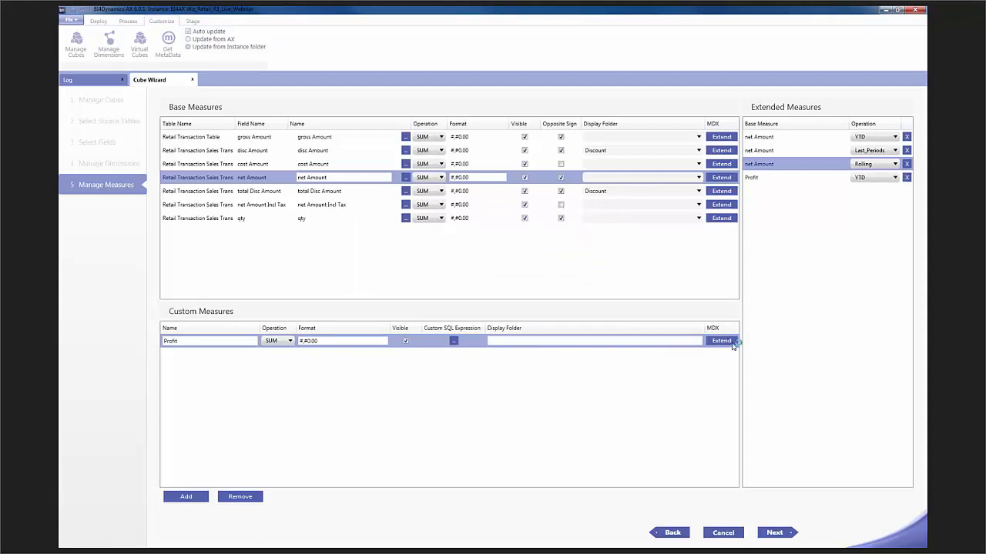
click(878, 192)
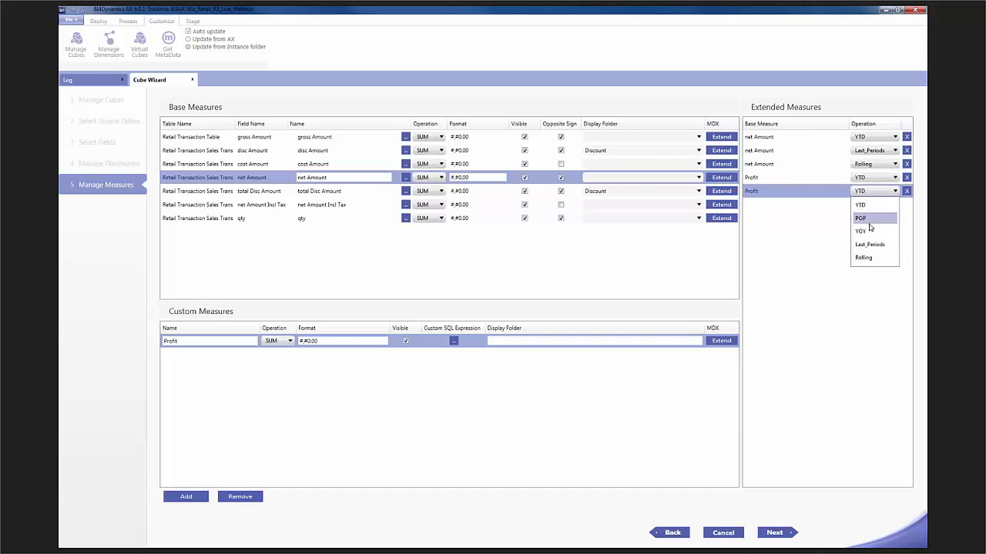
click(869, 244)
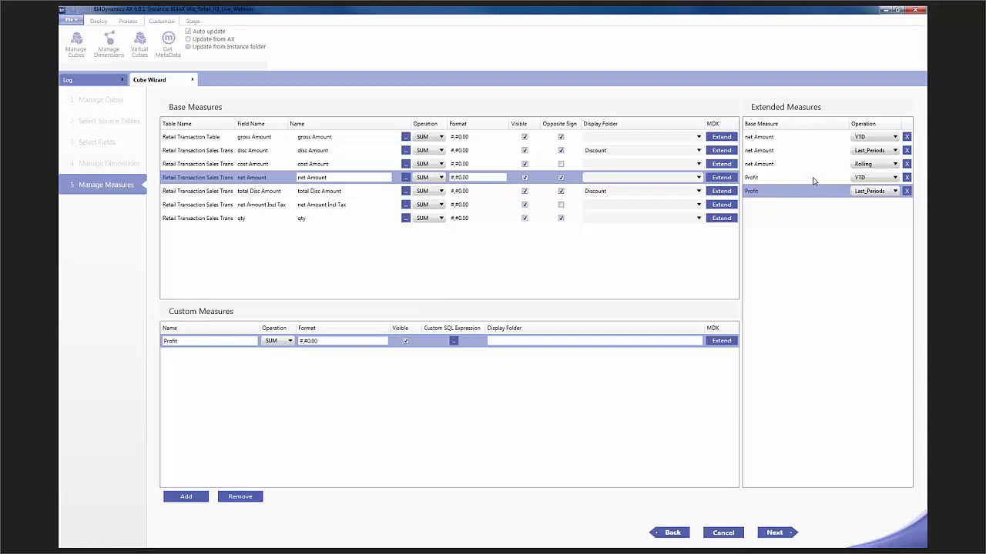
click(781, 533)
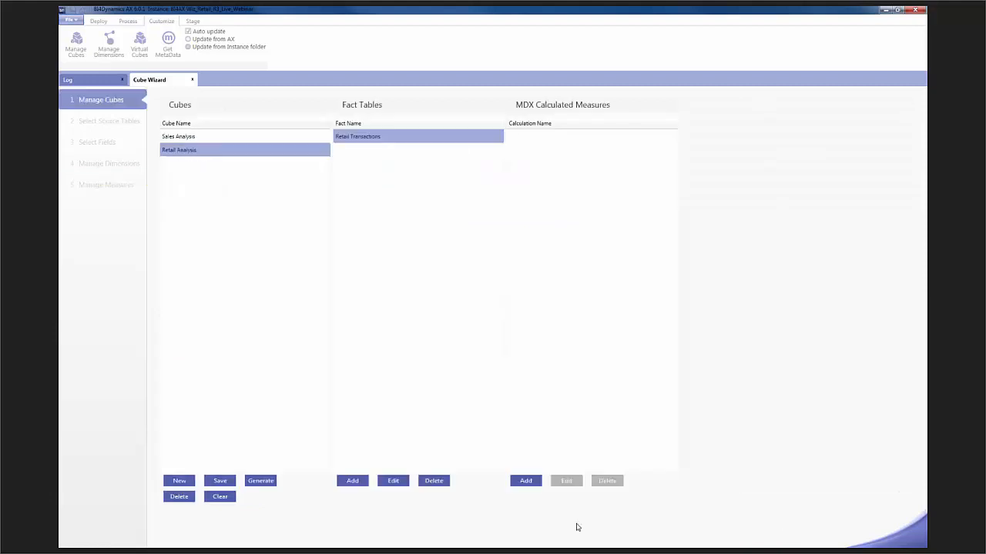
Save the Retail Analysis cube, generate its scripts, and close the Cube Wizard
click(220, 480)
click(261, 481)
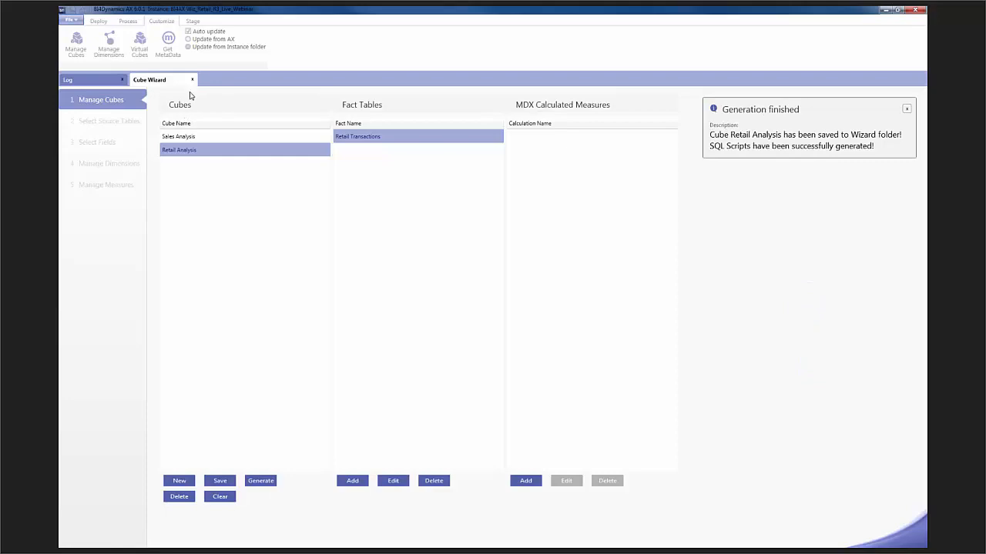
click(192, 80)
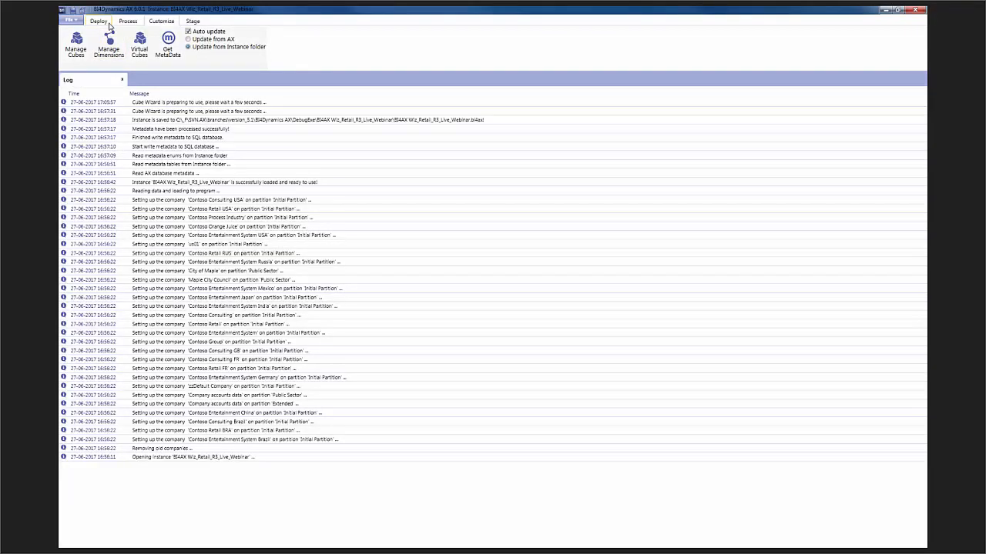
Deploy the whole solution, overwriting the existing data warehouse
click(99, 21)
click(362, 44)
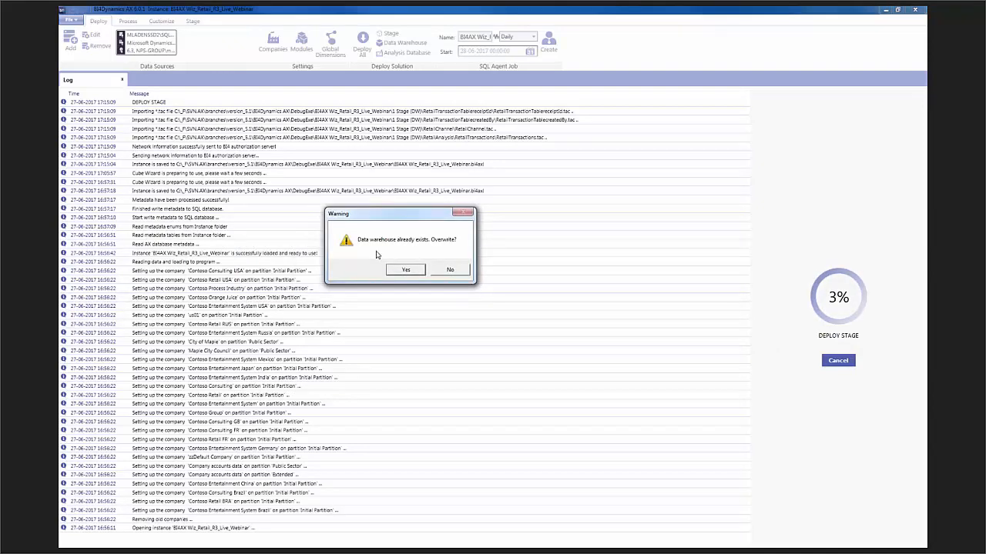
click(409, 271)
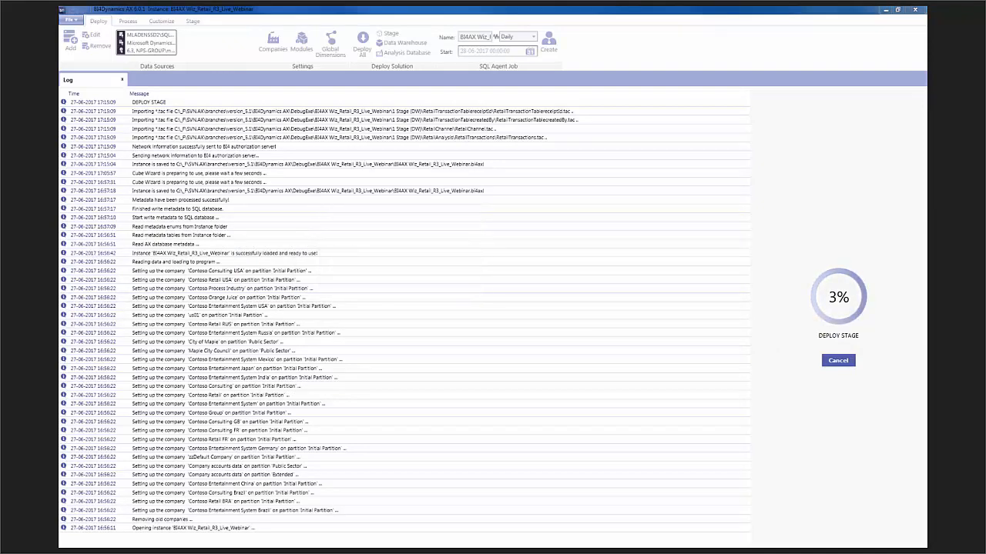
In Windows Explorer, open the RetailChannel folder under 3 Dimensions (DW) of the BI4AX Wiz_Retail_R3_Live_Webinar instance in Development Source AX
drag(469, 90, 453, 115)
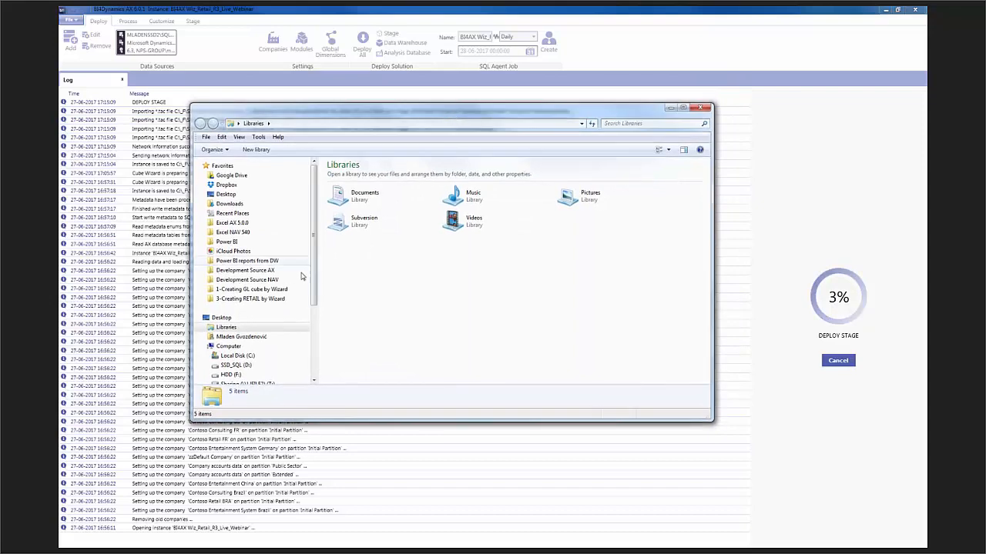
click(266, 273)
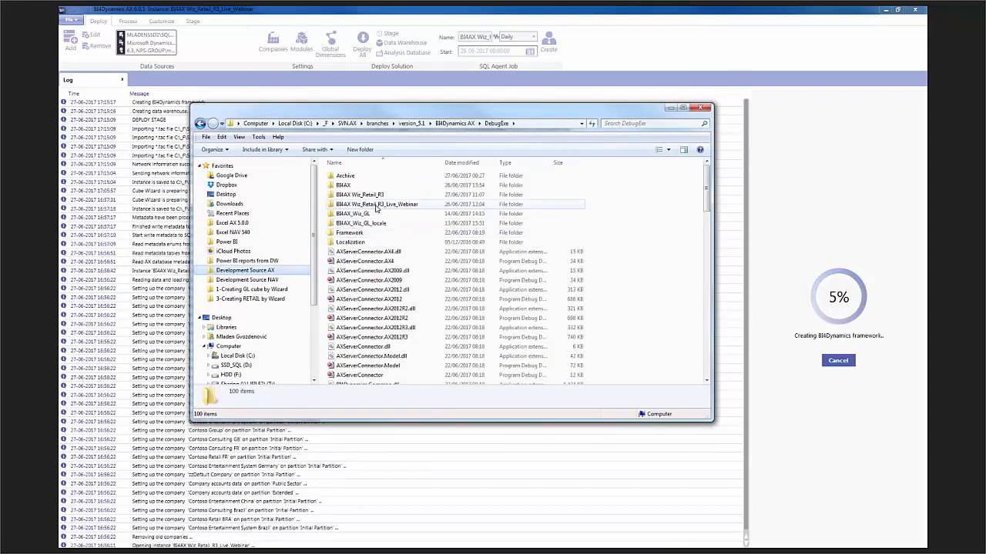
double_click(376, 208)
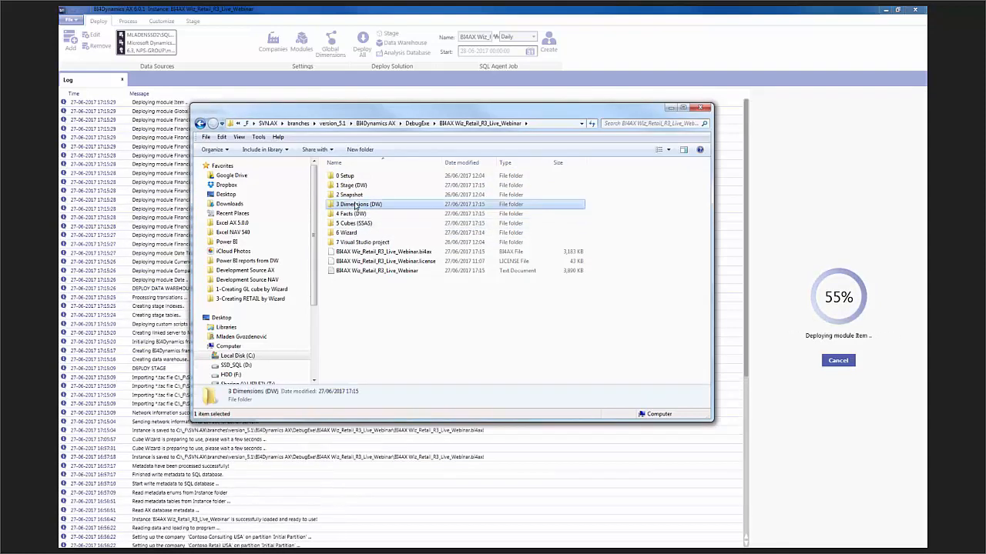
double_click(353, 205)
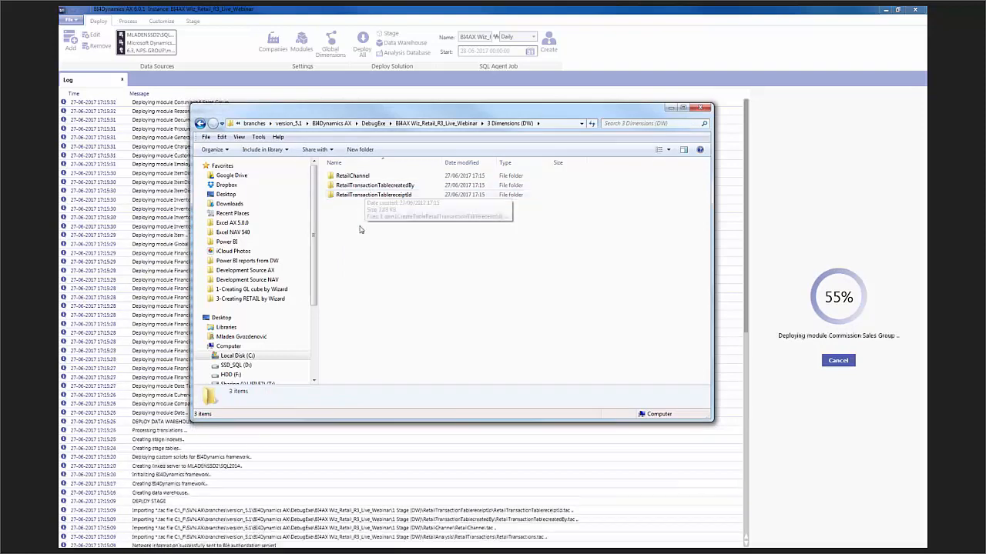
click(362, 178)
double_click(361, 177)
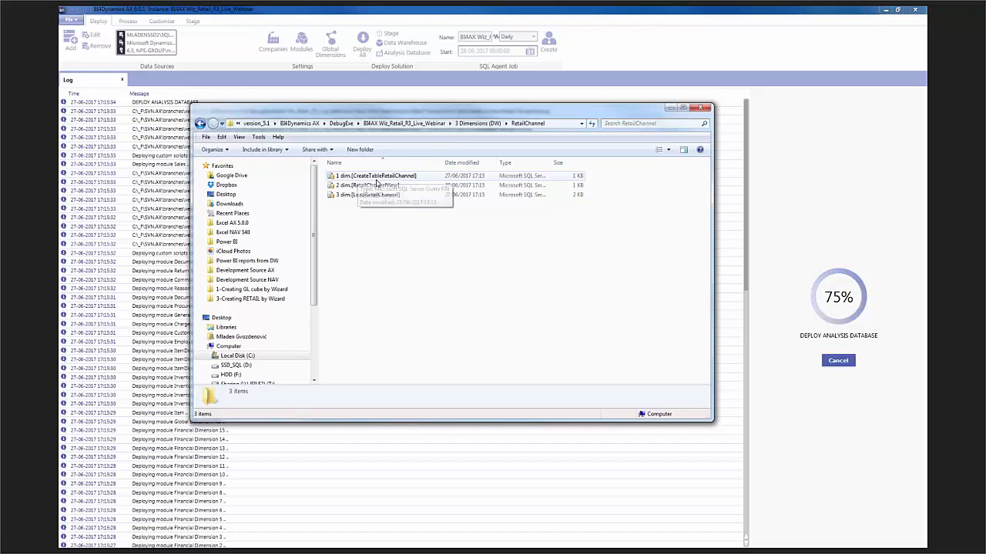
Examine the CreateTableRetailChannel, RetailChannelView and LoadRetailChannel scripts in SQL Server Management Studio, and return to the instance folder in Windows Explorer
click(407, 177)
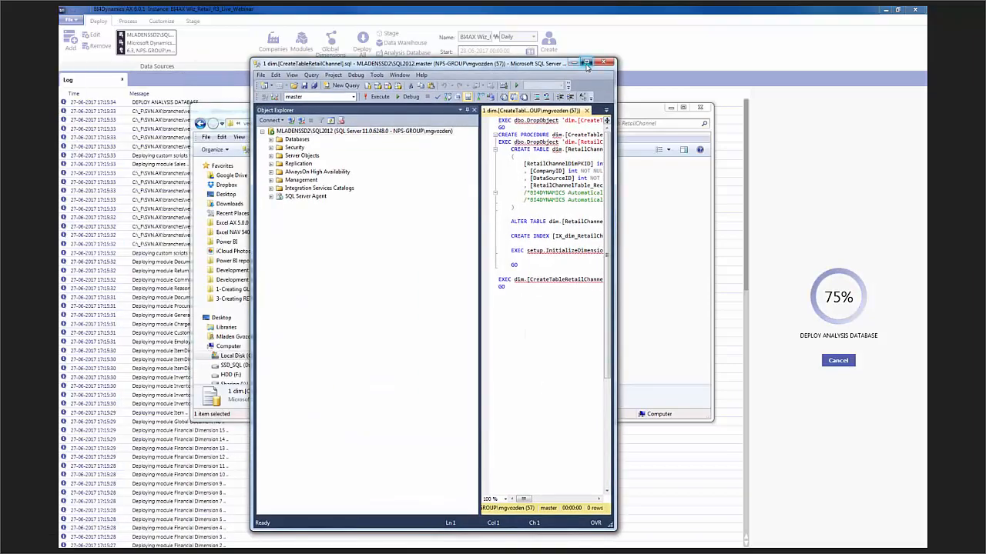
click(588, 61)
key(alt+Tab)
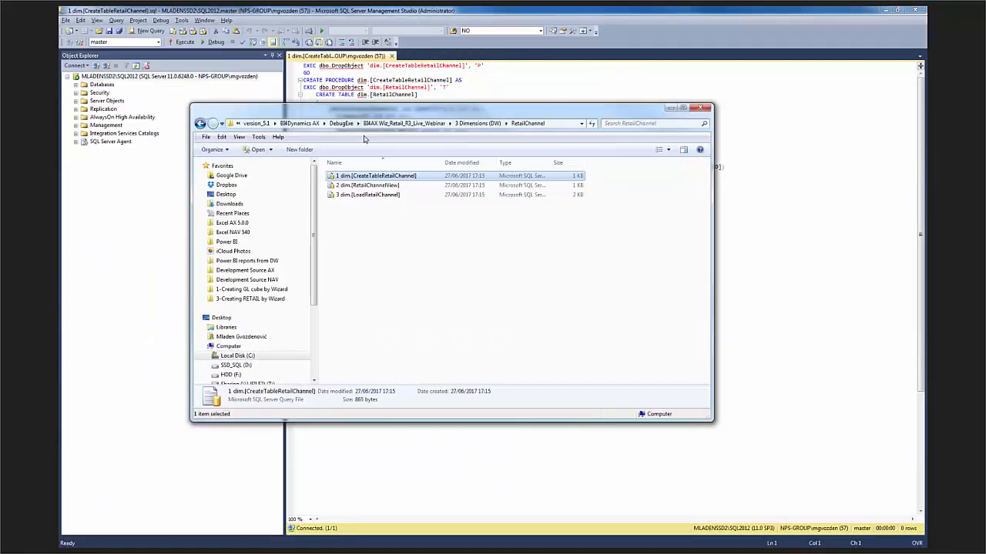
double_click(380, 187)
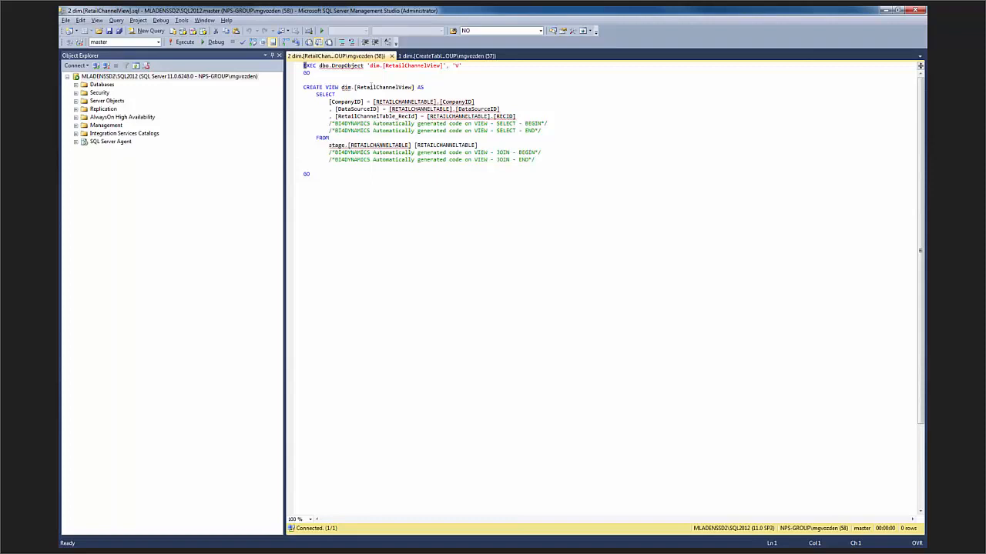
drag(360, 101, 363, 116)
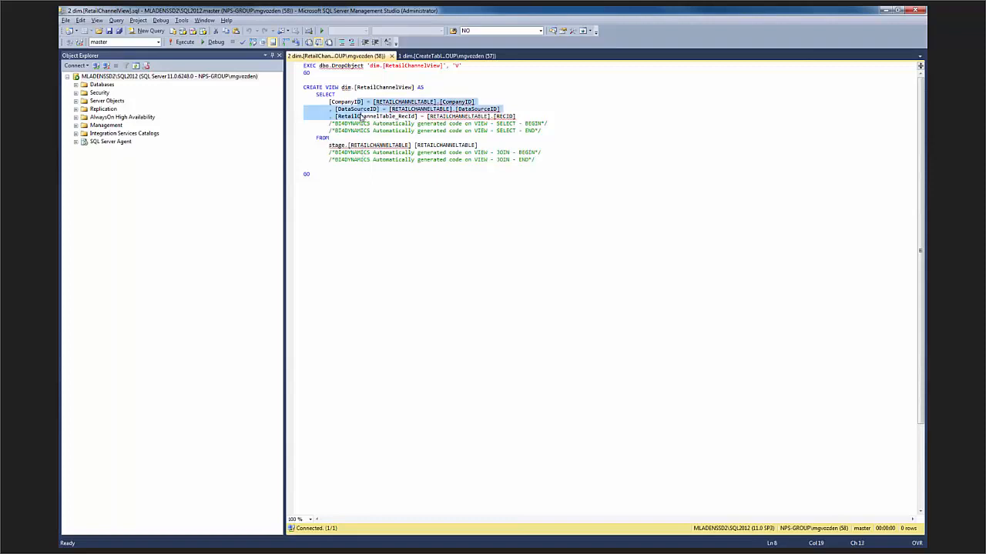
key(alt+Tab)
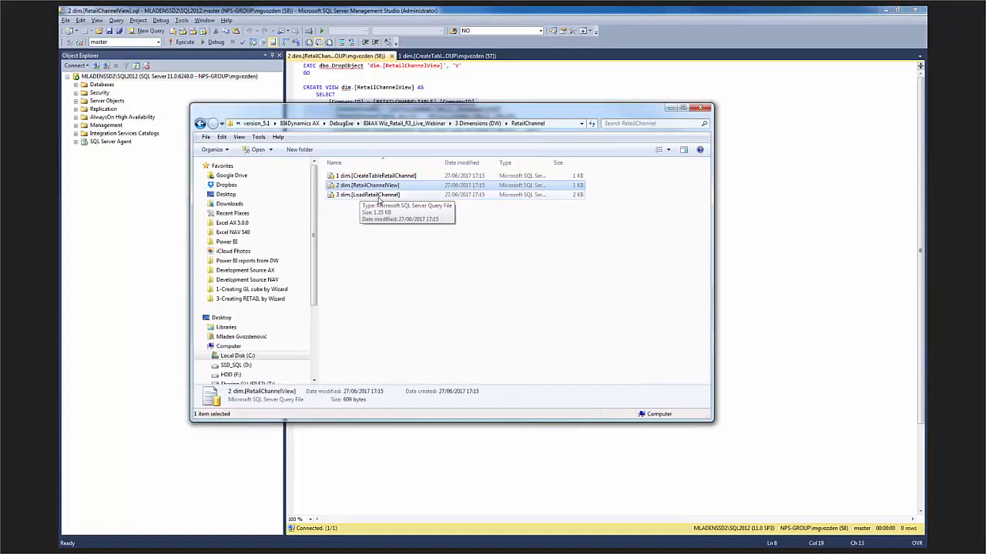
double_click(369, 195)
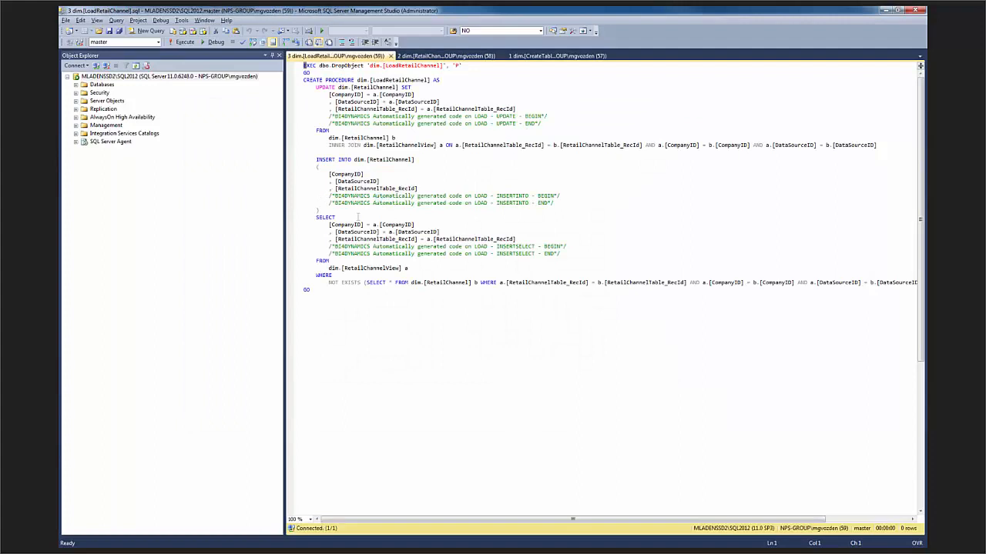
key(alt+Tab)
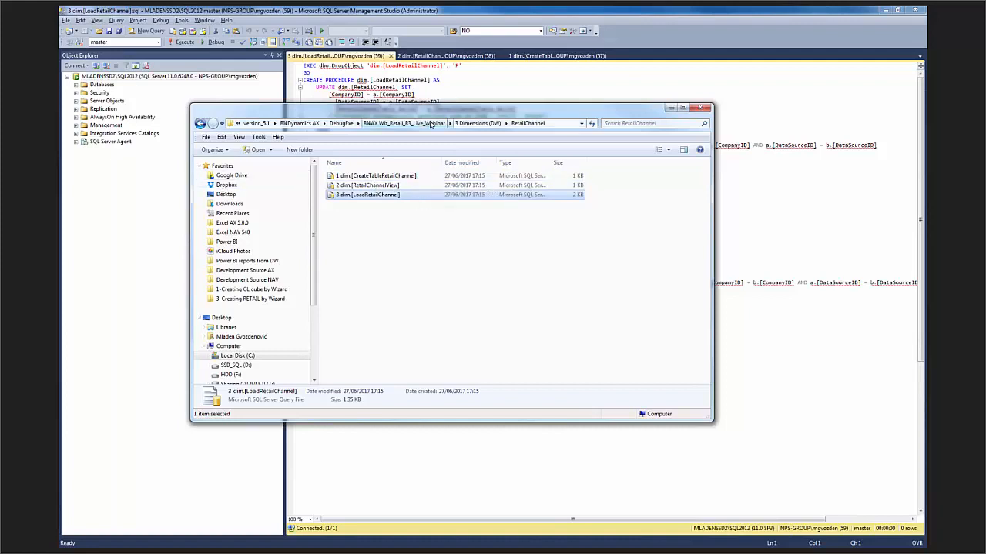
click(393, 125)
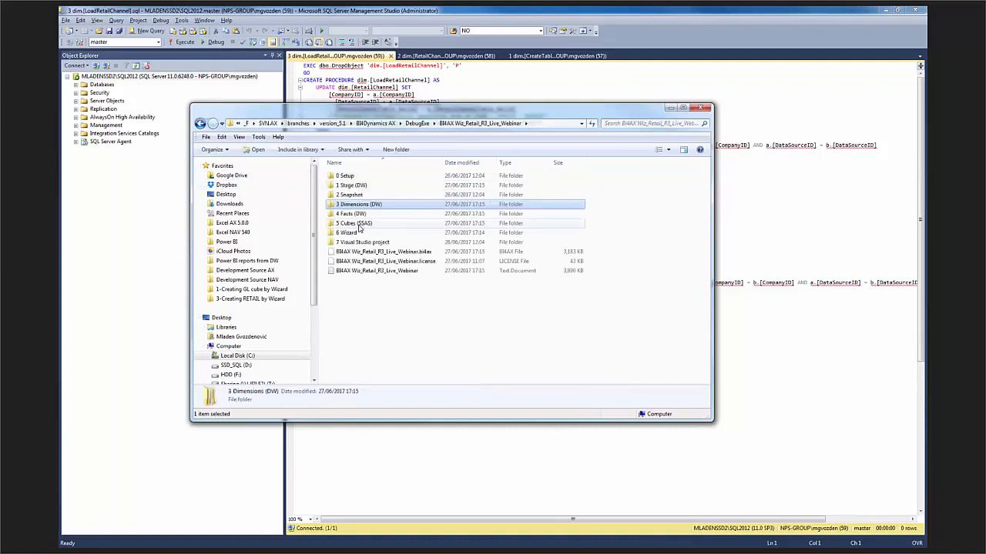
Switch back to BI4Dynamics AX and start processing the deployed solution
key(alt+Tab)
key(alt+Tab)
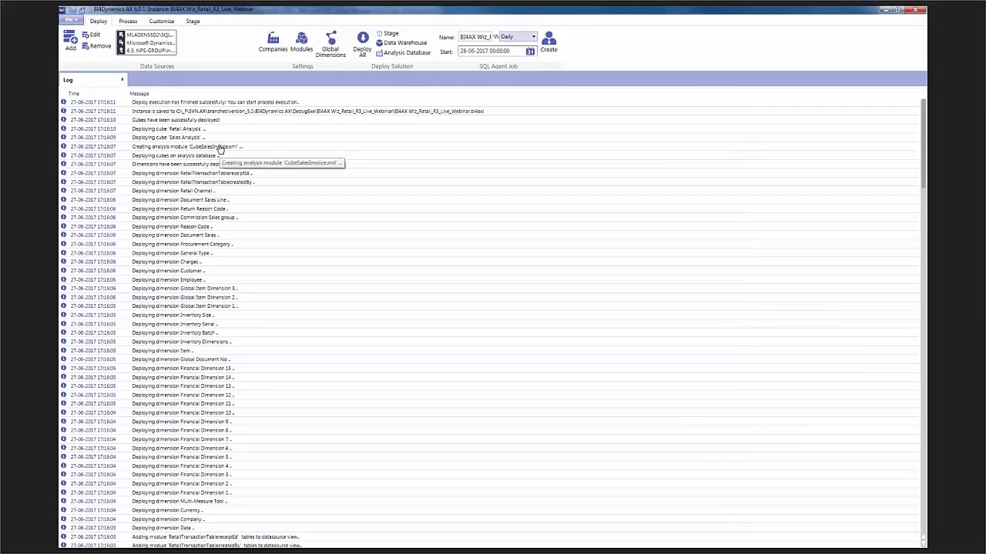
click(128, 21)
click(312, 47)
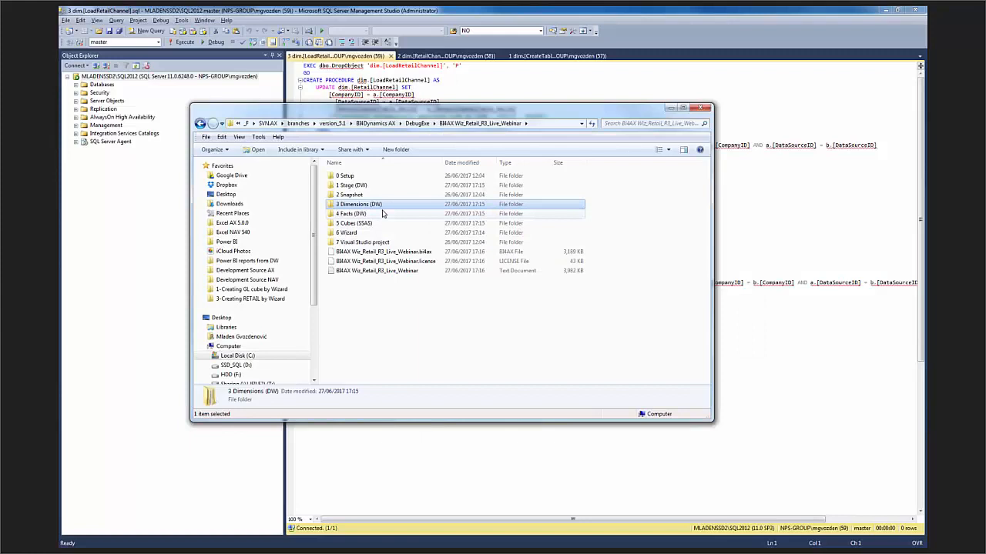
Open the LoadRetailTransactions script from the RetailAnalysis RetailTransactions folder under 4 Facts (DW) in SQL Server Management Studio
double_click(375, 212)
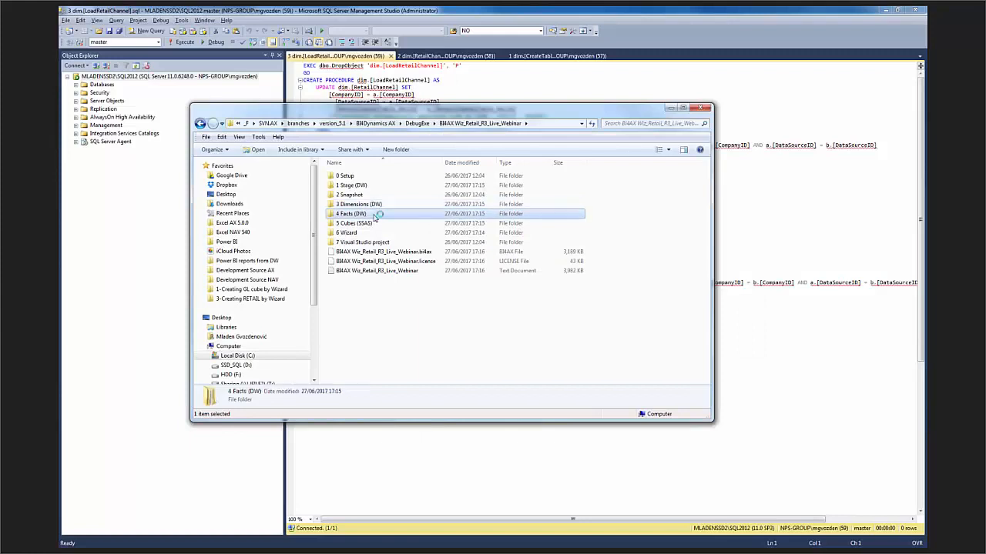
double_click(356, 177)
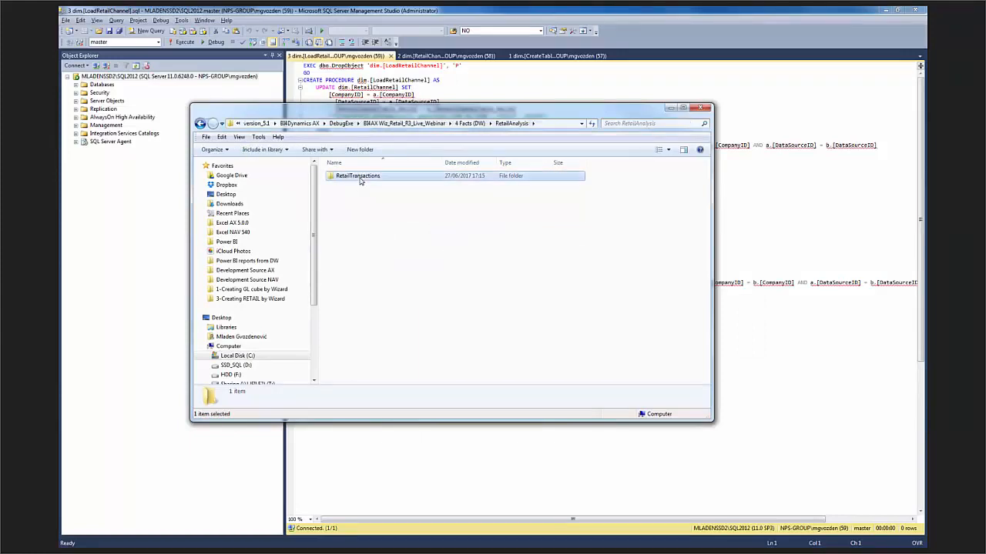
double_click(360, 177)
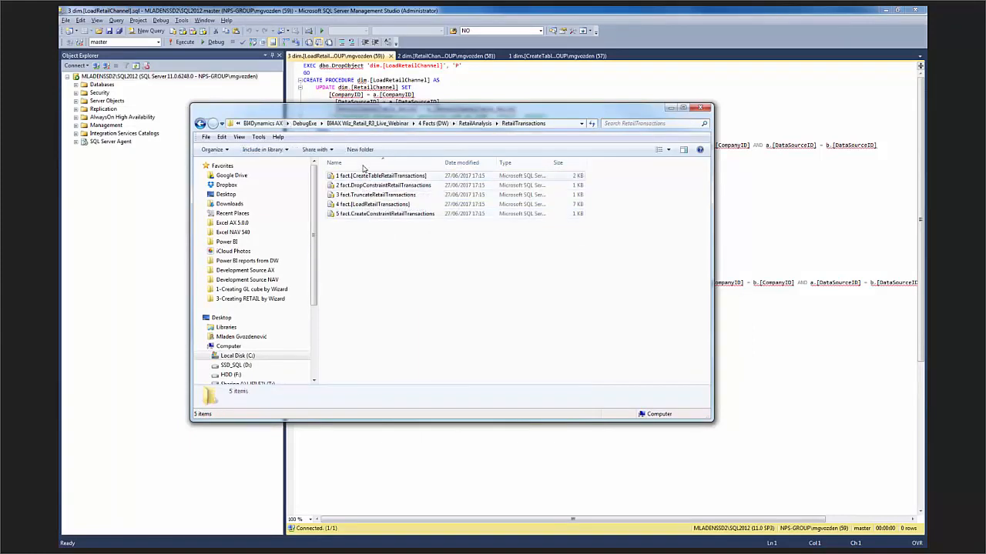
click(371, 204)
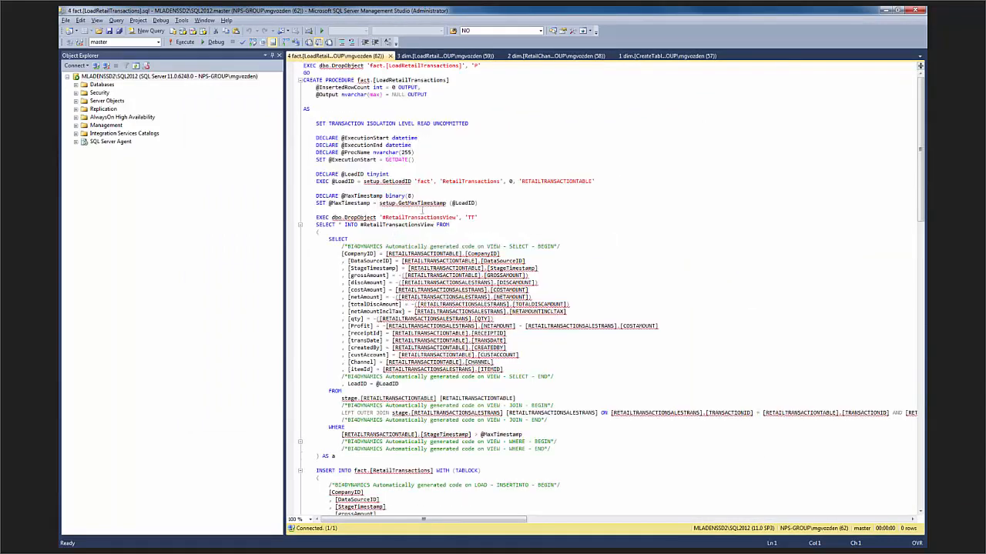
Set the query database to BI4AX Wiz_Retail_R3_Live_Webinar and examine the automatically generated SELECT block of the LoadRetailTransactions script
click(158, 42)
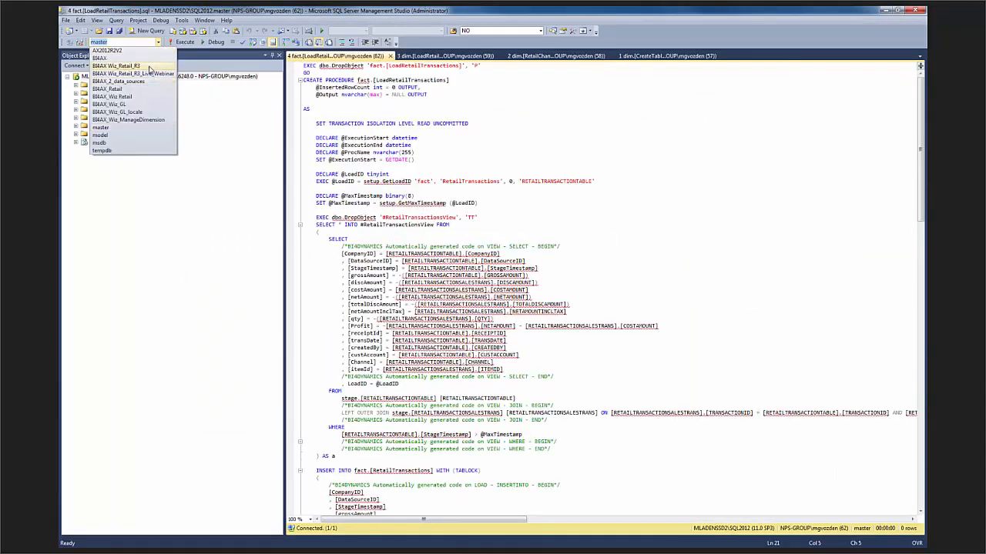
click(152, 74)
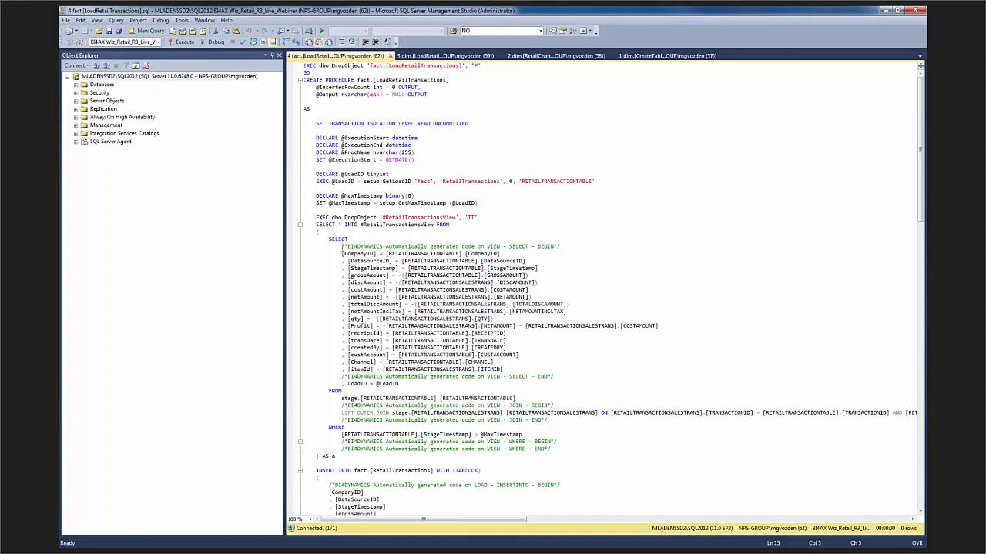
drag(343, 252, 537, 371)
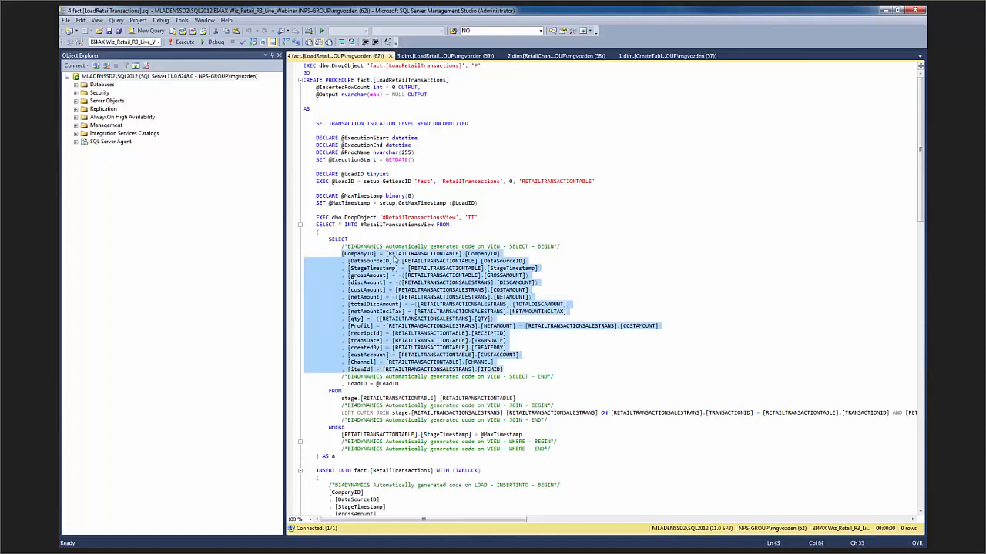
drag(342, 246, 562, 245)
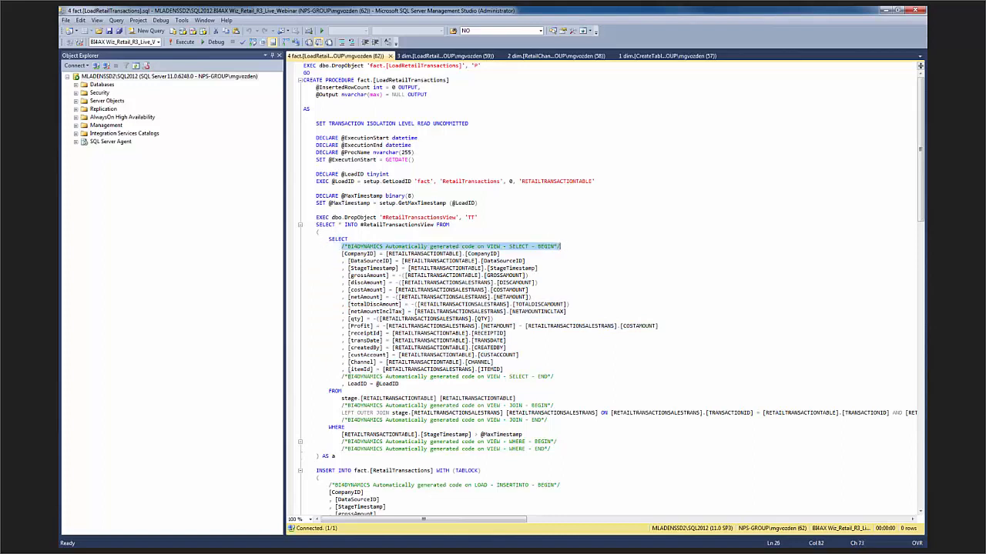
drag(341, 376, 556, 376)
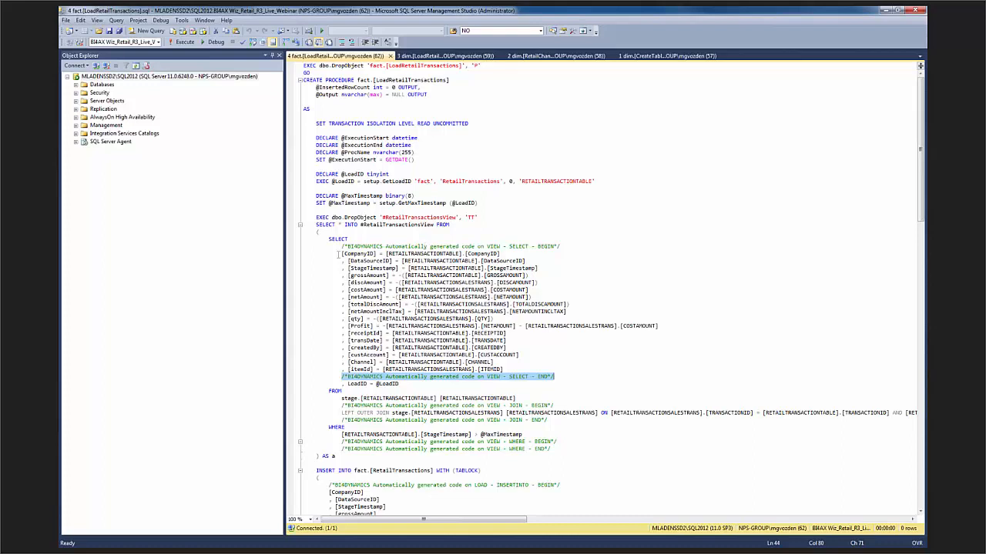
drag(338, 254, 532, 371)
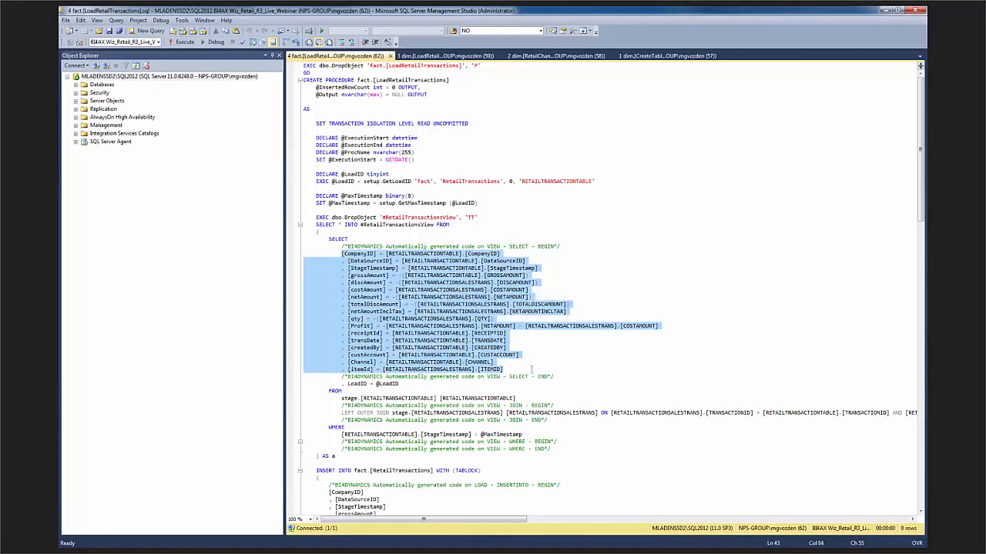
Examine the automatically generated JOIN and WHERE sections of the LoadRetailTransactions script, including the LEFT OUTER JOIN to RETAILTRANSACTIONSALESTRANS
scroll(383, 275, down, 5)
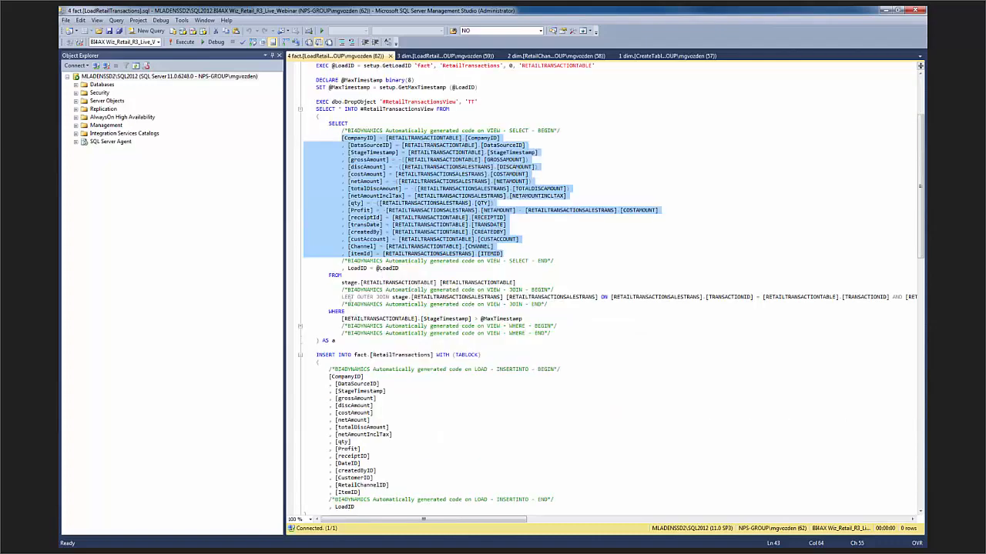
drag(336, 296, 502, 297)
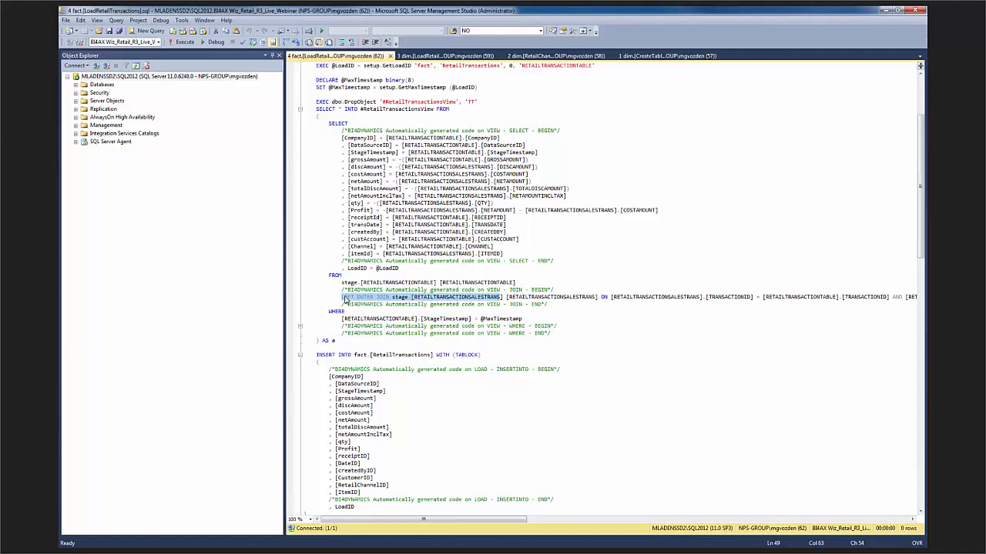
click(415, 325)
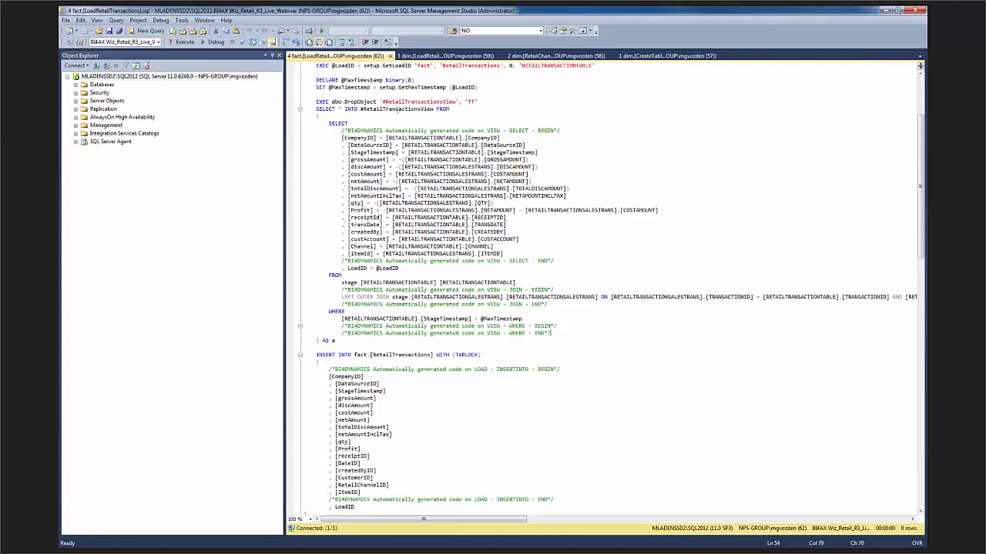
In Windows Explorer, open the instance's 5 Cubes (SSAS) folder, widen the Type column and select the RetailAnalysis cube file
key(alt+Tab)
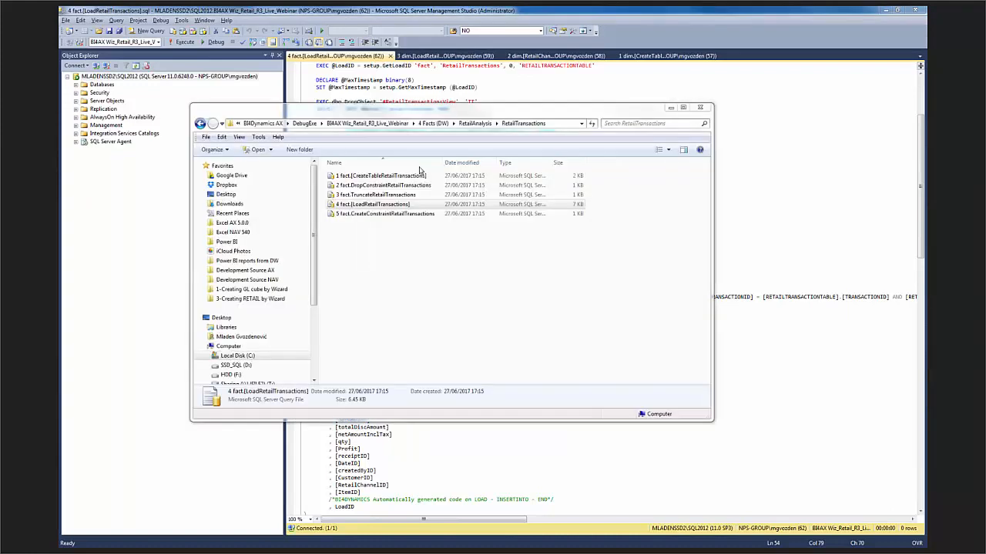
click(475, 125)
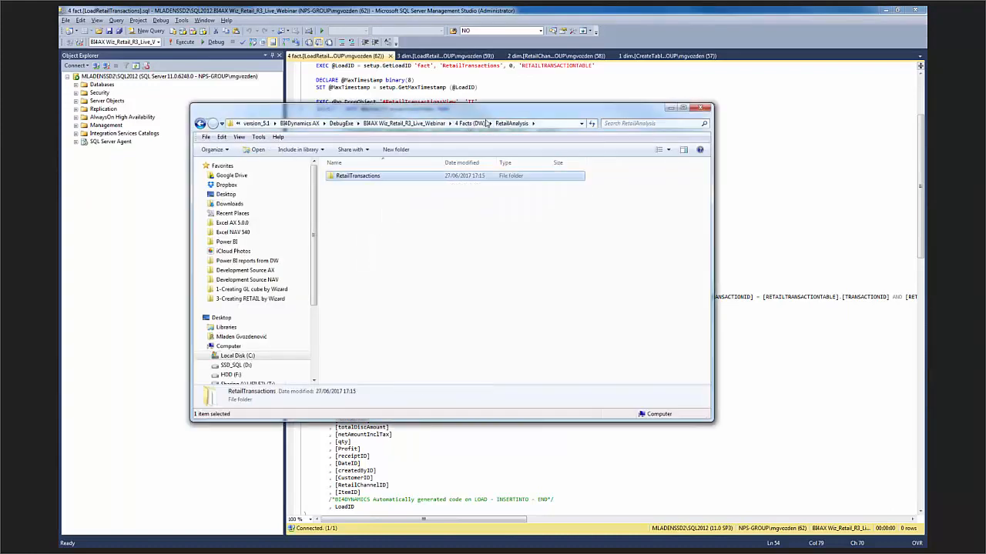
click(432, 123)
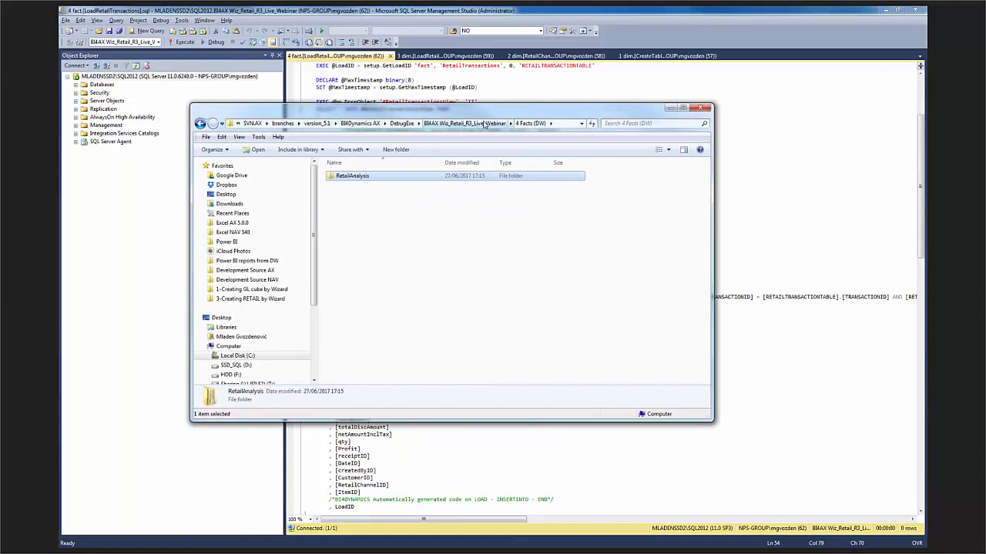
click(483, 124)
double_click(369, 223)
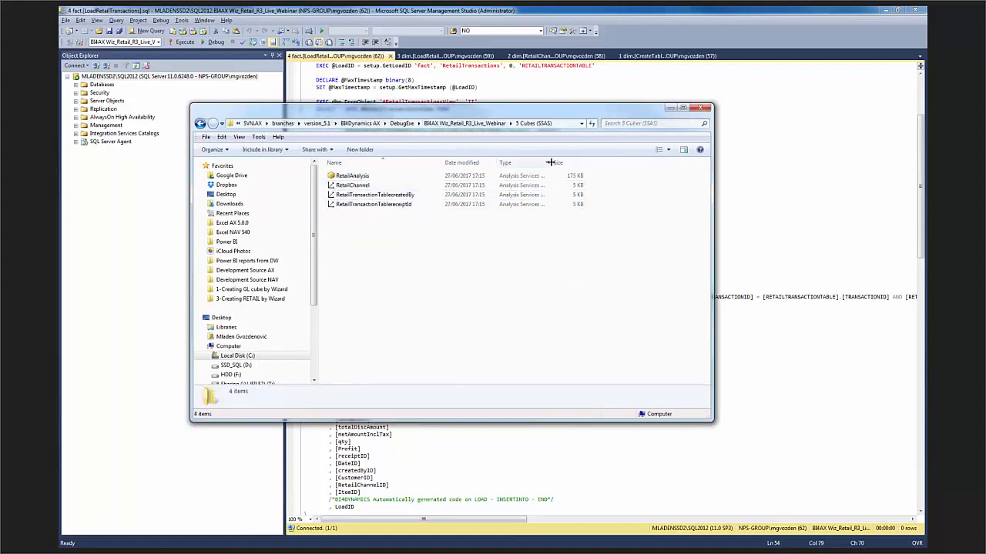
drag(549, 162, 605, 162)
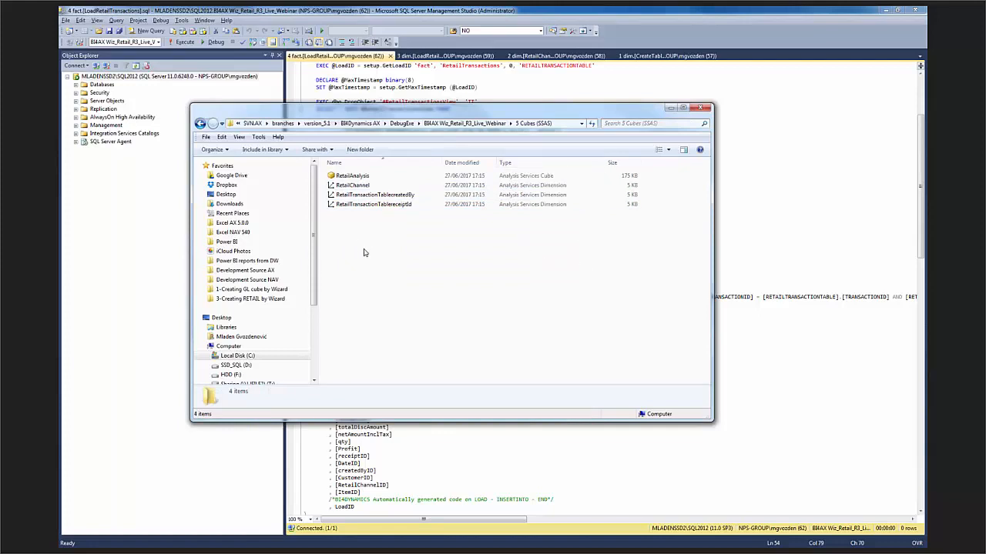
click(361, 178)
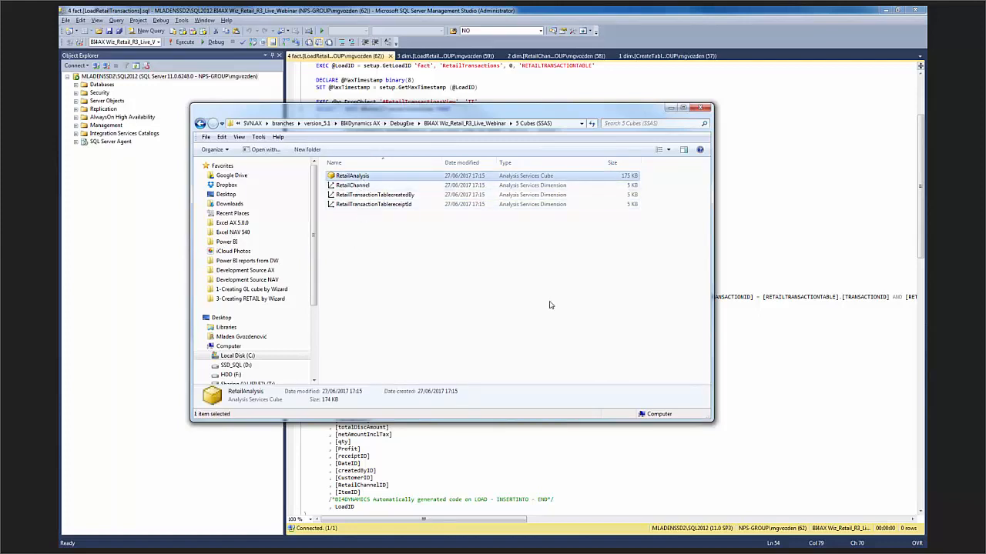
Check the processing progress in BI4Dynamics AX and return to Windows Explorer
key(alt+Tab)
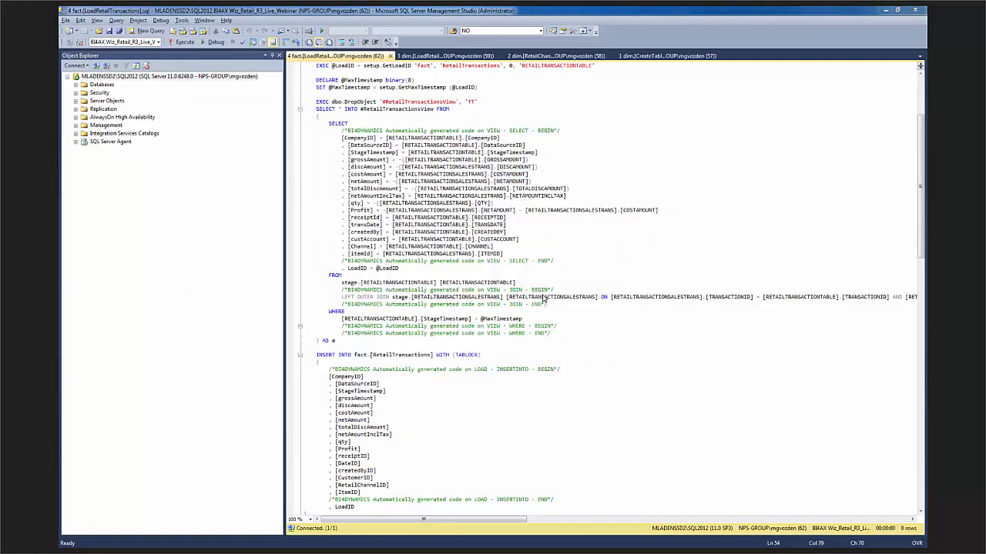
key(alt+Tab)
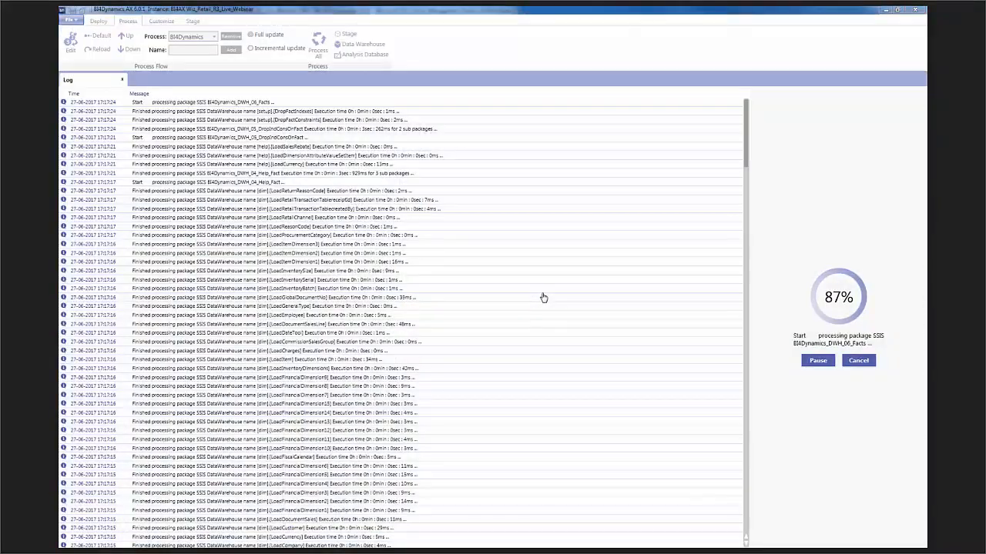
key(alt+Tab)
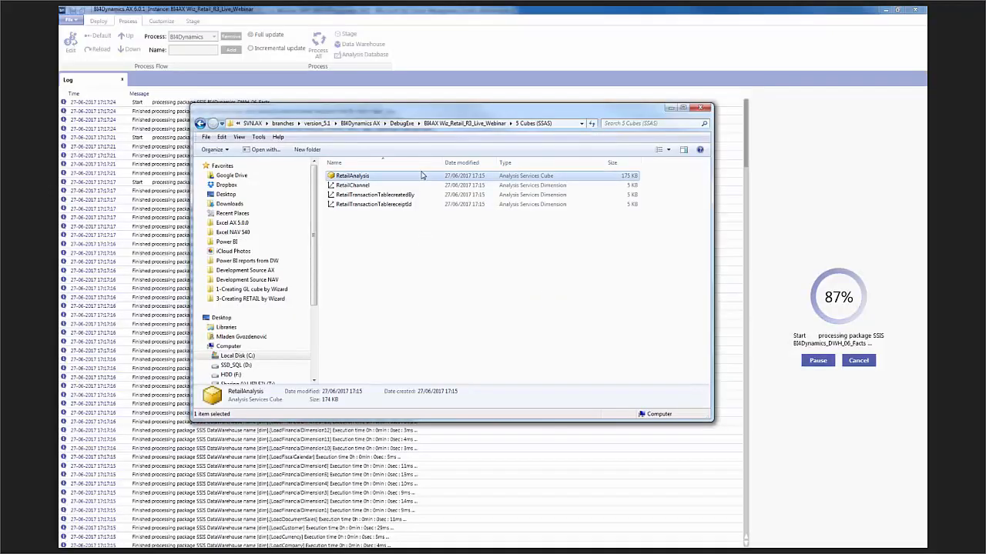
Open the instance's 6 Wizard folder and pack the RetailAnalysis cube file and the three dimension files into the archive 6 Wizard.rar
click(467, 123)
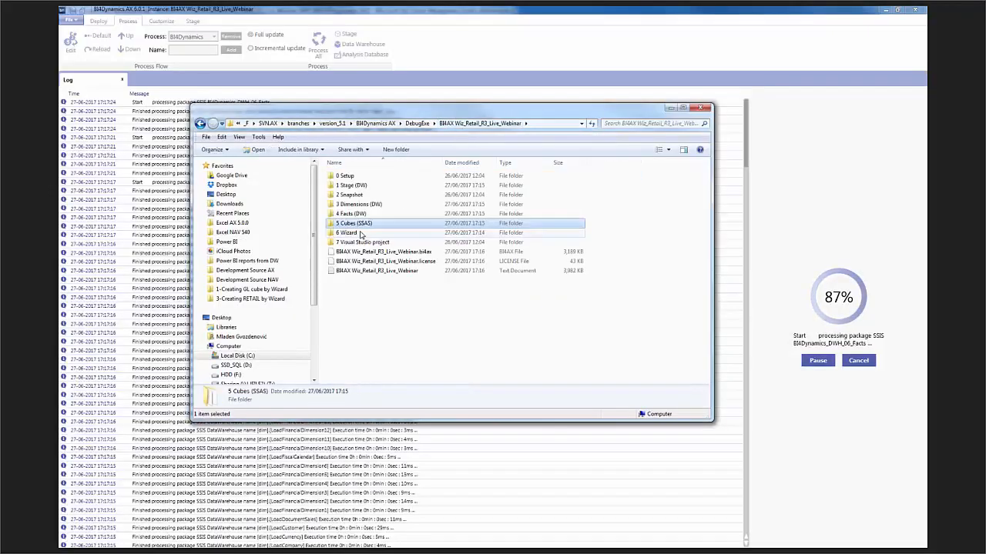
double_click(359, 231)
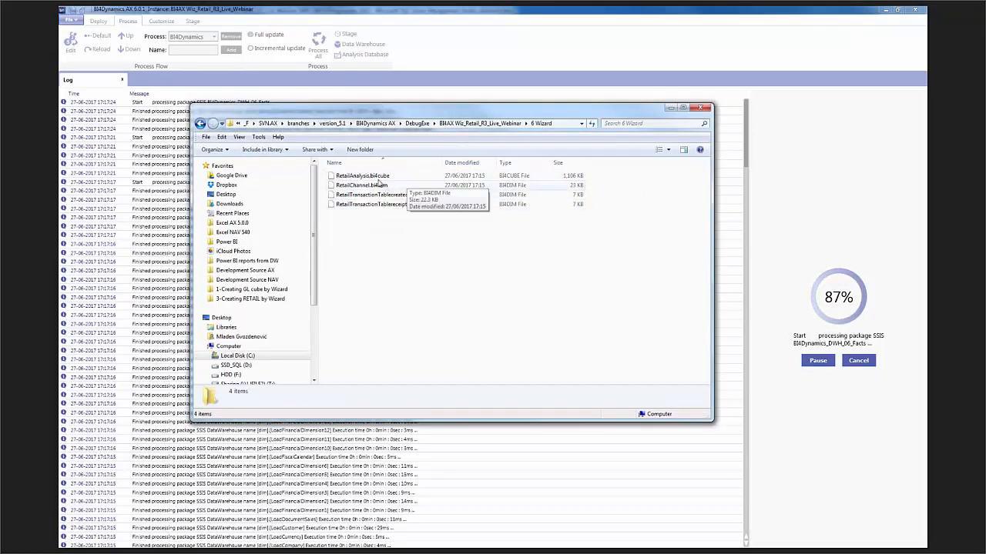
click(370, 175)
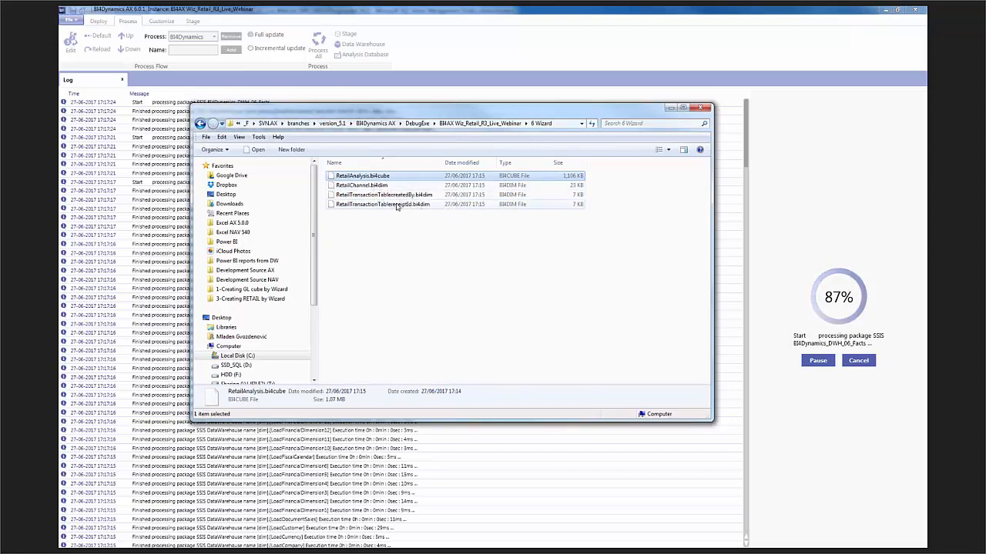
shift+click(380, 205)
right_click(379, 207)
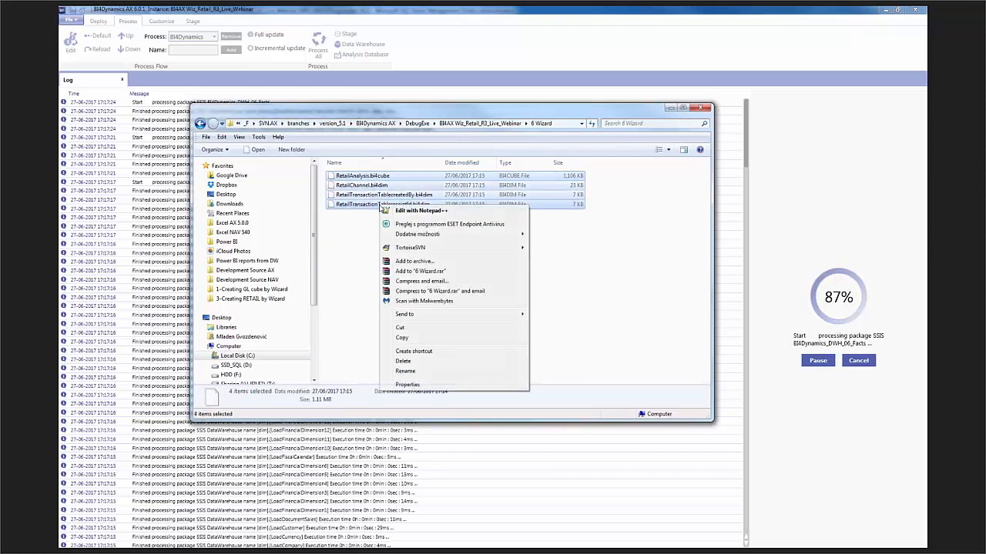
click(422, 271)
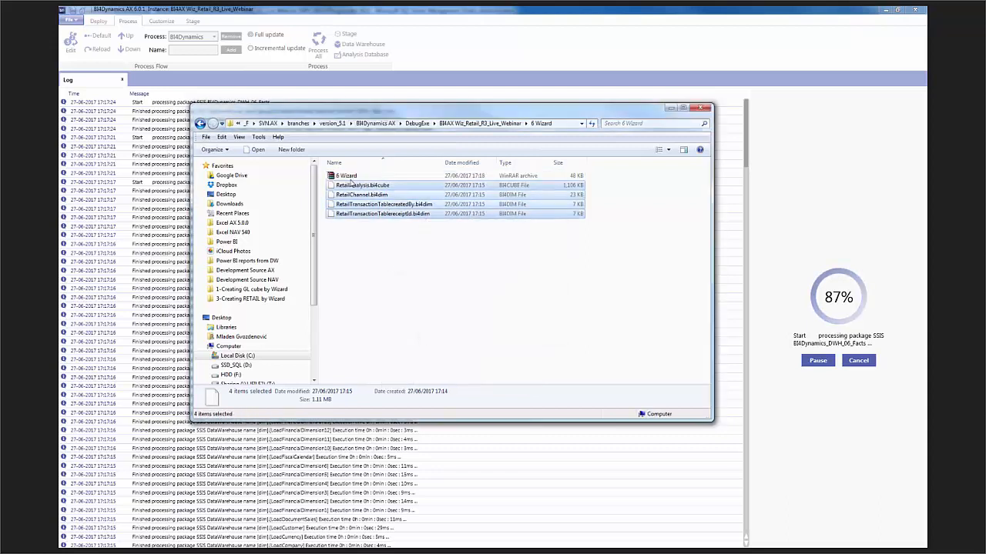
click(439, 177)
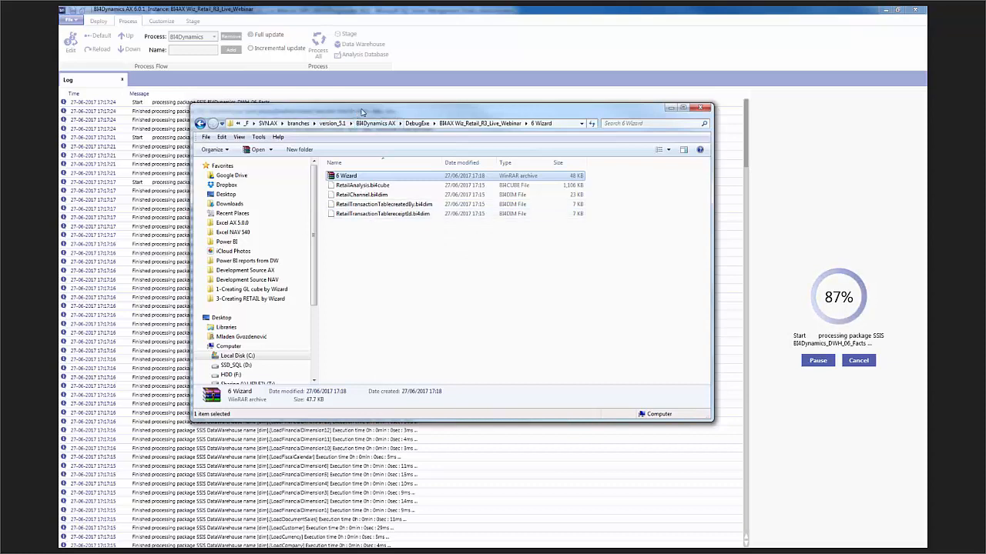
In a blank Excel workbook, start an Analysis Services data connection to server .\sql2012 using Windows Authentication
drag(369, 116, 299, 195)
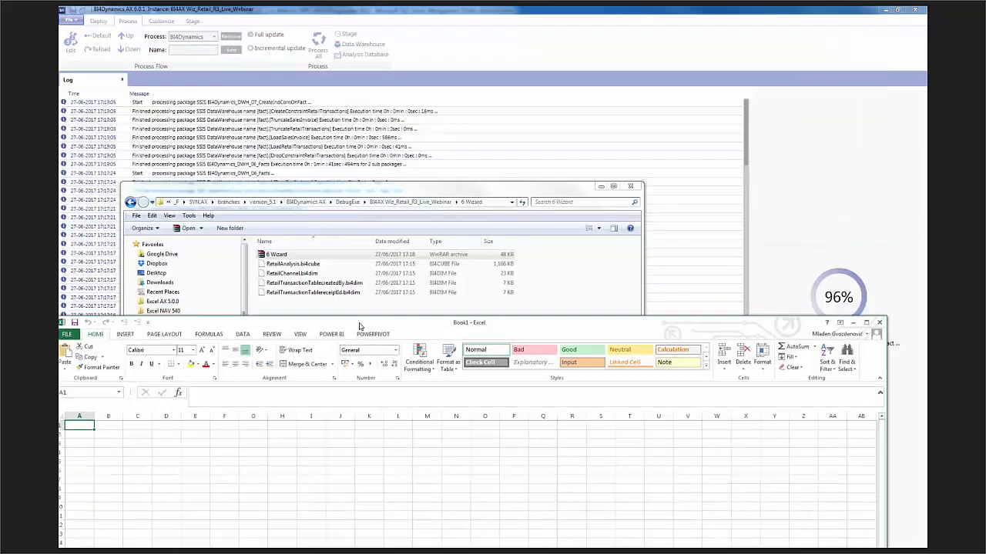
drag(377, 139, 376, 83)
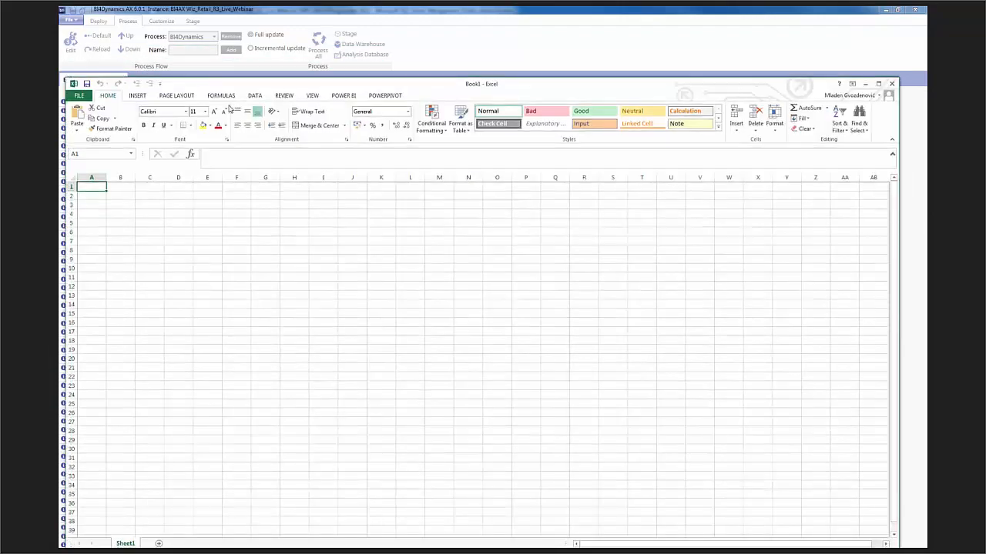
click(254, 96)
click(140, 122)
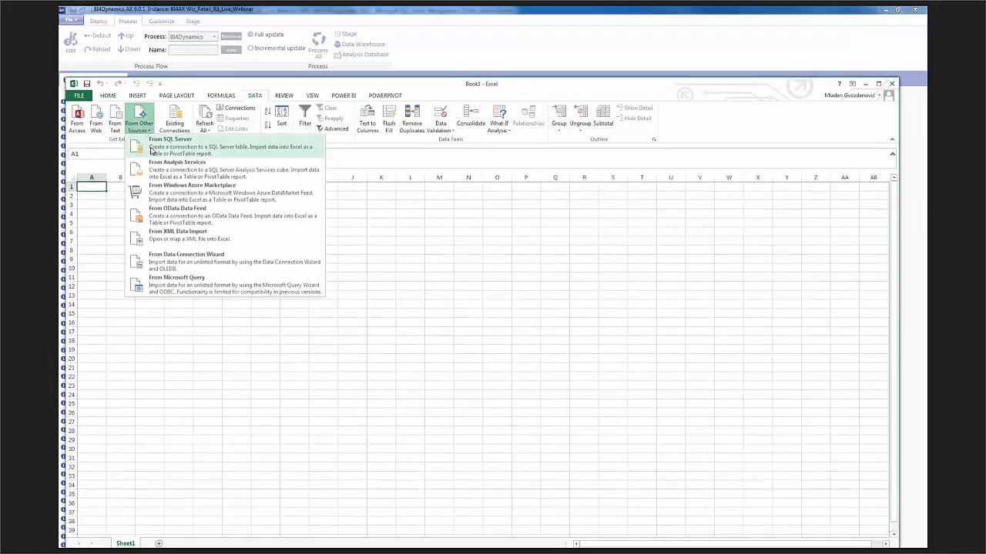
click(156, 164)
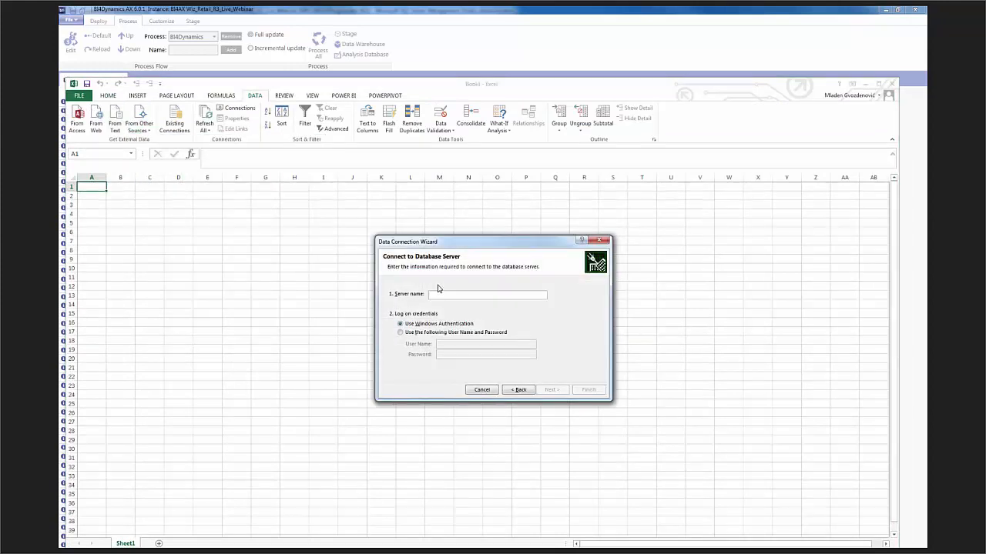
text(.\sql2012)
click(551, 390)
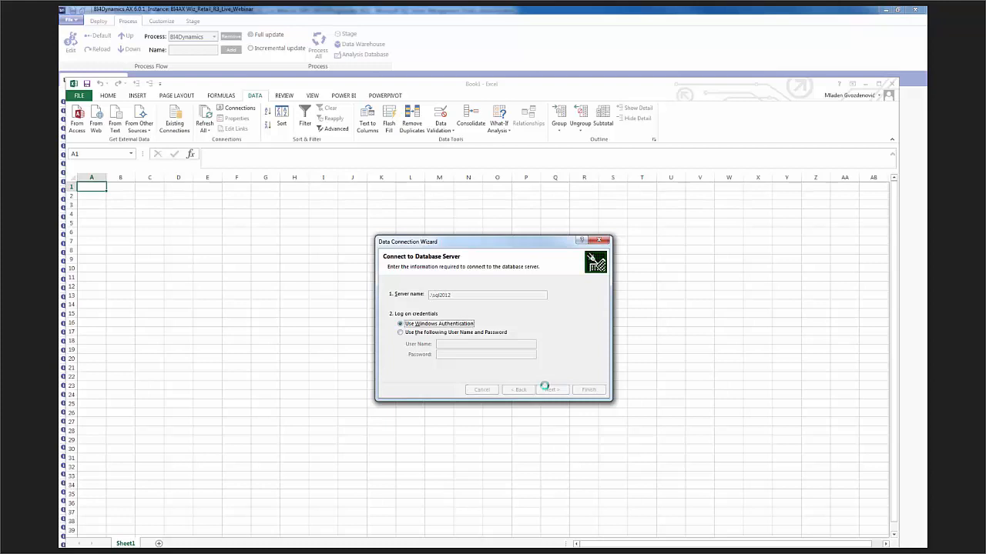
Select the BI4AX Wiz_Retail_R3_Live_Webinar database in the Data Connection Wizard and move the wizard window higher
click(437, 293)
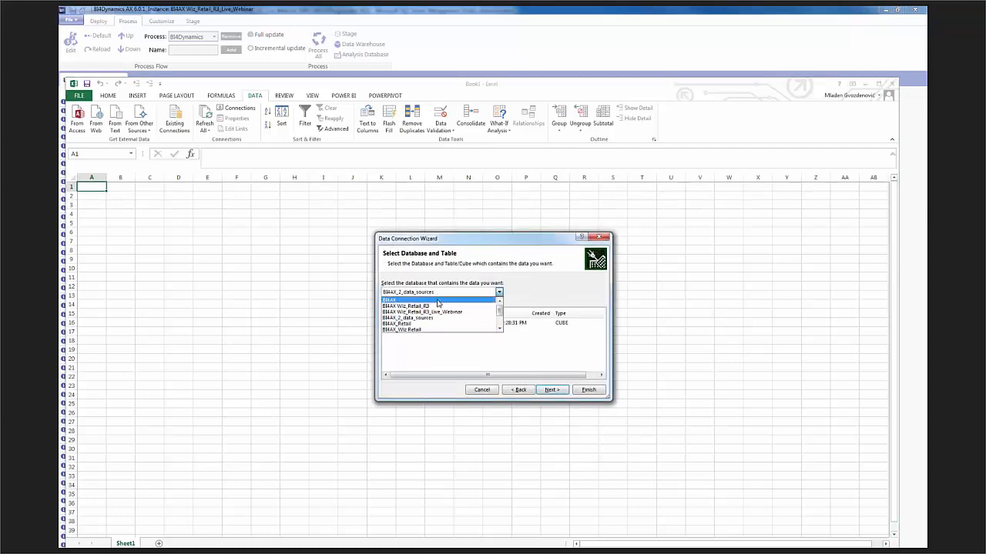
click(438, 301)
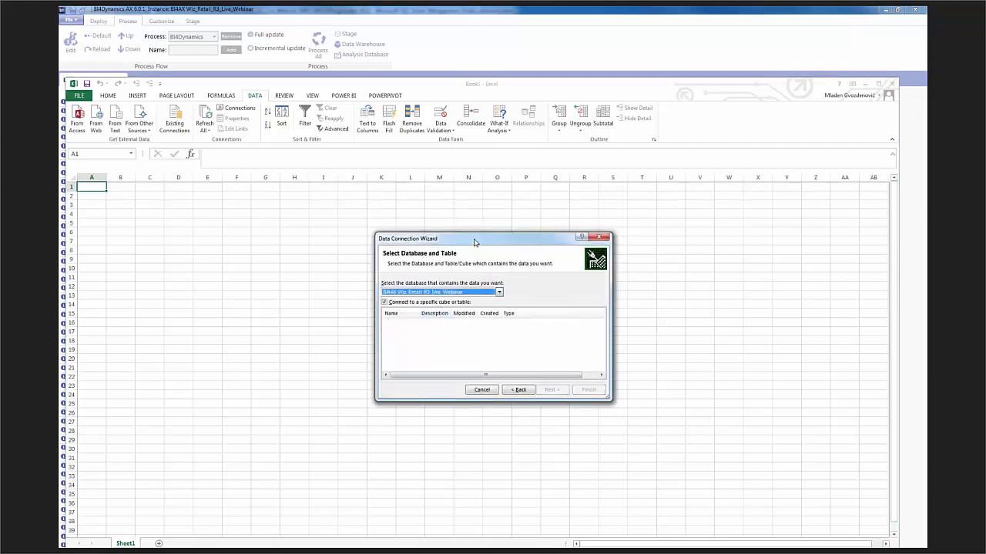
drag(473, 241, 474, 194)
Check the analysis database processing log in BI4Dynamics AX and return to Excel's Data Connection Wizard
key(alt+Tab)
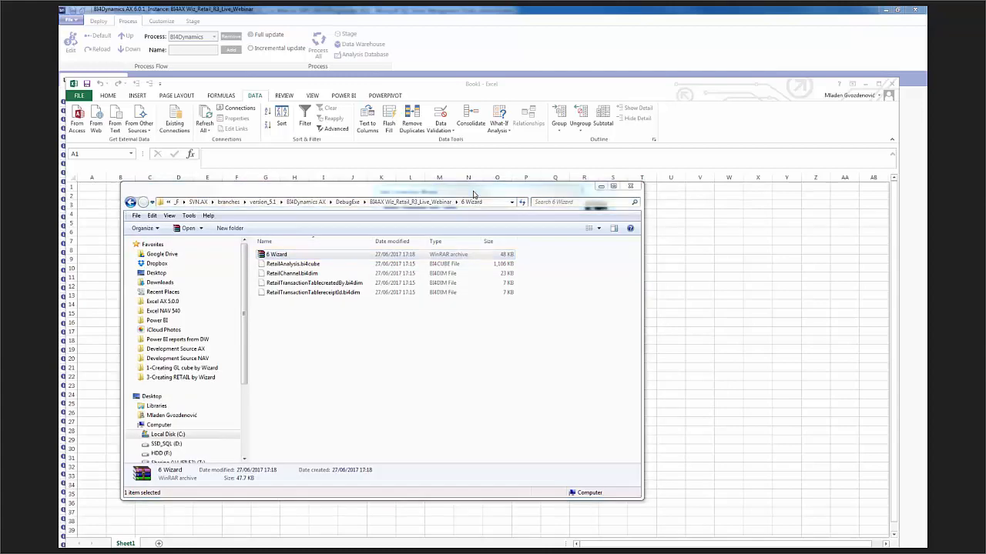
key(alt+Tab)
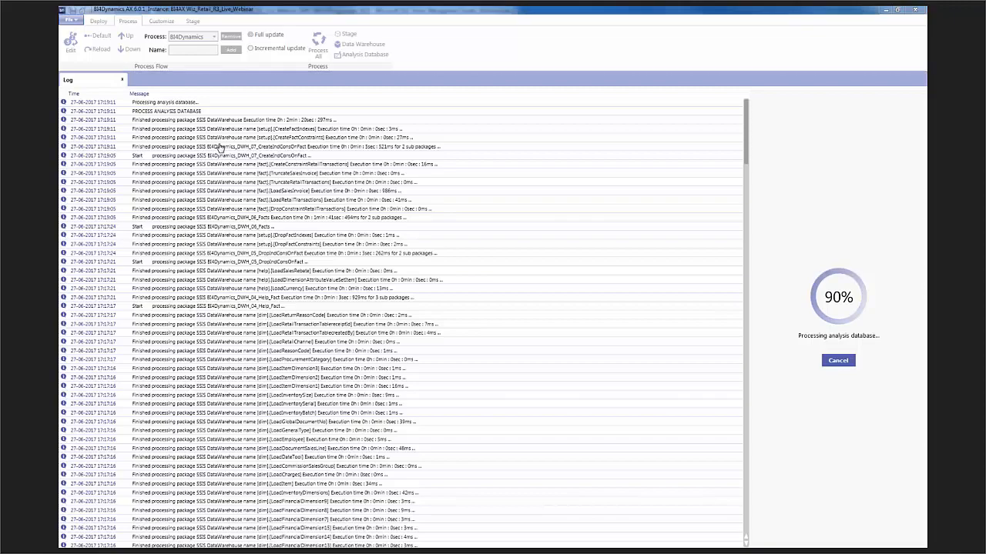
key(alt+Tab)
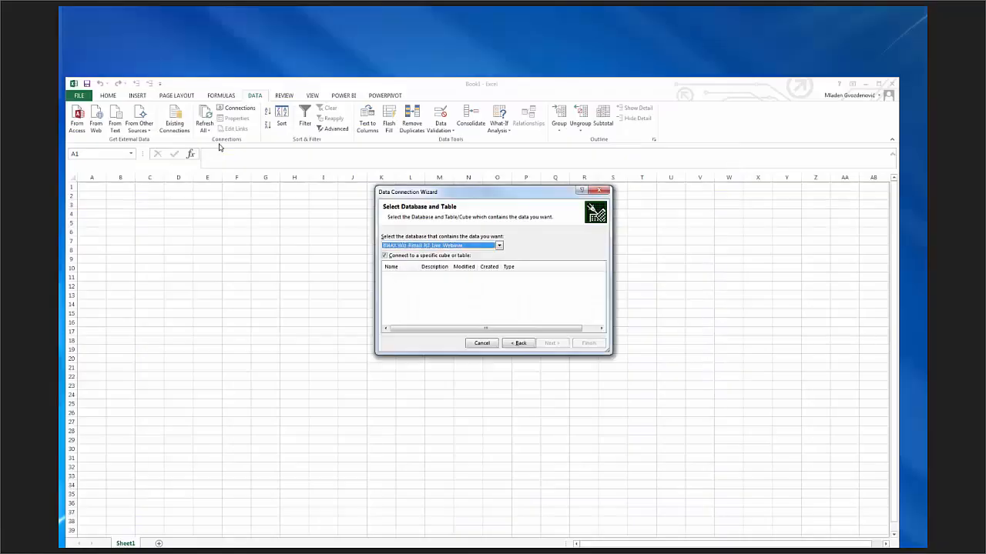
Refresh the wizard's cube list by switching to the BI4AX Wiz_Retail_R3 database and back to BI4AX Wiz_Retail_R3_Live_Webinar
click(519, 343)
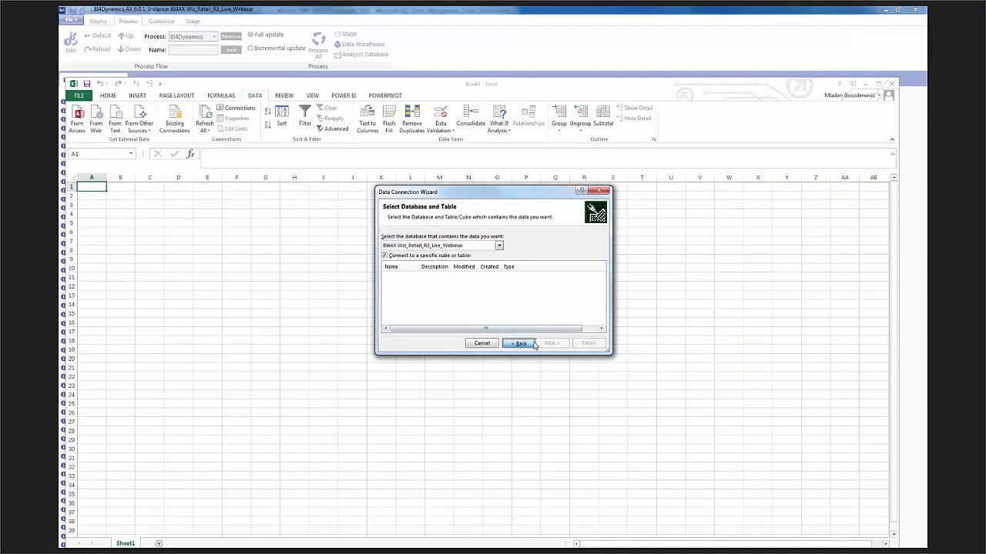
click(543, 341)
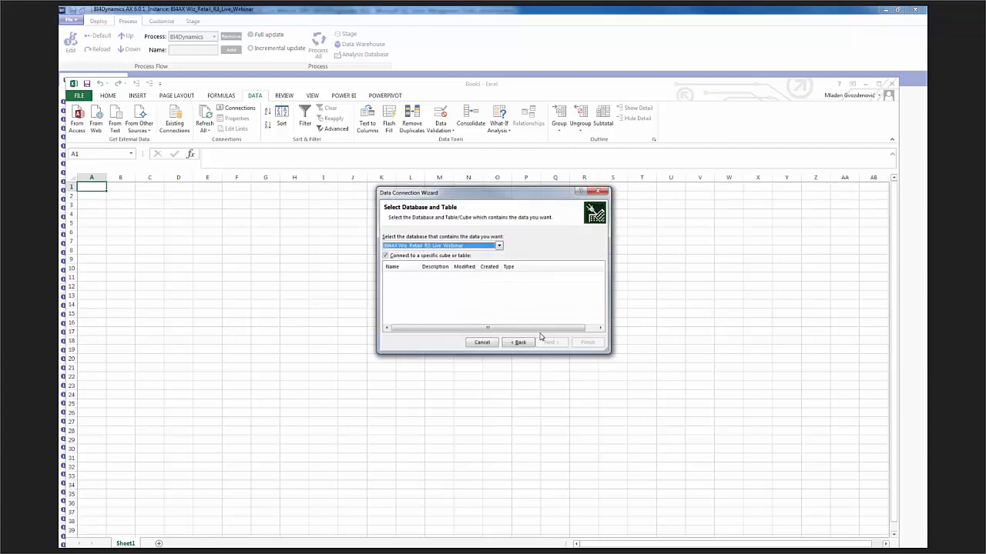
click(464, 246)
click(451, 262)
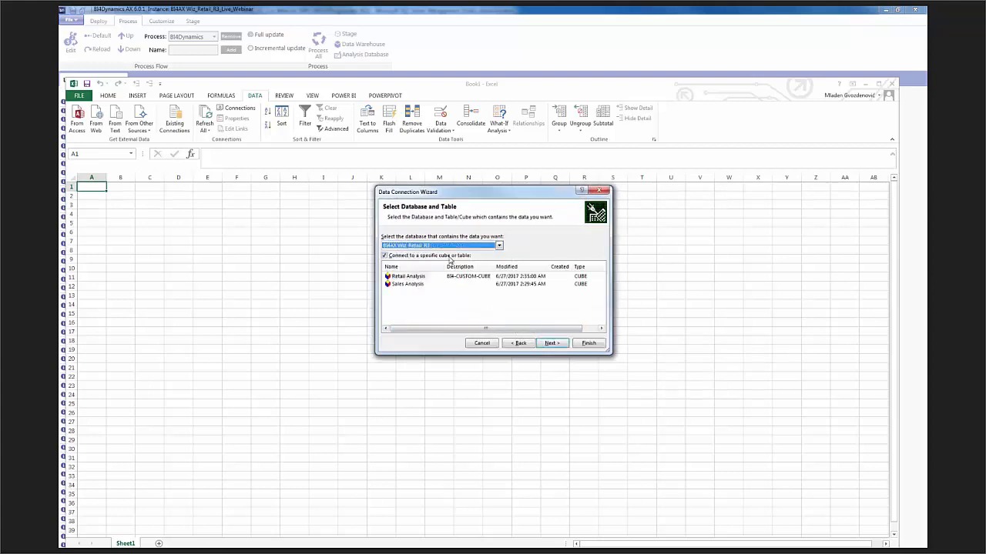
click(443, 248)
click(440, 265)
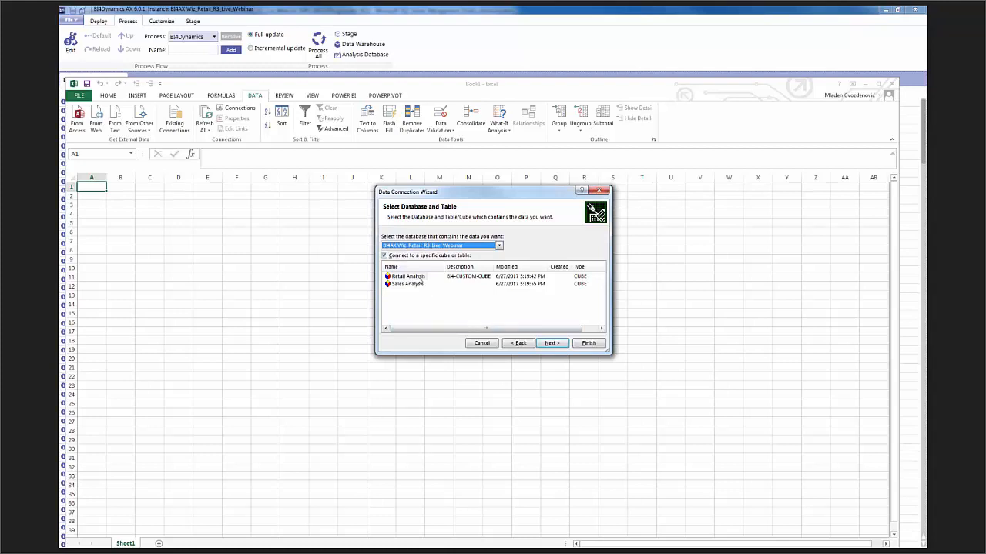
Finish the connection with the Retail Analysis cube and insert it as a PivotTable at cell A1
click(416, 276)
click(586, 344)
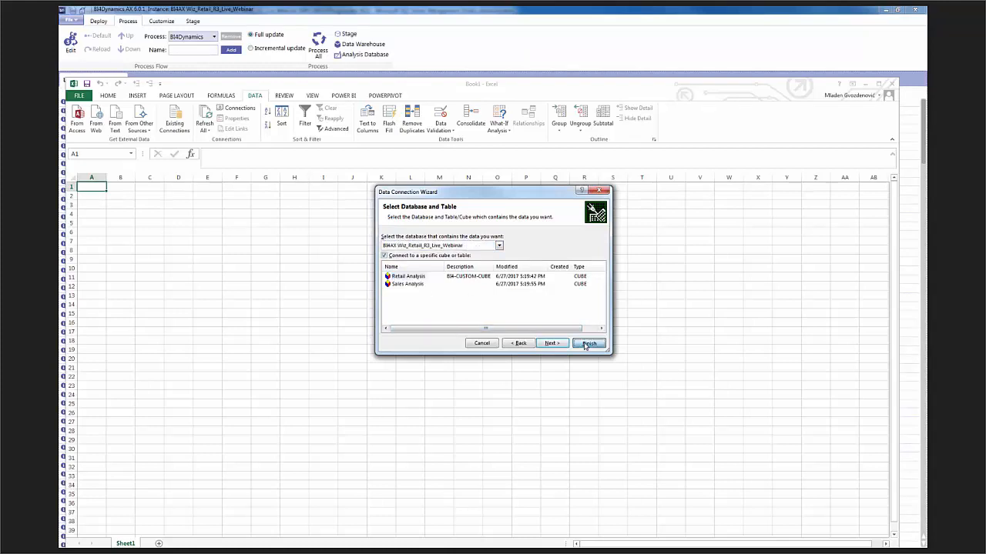
click(505, 327)
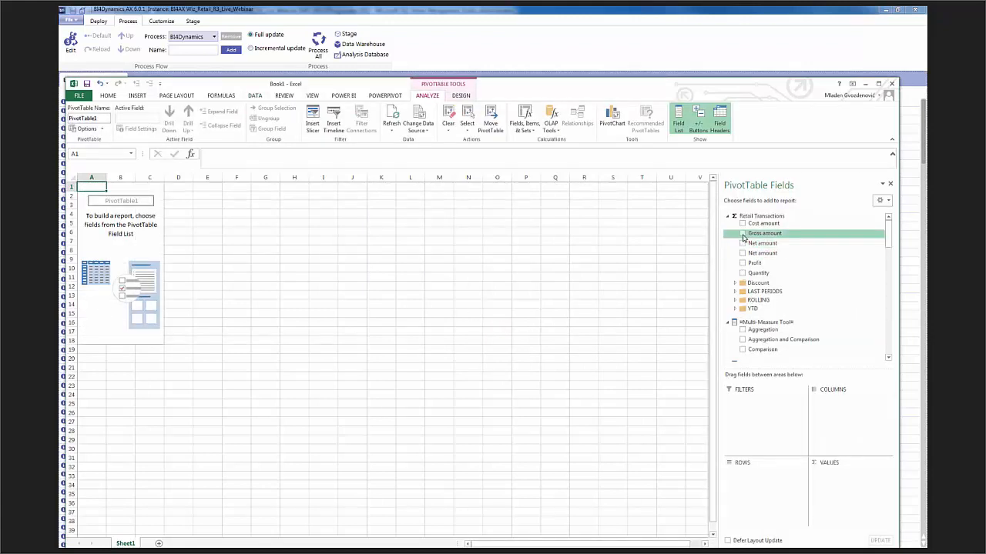
Add the Retail Transactions measures Gross amount, Net amount, Cost amount, Profit and Quantity to the PivotTable values
click(742, 234)
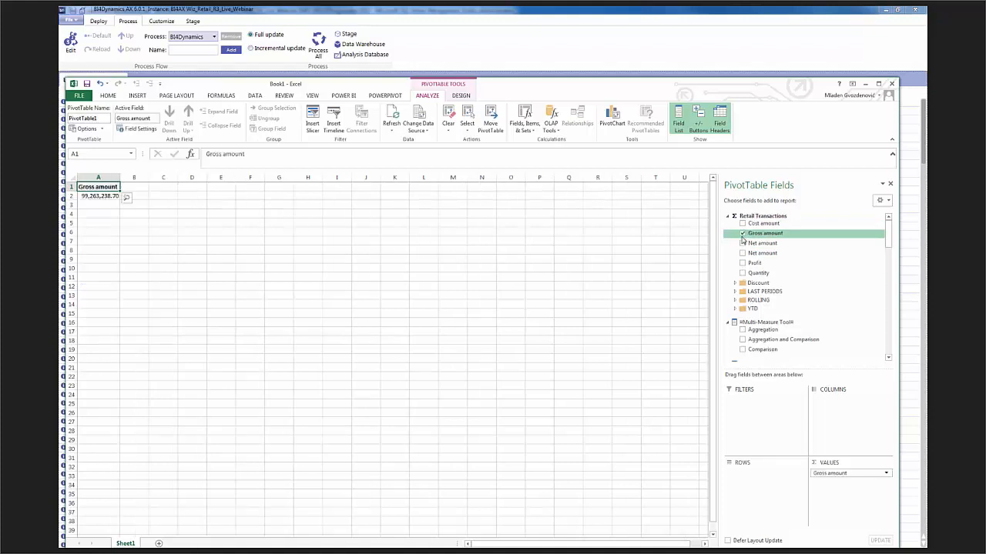
click(742, 244)
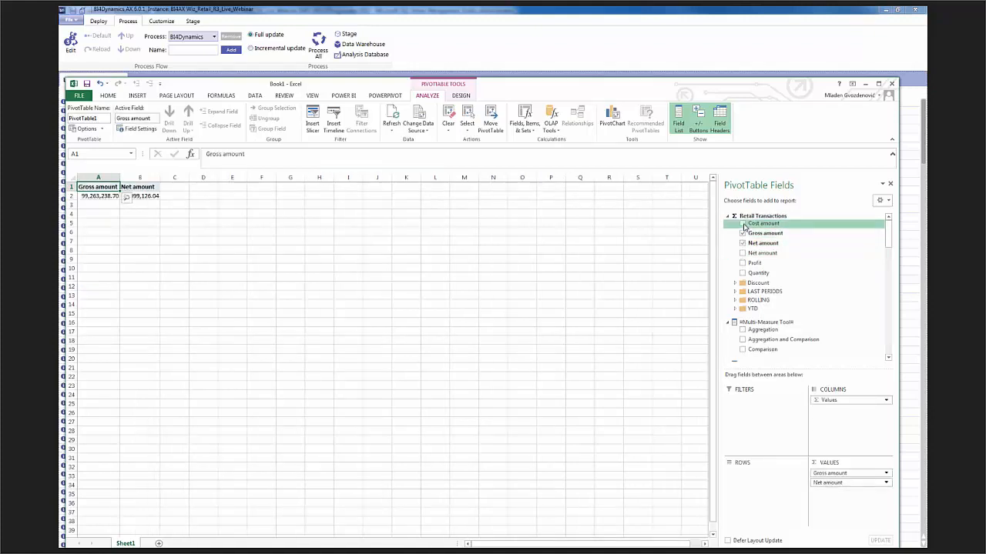
click(742, 224)
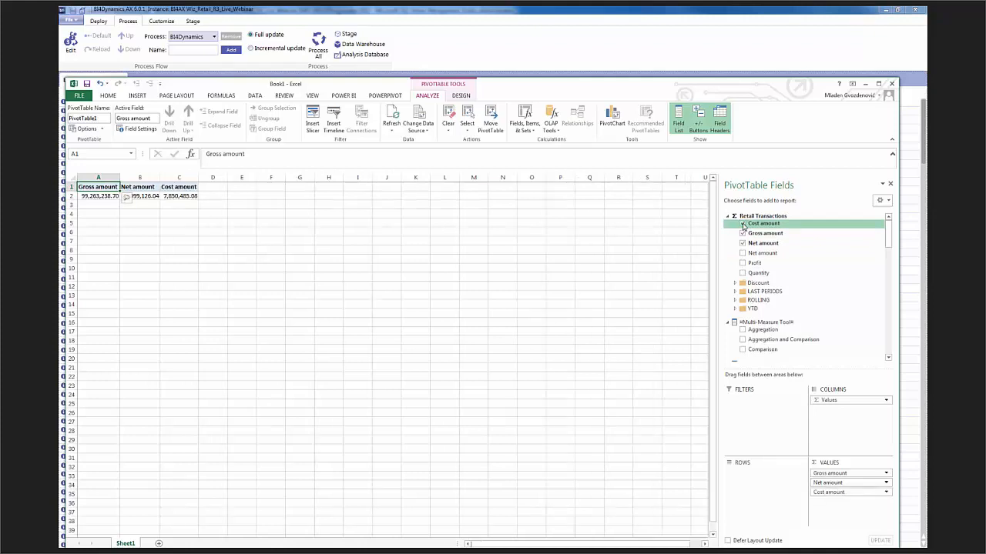
click(742, 263)
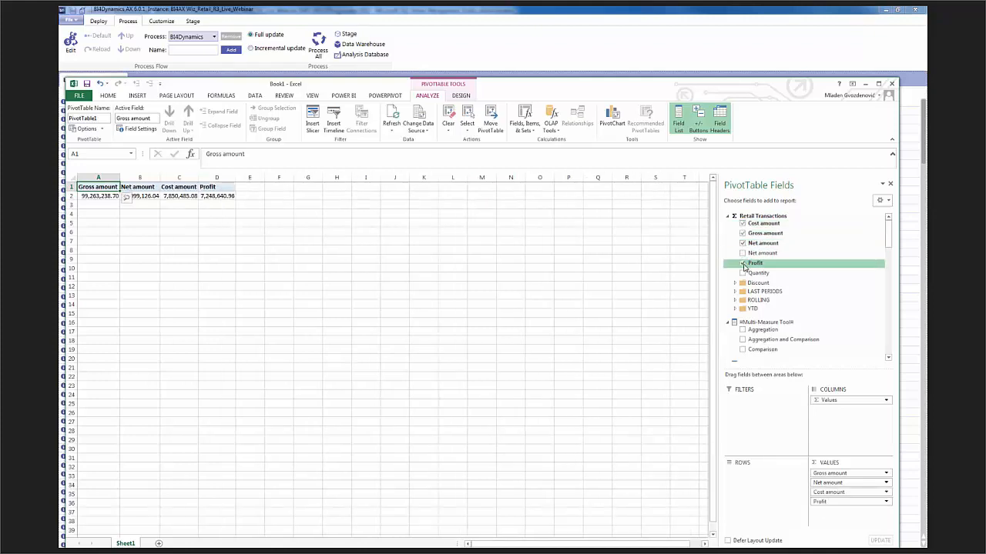
click(743, 272)
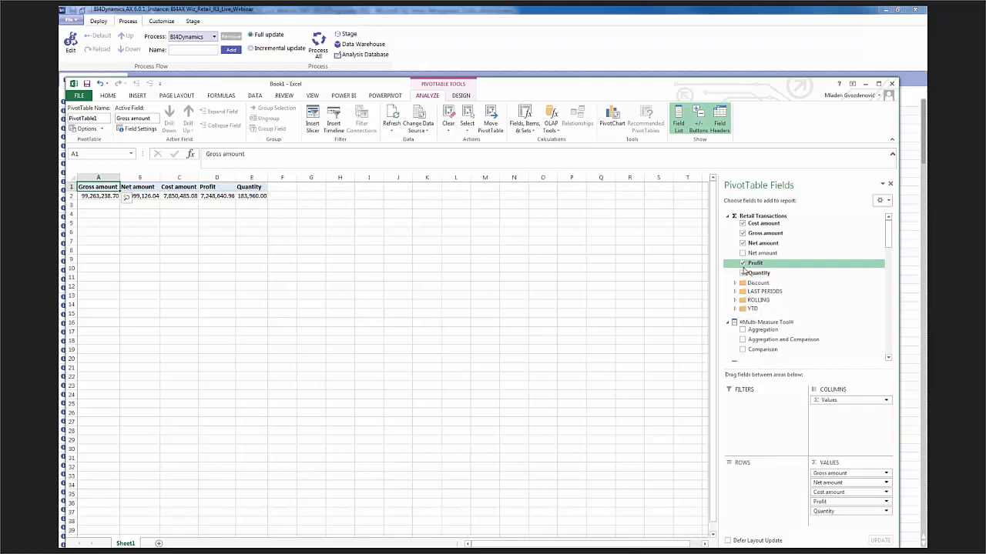
Add Cash discount amount and Total discount from the Discount folder to the PivotTable values
click(735, 282)
click(750, 290)
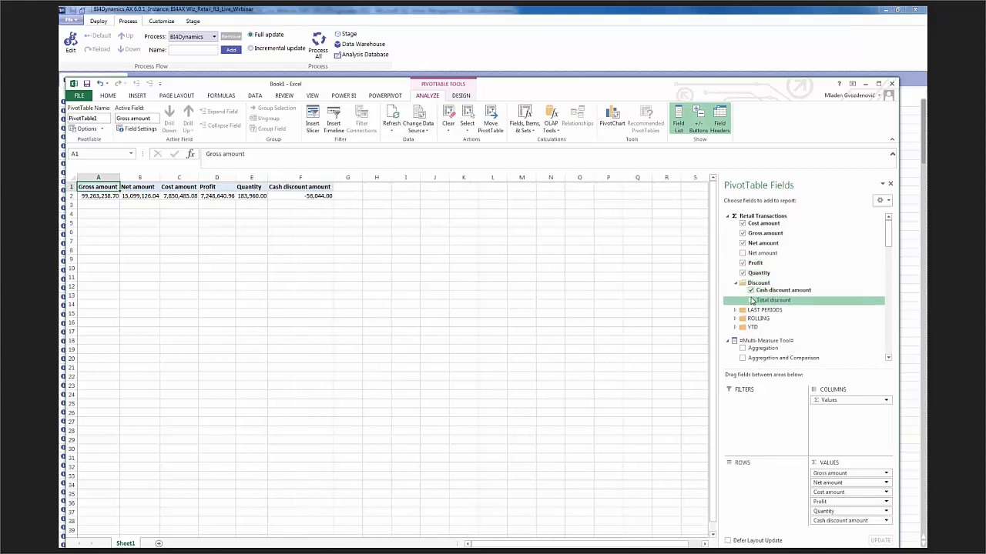
click(752, 300)
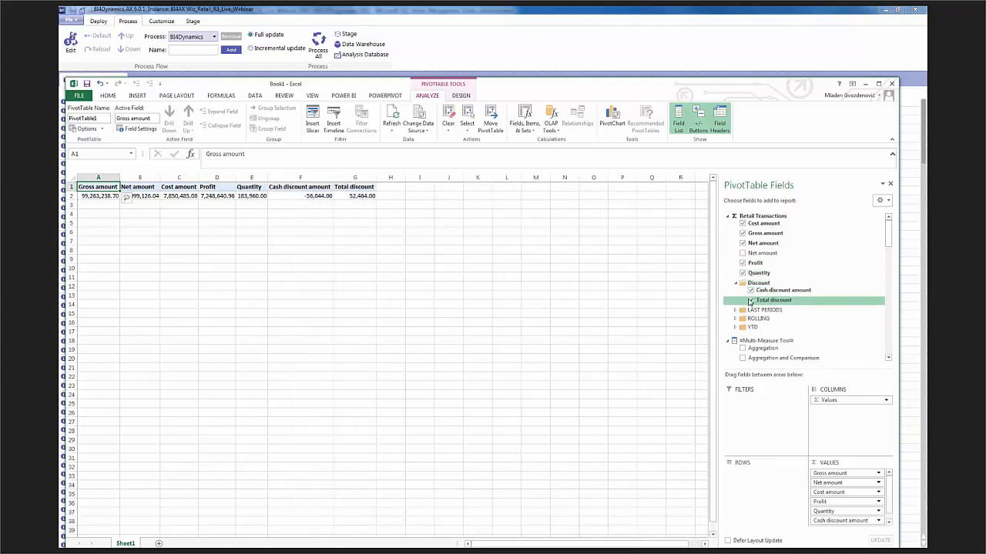
Place the Date YMD hierarchy in the rows and expand the years down to months
drag(887, 231, 885, 302)
drag(767, 297, 780, 473)
click(104, 197)
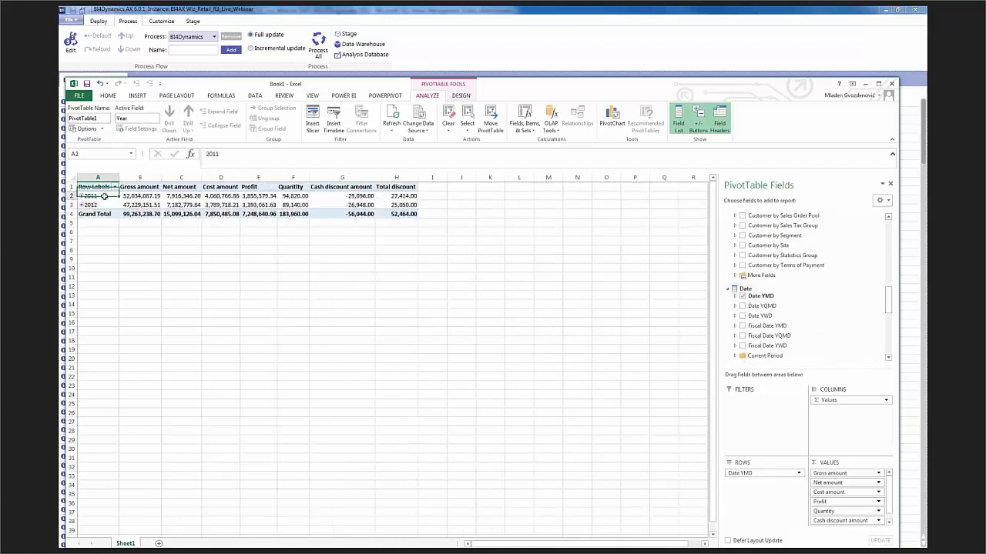
click(136, 83)
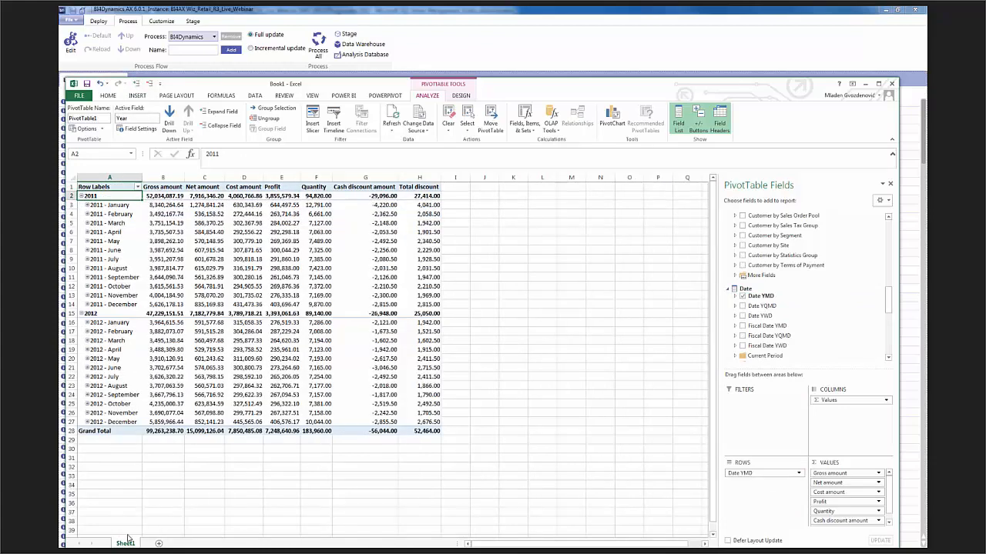
Name the sheet 1, duplicate it as sheet 2, and replace the copy's measures with Net amount
click(136, 511)
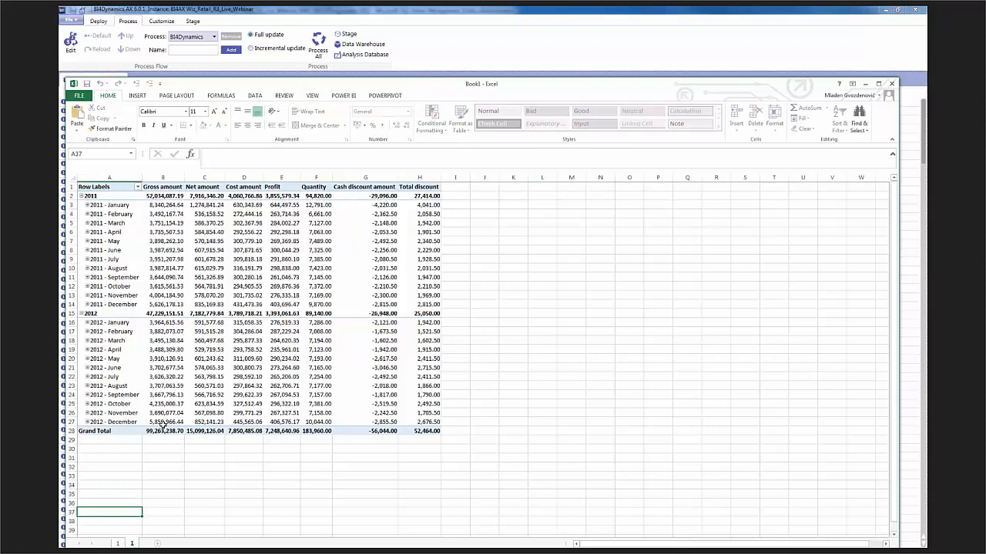
click(298, 314)
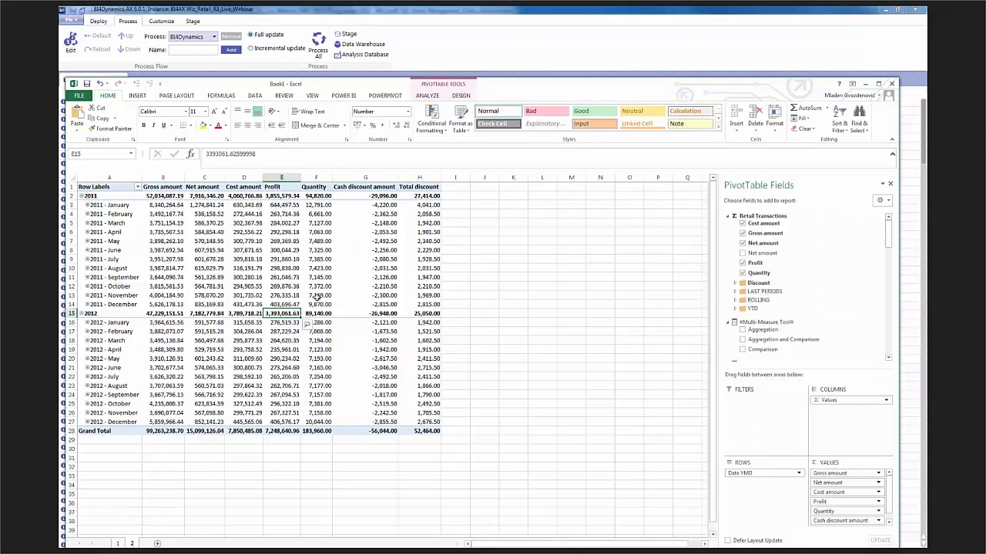
drag(825, 401, 559, 385)
click(742, 243)
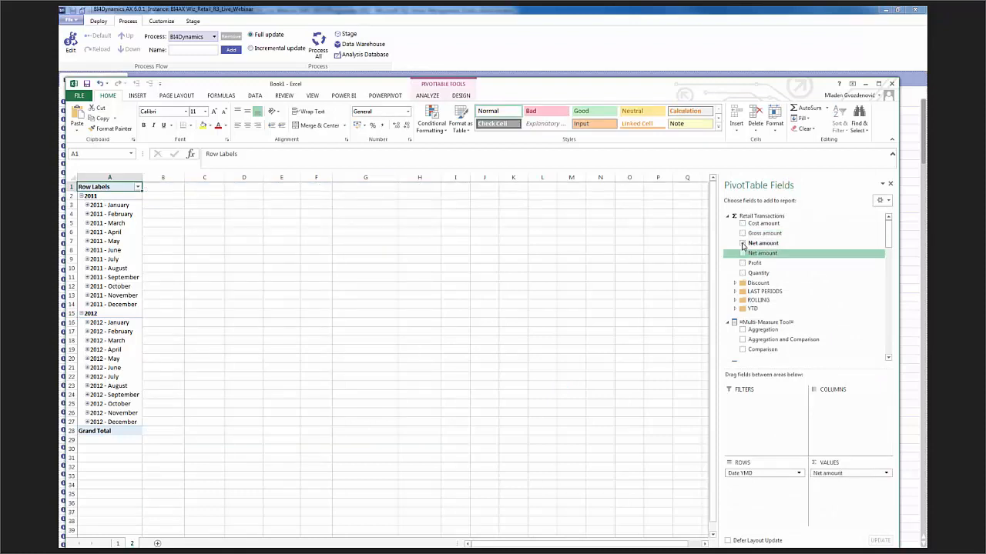
Add net Amount YTD, YTD Last, YTD Index, YTD Variance and YTD Variance % from the YTD folder to sheet 2's PivotTable values
click(735, 308)
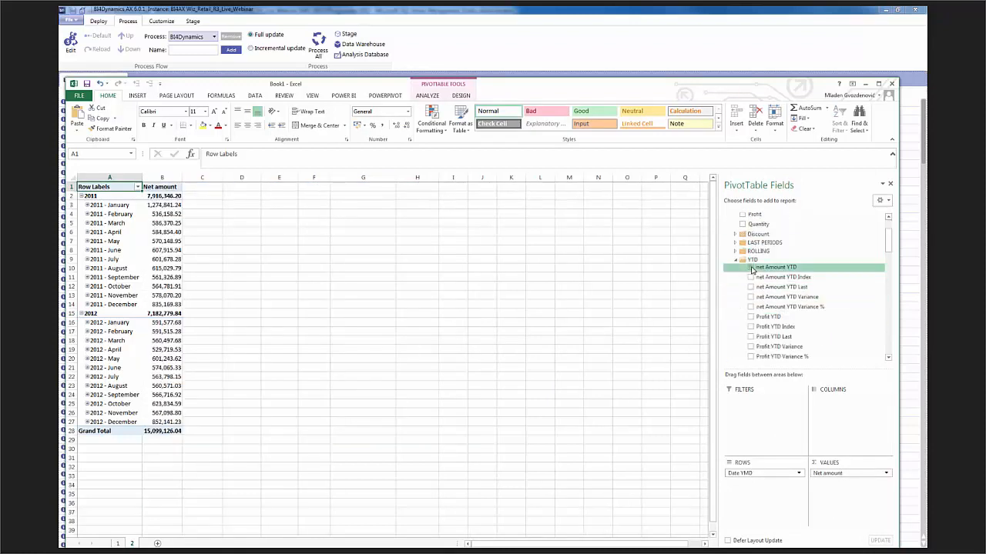
click(752, 268)
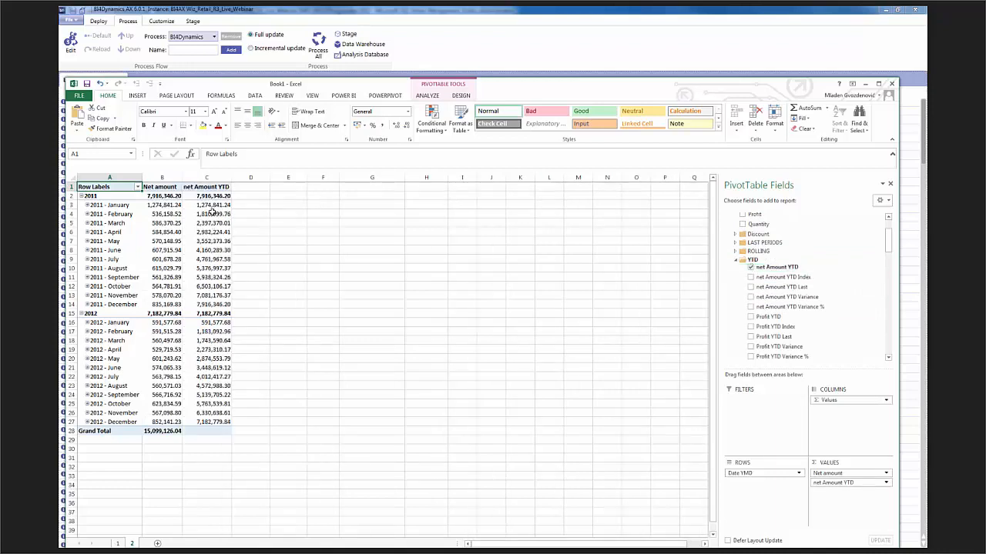
drag(212, 211, 210, 304)
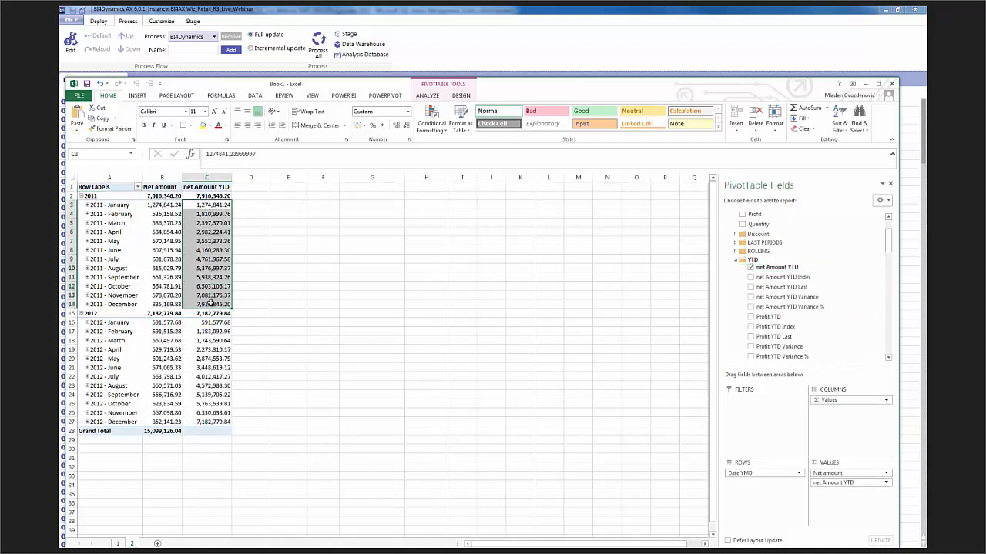
click(751, 287)
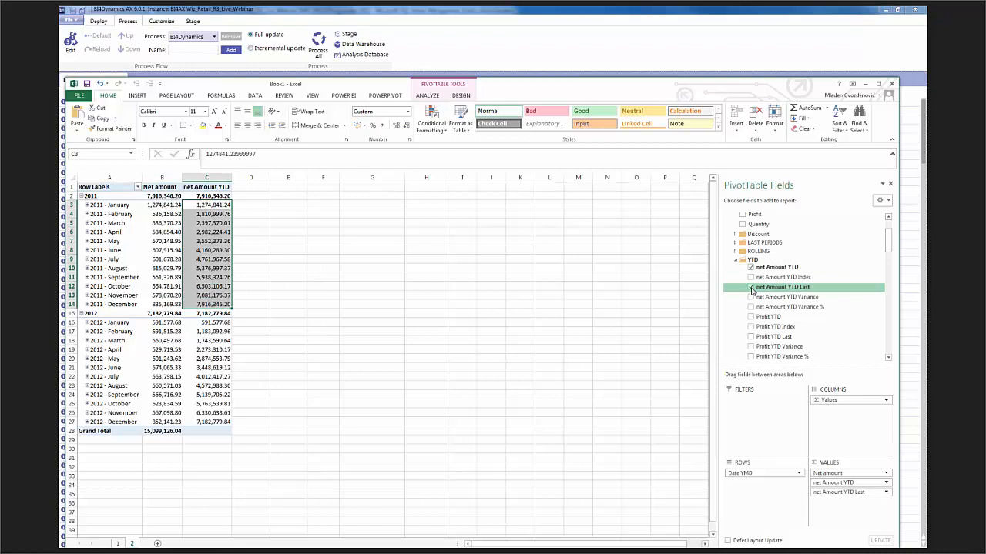
click(751, 277)
click(751, 297)
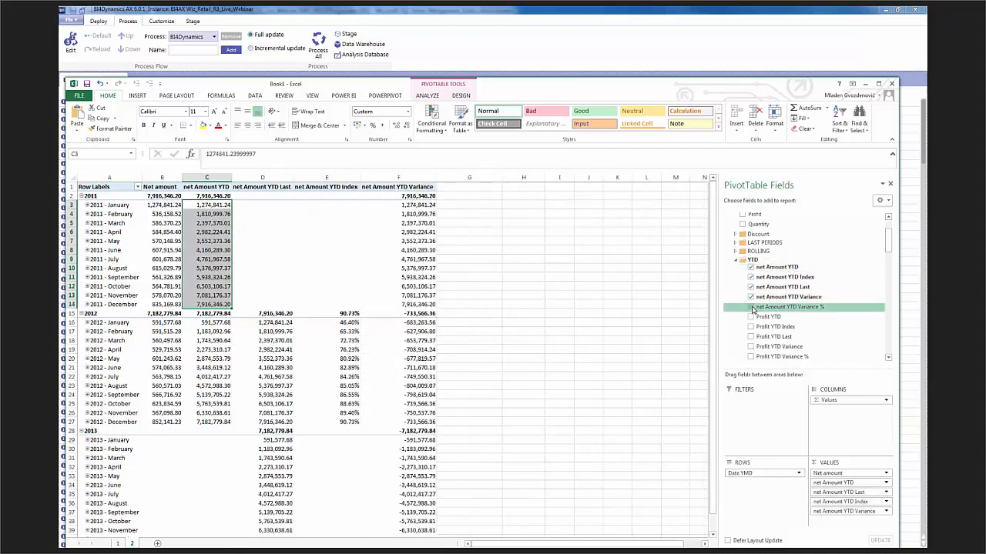
click(751, 307)
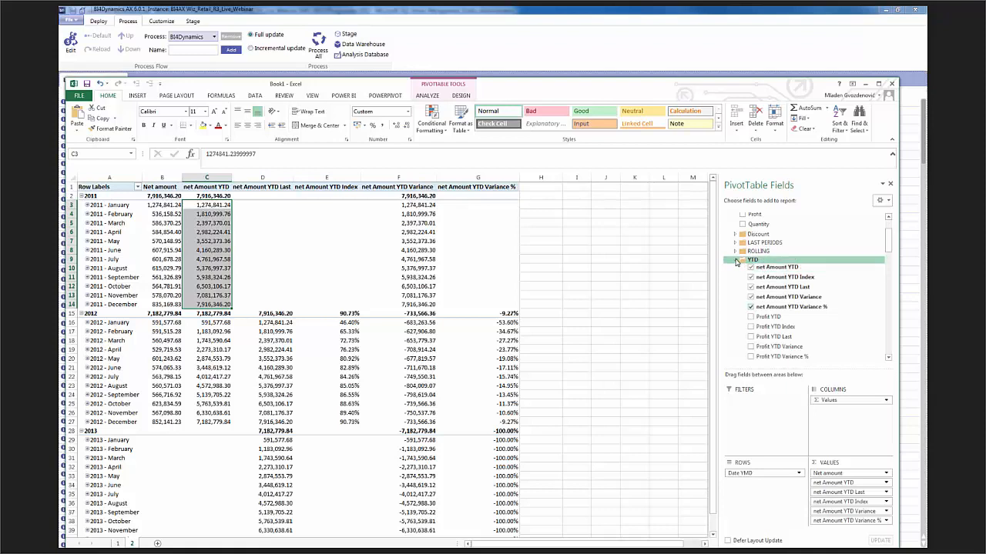
click(735, 260)
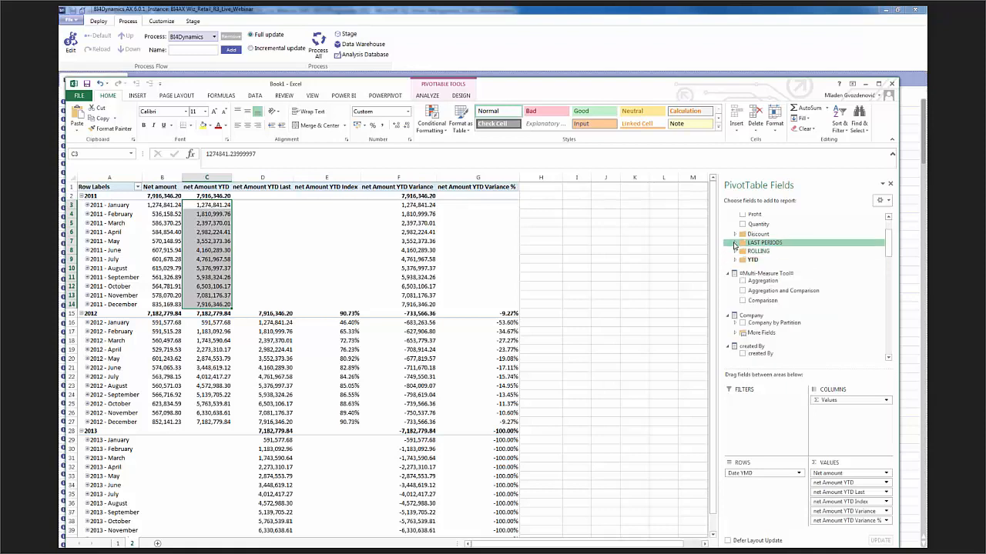
Add the 3, 6 and 12 month net Amount Rolling measures from the ROLLING folder to the values
click(735, 251)
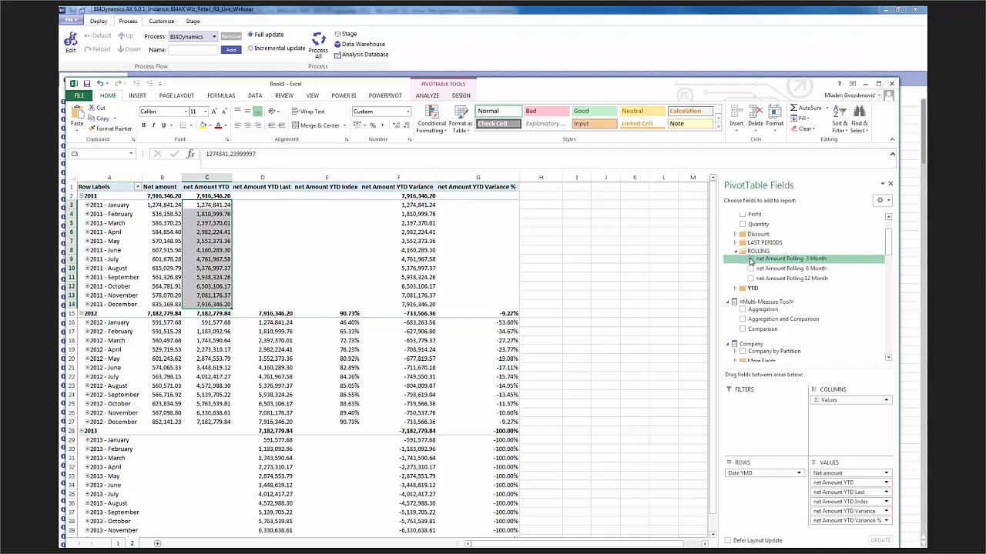
click(751, 261)
click(752, 270)
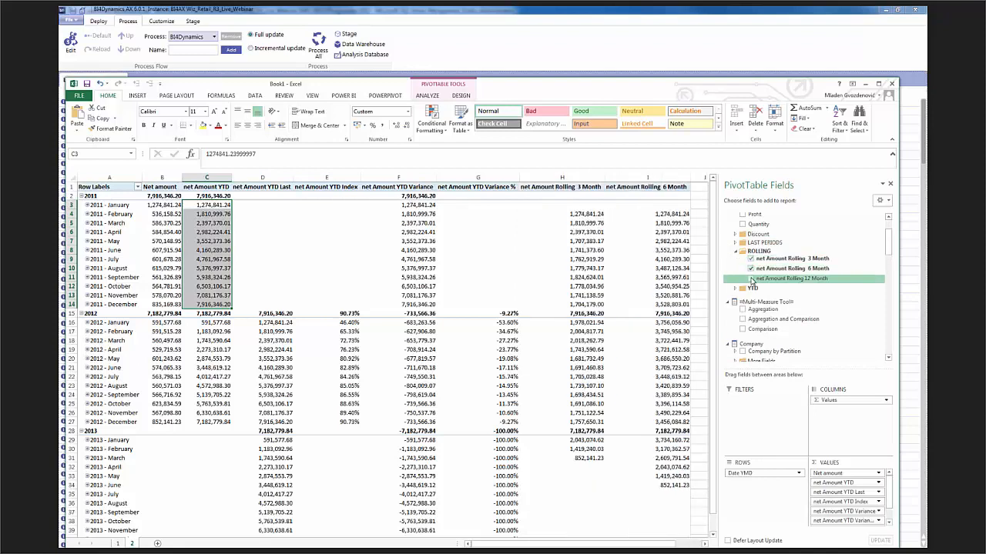
click(735, 251)
Add net Amount -1M, -2M and -3M from the LAST PERIODS folder to the values and close the PivotTable field list
click(735, 243)
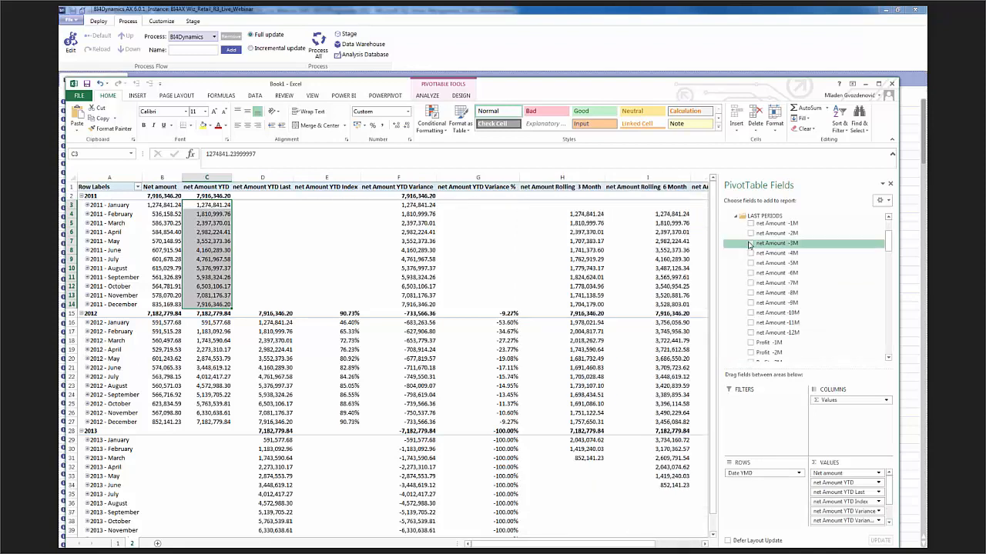
click(750, 223)
click(751, 232)
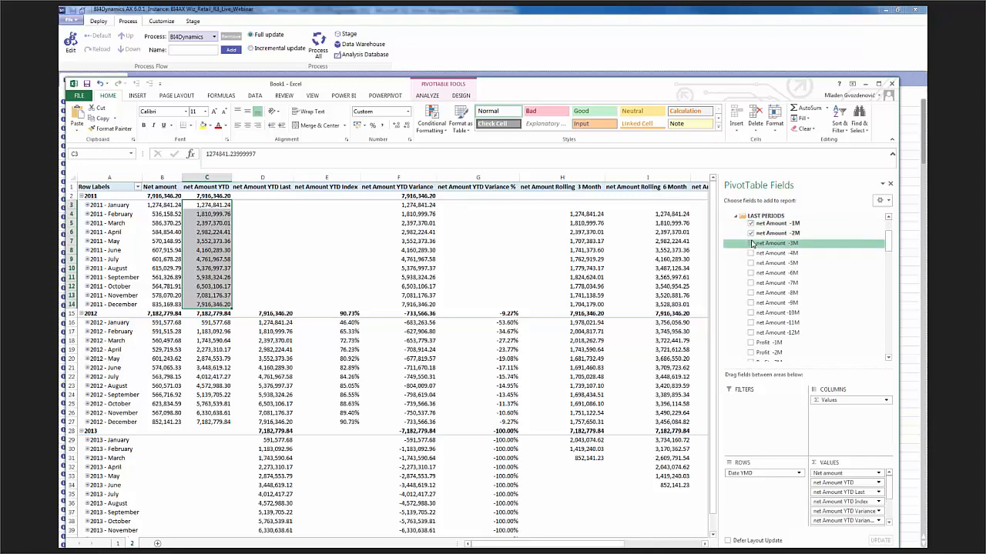
click(751, 243)
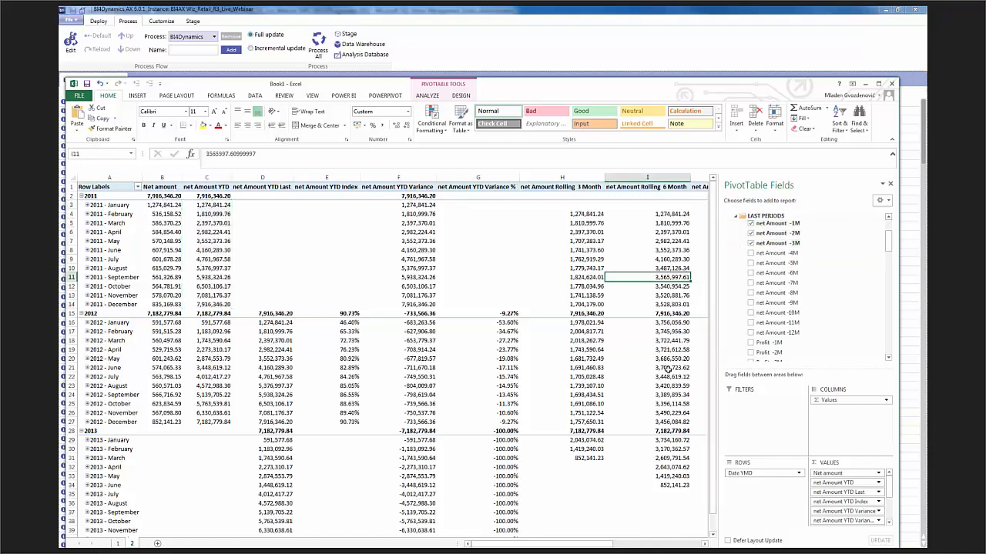
click(889, 185)
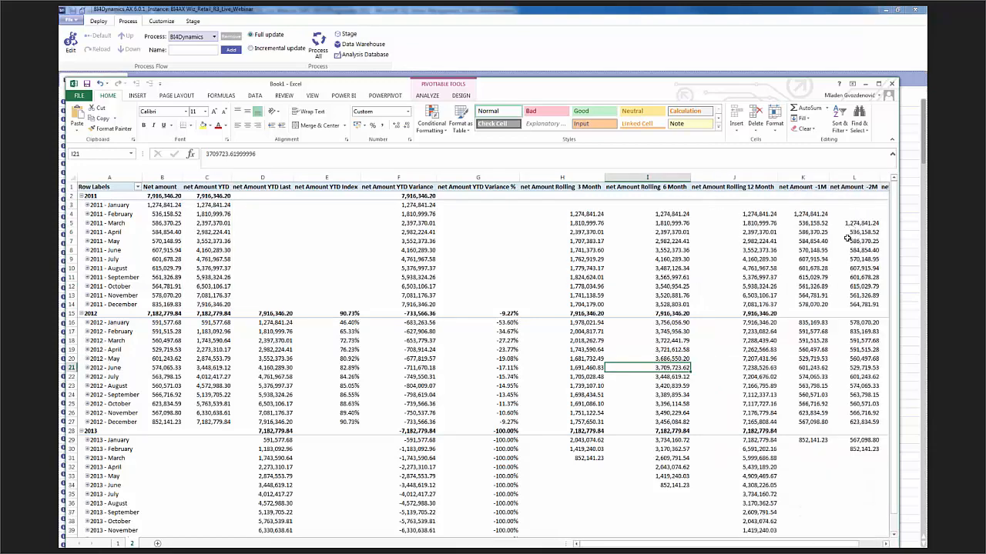
click(479, 313)
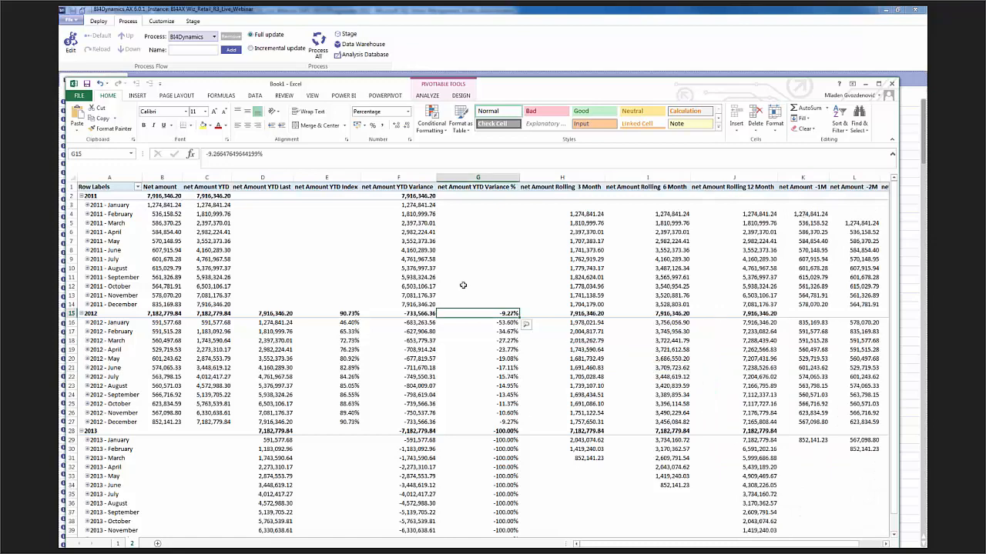
ctrl+scroll(464, 281, down, 1)
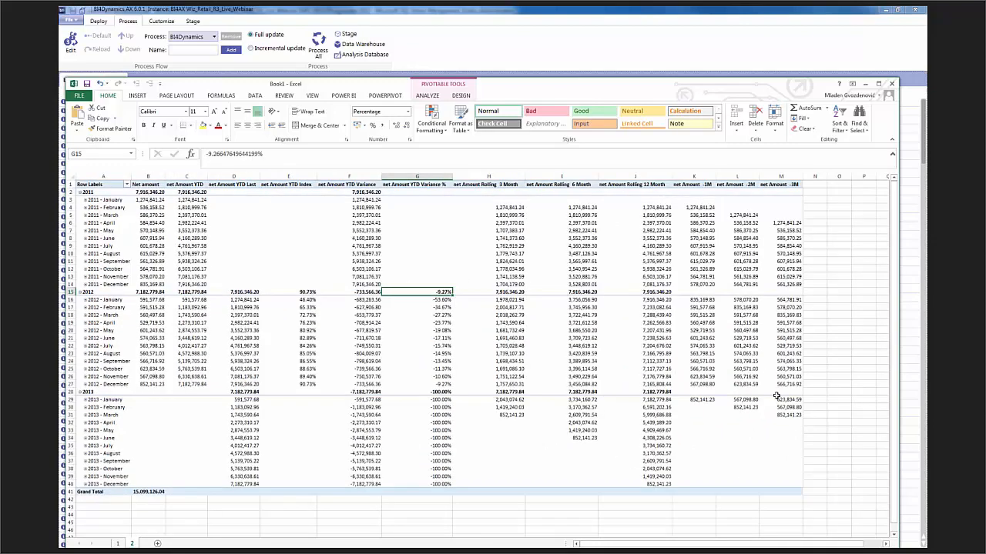
Duplicate sheet 2 with its PivotTable and rename the copy 3
ctrl+drag(133, 543, 144, 544)
double_click(150, 543)
text(3)
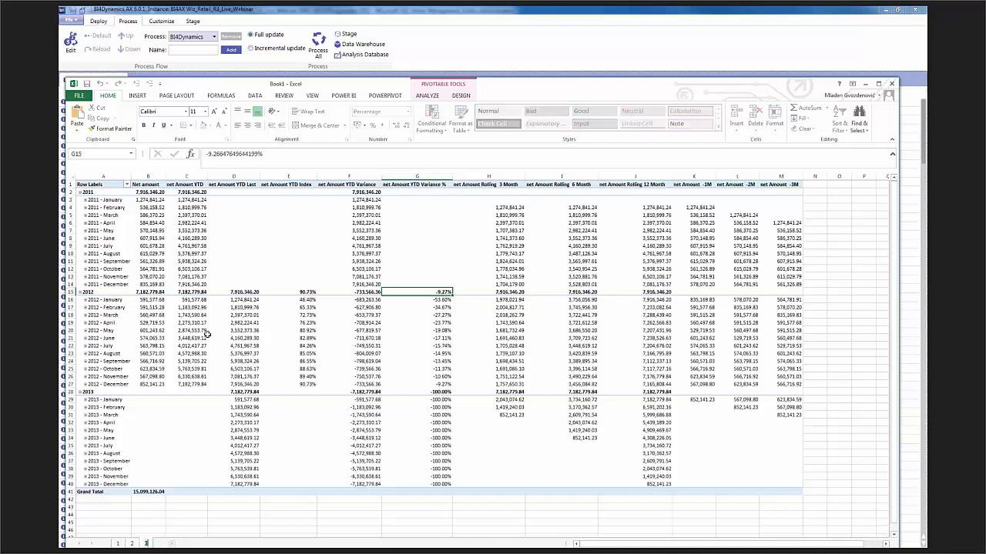
click(197, 339)
Clear all values from sheet 3's PivotTable, add the second Net amount measure and move Date YMD from the rows to the filters
right_click(570, 300)
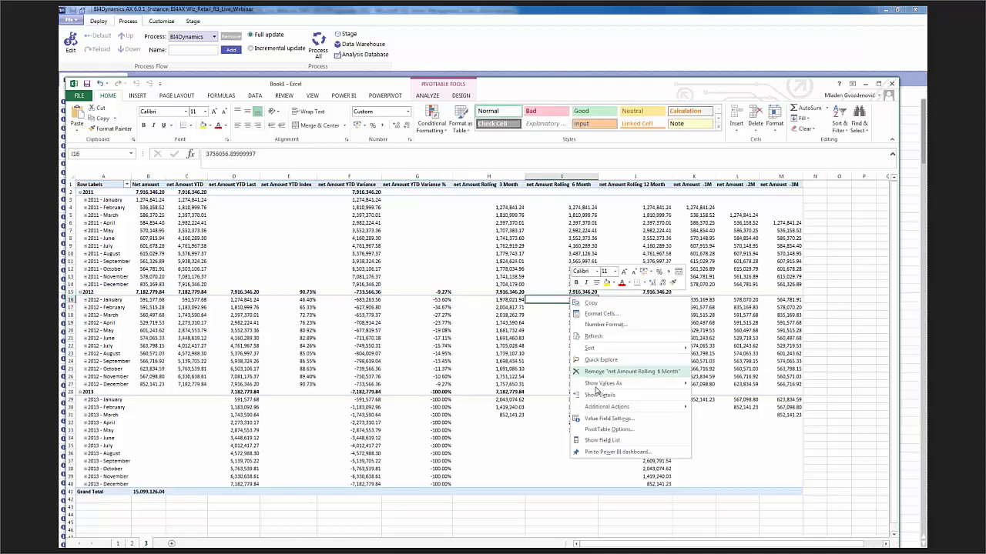
click(609, 443)
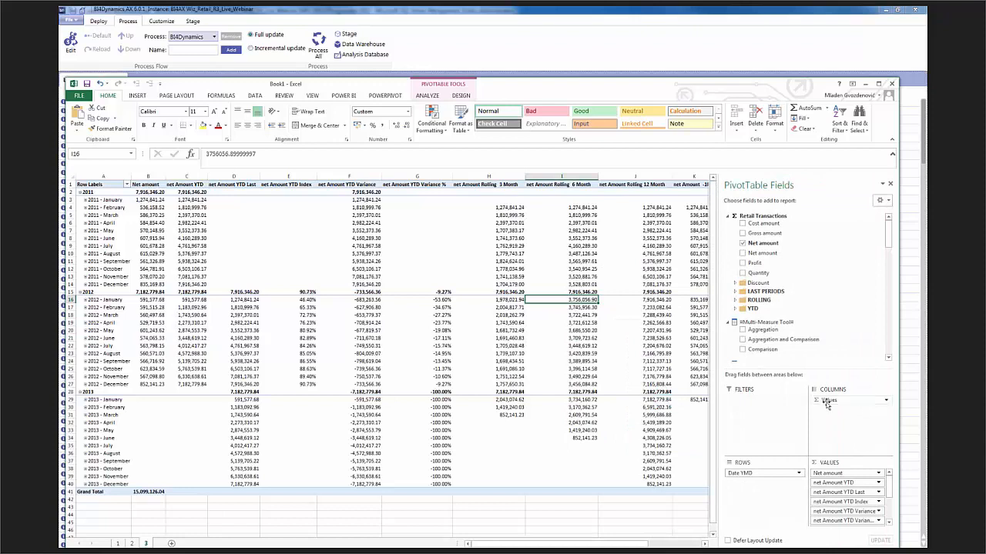
drag(826, 406, 770, 362)
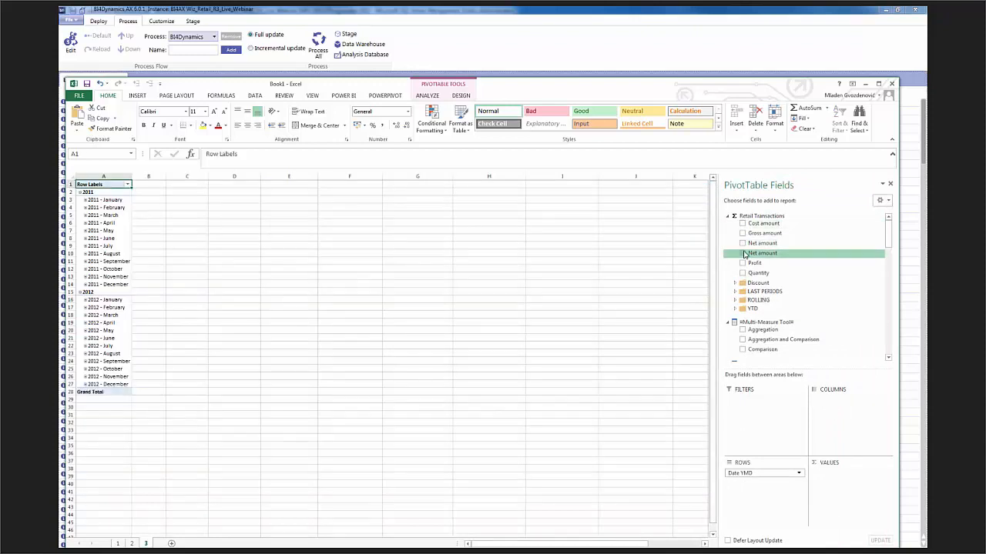
click(742, 253)
scroll(881, 223, down, 5)
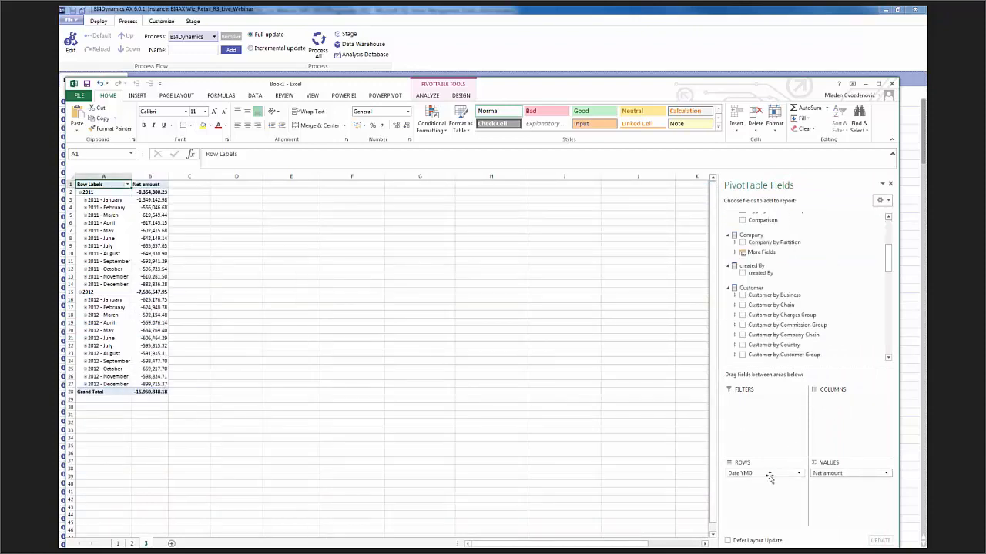
drag(769, 478, 764, 398)
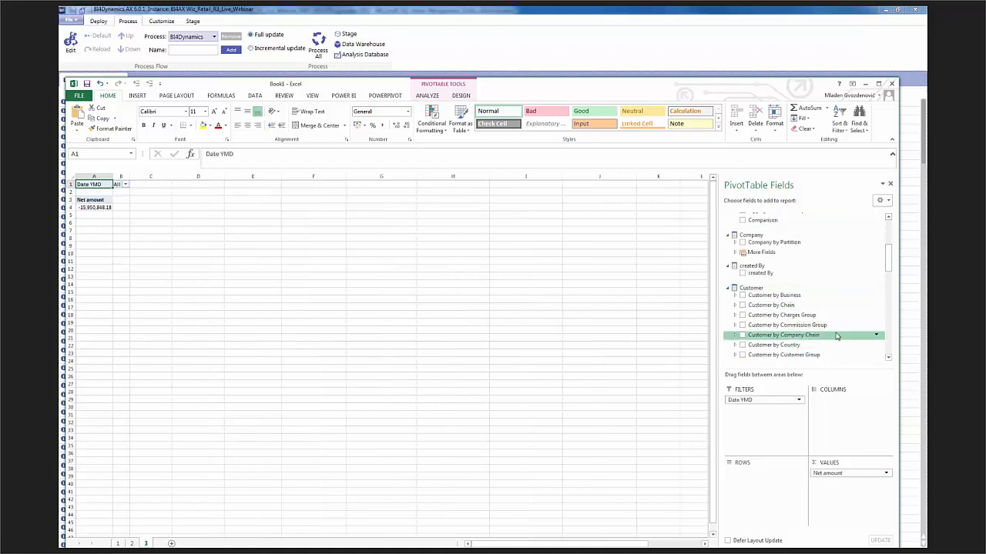
Add Customer by Customer Group to the rows and expand the Major customers and Retail customers groups
drag(809, 354, 750, 471)
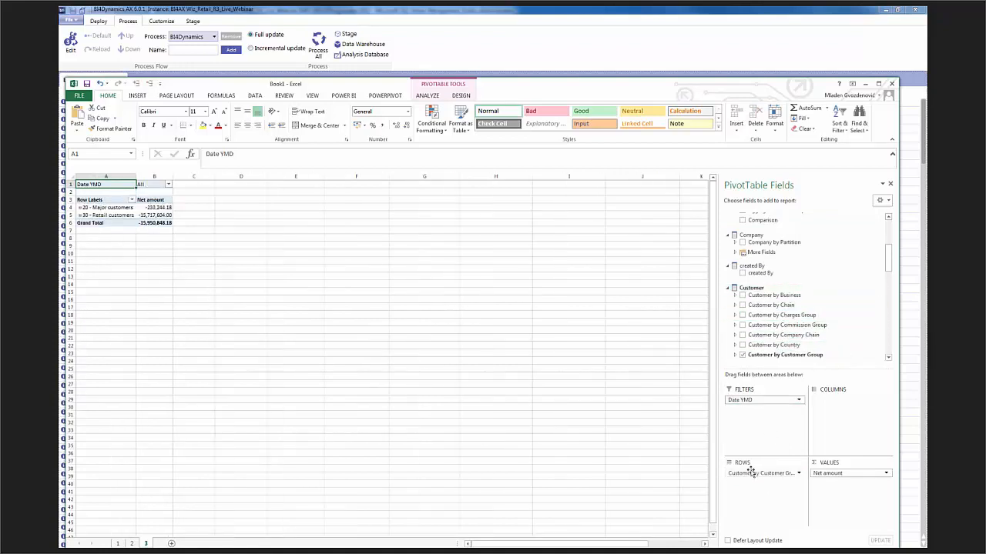
click(80, 208)
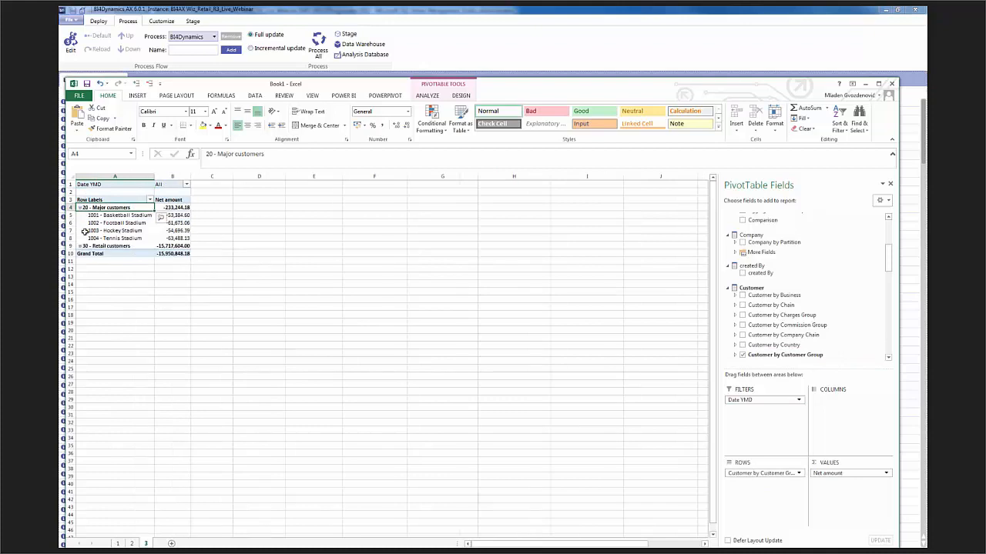
click(80, 247)
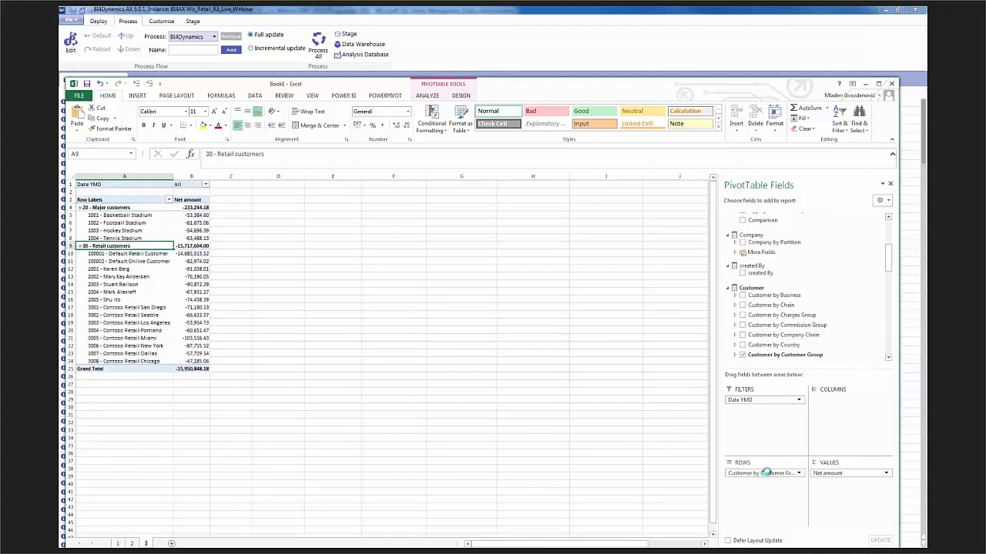
Replace the customer grouping in the rows with Item by Item Group and expand all item groups to their items
drag(767, 472, 823, 355)
drag(889, 258, 901, 335)
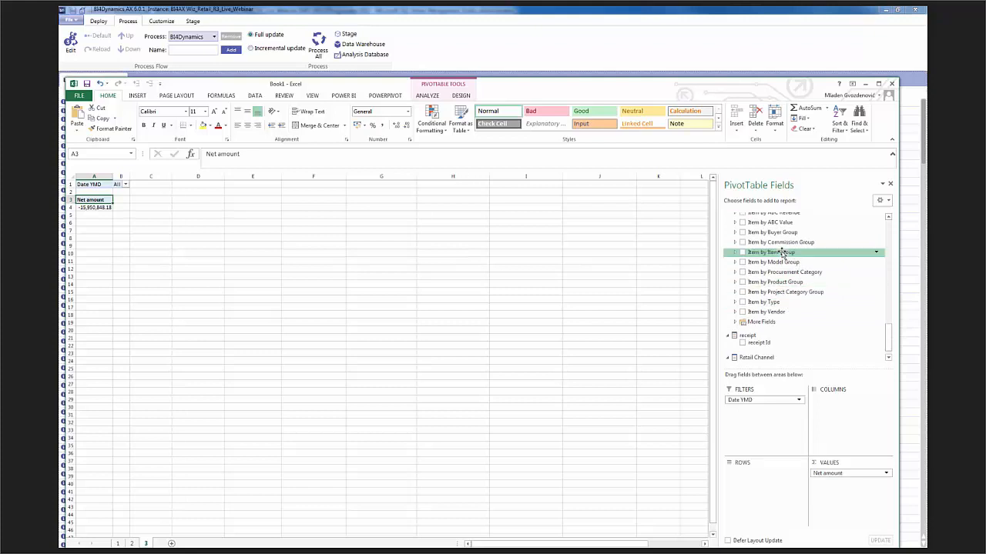
drag(785, 252, 778, 446)
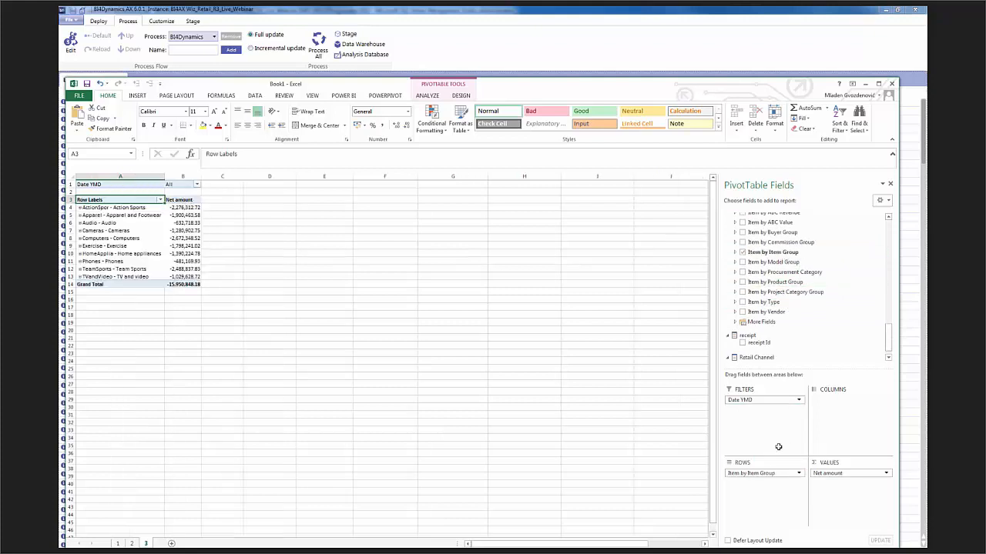
click(145, 208)
click(136, 84)
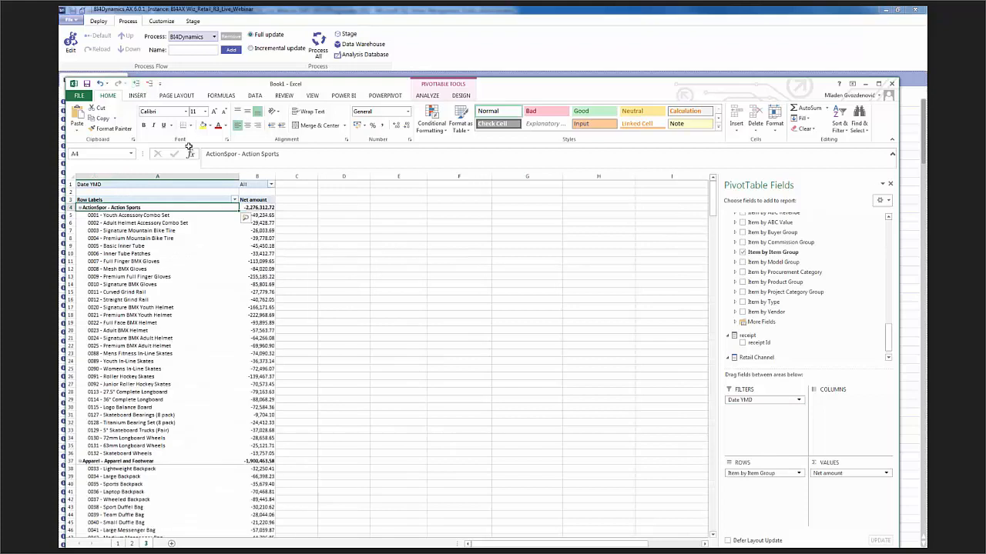
Break down Net amount by receipt Id instead of item group, and replace that with Rec Id from Retail Channel
drag(754, 470, 853, 341)
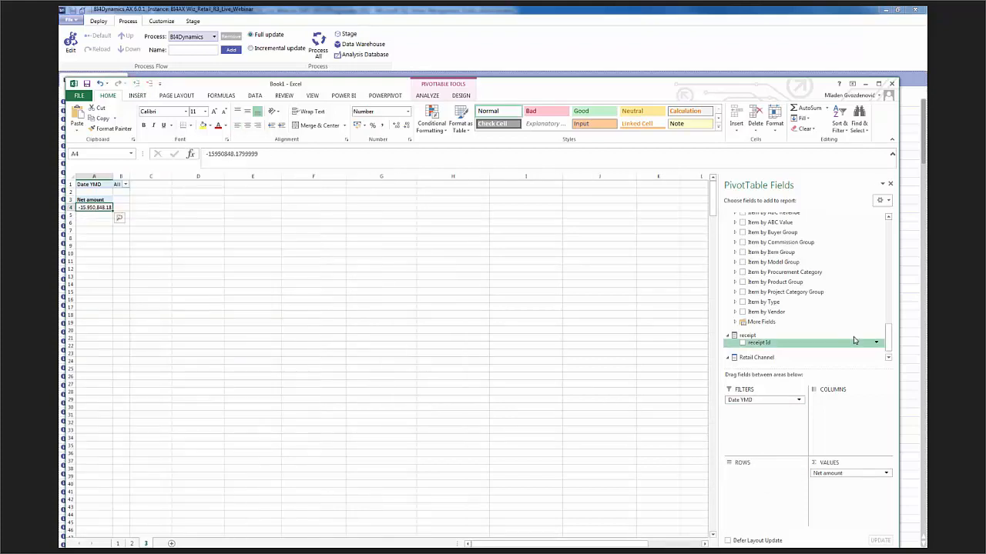
click(742, 343)
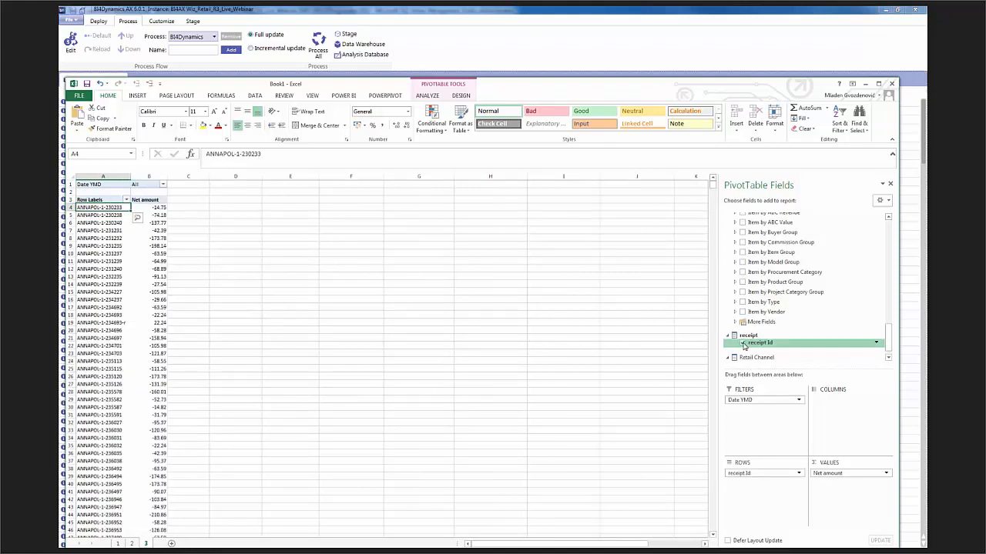
click(742, 344)
click(888, 358)
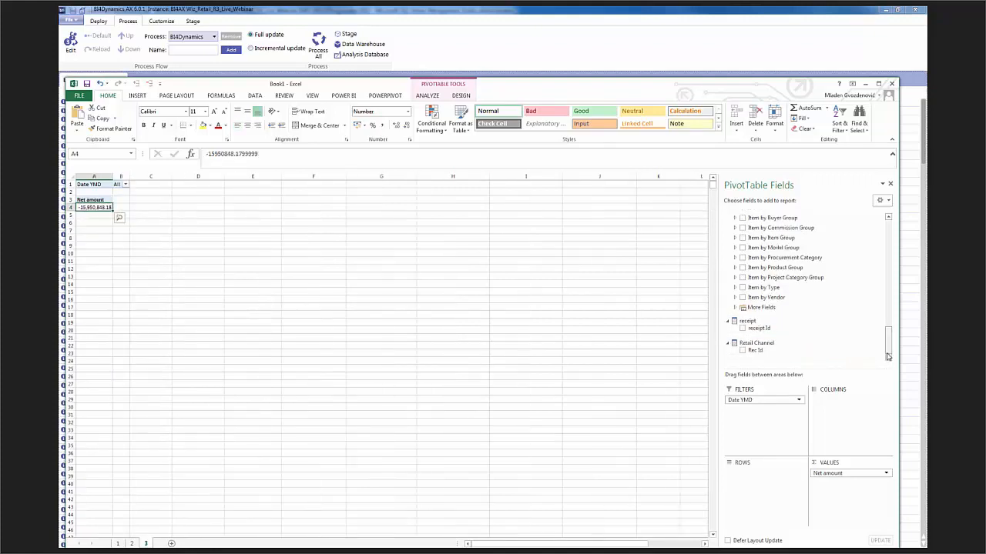
click(742, 351)
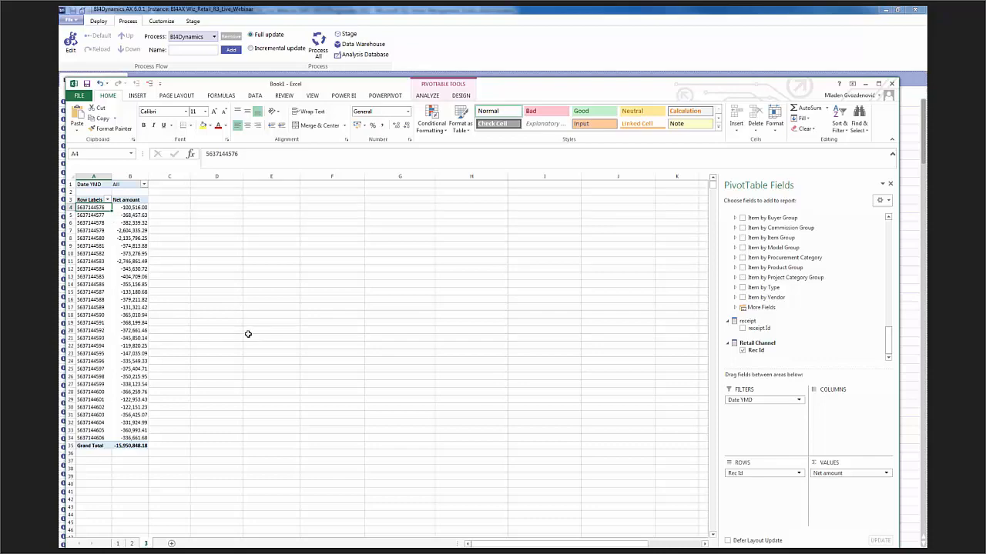
Switch to BI4Dynamics AX and open the Retail Channel dimension for editing, advancing to the field selection of Retail Channel Table
key(alt+Tab)
click(159, 21)
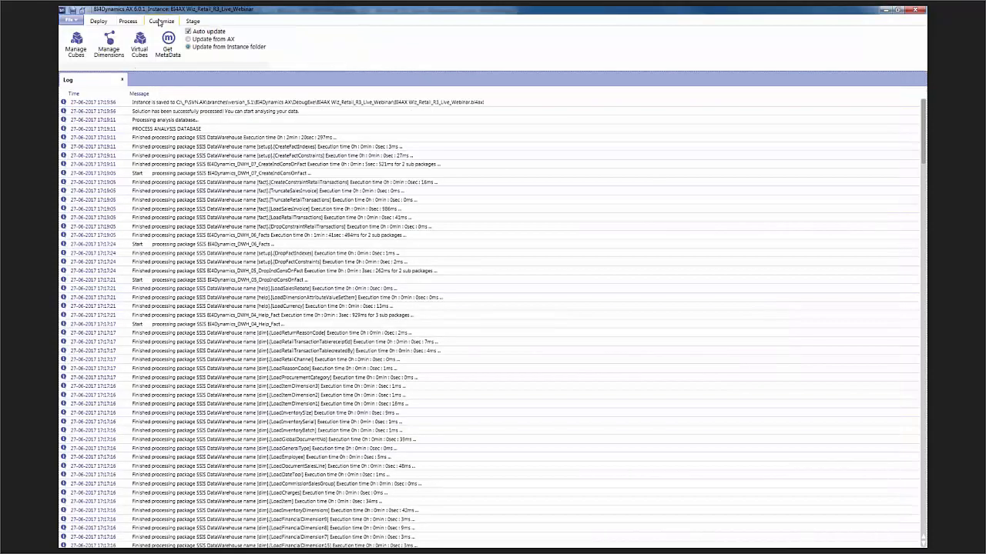
click(109, 44)
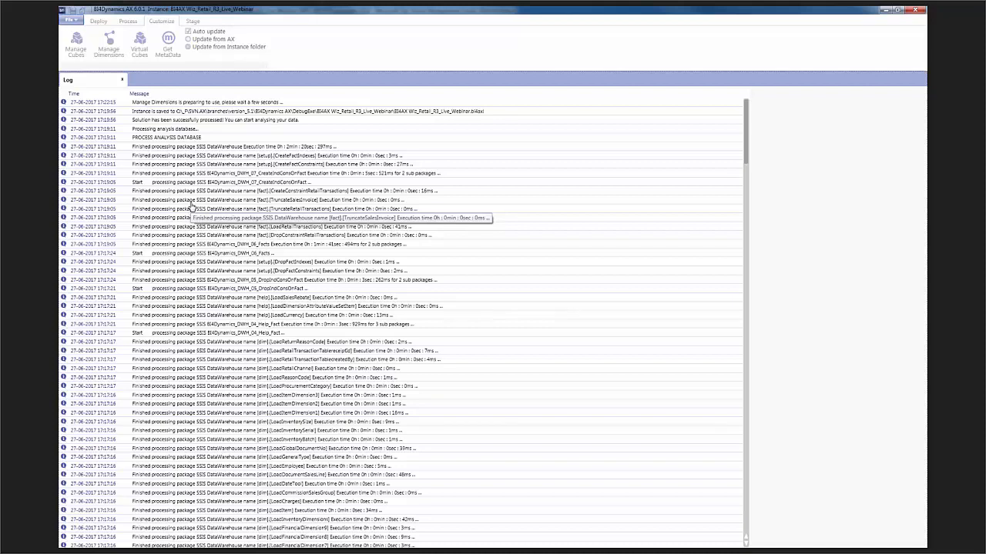
click(91, 137)
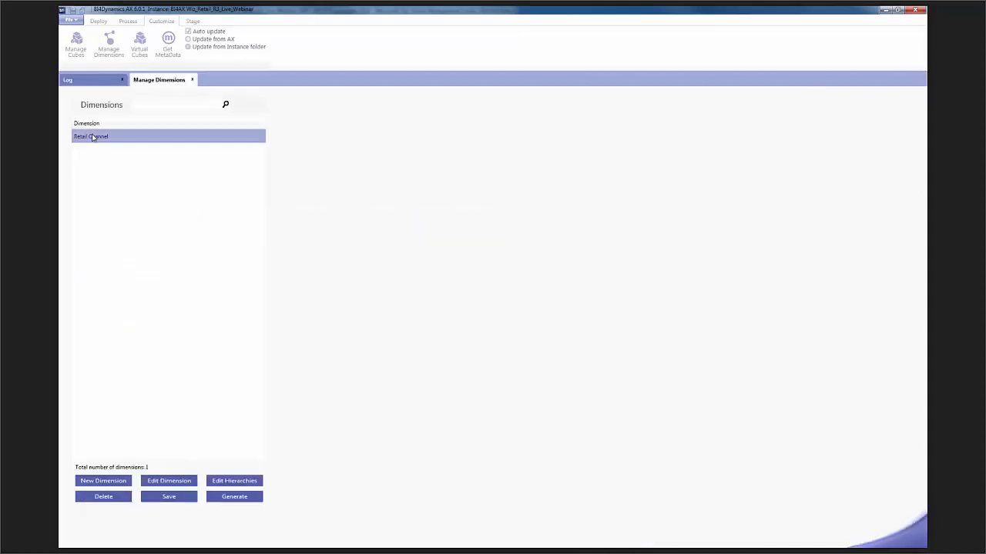
click(169, 481)
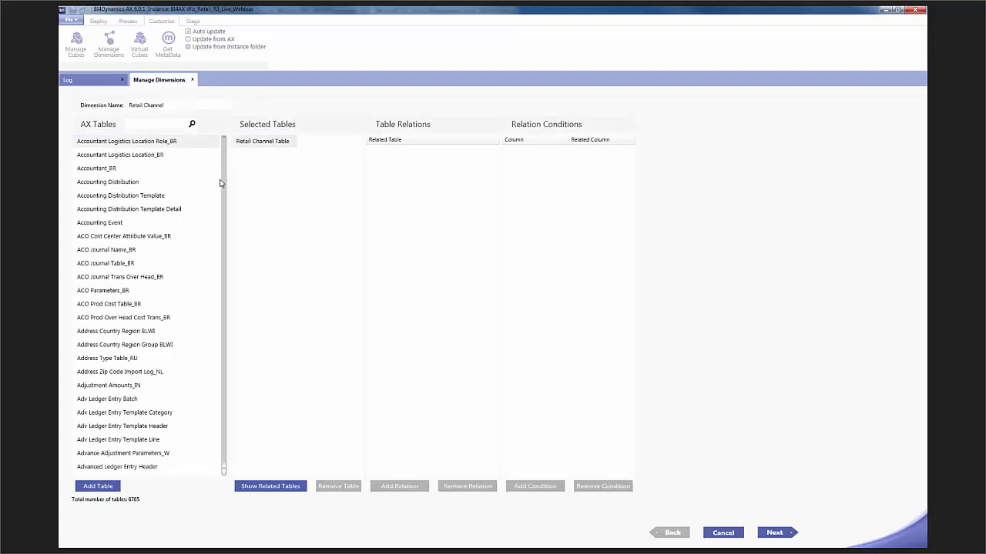
click(251, 143)
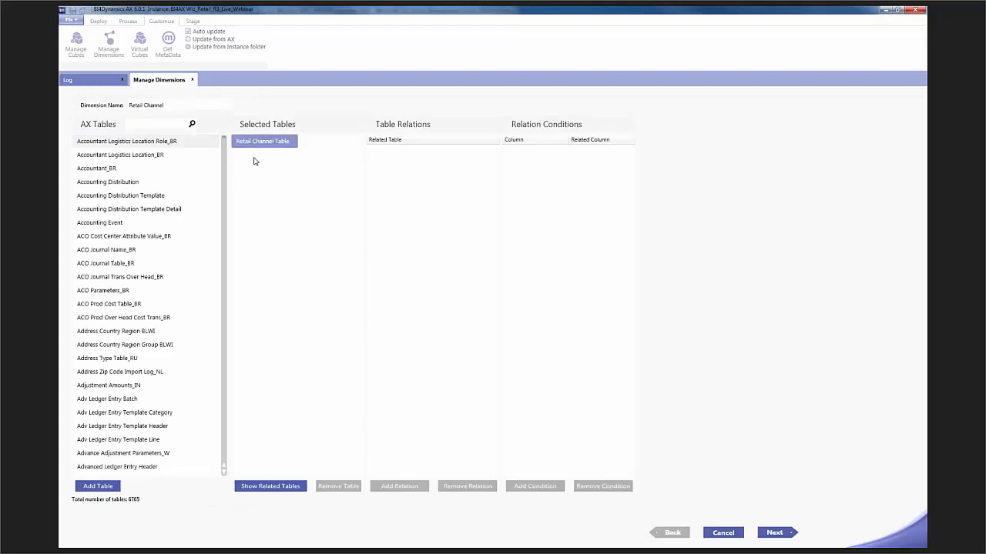
click(780, 532)
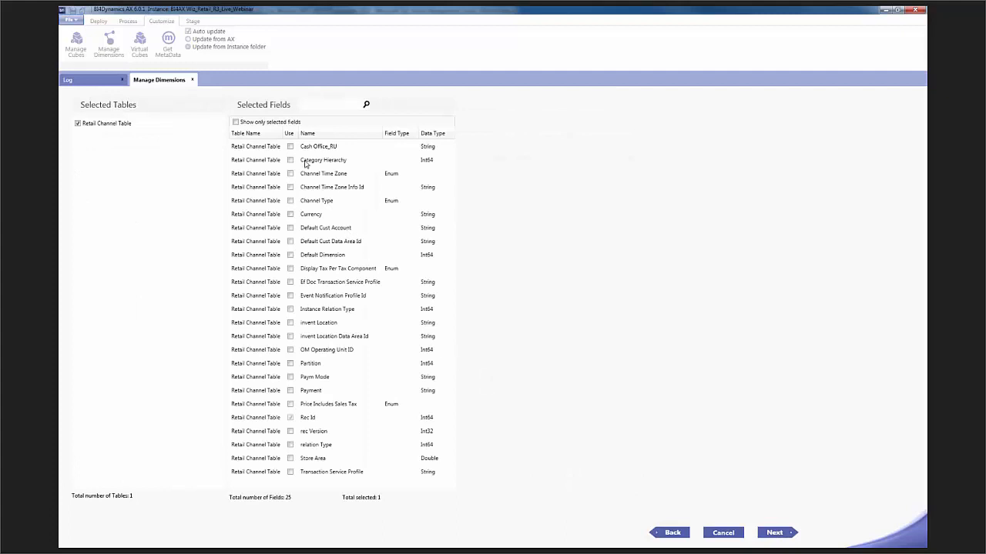
Include the invent Location, Channel Type, Display Tax Per Tax Component and relation Type fields in the dimension
click(290, 323)
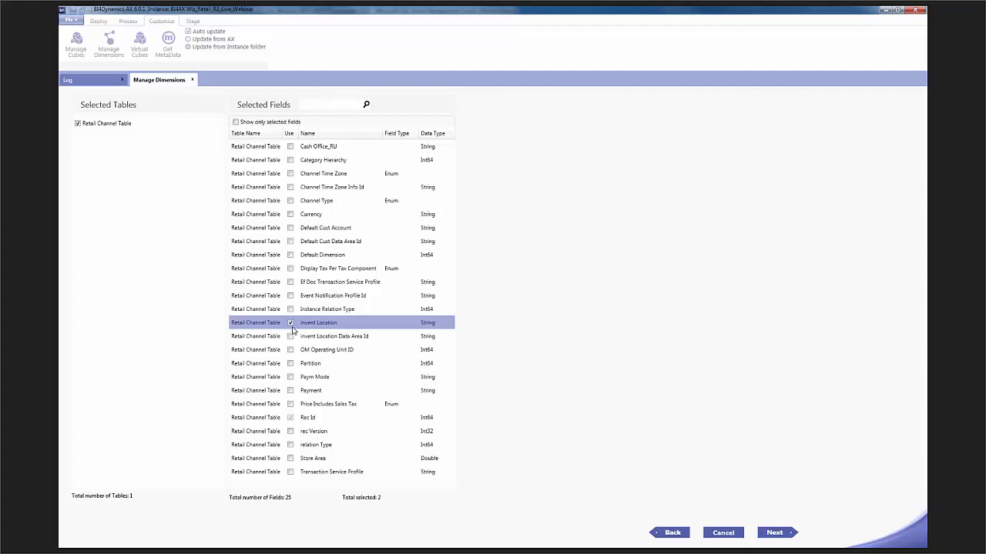
click(292, 203)
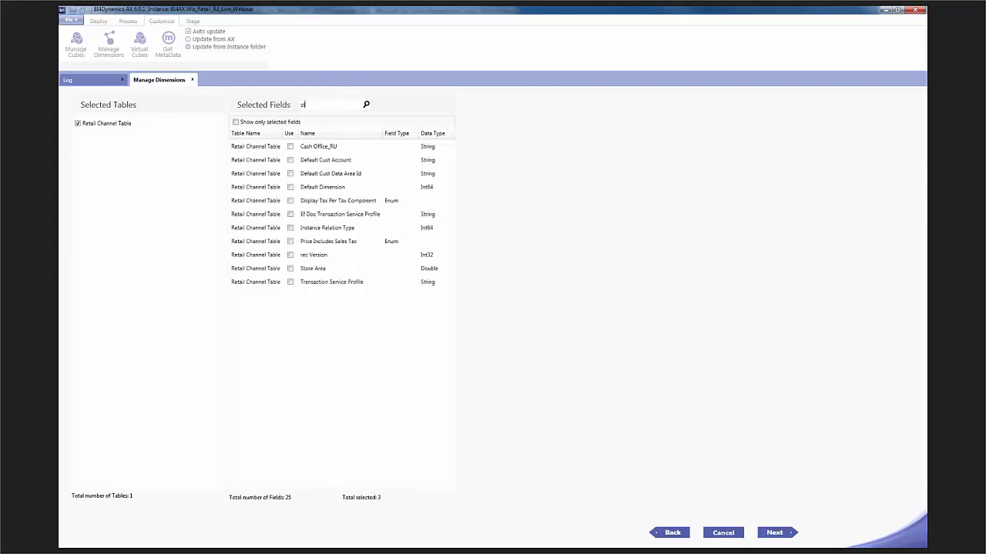
text(t)
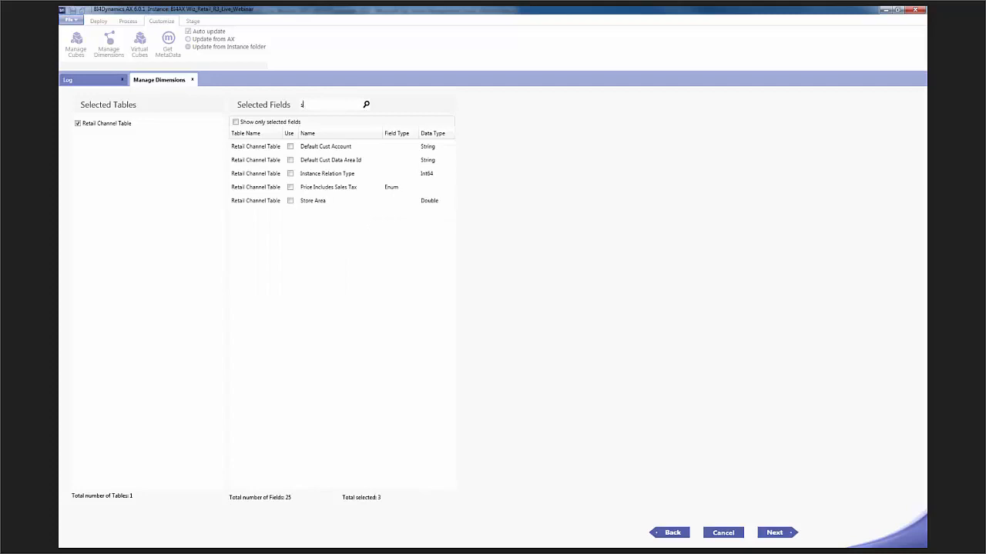
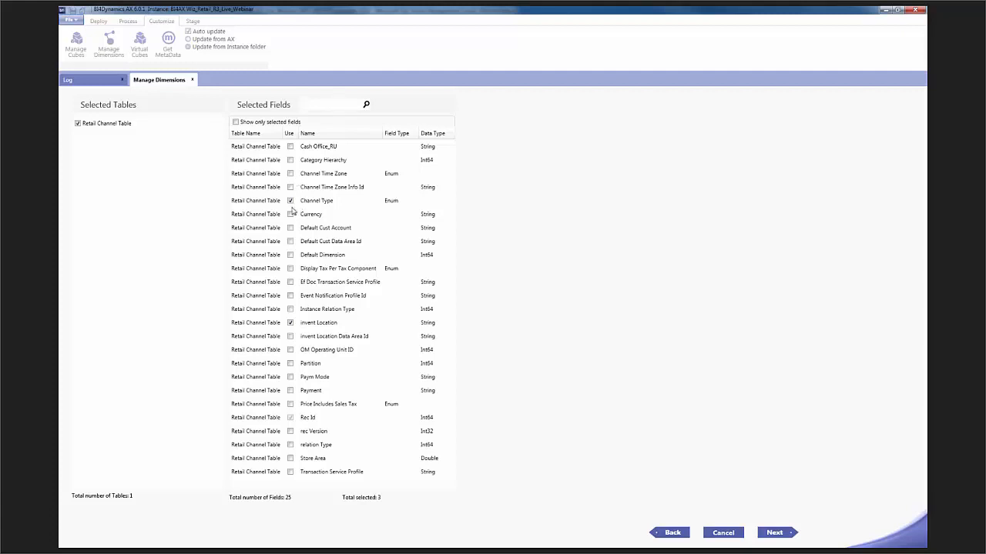
click(290, 269)
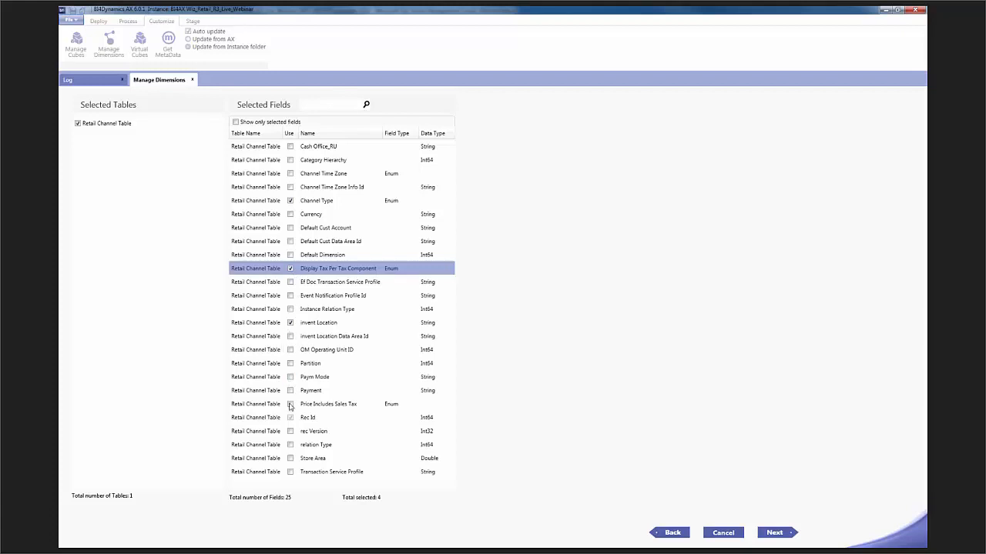
click(290, 445)
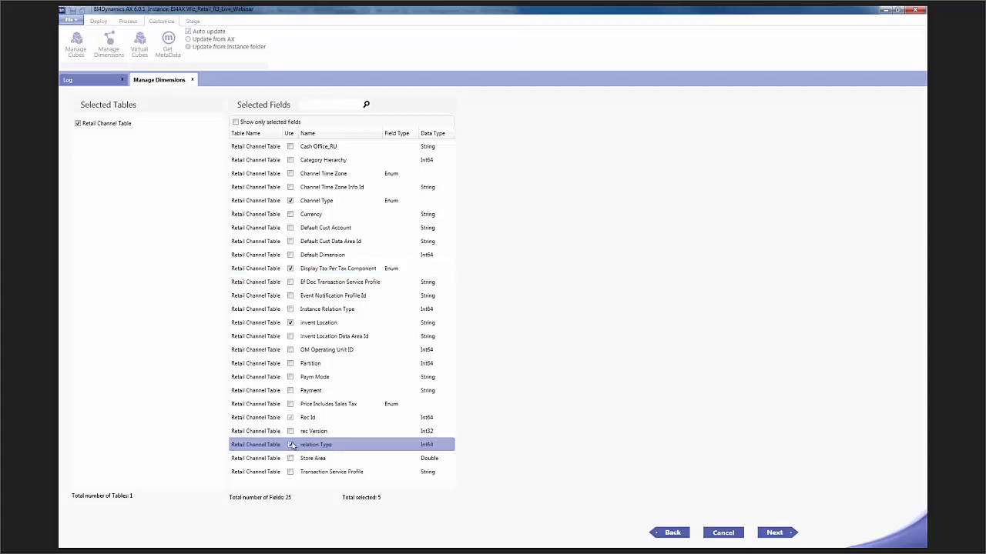
Hide the Rec Id attribute and finish editing the Retail Channel dimension
click(774, 533)
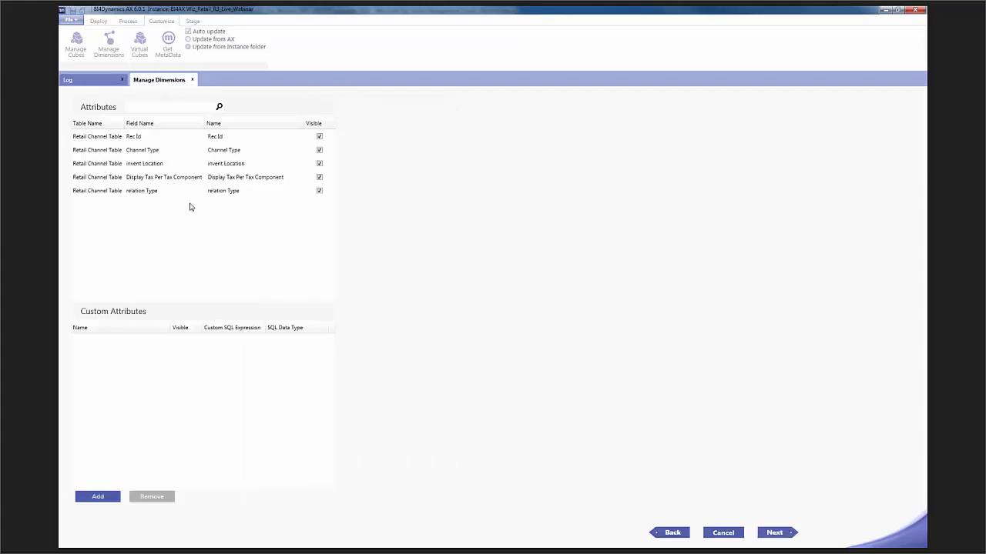
click(319, 137)
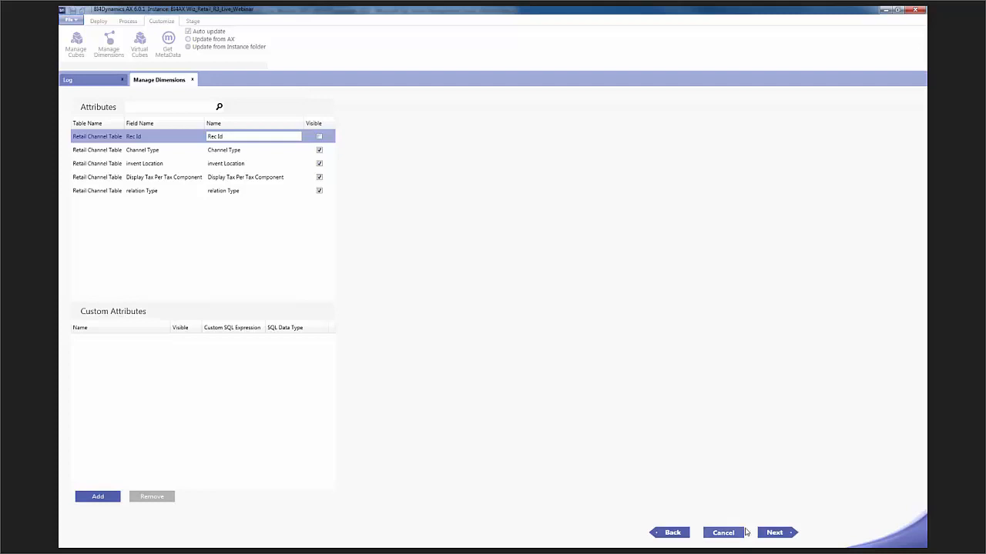
click(774, 532)
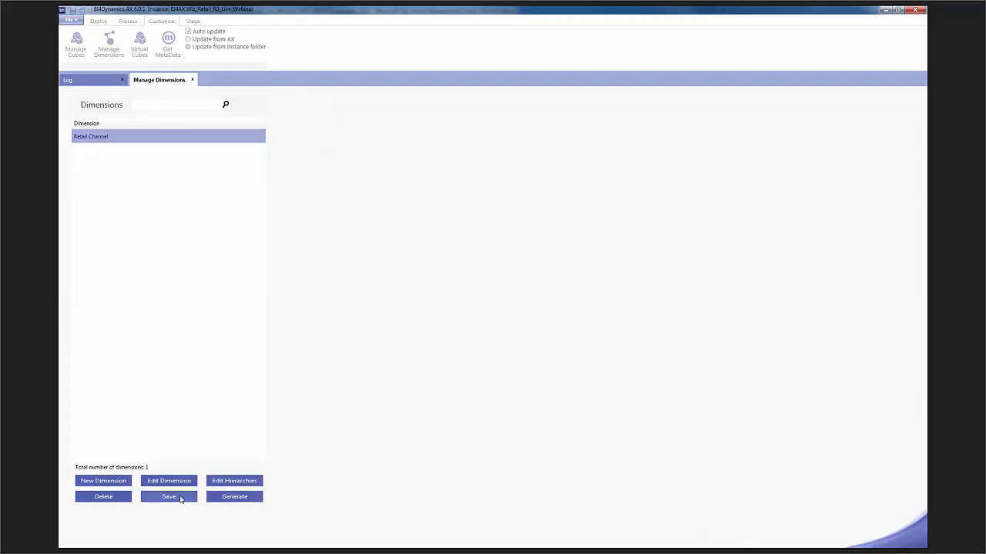
Save the Retail Channel dimension, generate its SQL scripts and close dimension management
click(181, 499)
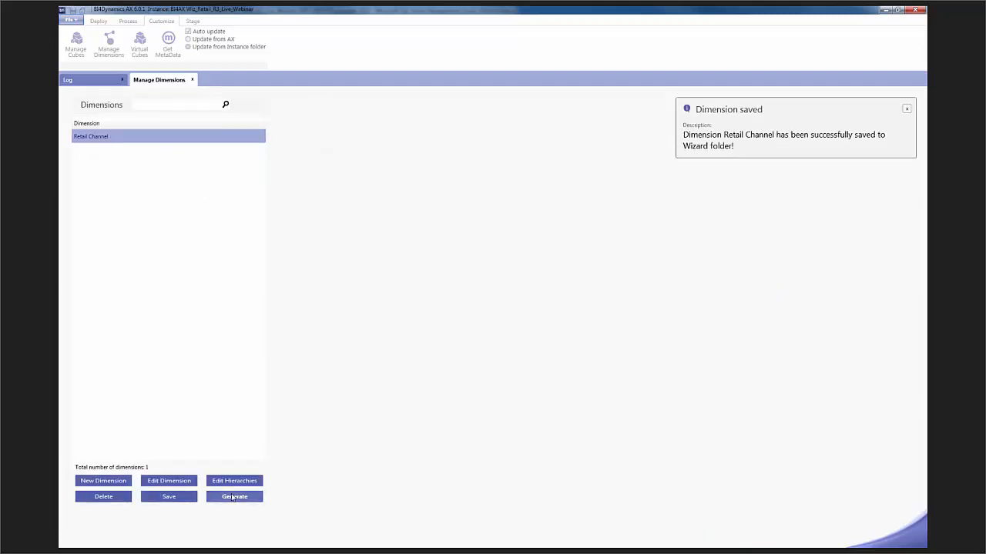
click(233, 499)
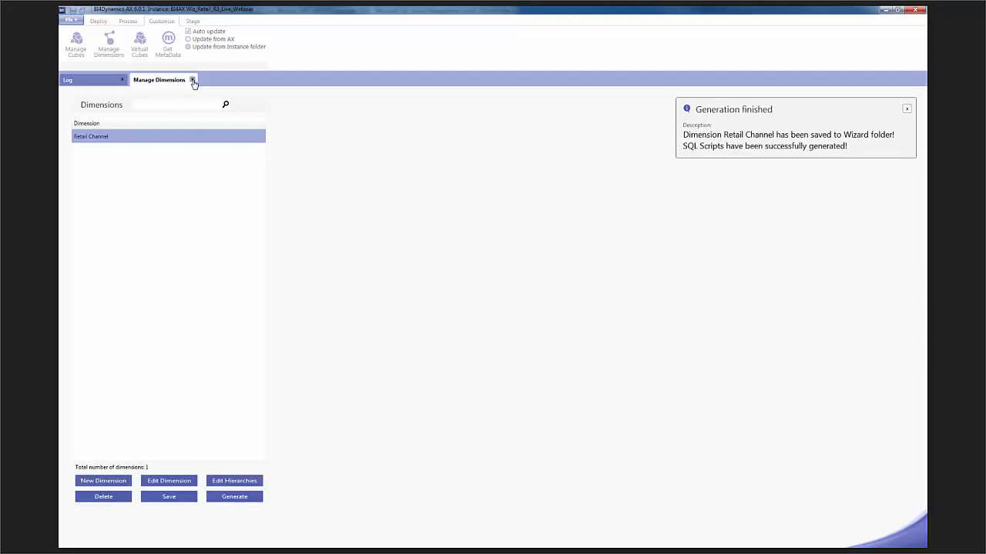
click(193, 80)
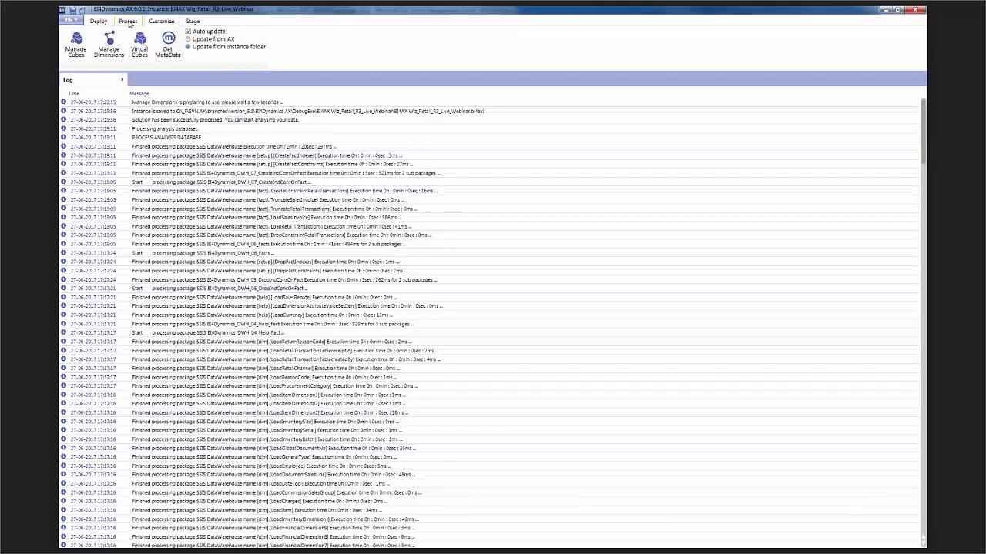
Open the Retail Transactions fact table of the Retail Analysis cube for editing
click(122, 25)
click(159, 22)
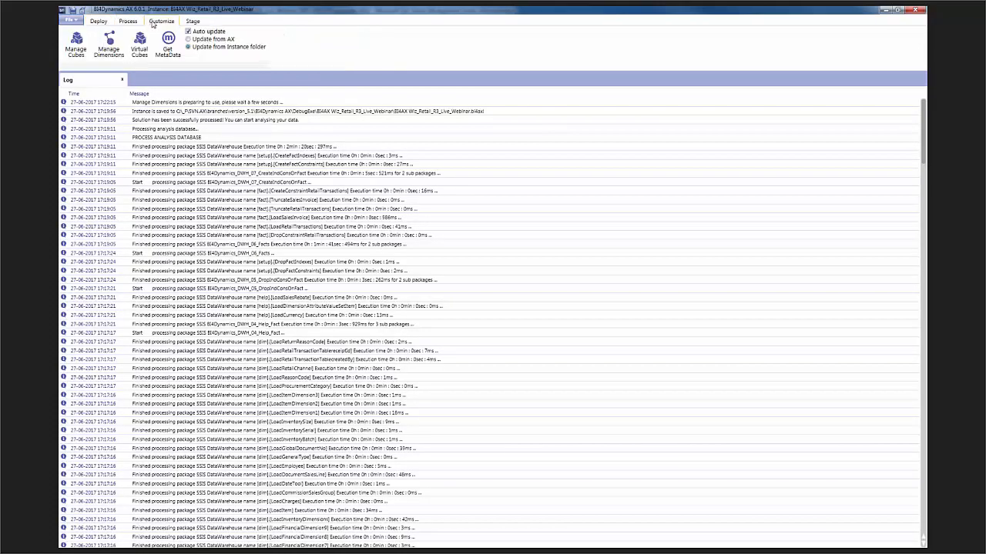
click(76, 44)
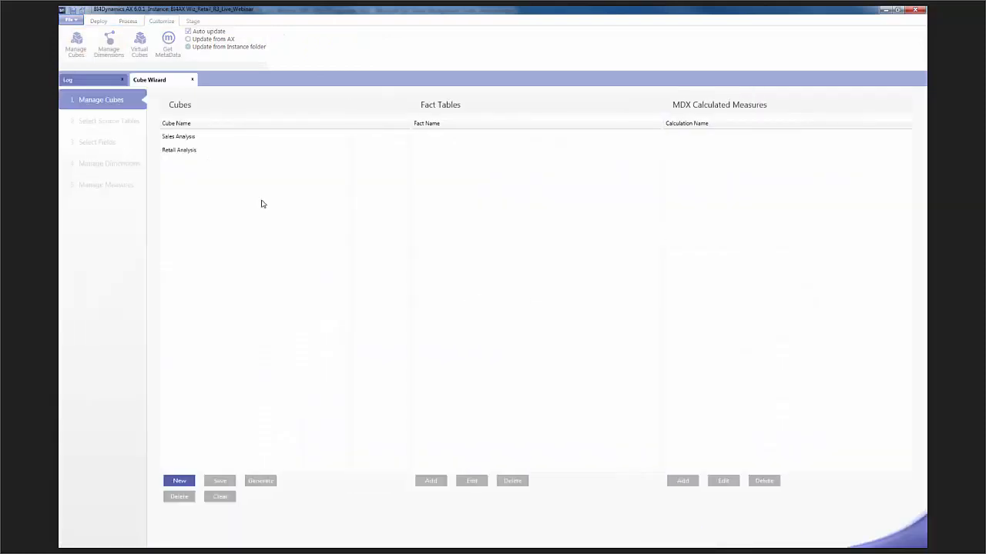
click(193, 152)
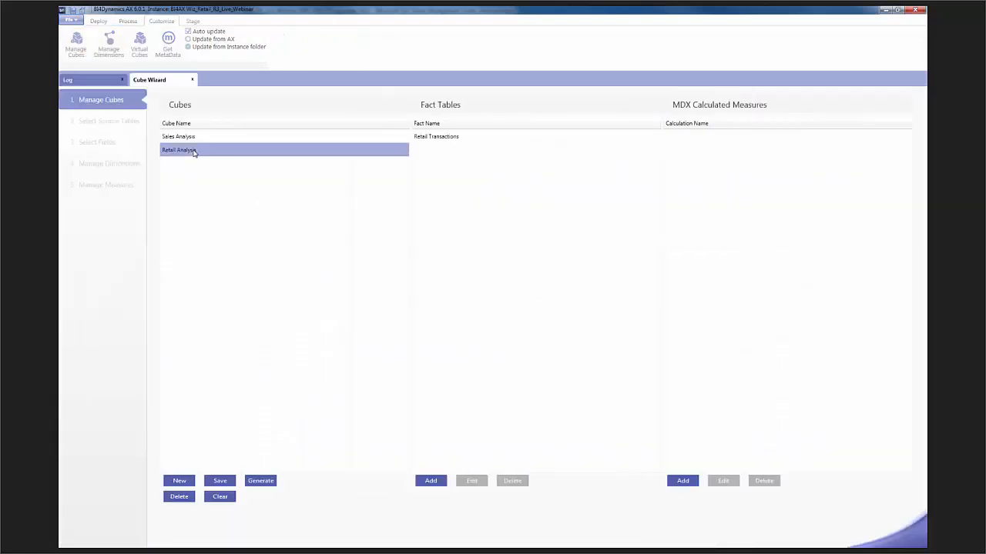
click(445, 140)
click(472, 480)
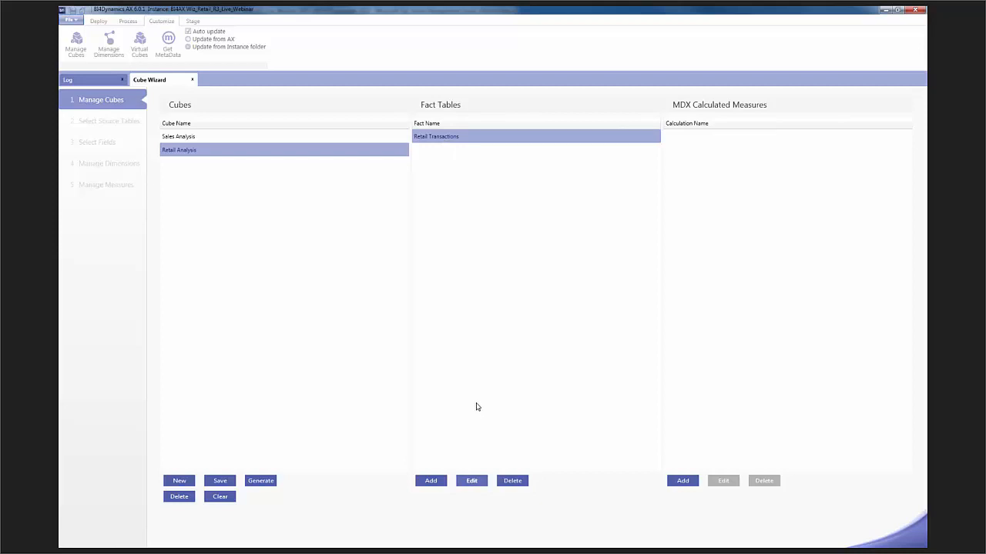
double_click(435, 139)
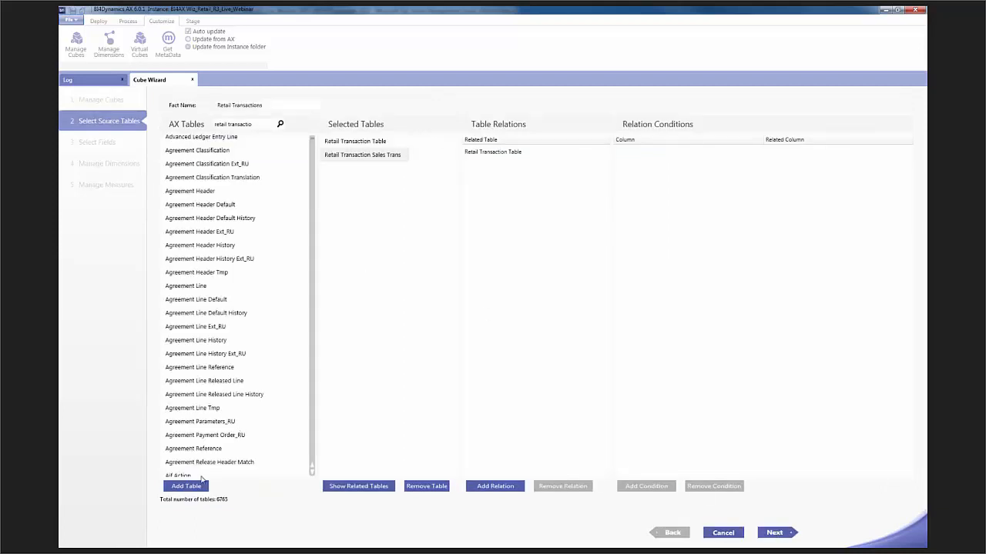
click(346, 142)
click(185, 486)
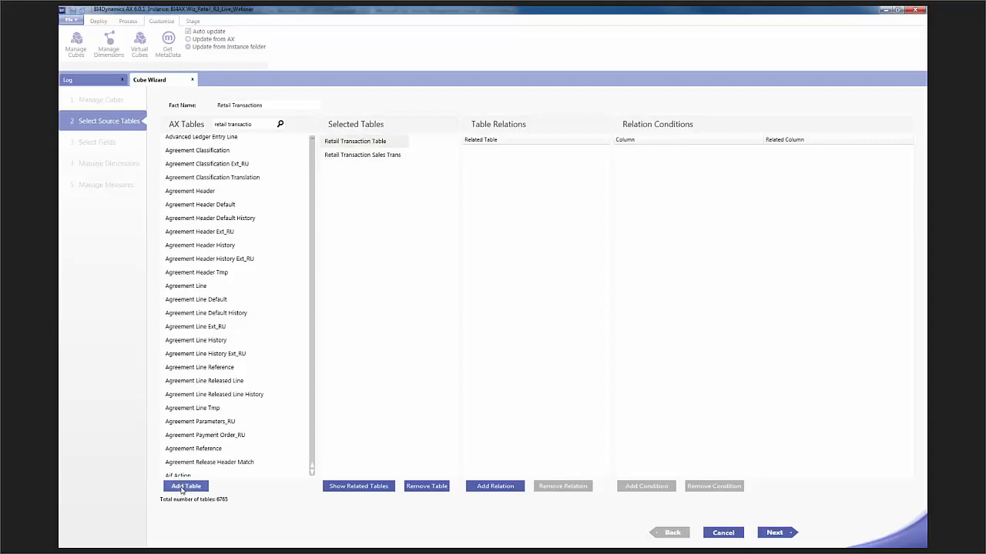
click(338, 170)
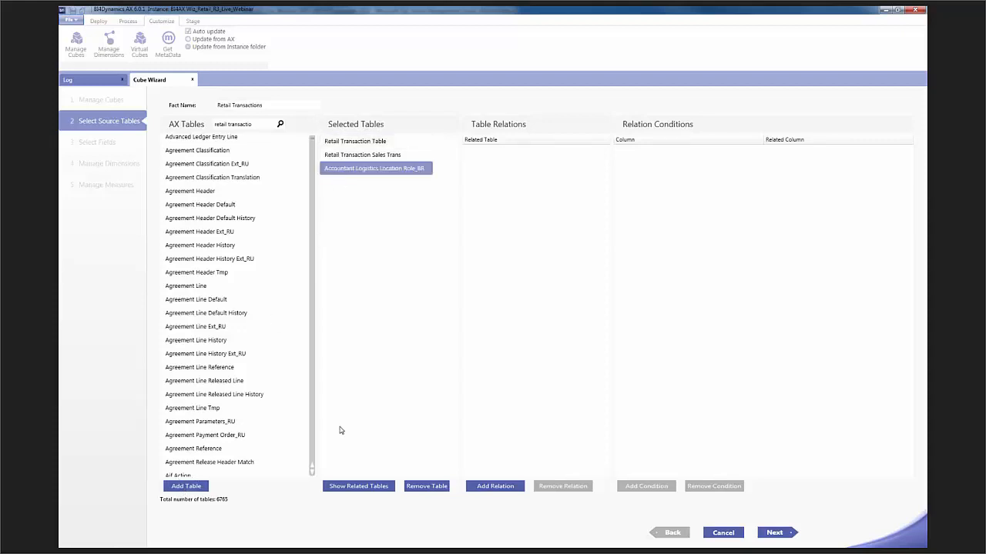
click(421, 486)
List the tables related to Retail Transaction Table, add Retail Statement Table to the fact's source tables and select its relation to Retail Transaction Table
click(360, 143)
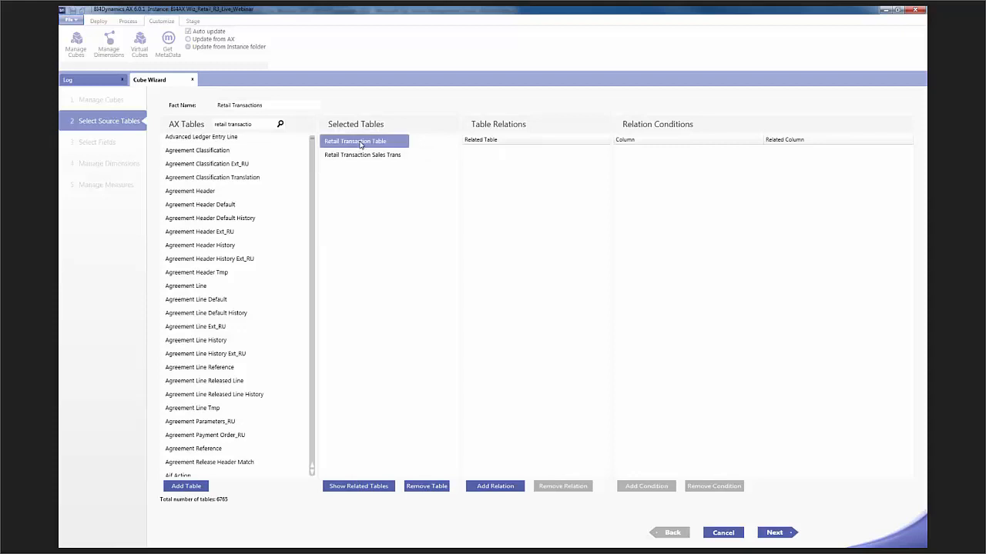
click(365, 490)
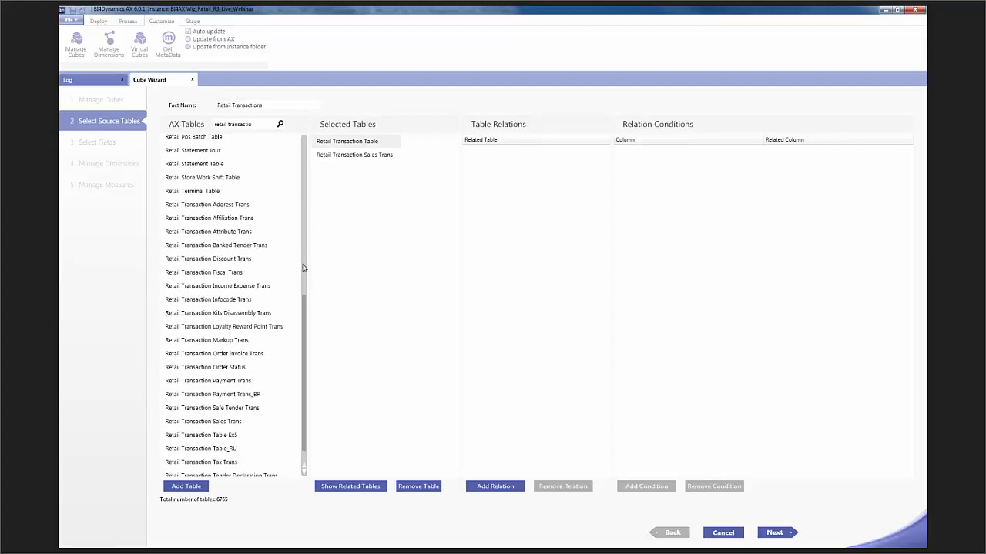
click(220, 166)
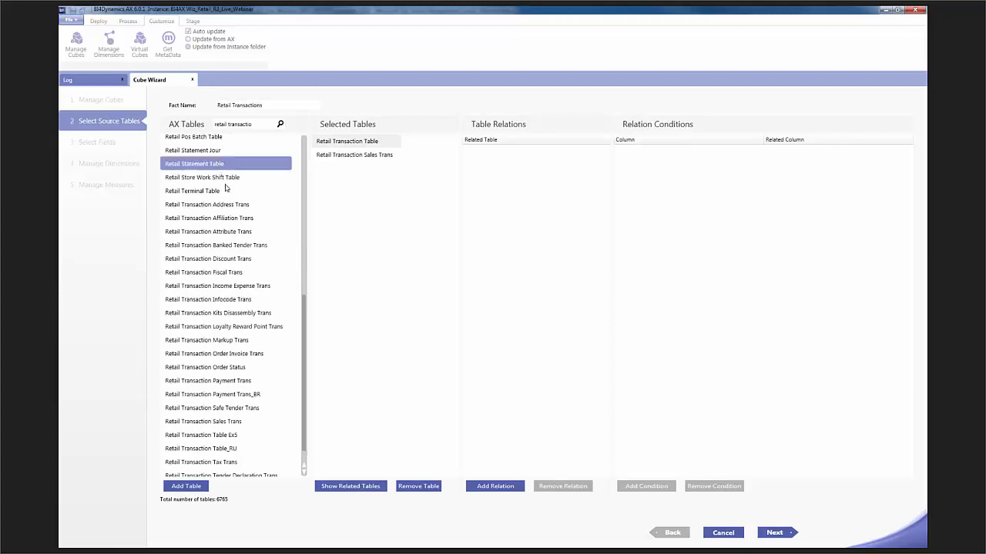
click(186, 486)
click(348, 174)
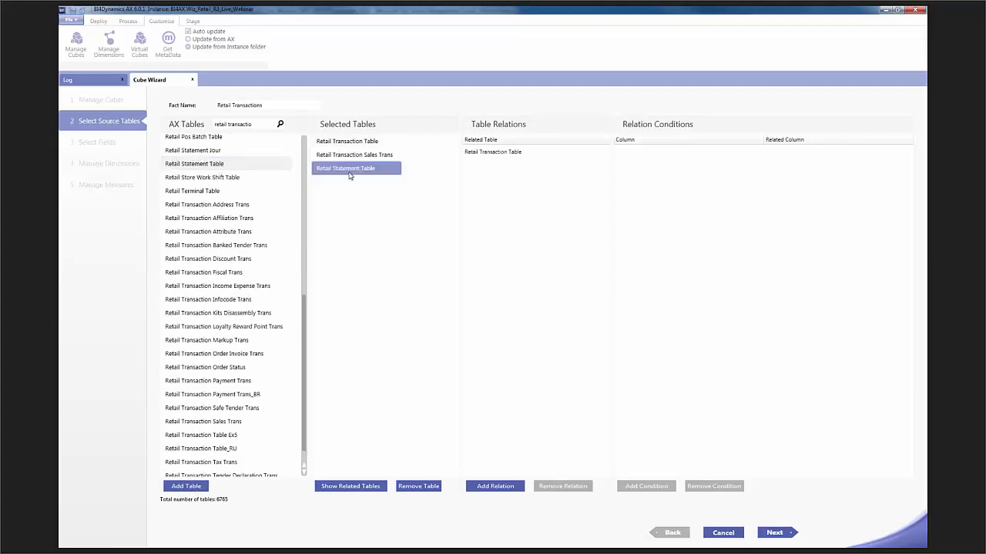
click(494, 150)
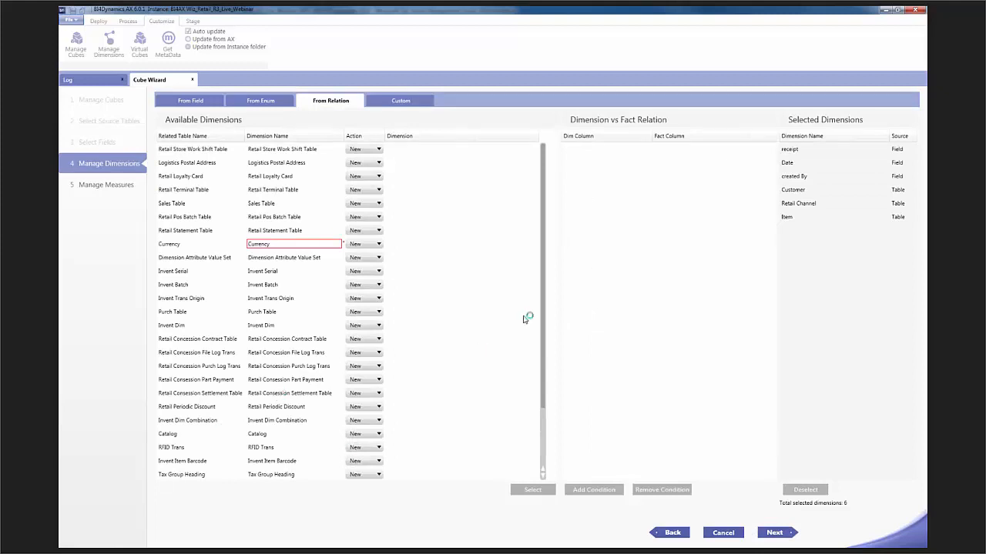
Add a new relation-based dimension named Retail Staff from Retail Staff Table to the fact
drag(546, 357, 545, 406)
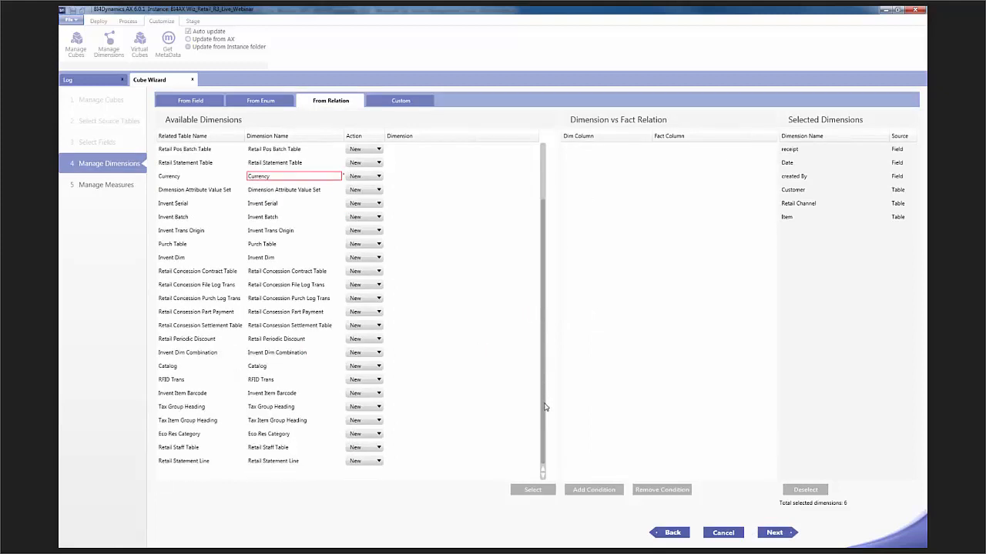
click(312, 447)
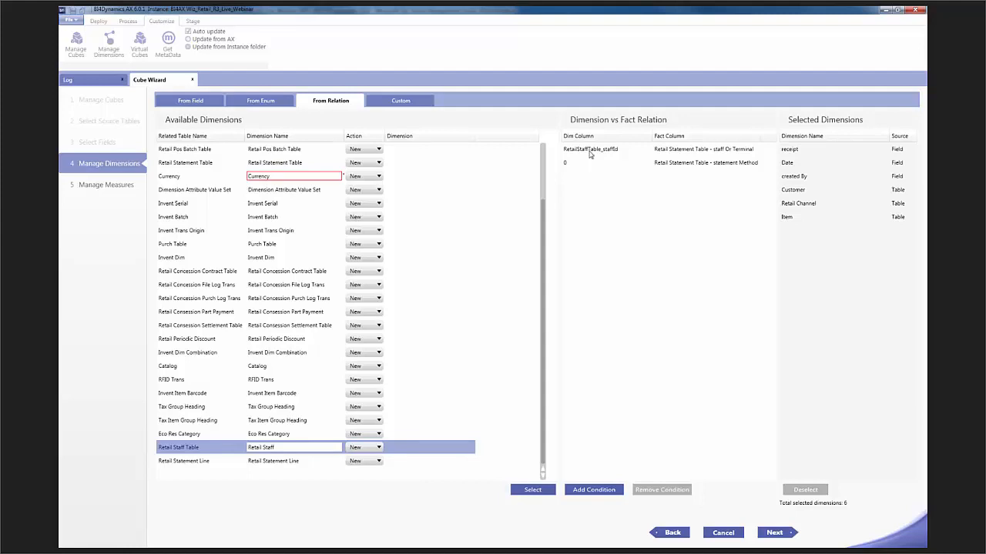
click(533, 490)
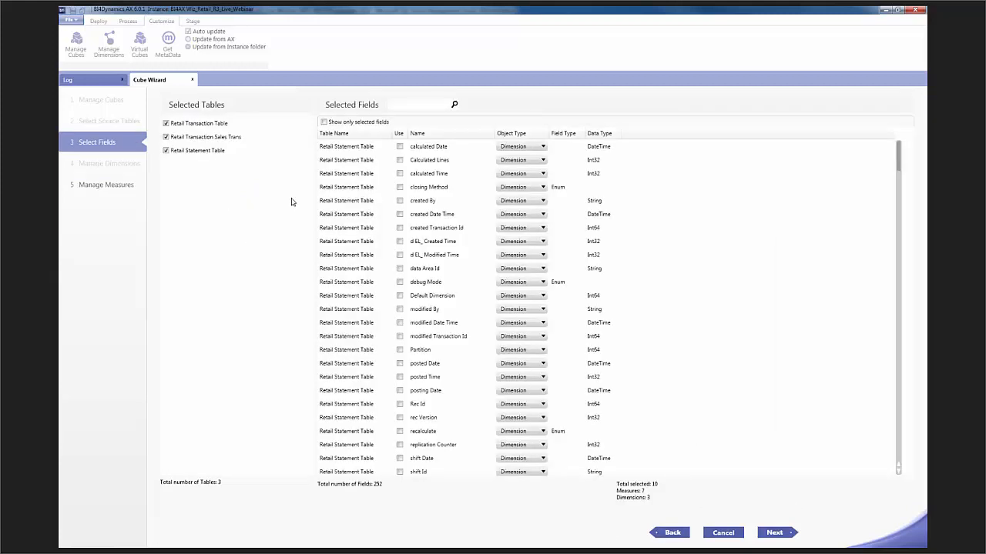
Show only the Retail Transaction Sales Trans fields and include giftcard, invent Status Sales, item Corrected Line and item Id Scanned
click(167, 153)
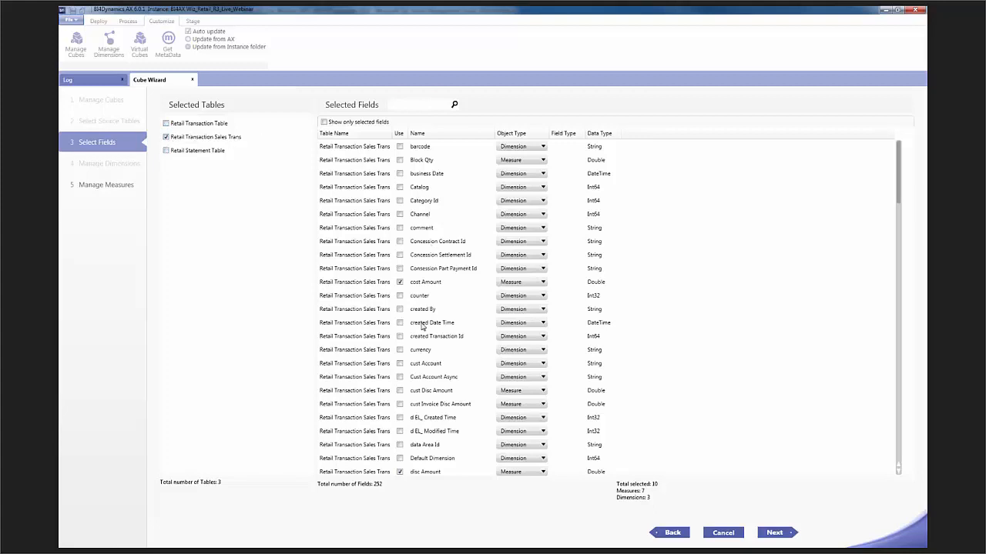
scroll(448, 324, down, 2)
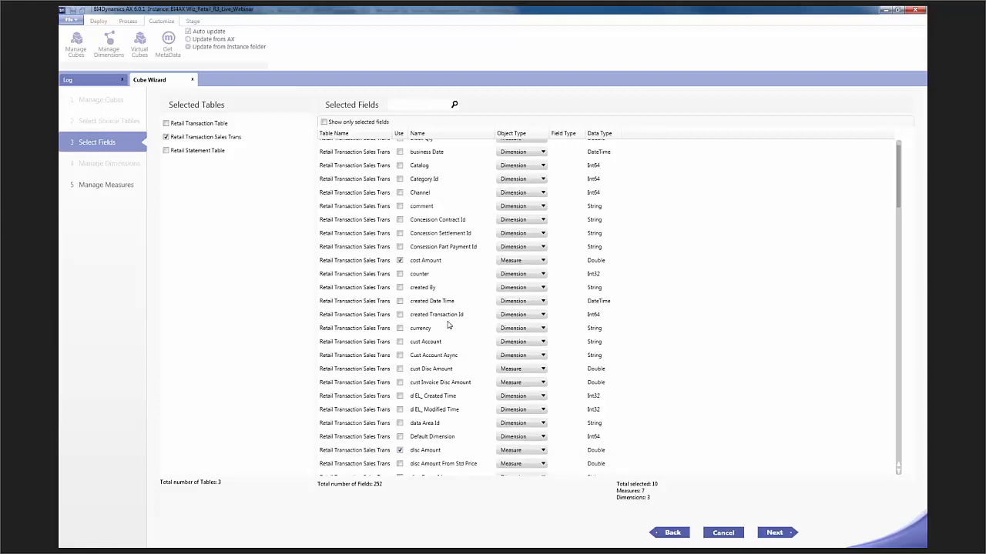
scroll(448, 324, down, 5)
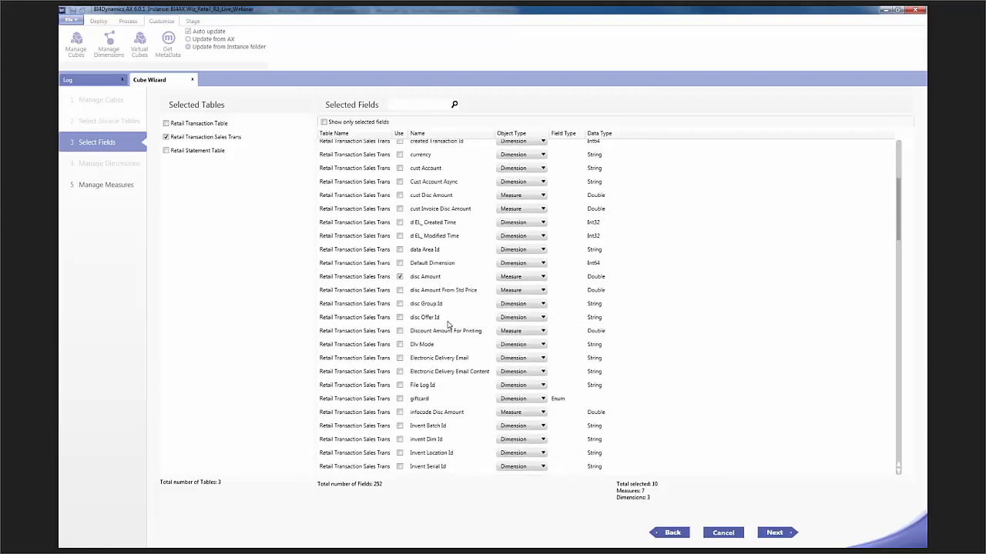
click(401, 356)
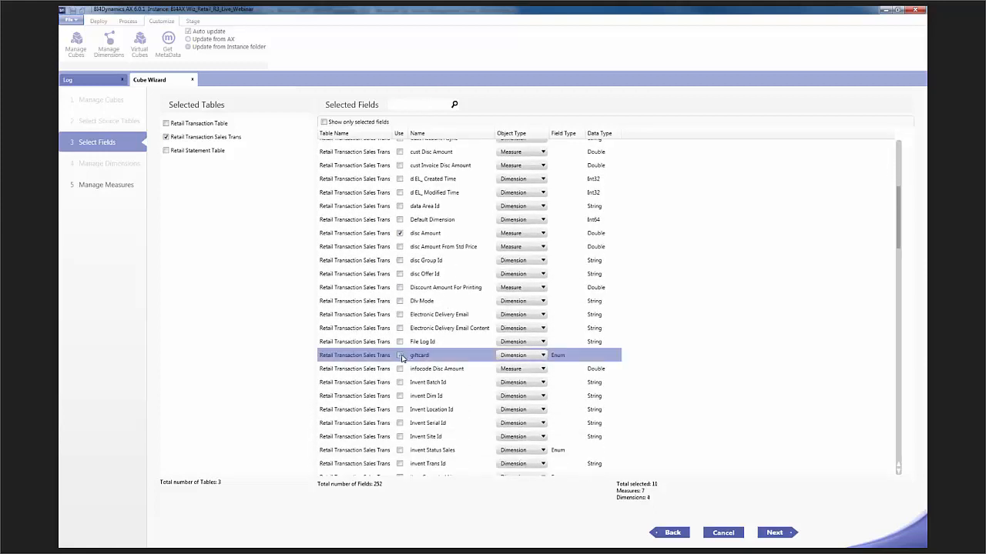
scroll(401, 362, down, 1)
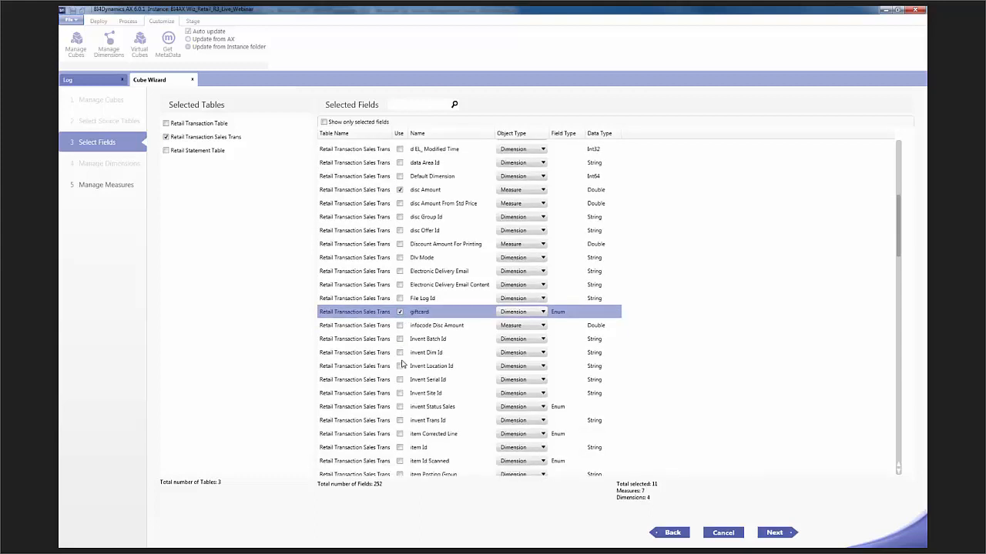
click(400, 407)
scroll(401, 412, down, 1)
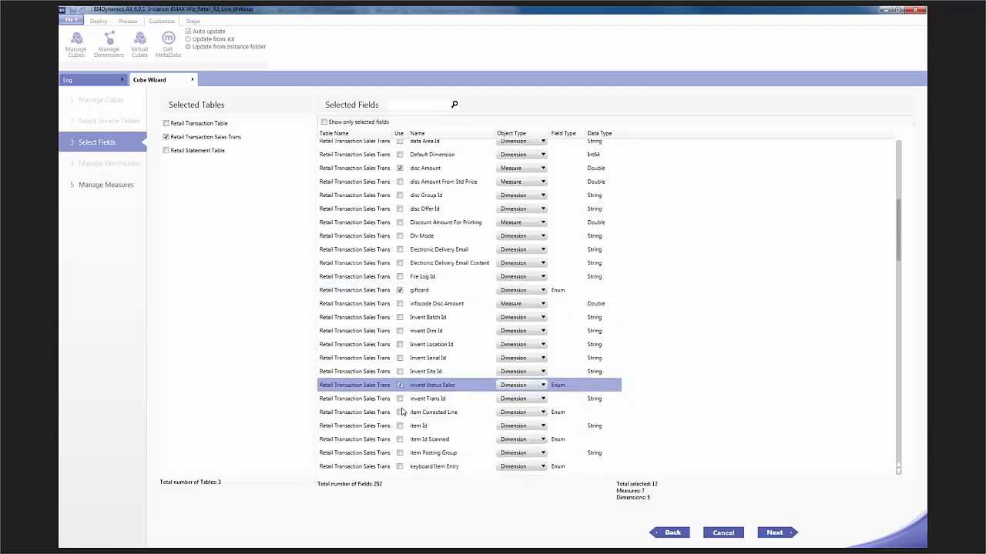
click(400, 391)
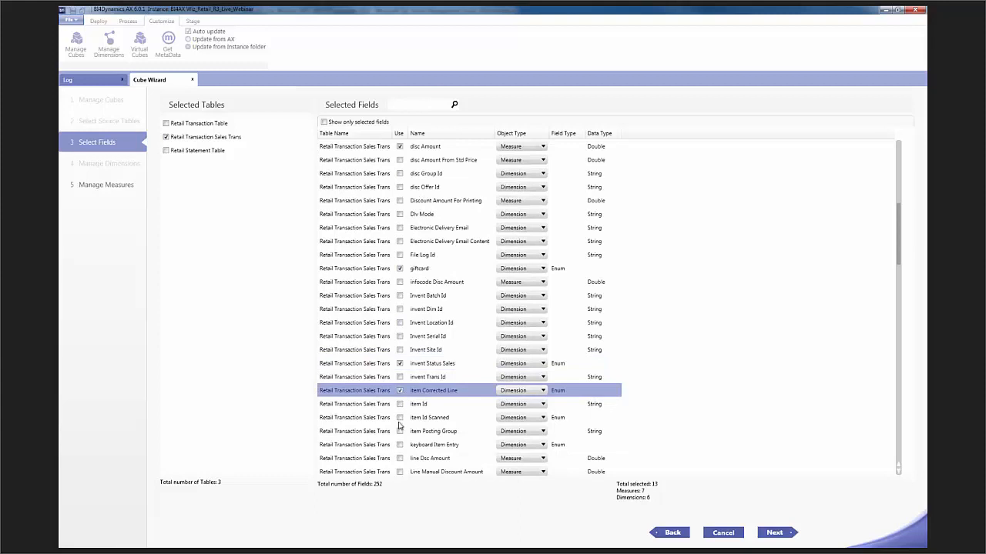
click(400, 418)
Include the line Was Discounted, price Change and price In Barcode fields of Retail Transaction Sales Trans as dimensions
scroll(402, 423, down, 2)
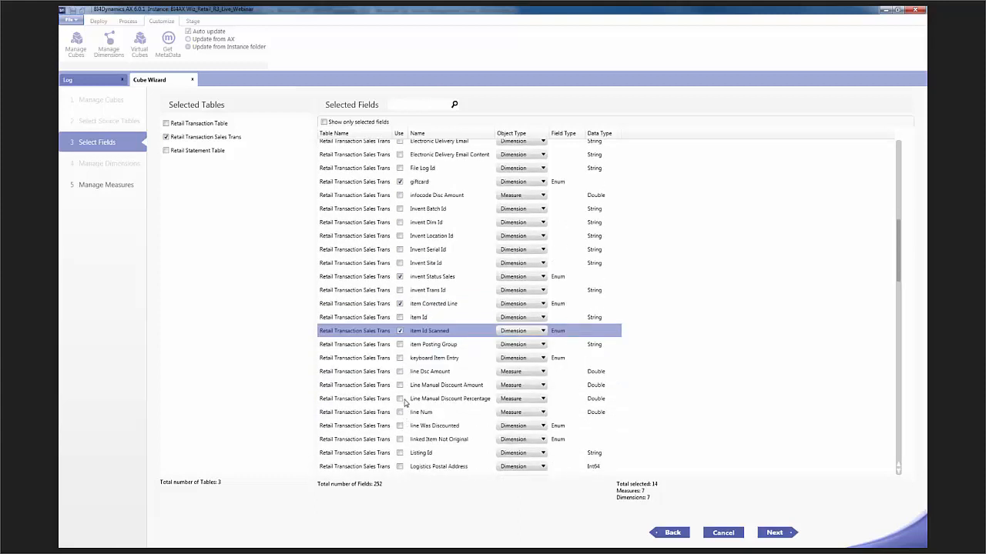
scroll(408, 443, down, 2)
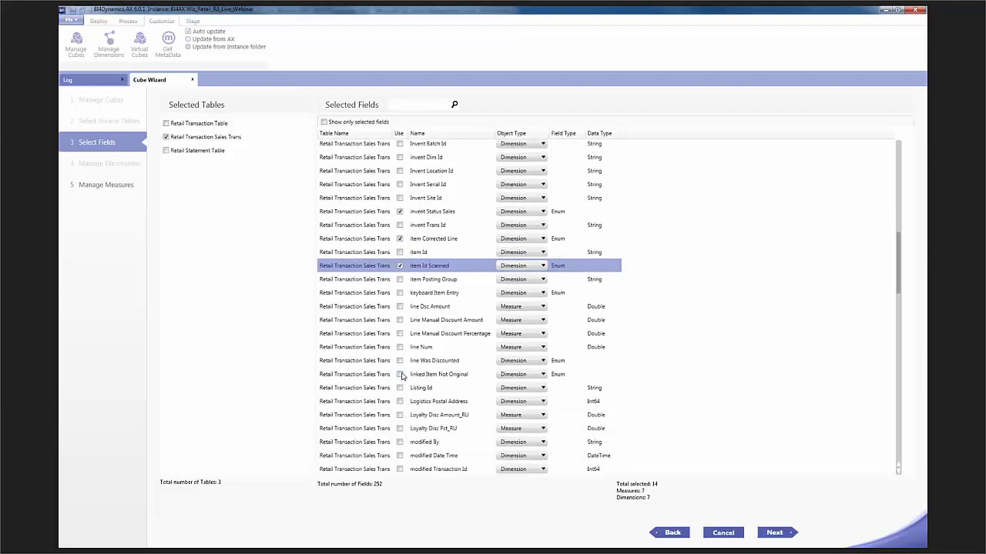
click(399, 360)
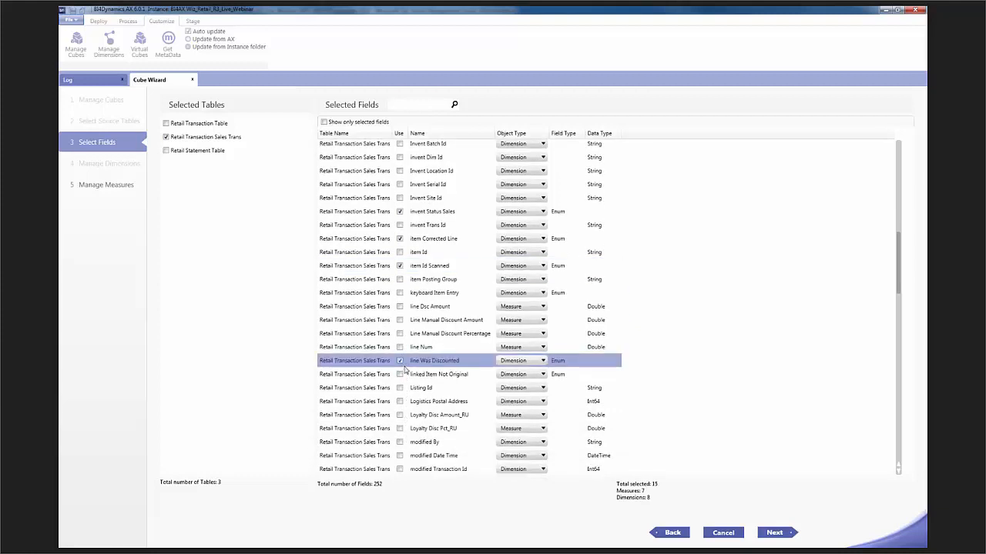
scroll(404, 369, down, 2)
scroll(407, 374, down, 2)
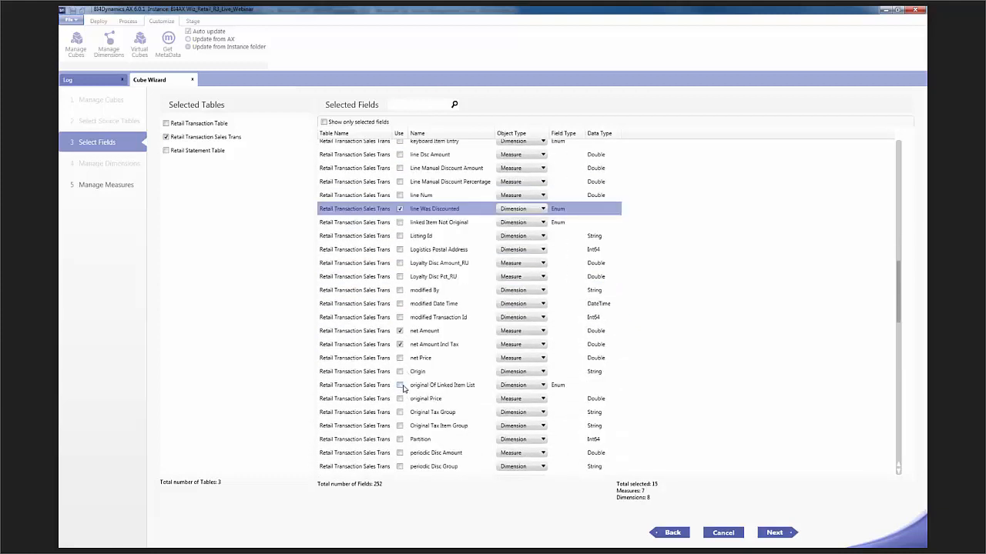
scroll(403, 389, down, 2)
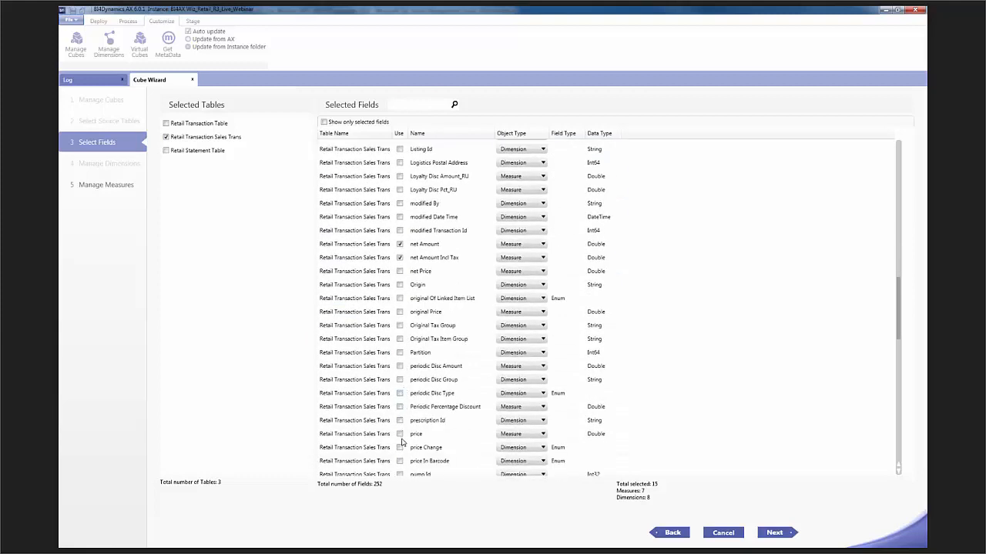
click(400, 447)
scroll(402, 450, down, 1)
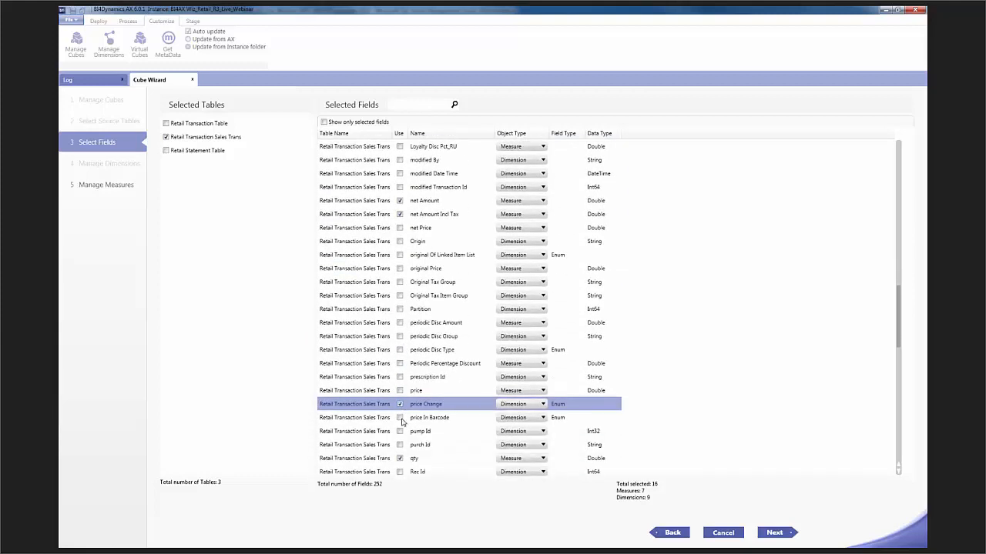
click(401, 420)
scroll(401, 422, down, 2)
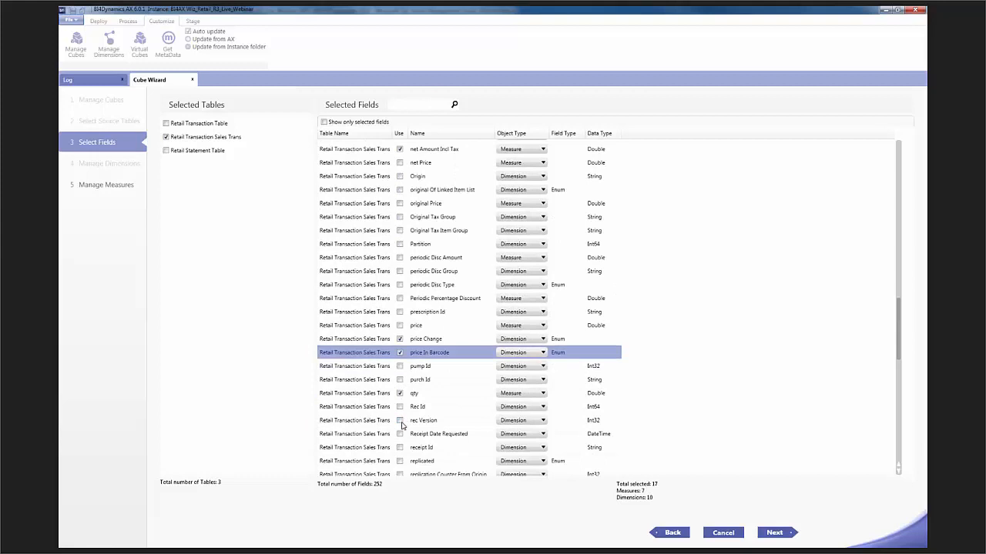
scroll(402, 424, down, 2)
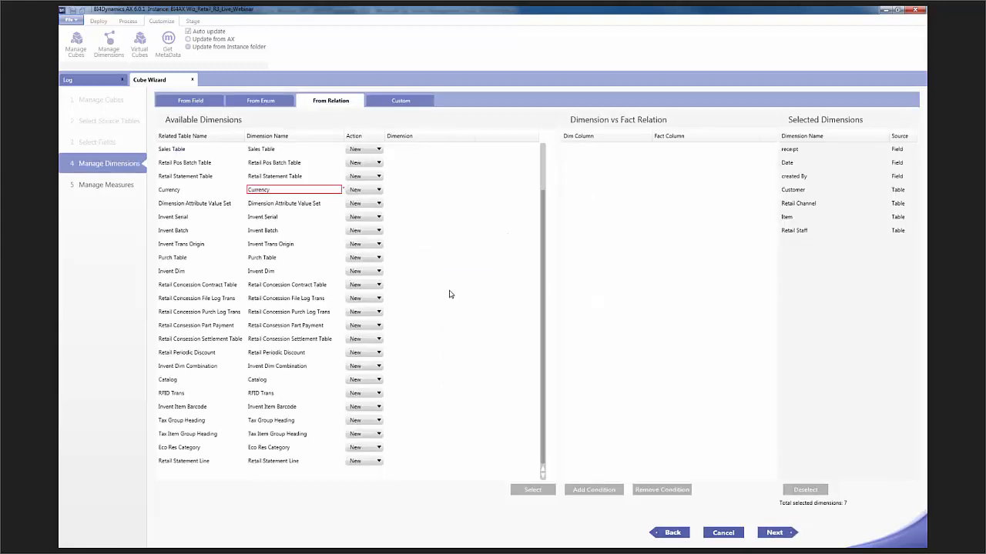
Name the item Id Scanned enum dimension "IS item Id Scanned" and add it to the selected dimensions
click(248, 103)
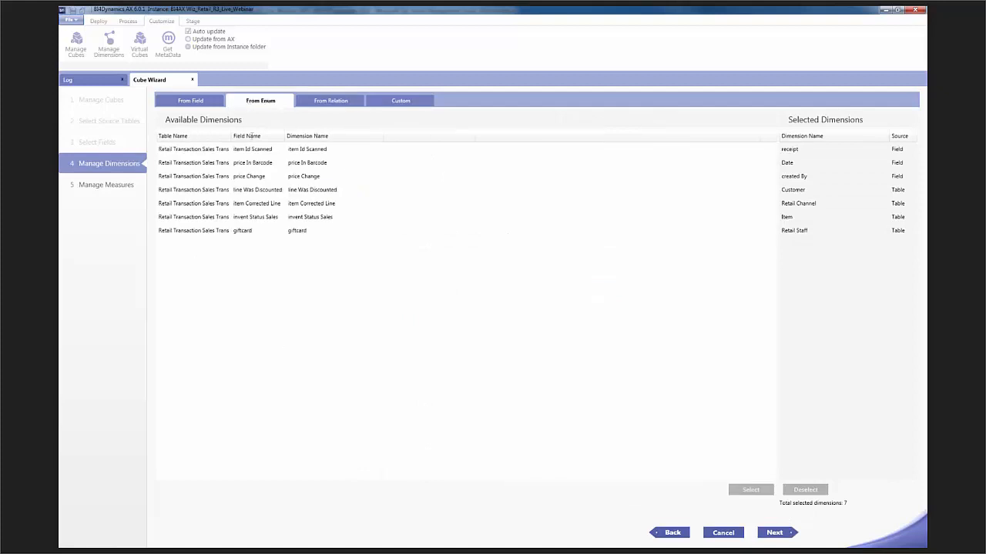
click(338, 148)
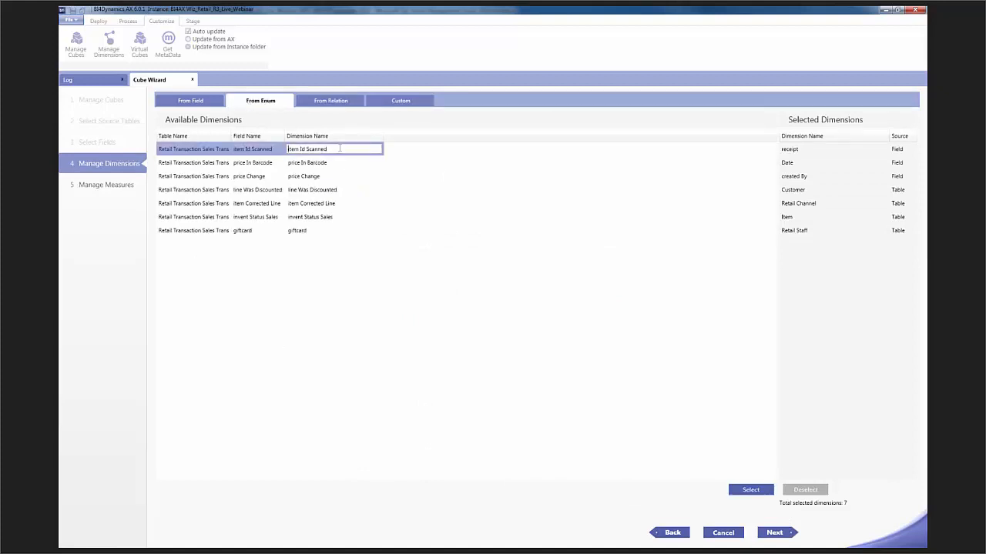
text(IS)
click(751, 489)
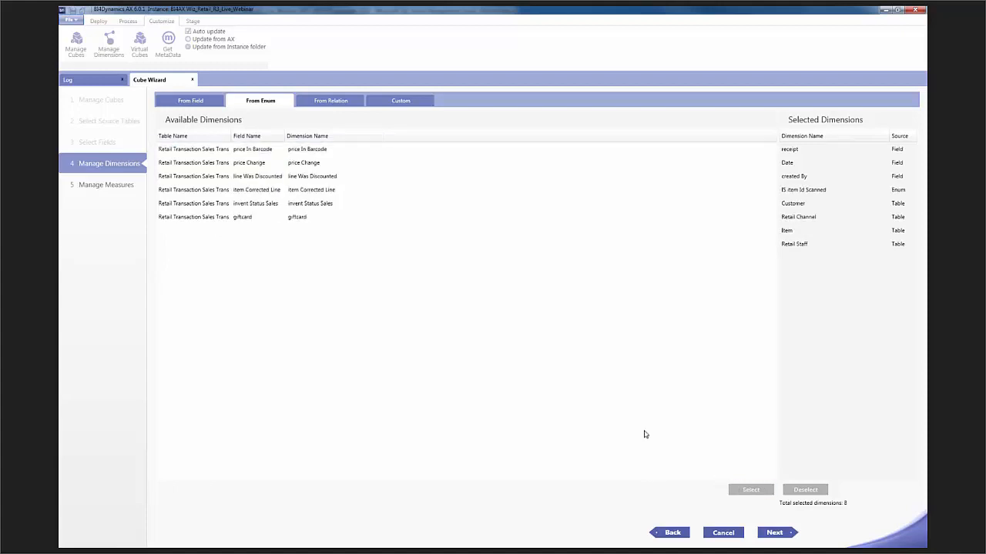
Name the price In Barcode enum dimension "IS price In Barcode" and add it to the selected dimensions
click(312, 148)
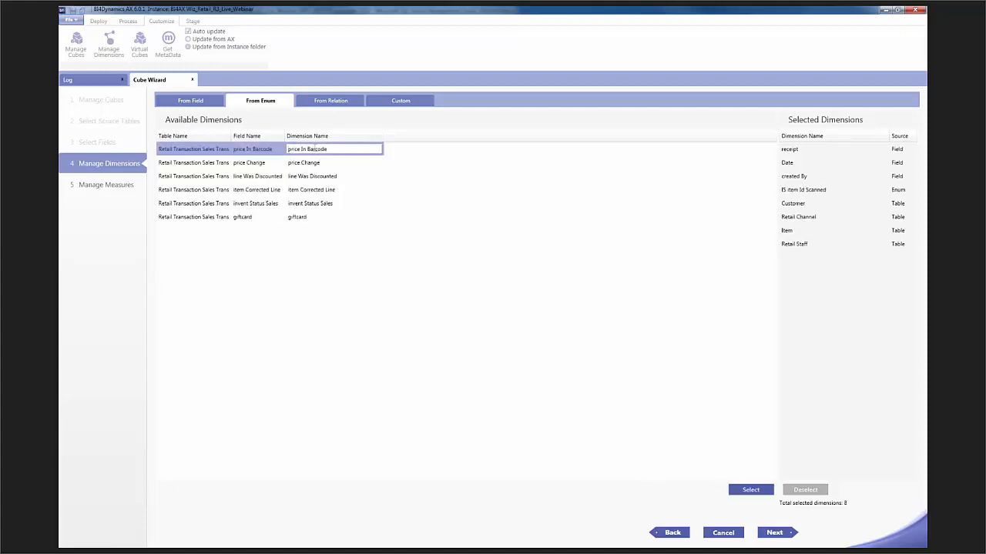
key(Home)
text(IS)
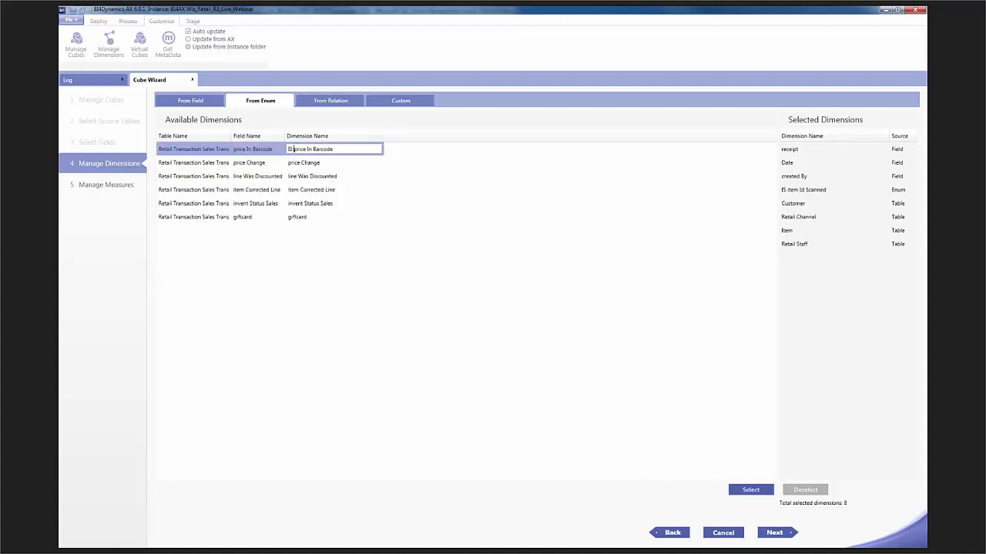
click(751, 489)
Rename the price Change and line Was Discounted enum dimensions "IS price Change" and "IS line Was Discounted" and add both to the selected dimensions
click(322, 154)
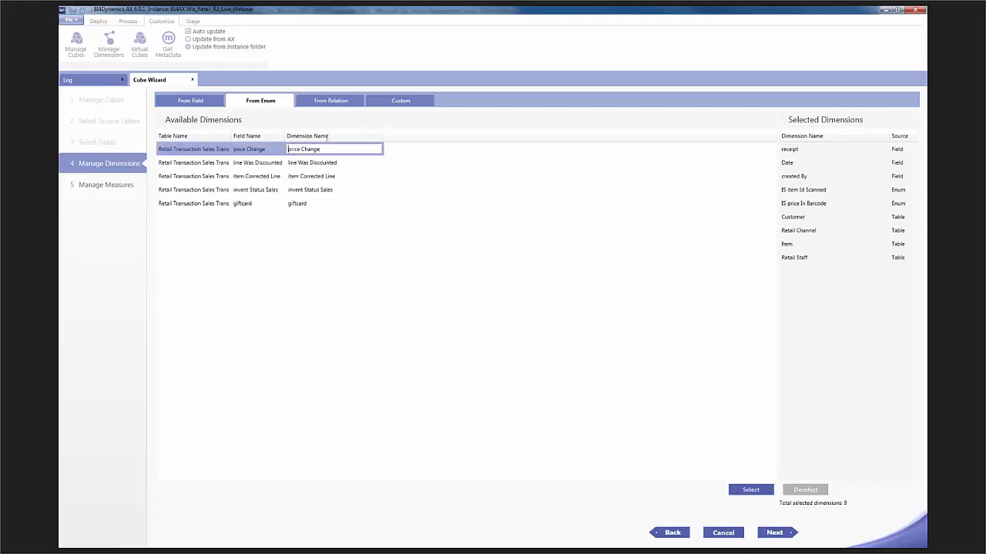
text(IS)
click(745, 492)
click(339, 148)
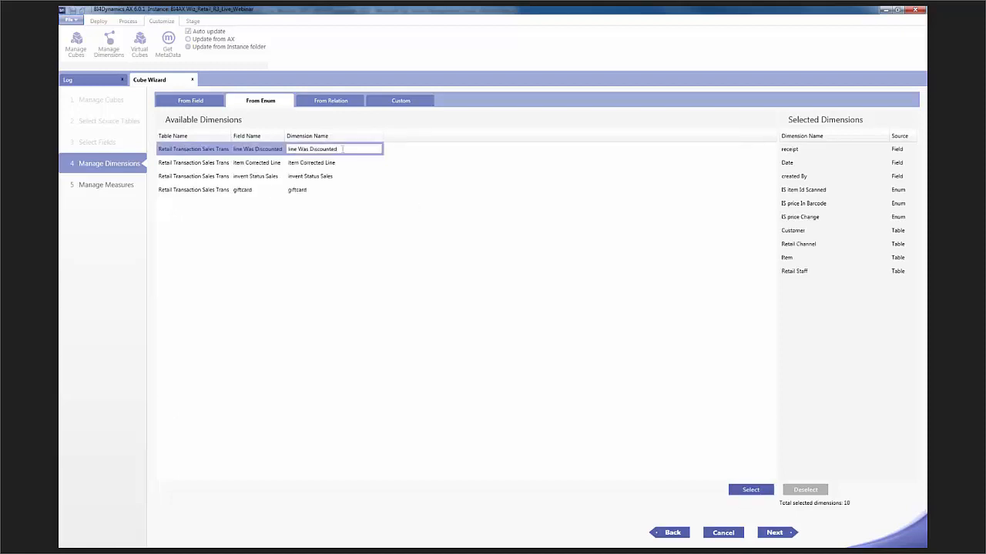
text(IS)
click(749, 490)
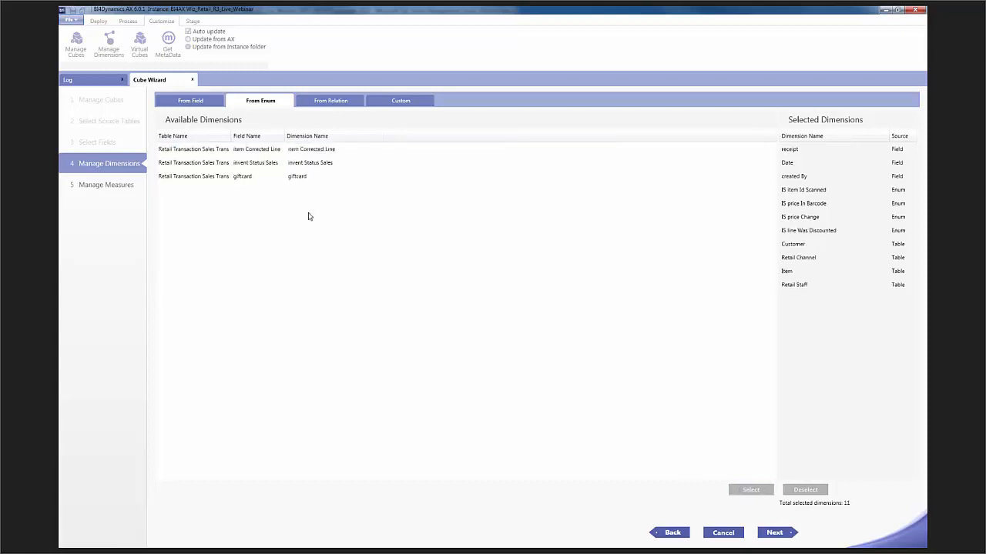
Name the giftcard enum dimension "IS giftcard" and add it and invent Status Sales to the selected dimensions
click(308, 148)
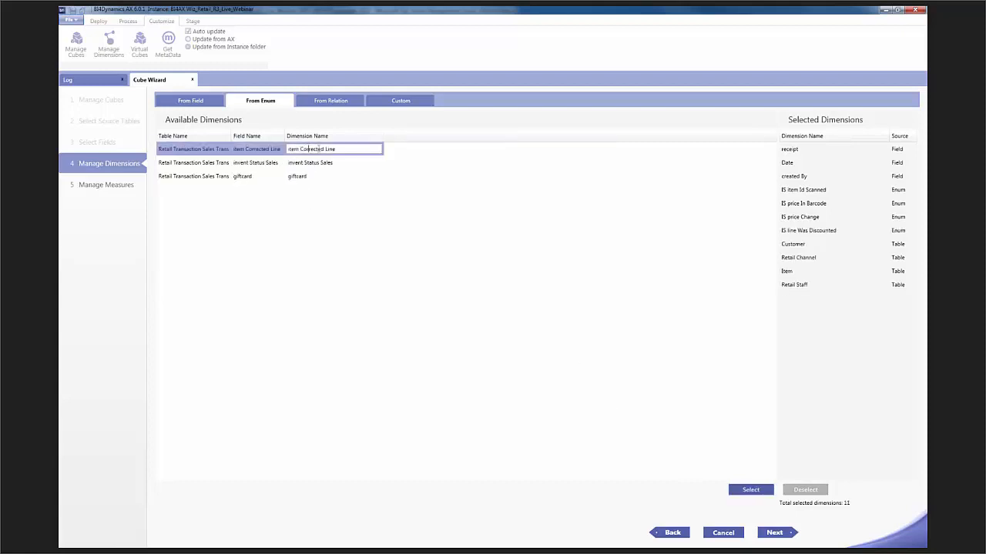
click(307, 163)
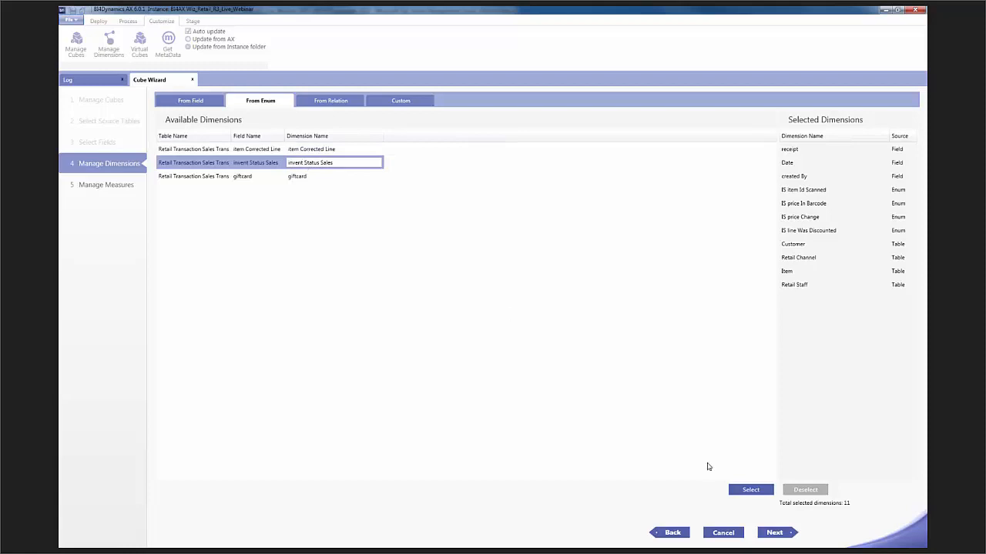
click(310, 176)
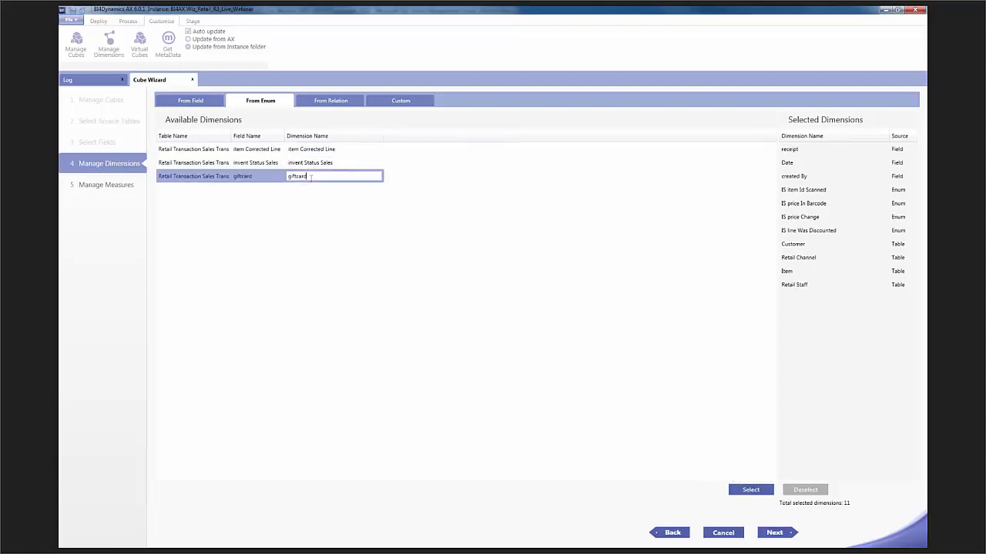
text(IS)
click(744, 491)
click(748, 490)
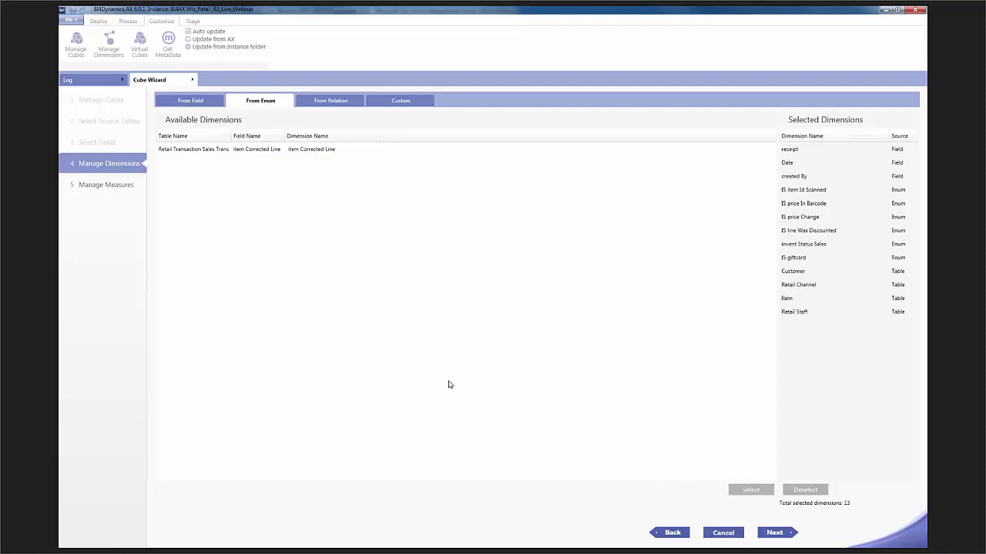
Check the field and relation dimensions, keep the existing measures and finish editing the Retail Transactions fact
click(196, 100)
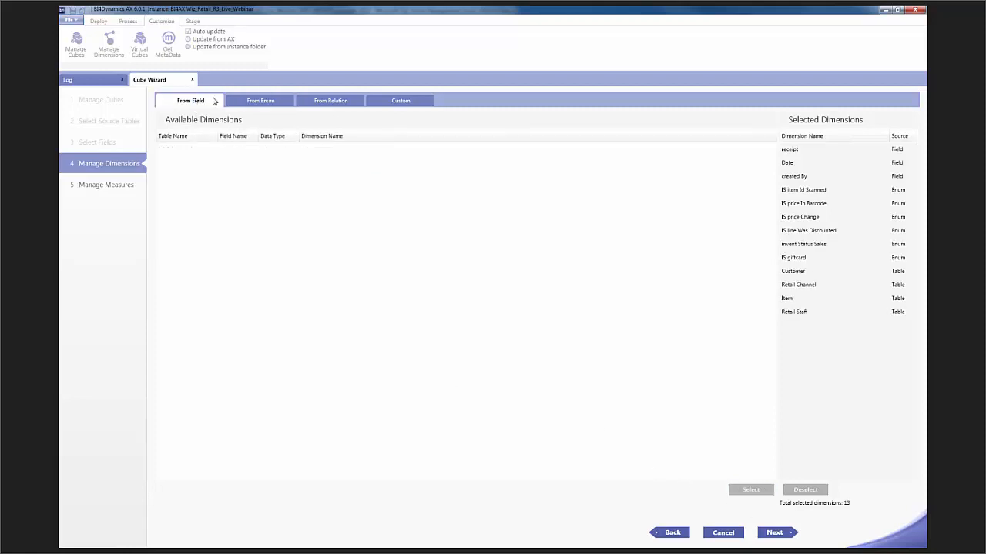
click(319, 102)
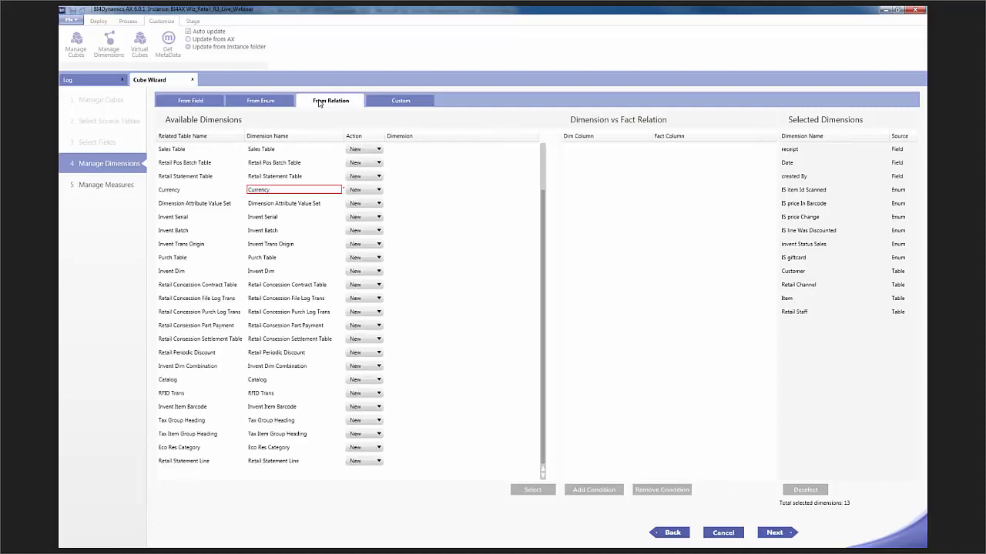
click(776, 533)
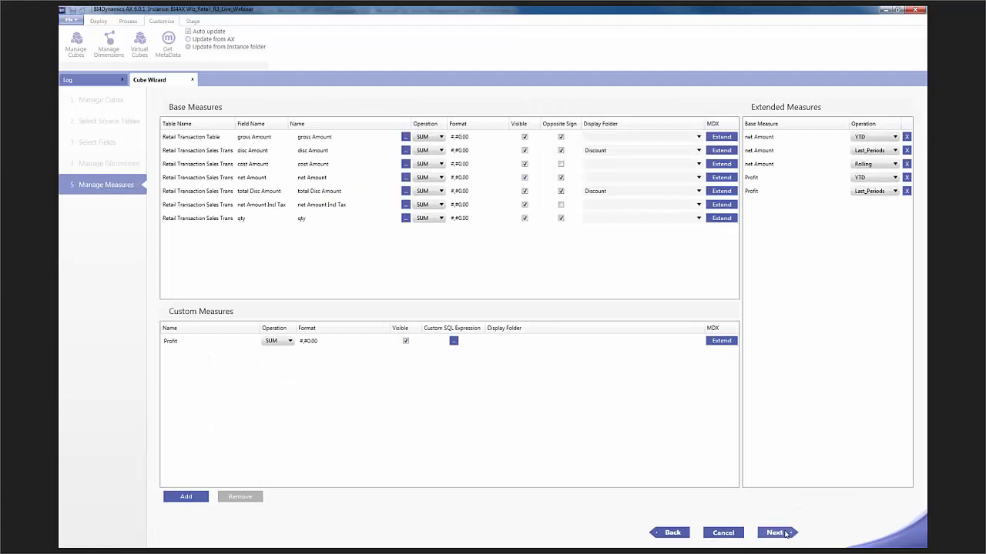
click(786, 534)
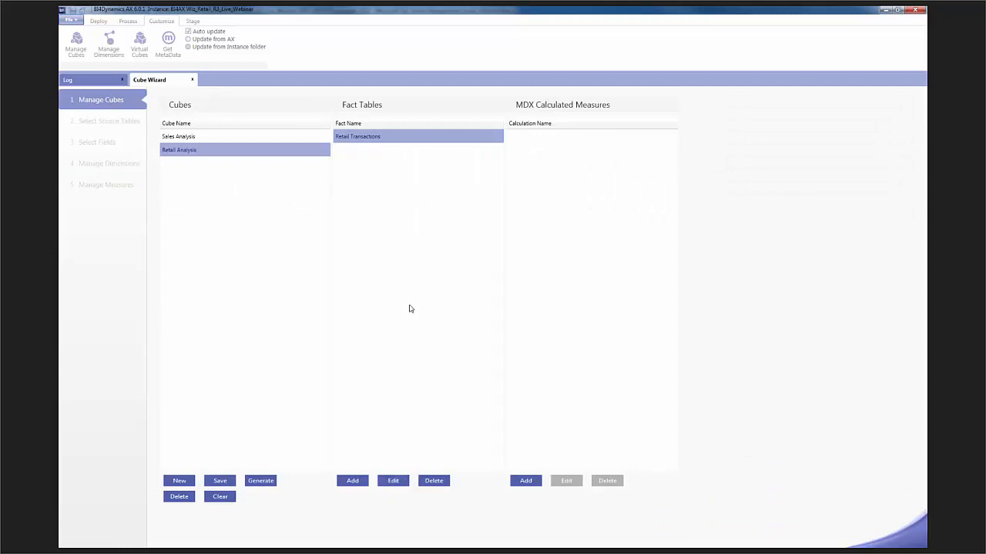
Reopen the Retail Transactions fact to translate the net Amount Incl Tax measure into English (United States), and generate the Retail Analysis cube
click(394, 481)
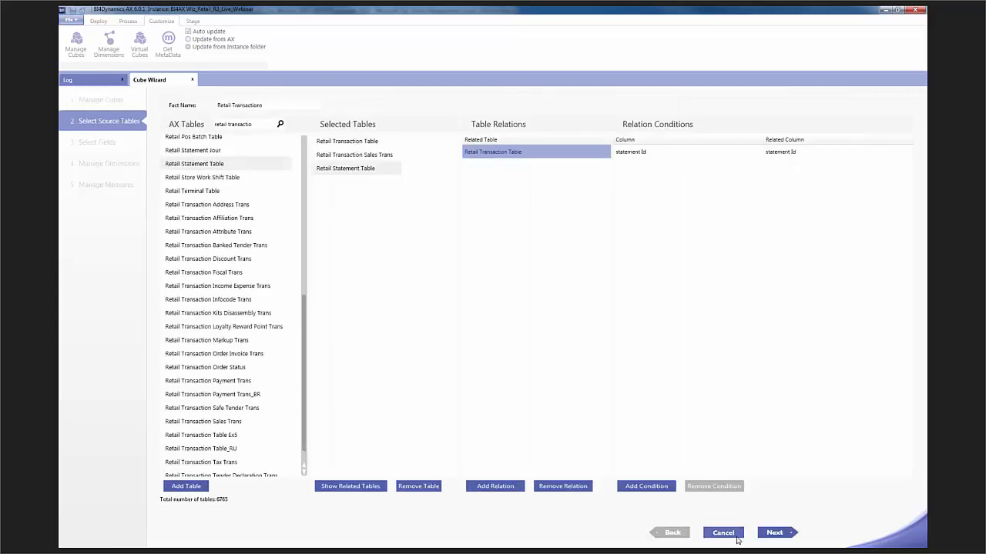
click(783, 535)
click(783, 535)
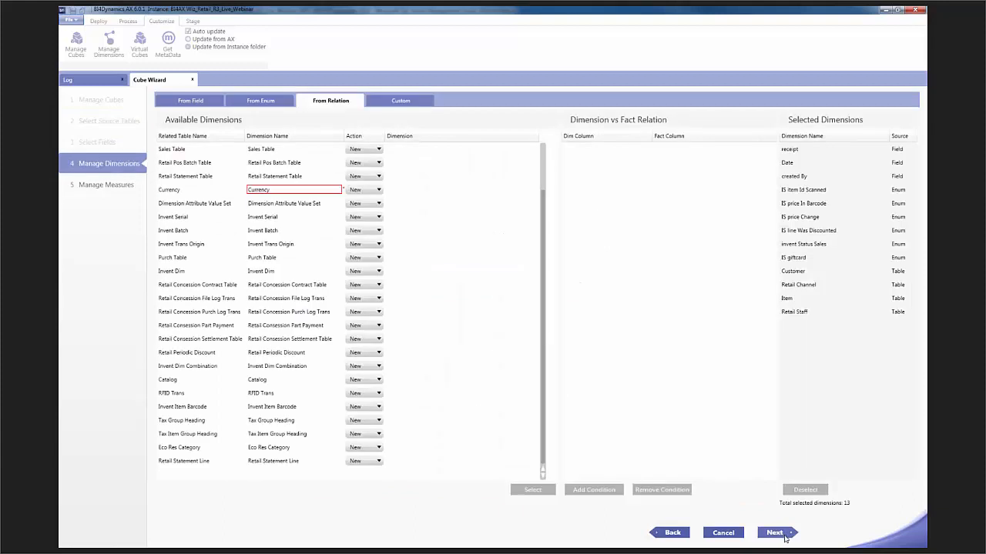
click(783, 535)
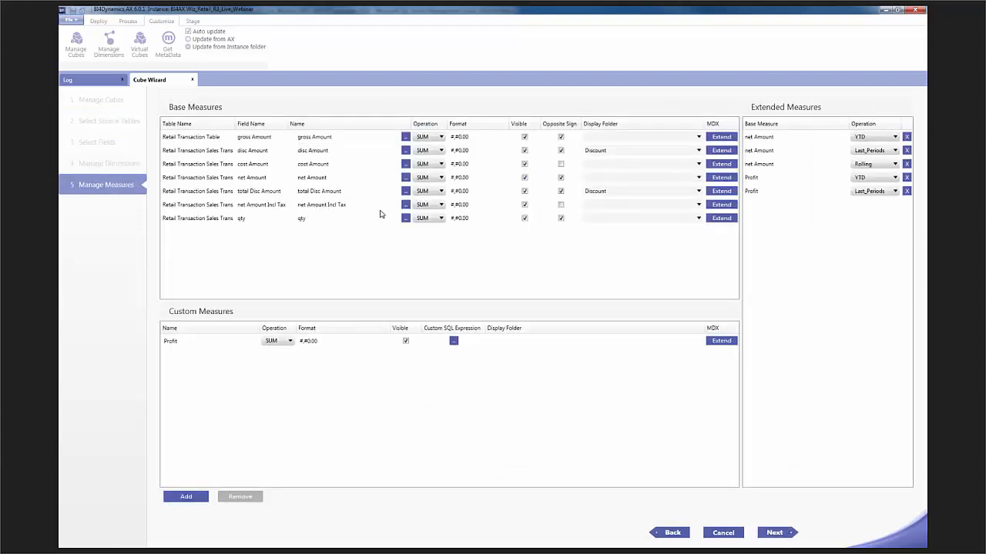
click(405, 205)
click(484, 178)
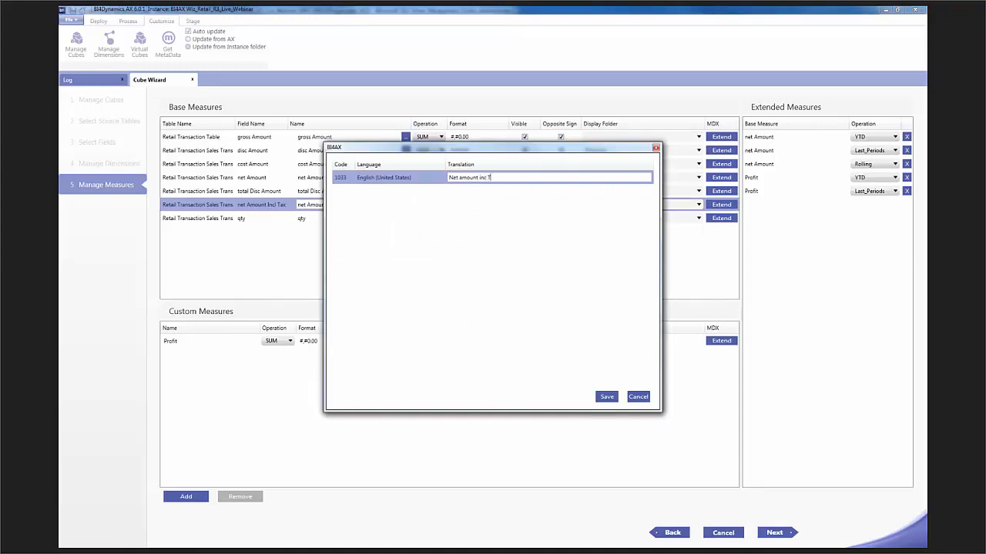
click(607, 397)
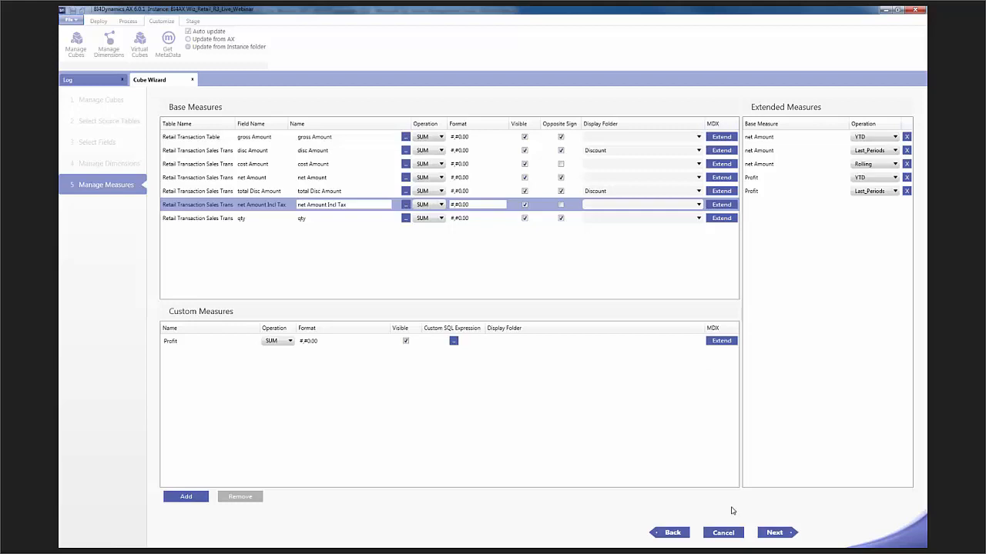
click(776, 532)
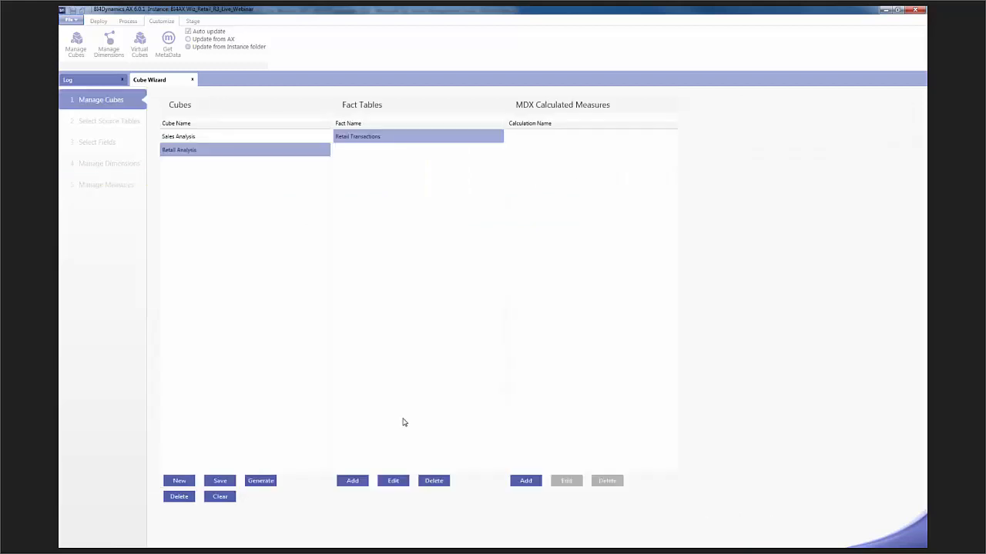
click(258, 482)
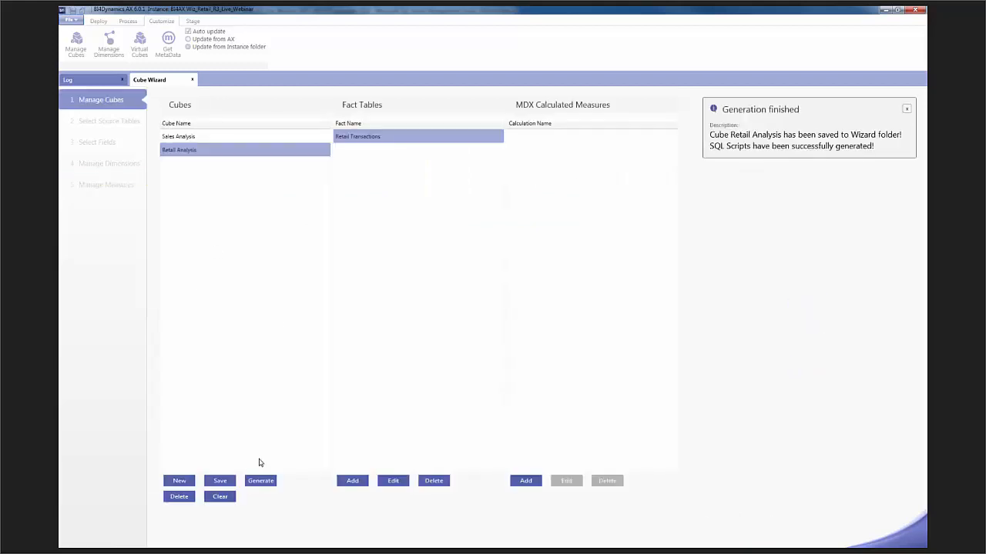
Add a new fact table named Retail Payments to the Retail Analysis cube
click(353, 482)
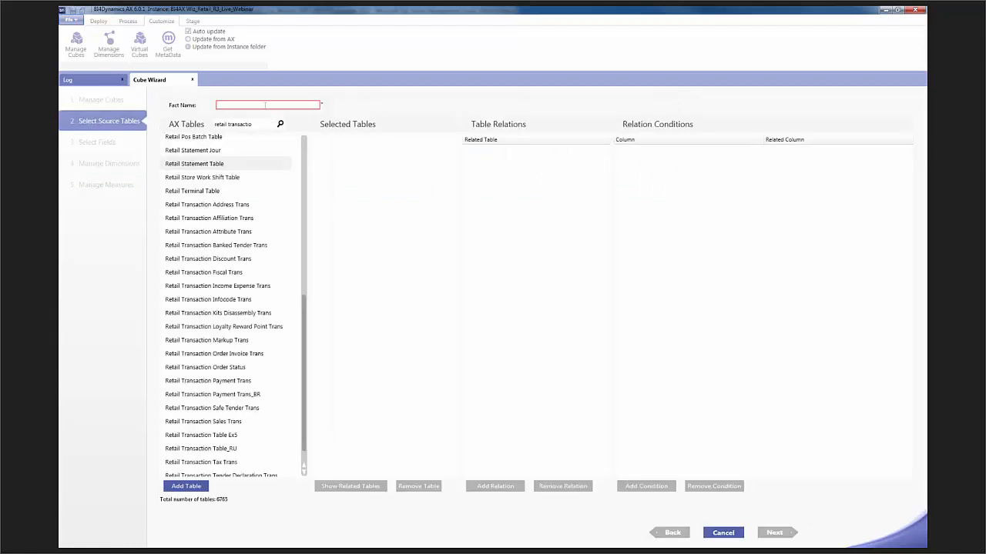
click(265, 105)
text(Retail Payments)
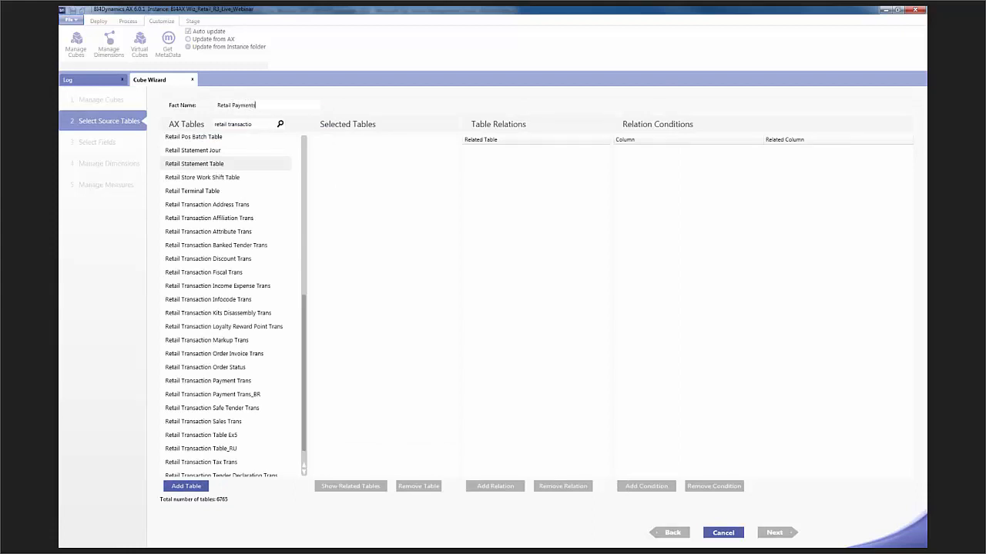
Search the AX tables for "payment" and add Retail Transaction Payment Trans as the fact's source table
drag(254, 124, 189, 131)
text(payment)
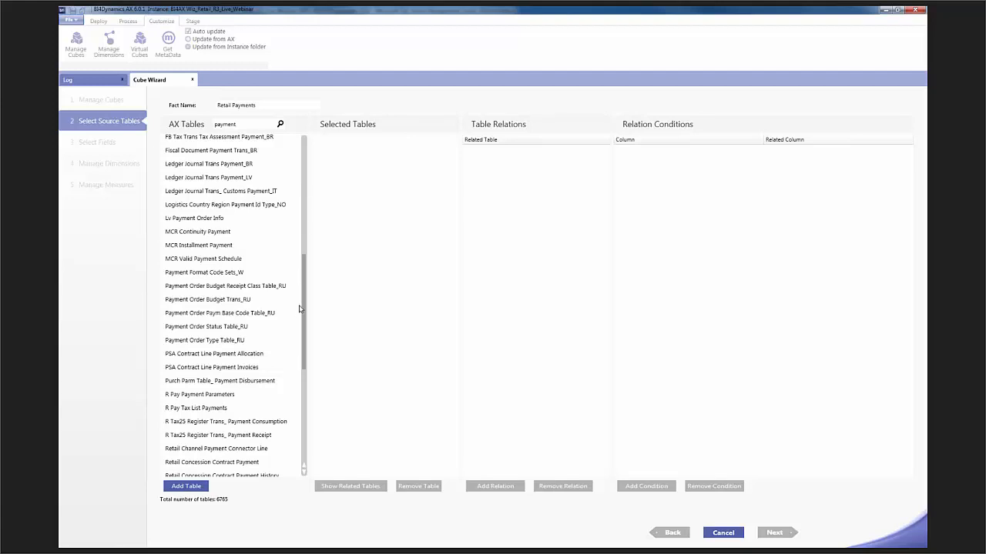
drag(303, 351, 302, 433)
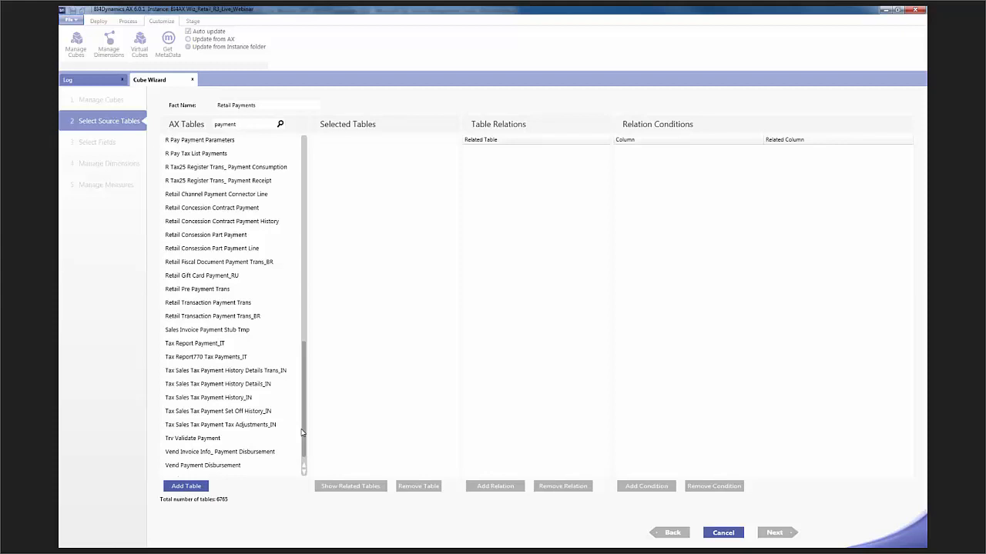
click(229, 302)
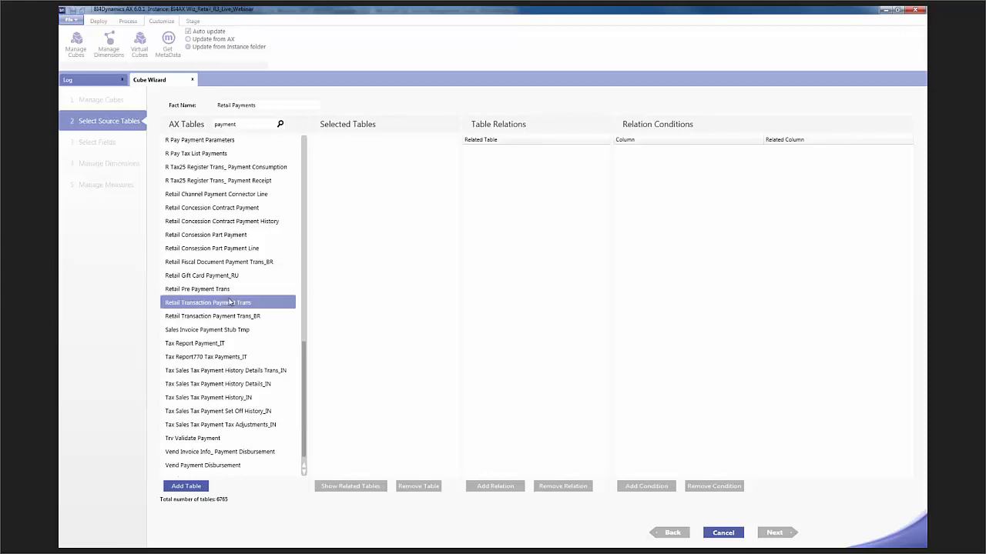
click(197, 486)
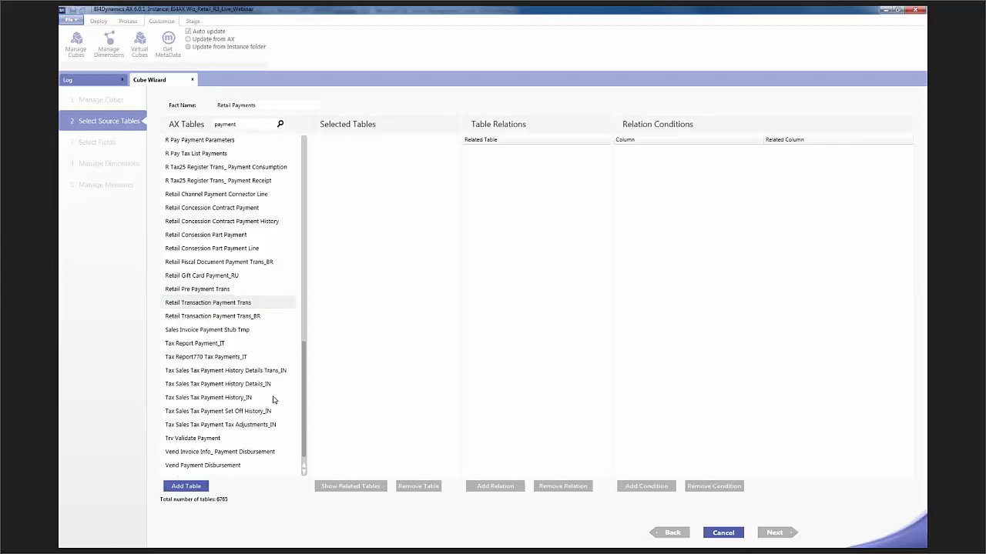
click(242, 305)
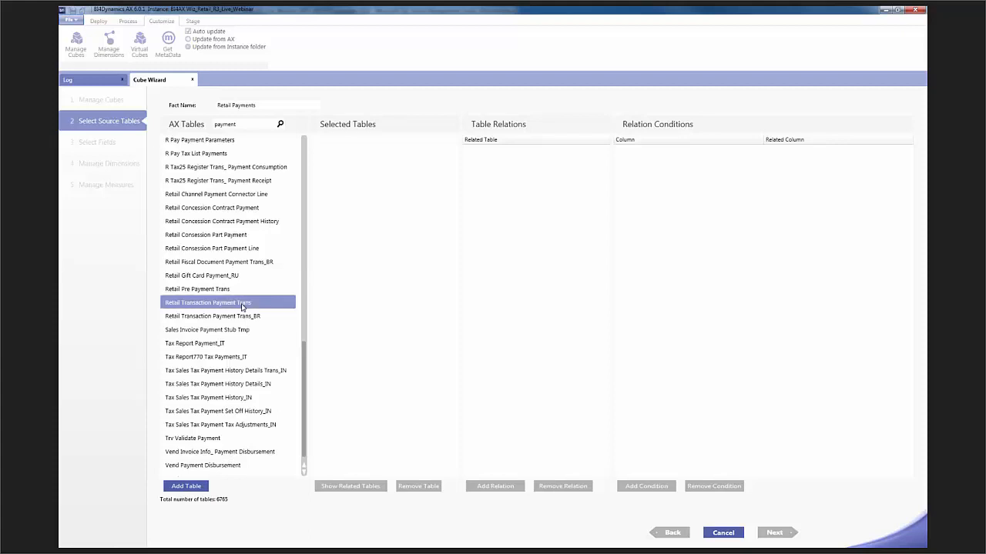
click(199, 484)
click(340, 145)
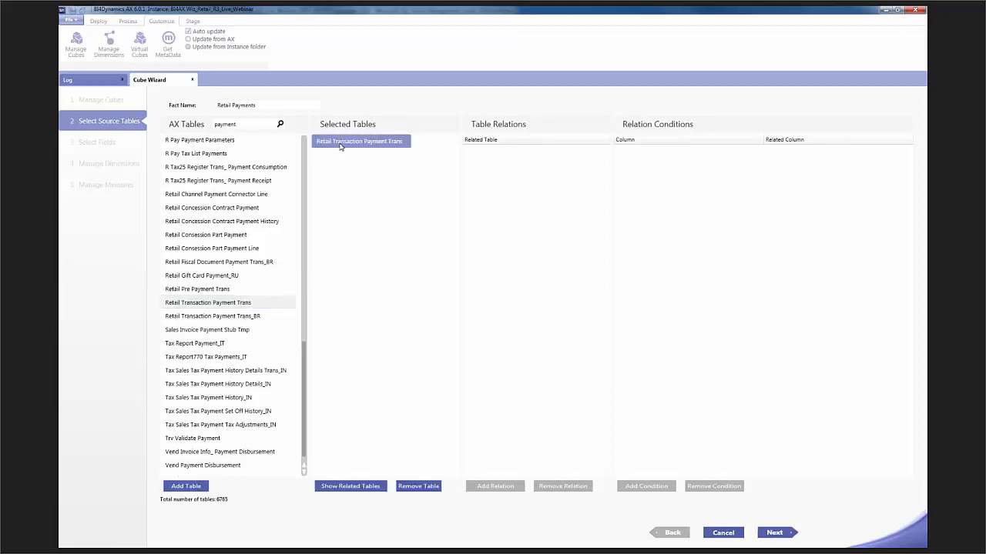
Proceed to field selection and include the modified By and qty fields of Retail Transaction Payment Trans
click(781, 532)
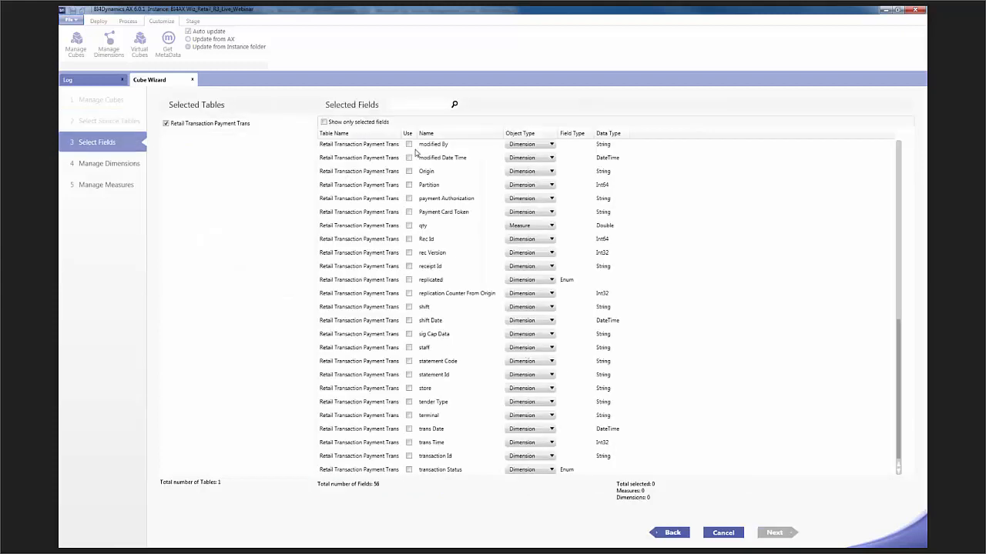
click(409, 145)
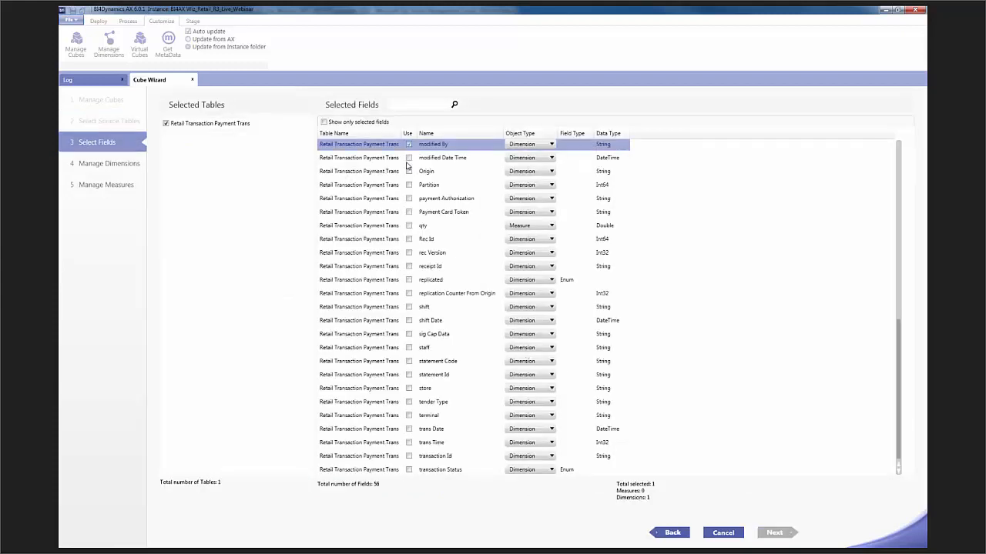
click(409, 226)
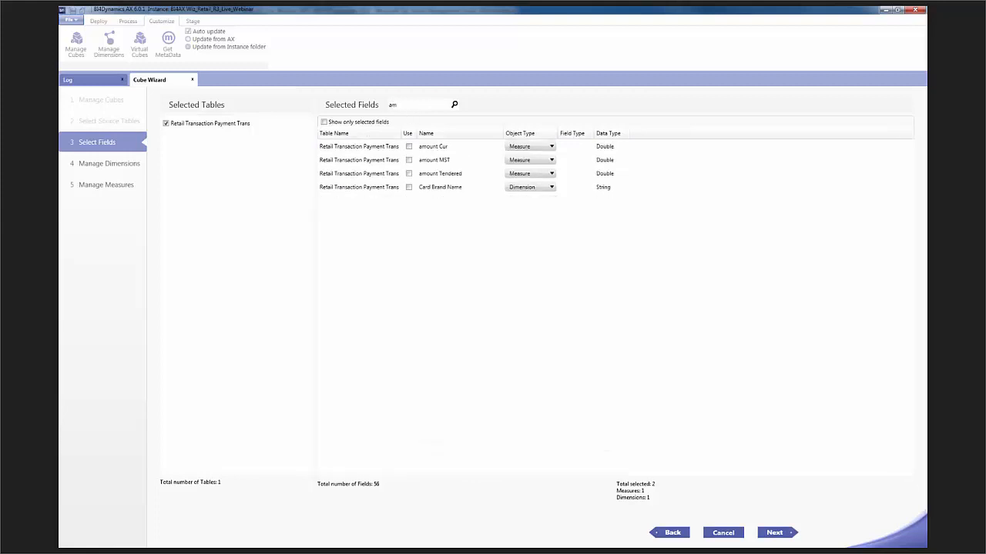
Include the amount Cur, amount MST and amount Tendered measures and the tender Type dimension of Retail Transaction Payment Trans
click(409, 147)
click(409, 160)
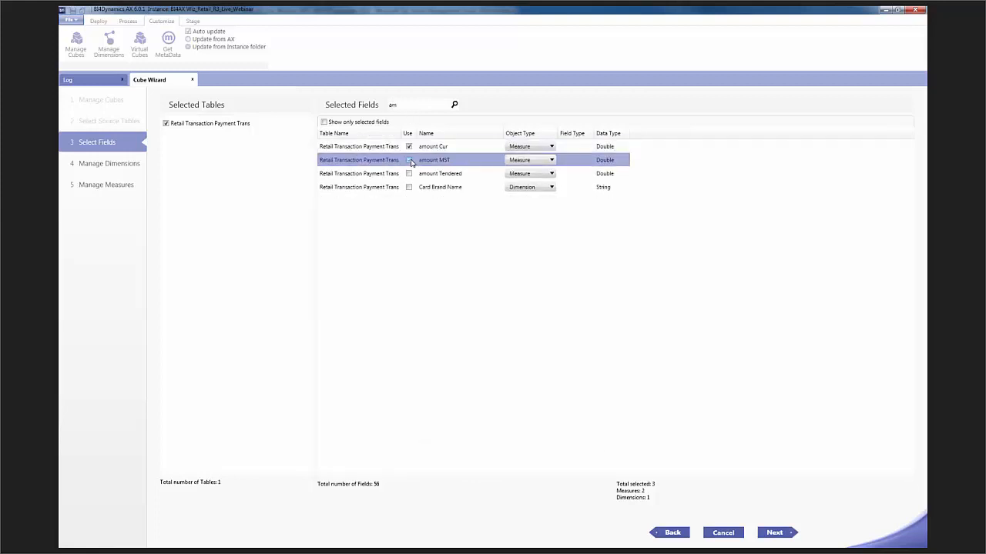
click(410, 174)
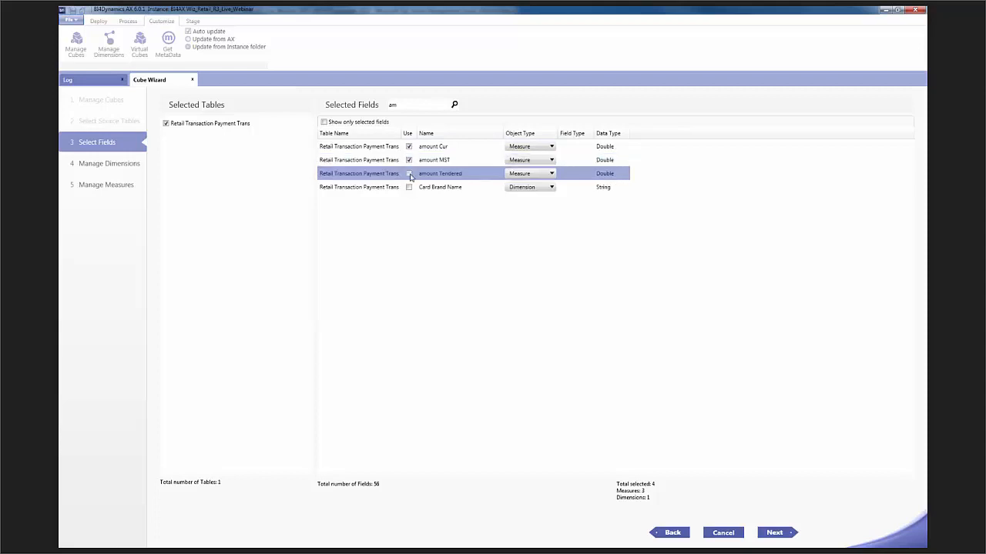
drag(399, 107, 372, 102)
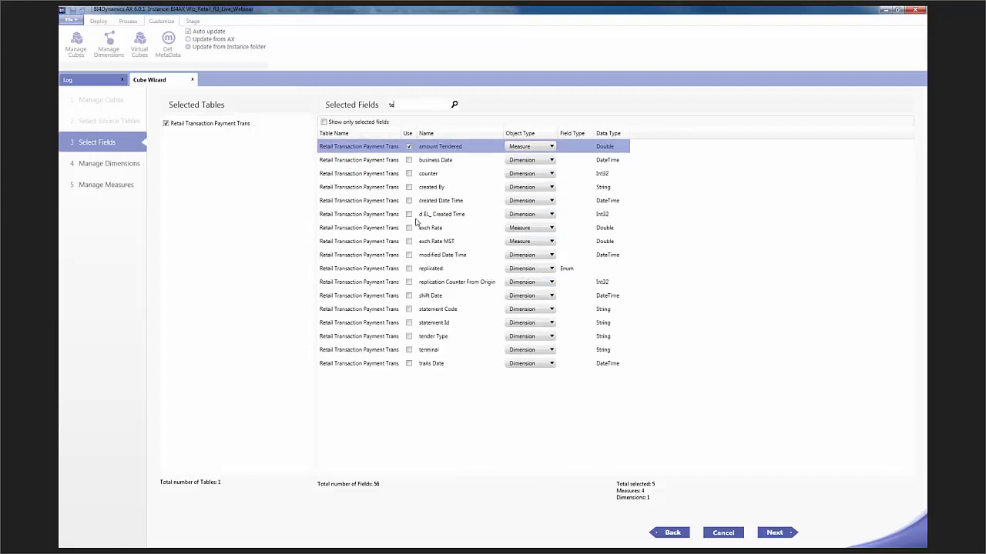
click(411, 339)
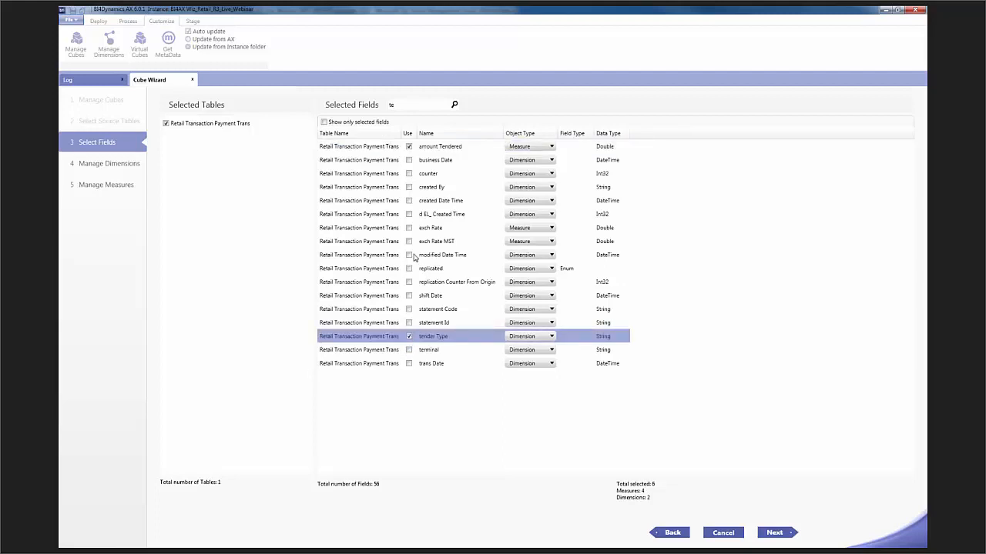
Include the trans Date, terminal and statement Id dimension fields of Retail Transaction Payment Trans
click(409, 363)
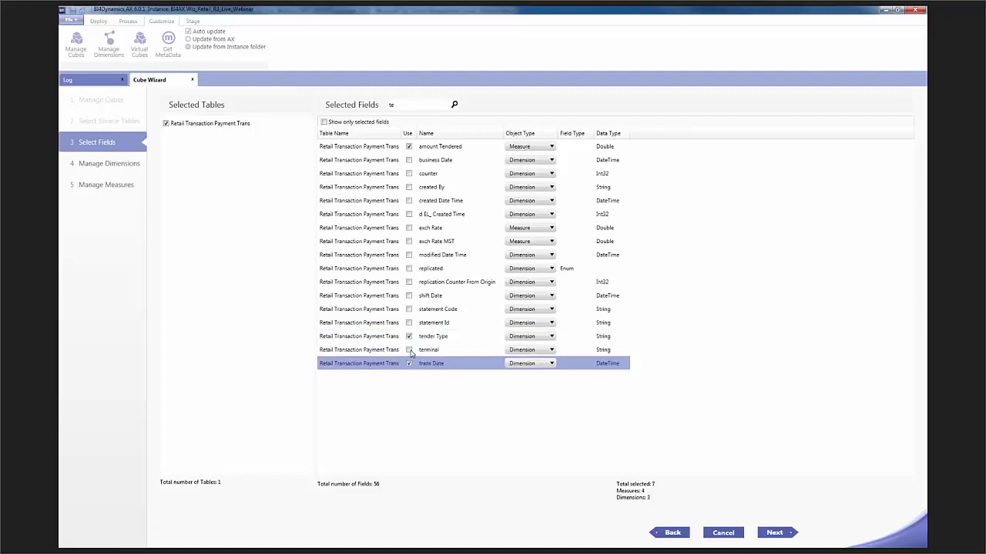
click(409, 351)
click(408, 323)
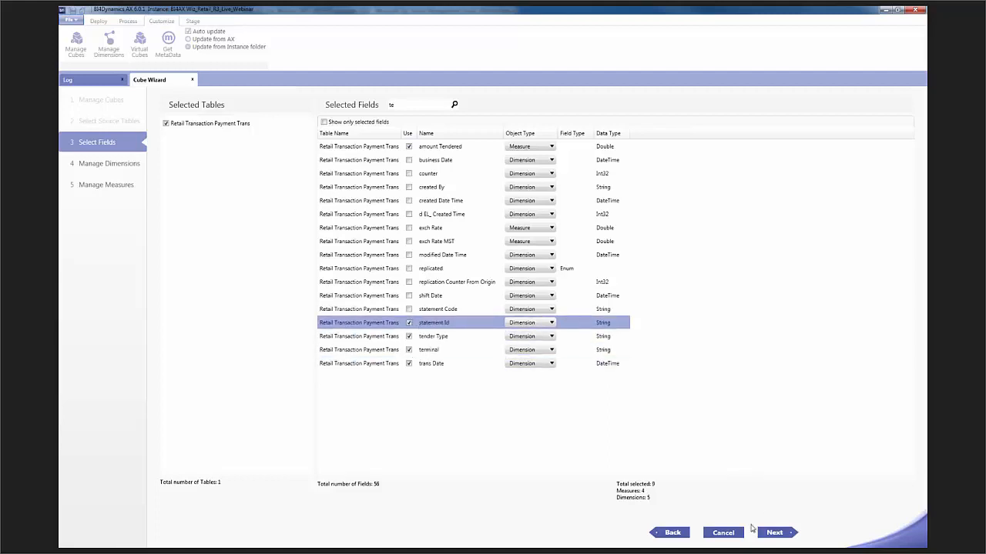
Proceed to dimension management and add the related Retail Loyalty Card table as a new dimension
click(774, 533)
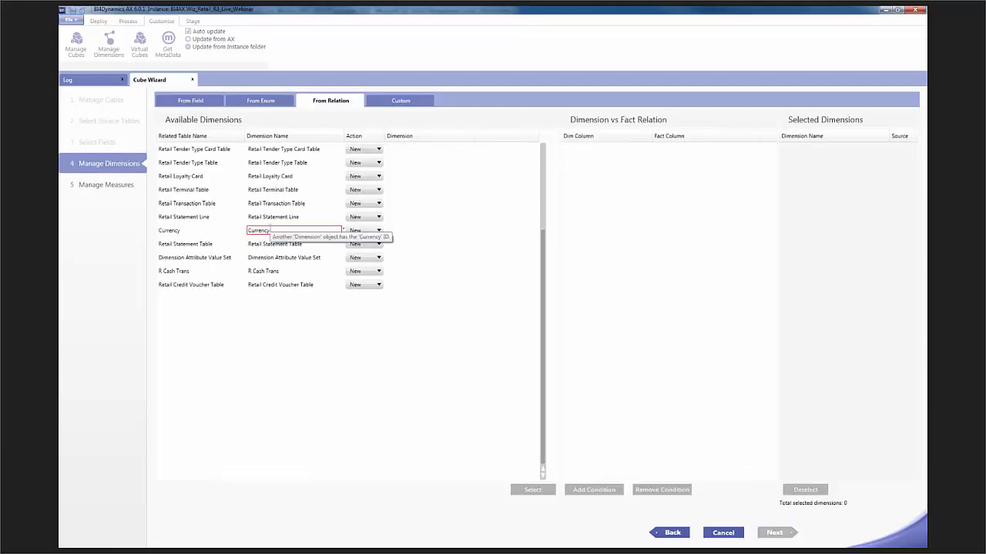
click(270, 230)
double_click(288, 177)
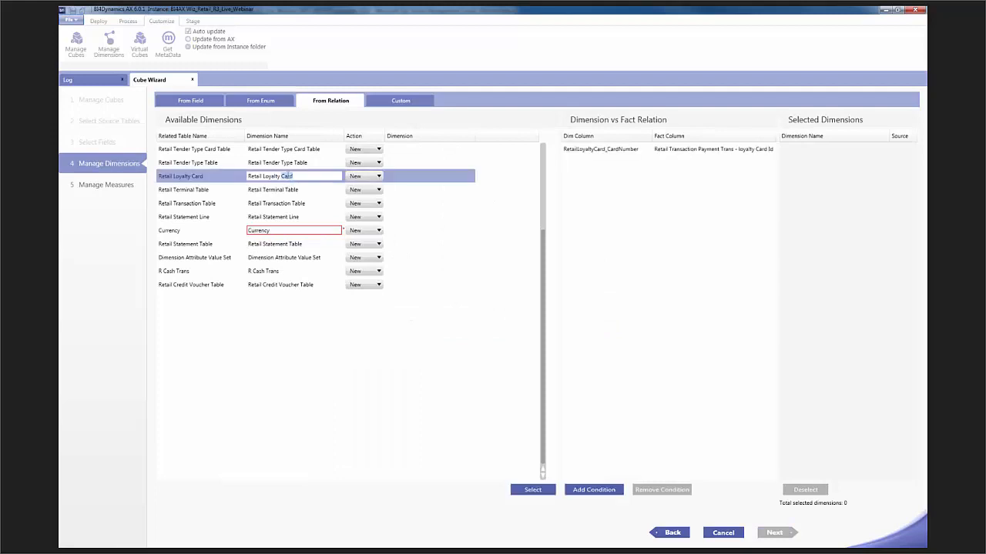
click(533, 490)
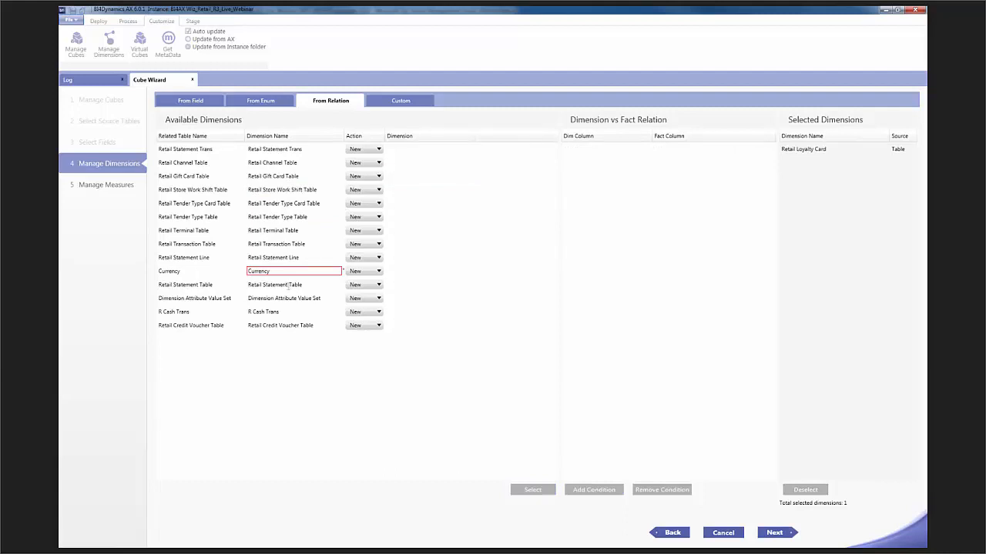
Name the Retail Channel Table relation's dimension Retail Channel and map it to the existing Retail Channel dimension
double_click(288, 162)
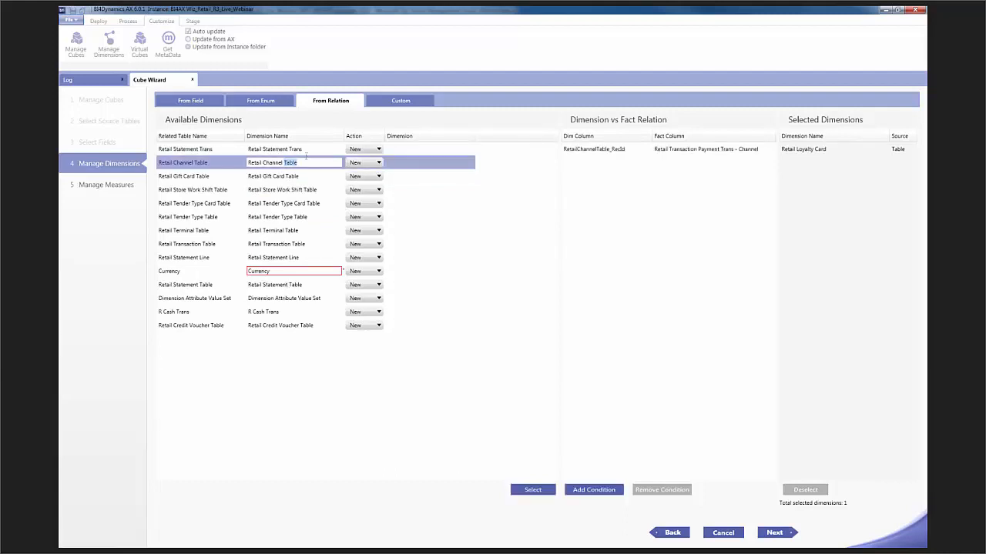
key(BackSpace)
click(365, 163)
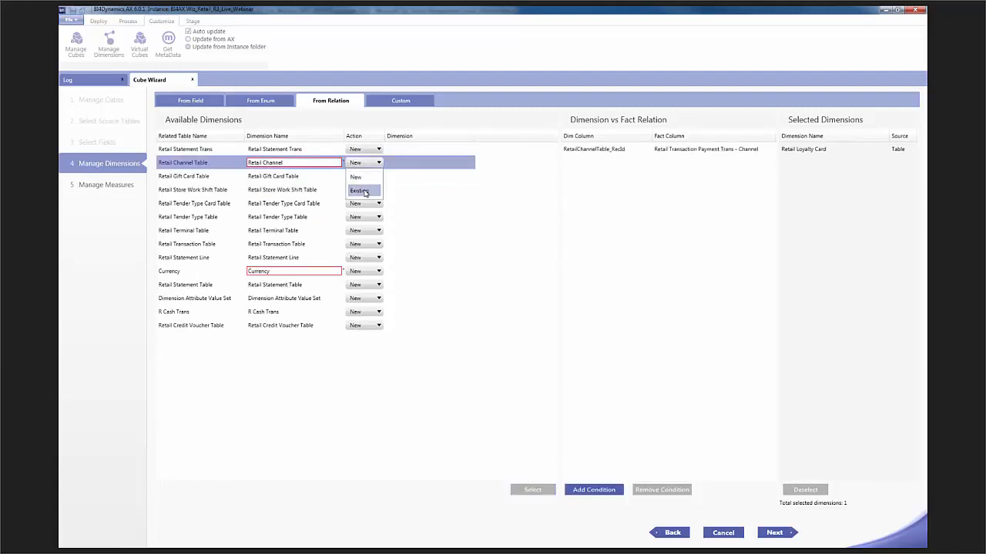
click(364, 192)
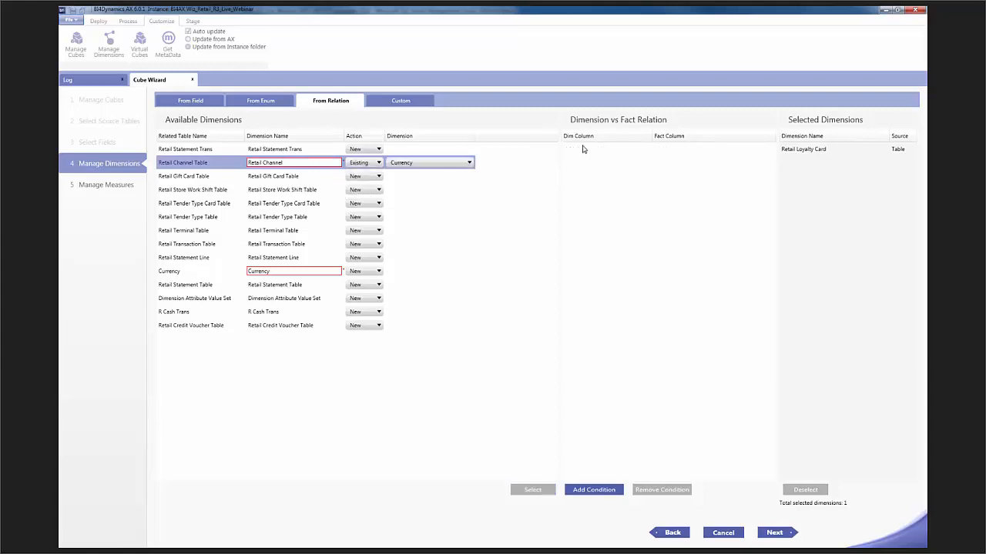
click(465, 164)
drag(470, 210, 475, 314)
click(437, 313)
Add a condition linking RetailChannelTable_RecId to Retail Transaction Payment Trans - Channel, and add the Retail Channel dimension to the fact
click(595, 490)
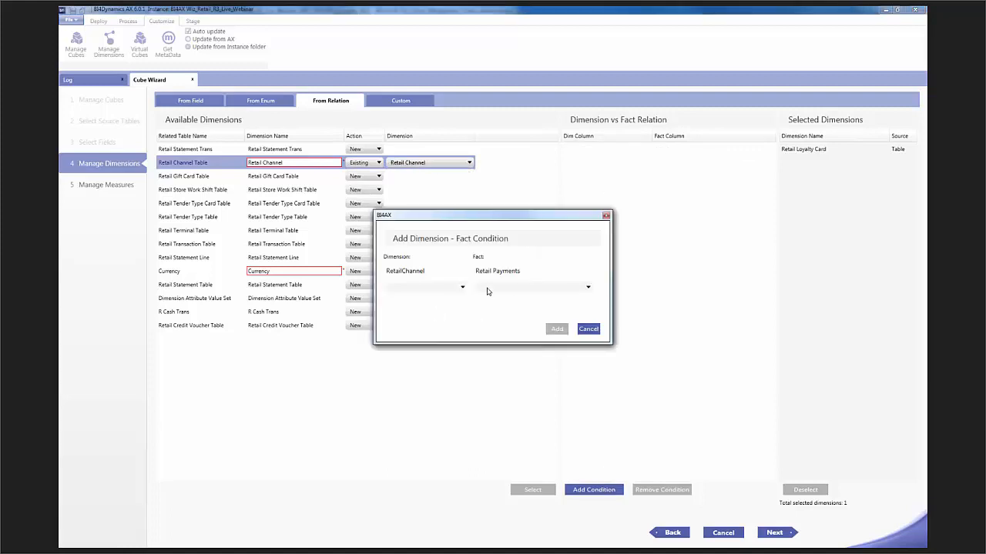
click(462, 287)
click(427, 300)
click(502, 291)
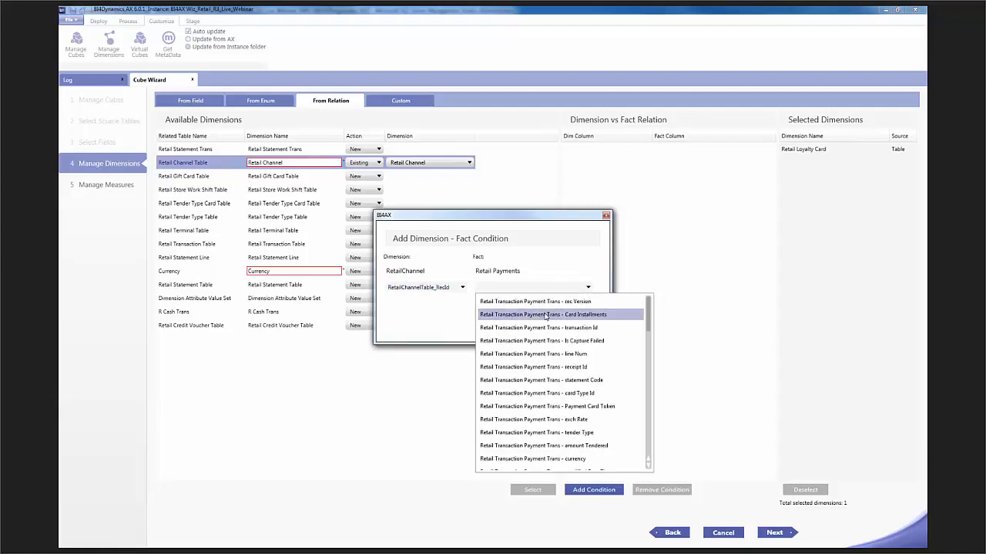
click(546, 316)
drag(560, 288, 607, 291)
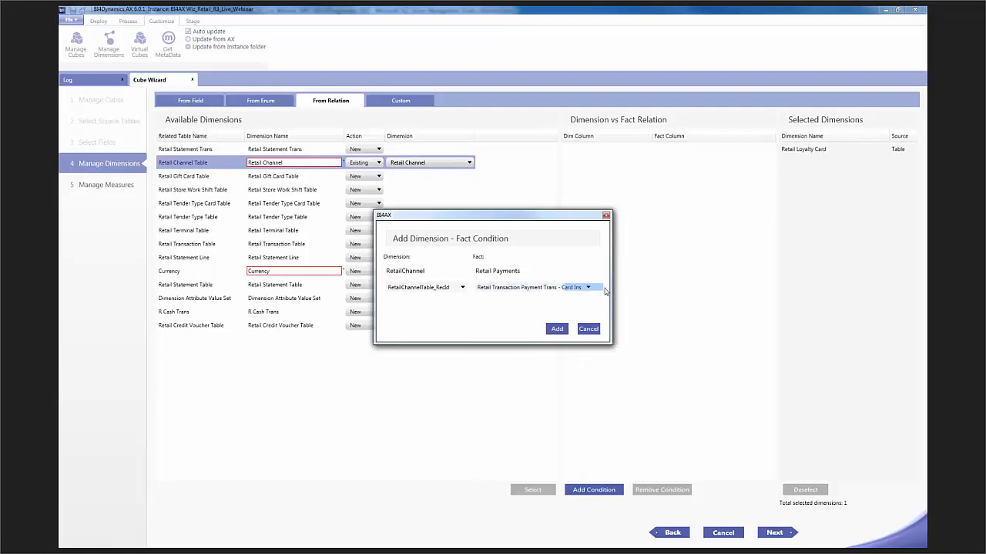
text(Channel)
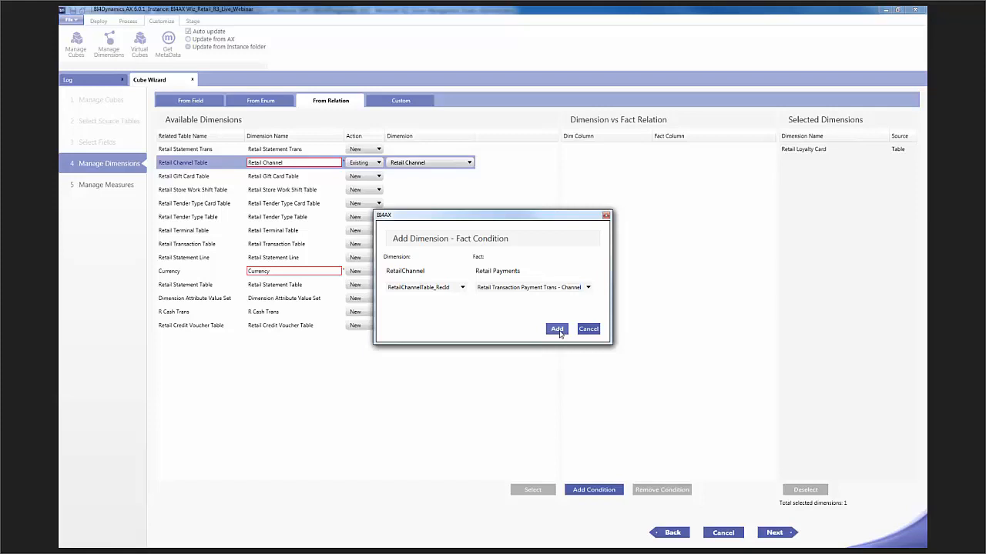
click(559, 329)
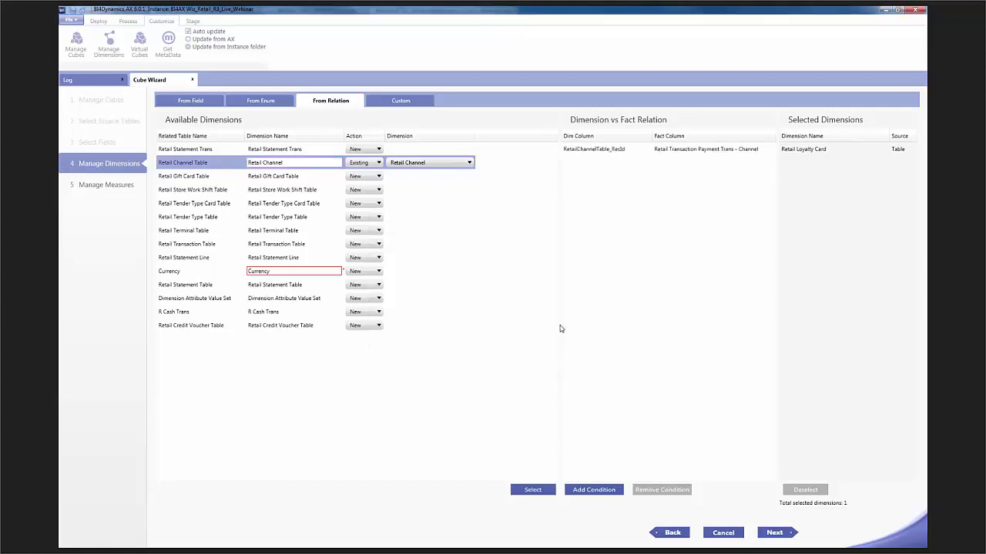
click(529, 490)
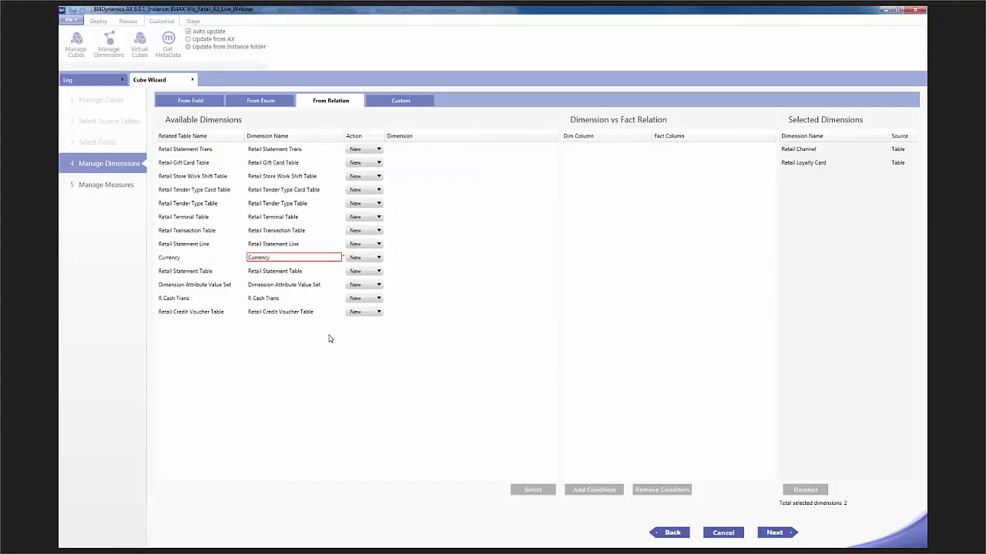
Add field-based dimensions from tenderType and from transDate, naming the latter Date
click(205, 101)
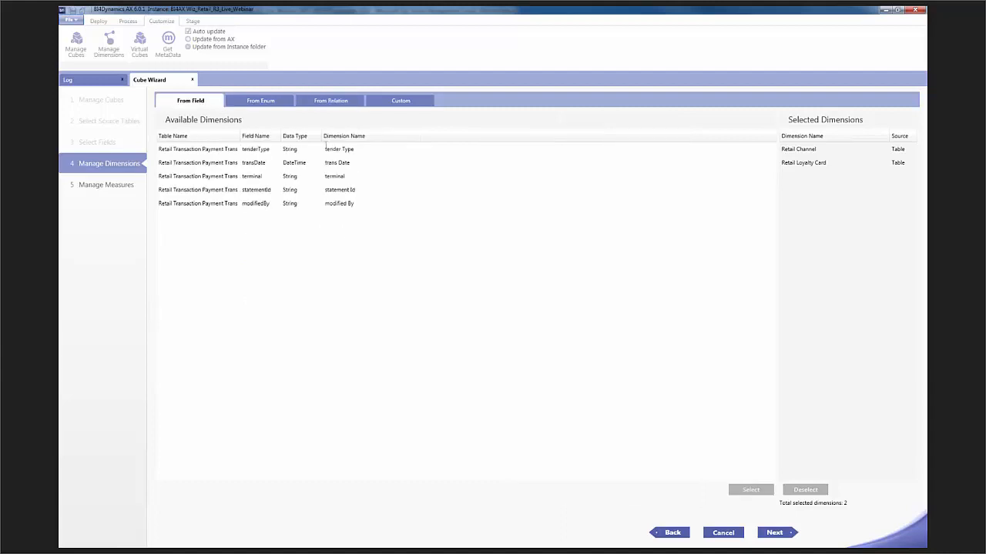
click(328, 148)
click(748, 490)
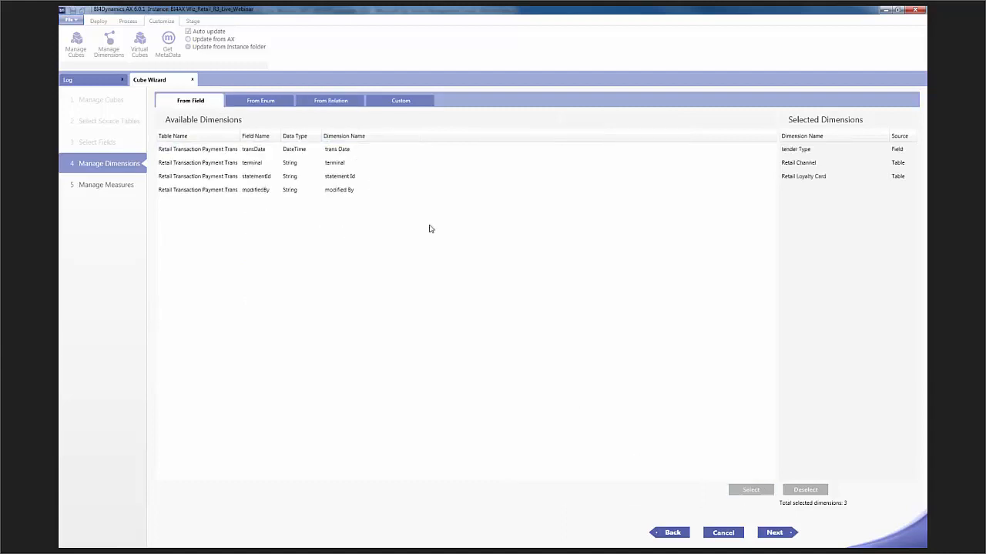
double_click(337, 151)
key(Delete)
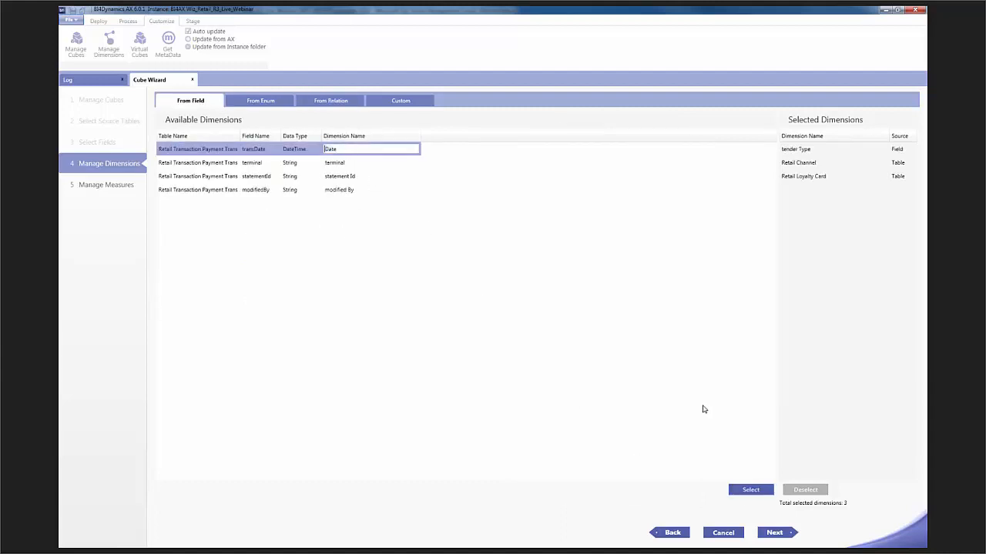
click(750, 490)
Add the terminal field as a dimension and the statementId field as a dimension named Payment statement Id
click(375, 152)
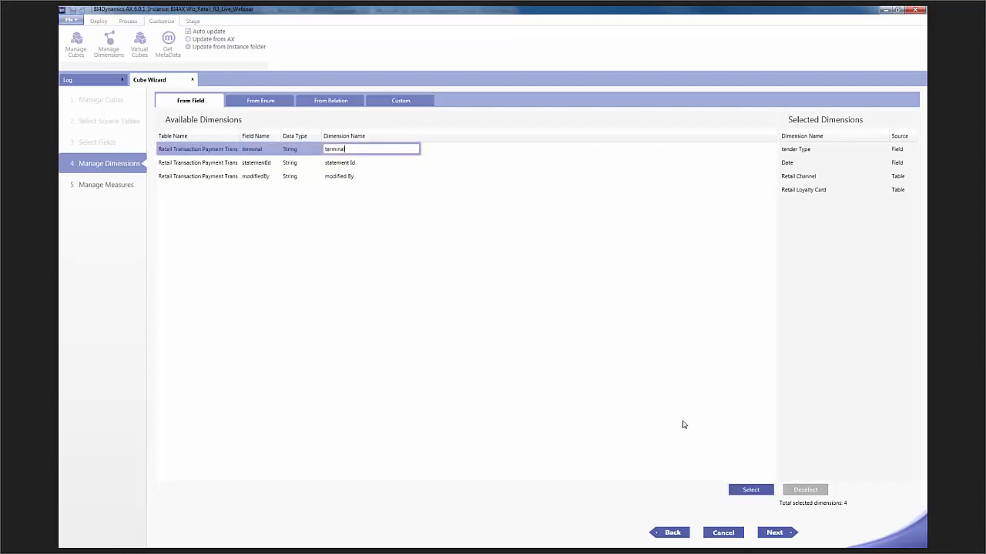
click(750, 490)
click(373, 150)
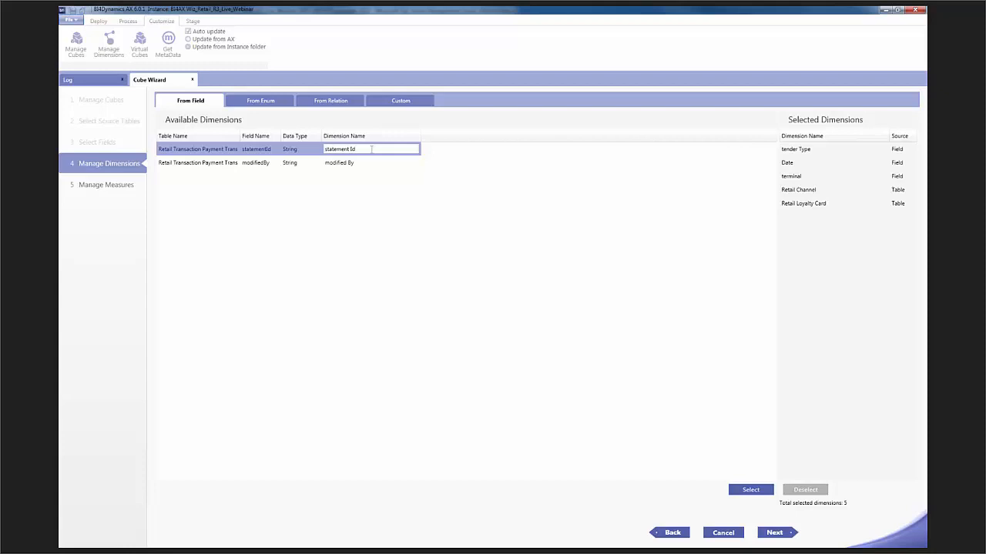
key(Home)
text(Payment)
click(750, 490)
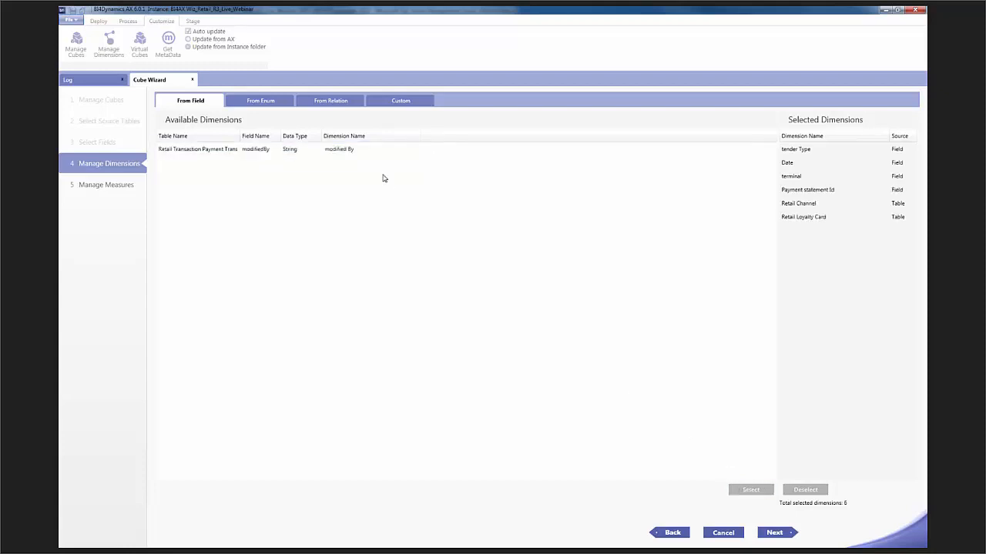
Add the modified By field as a dimension, check the enum and custom dimension sources, and proceed to the measures
click(369, 152)
click(748, 491)
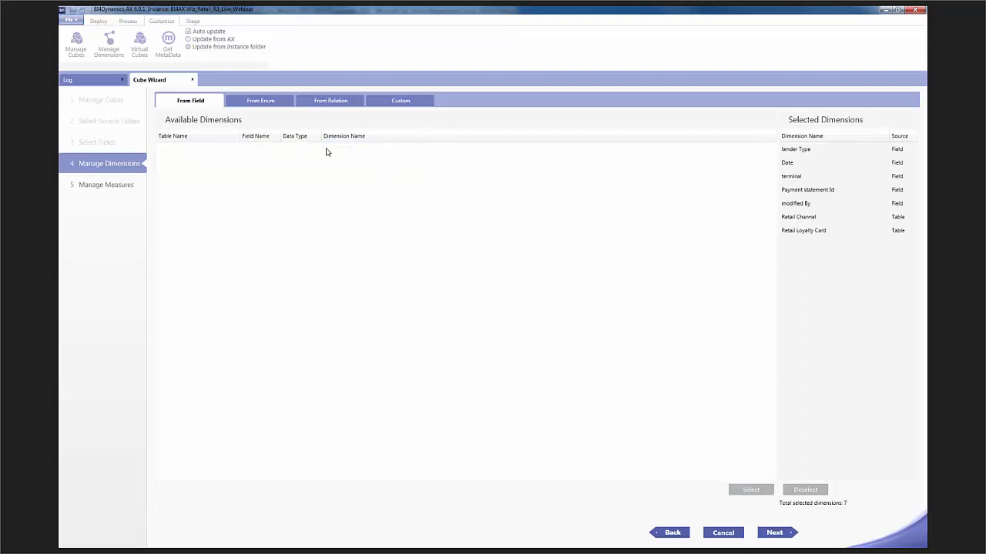
click(272, 103)
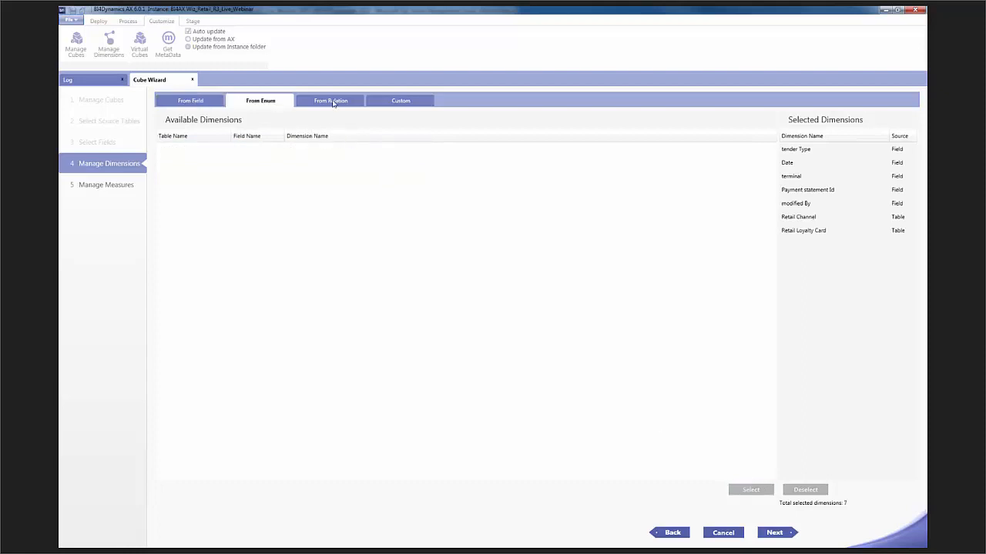
click(386, 101)
click(778, 539)
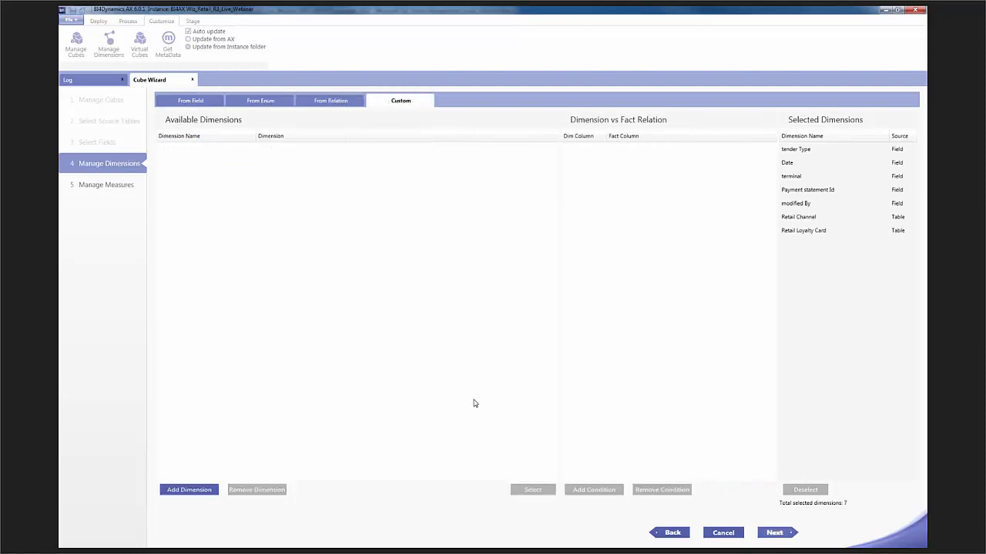
Rename the qty measure to No of payments and save the same text as its English (United States) translation
click(329, 164)
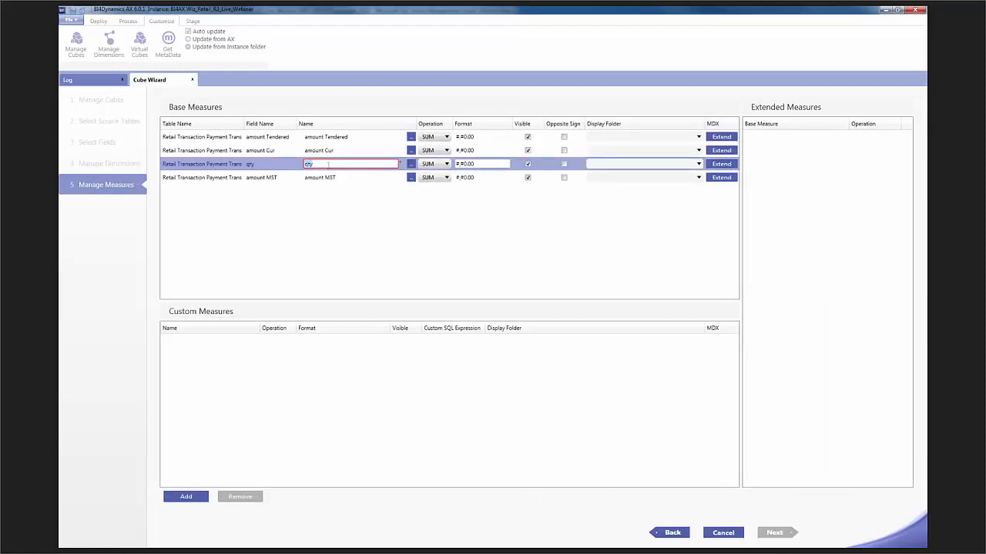
text(No of payments)
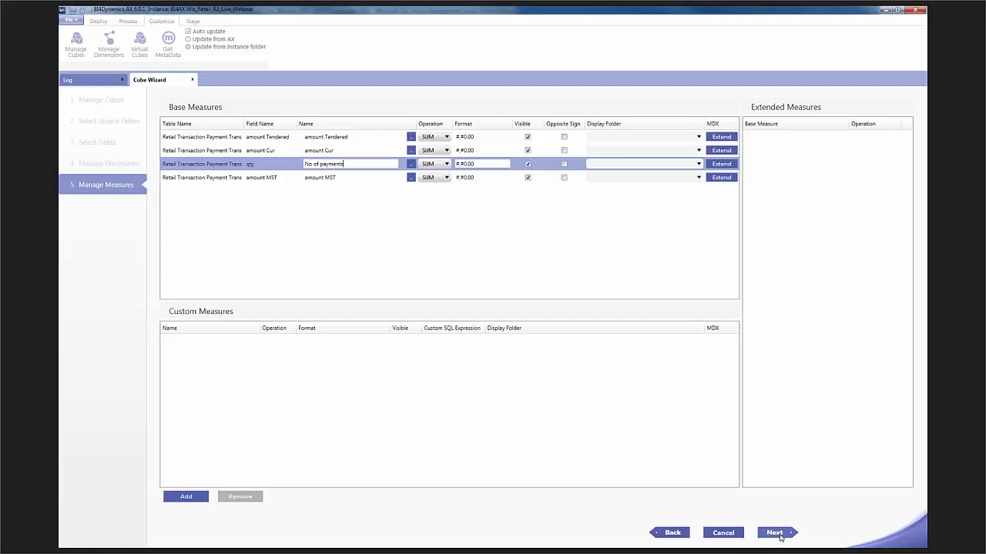
triple_click(316, 165)
key(ctrl+c)
click(411, 164)
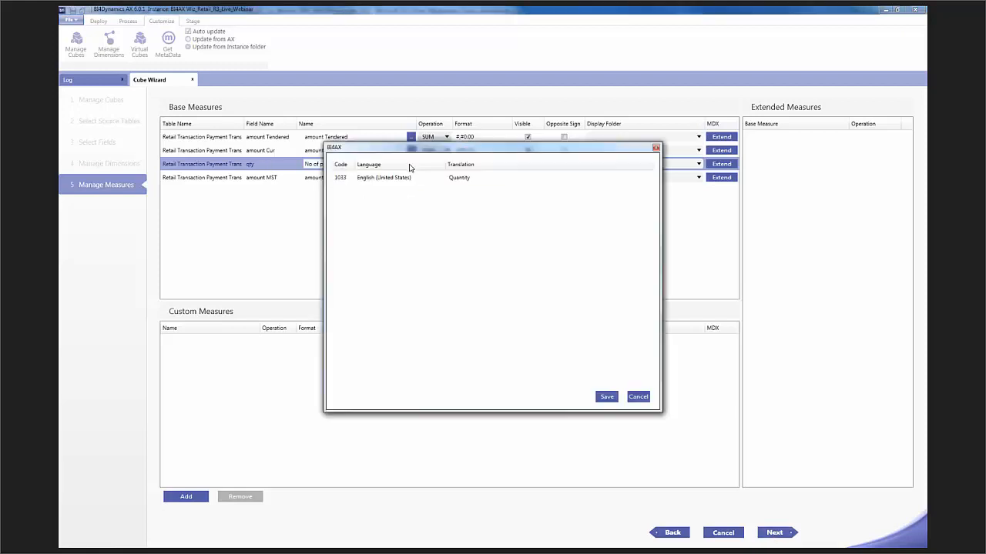
click(472, 178)
key(ctrl+v)
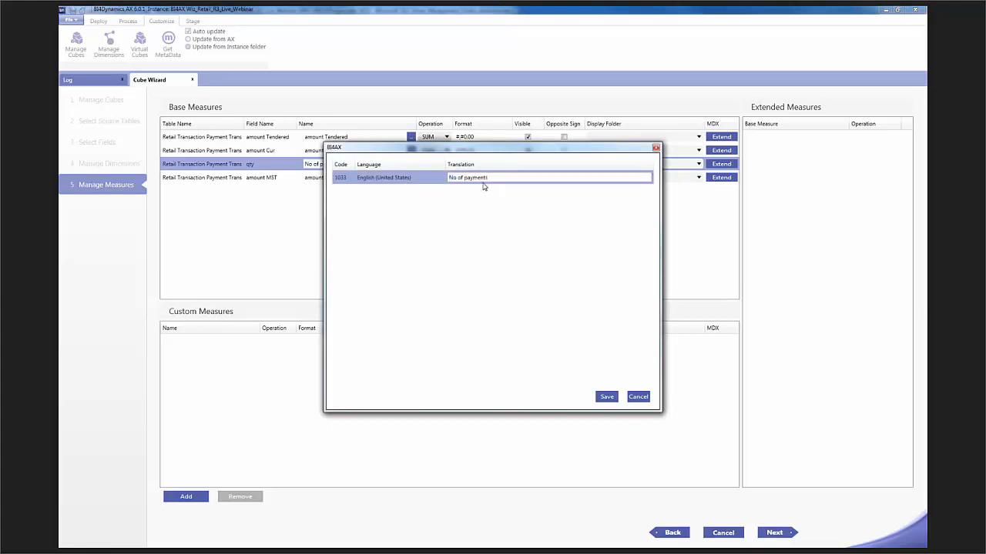
click(606, 398)
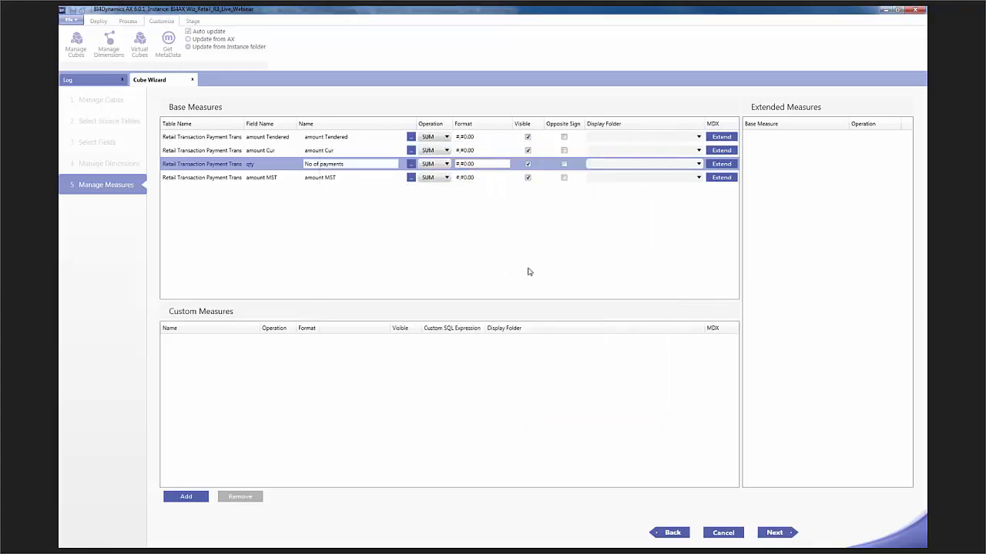
Finish the Retail Payments fact, then save the Retail Analysis cube and generate its SQL scripts
click(772, 532)
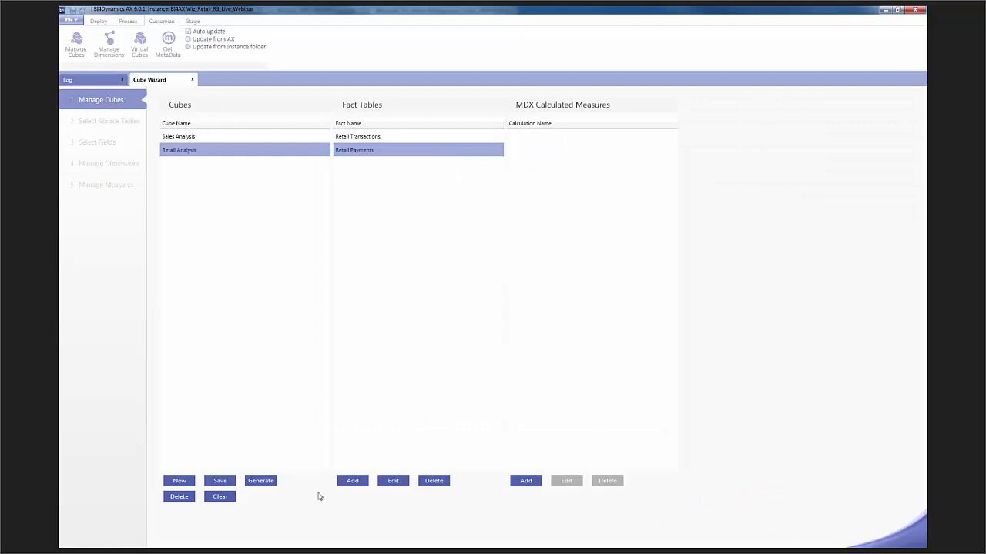
click(220, 480)
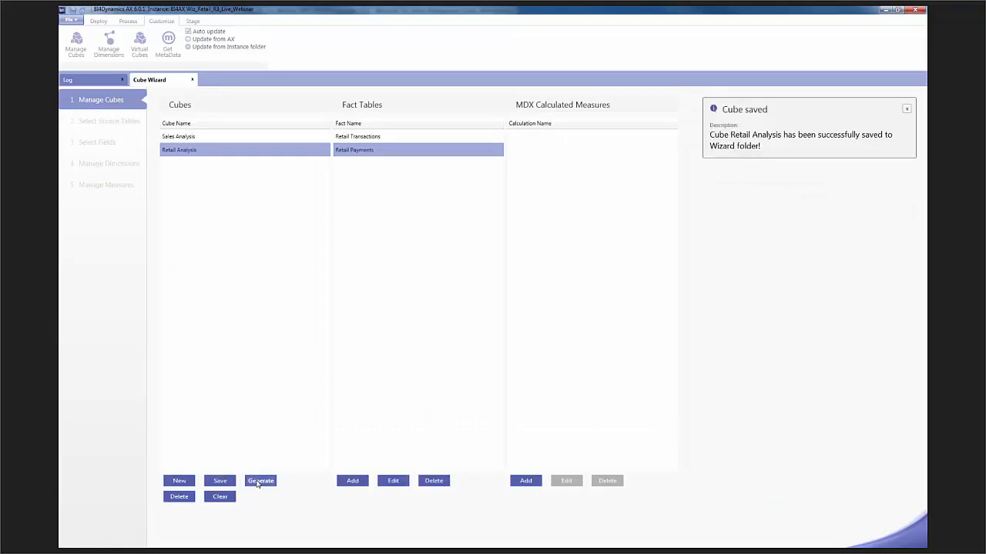
click(260, 482)
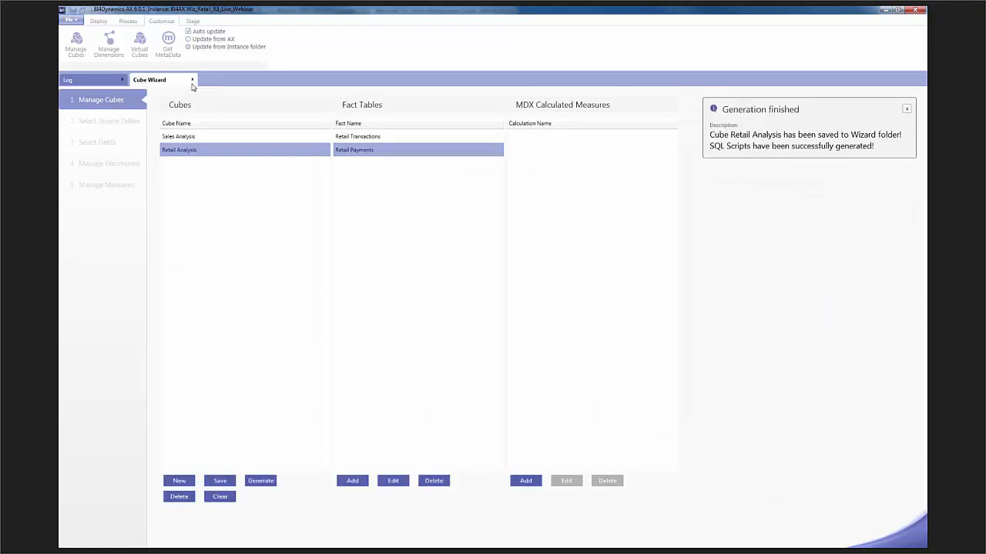
Close the Cube Wizard and deploy the whole solution, overwriting the existing data warehouse
click(192, 80)
click(98, 21)
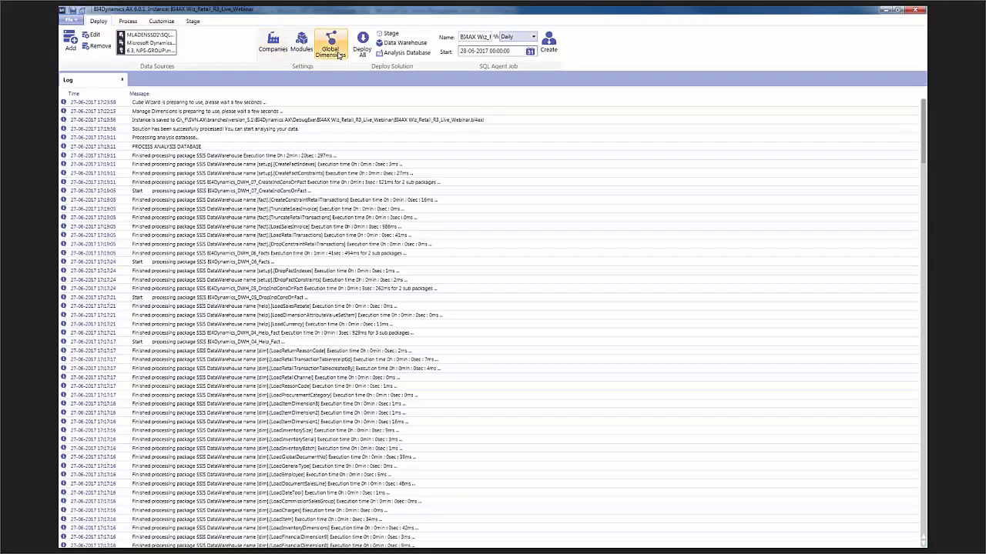
click(356, 48)
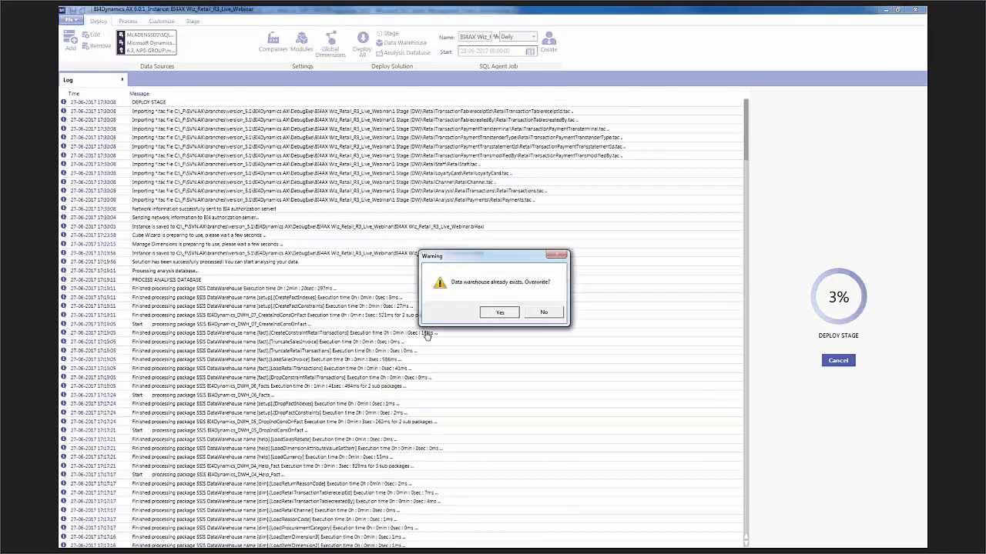
click(500, 313)
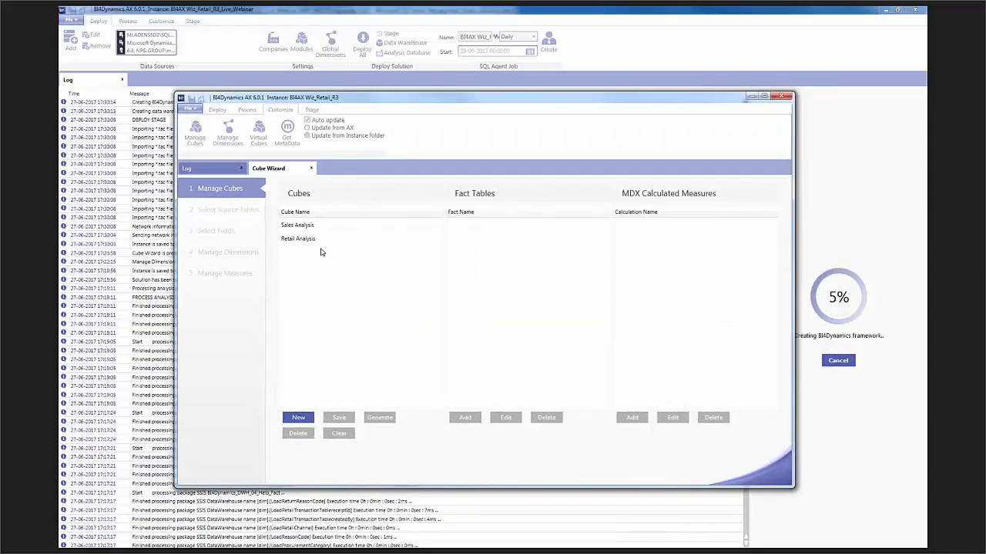
Show the fact tables and calculated measures of the Retail Analysis cube in the BI4AX Wiz_Retail_R3 instance
click(298, 238)
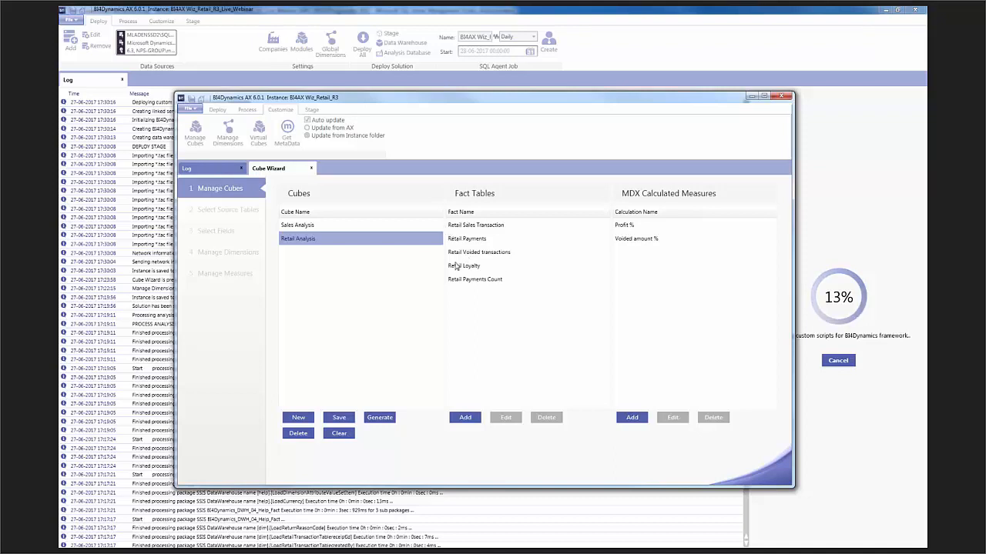
Go through the Retail Analysis fact tables one by one, from Retail Sales Transaction to Retail Payments Count
click(482, 225)
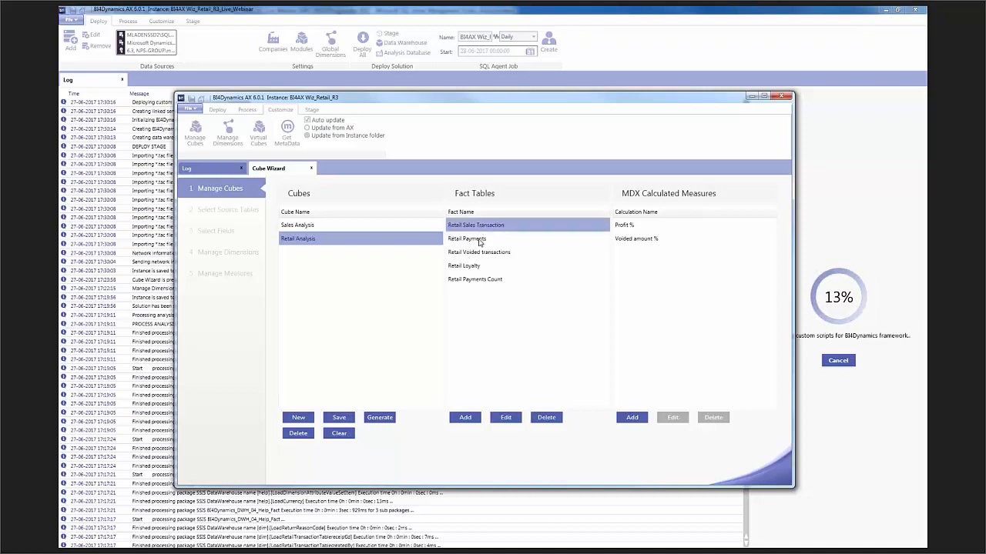
click(482, 240)
click(482, 254)
click(479, 268)
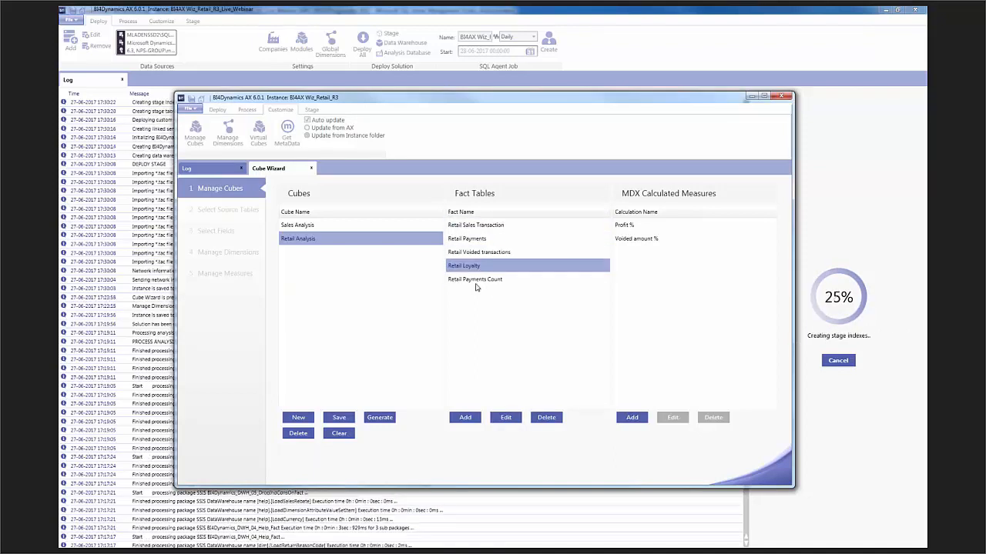
click(478, 280)
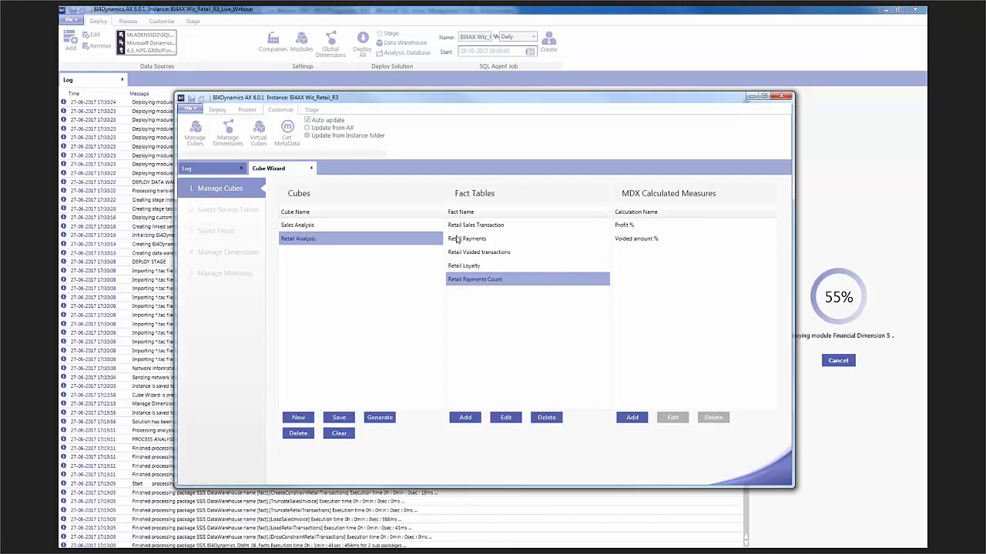
Open the Retail Sales Transaction fact and examine its source tables and field selection
click(463, 227)
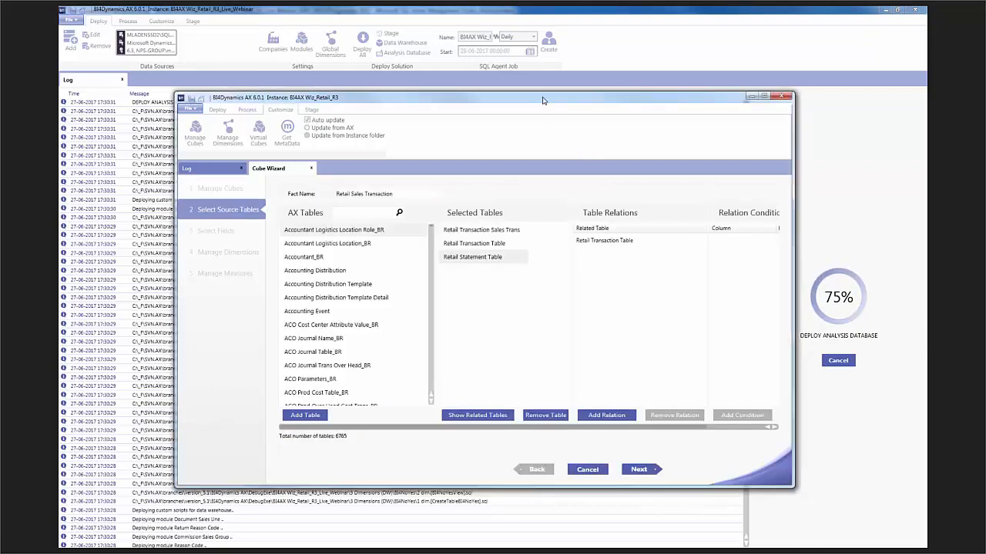
drag(542, 100, 494, 74)
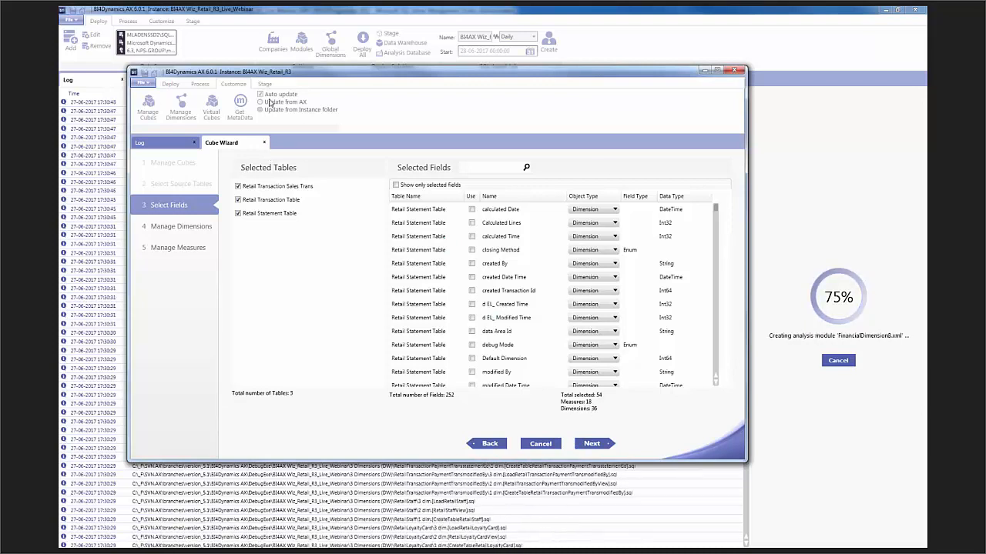
drag(338, 73, 60, 108)
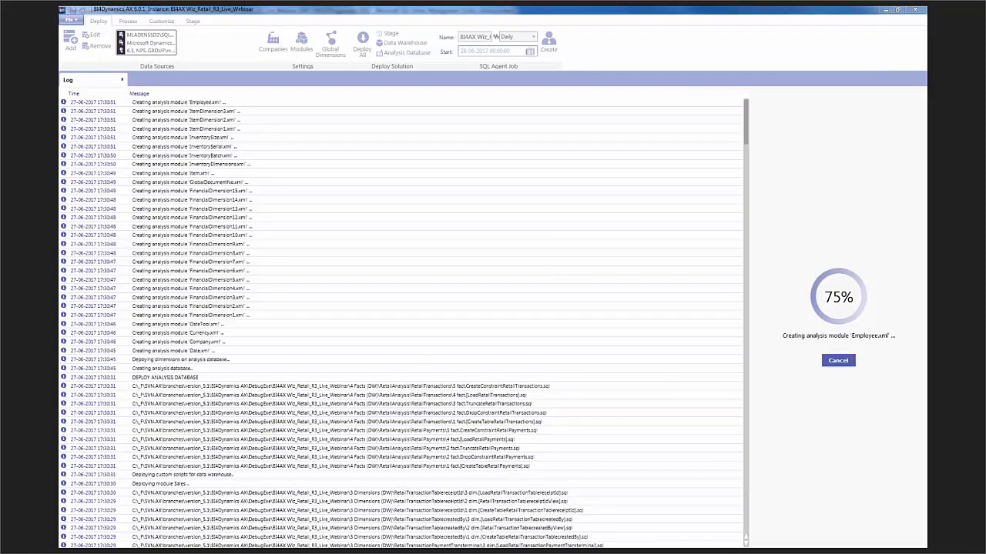
Switch to the AX Retail by Wizard v1.1 workbook in Excel and examine the Retail Sales Transaction measures, including Discount, for the Measures pivot table
drag(60, 107, 395, 110)
double_click(379, 111)
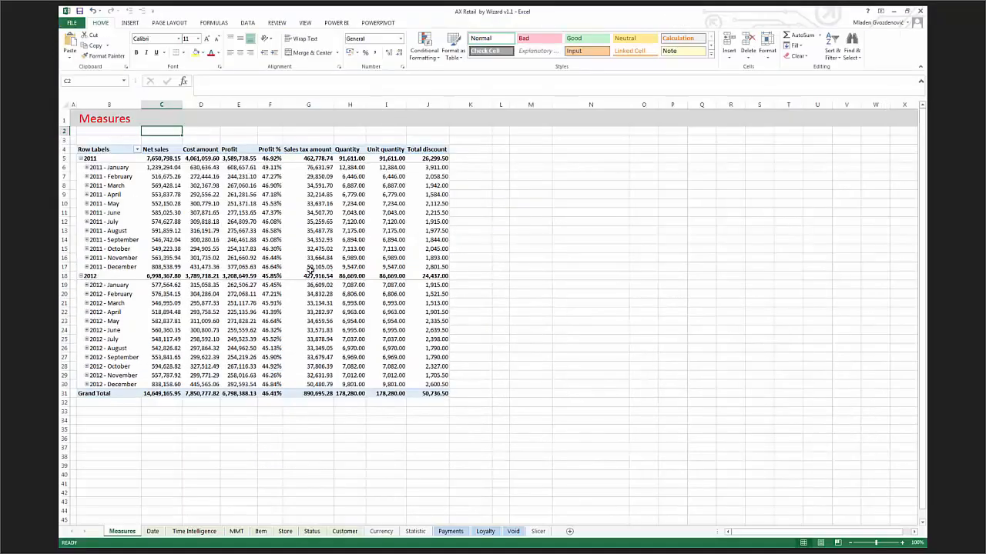
click(209, 203)
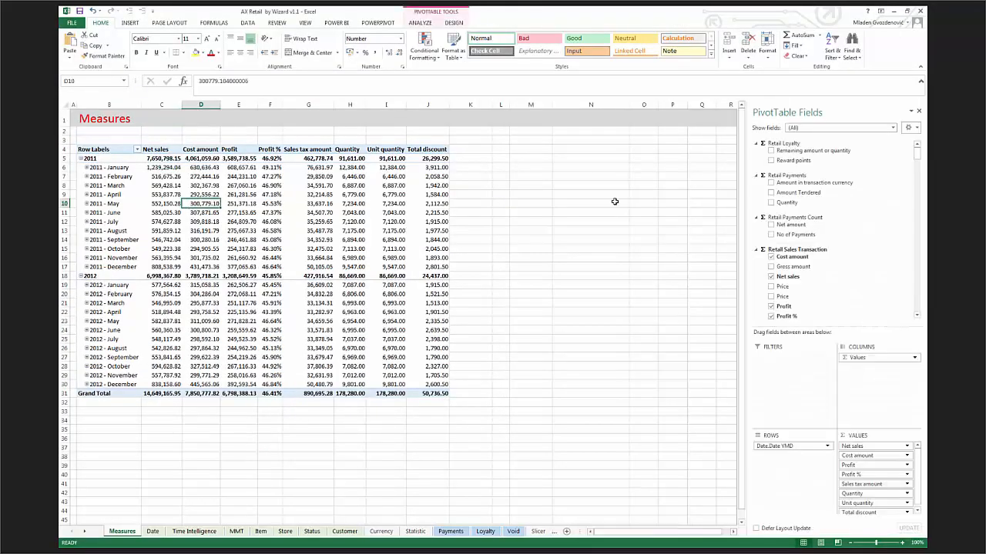
click(857, 129)
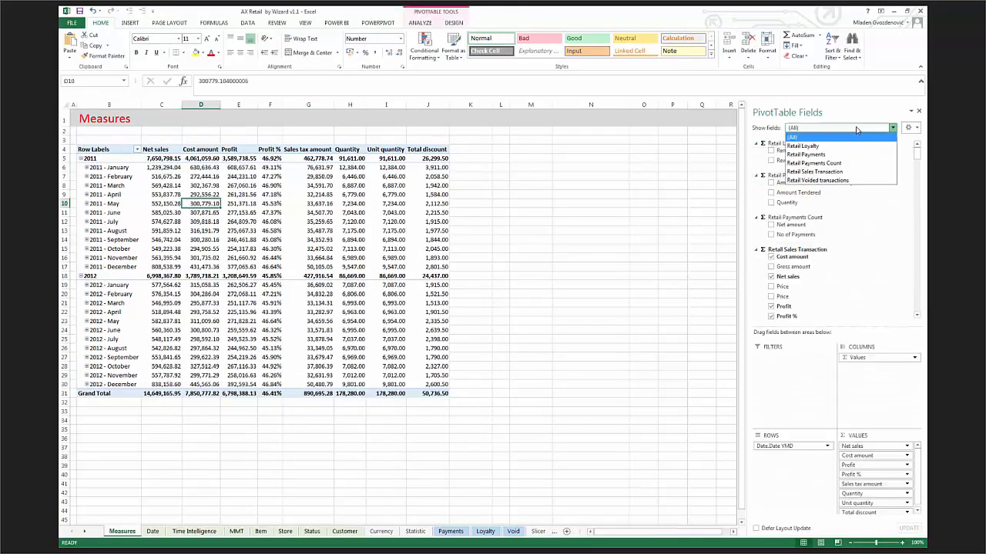
click(832, 172)
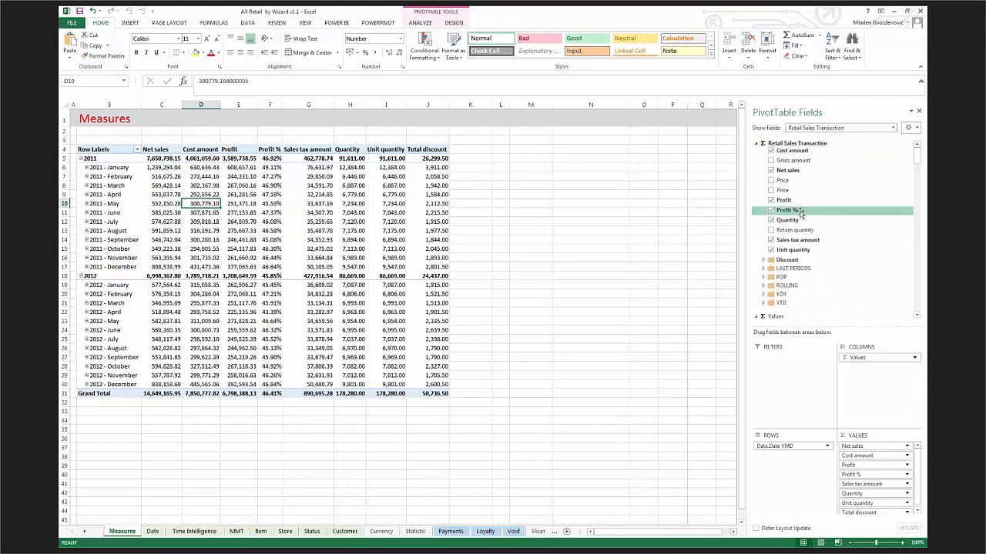
click(763, 260)
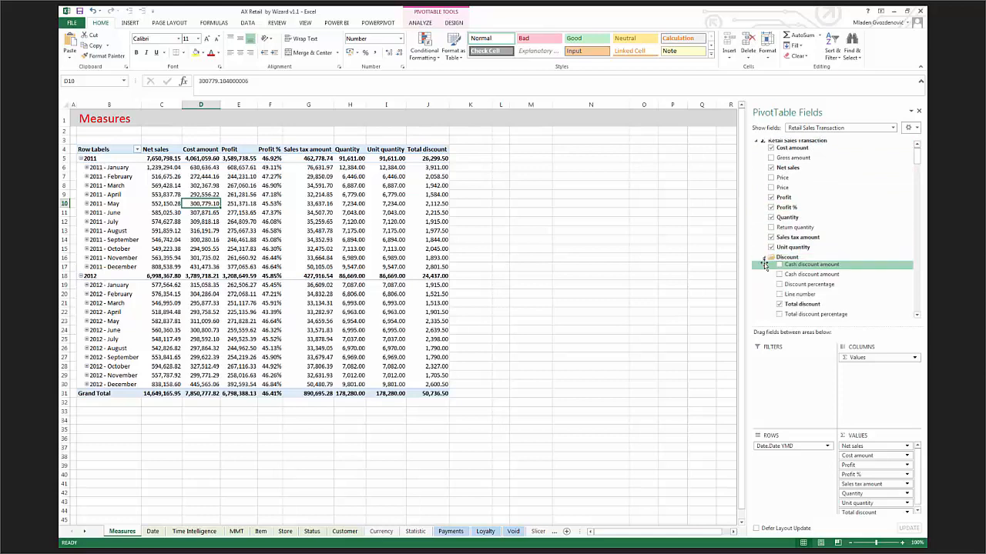
click(917, 315)
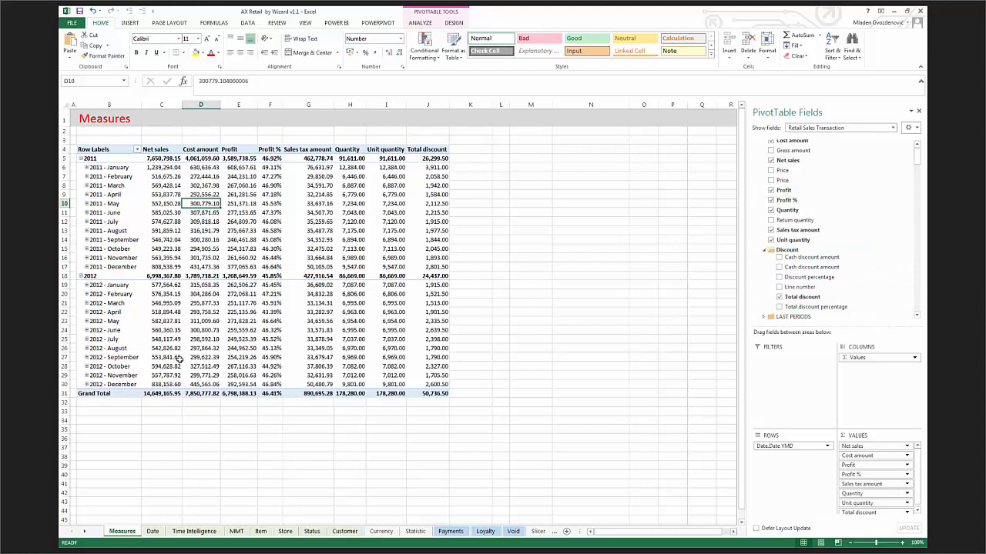
Compare the monthly net sales of the calendar date and fiscal date pivot tables on the Date sheet
click(153, 531)
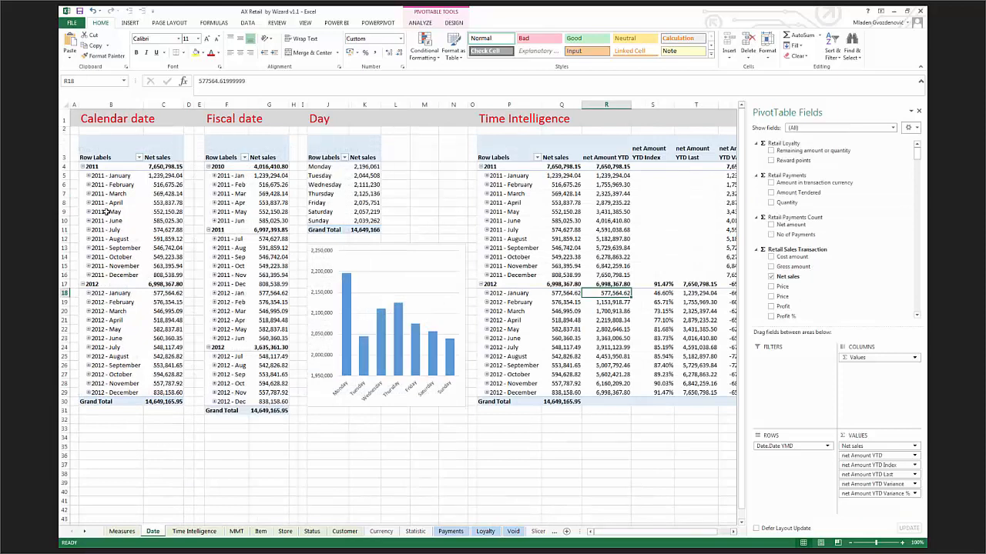
drag(106, 193, 108, 265)
drag(225, 193, 235, 302)
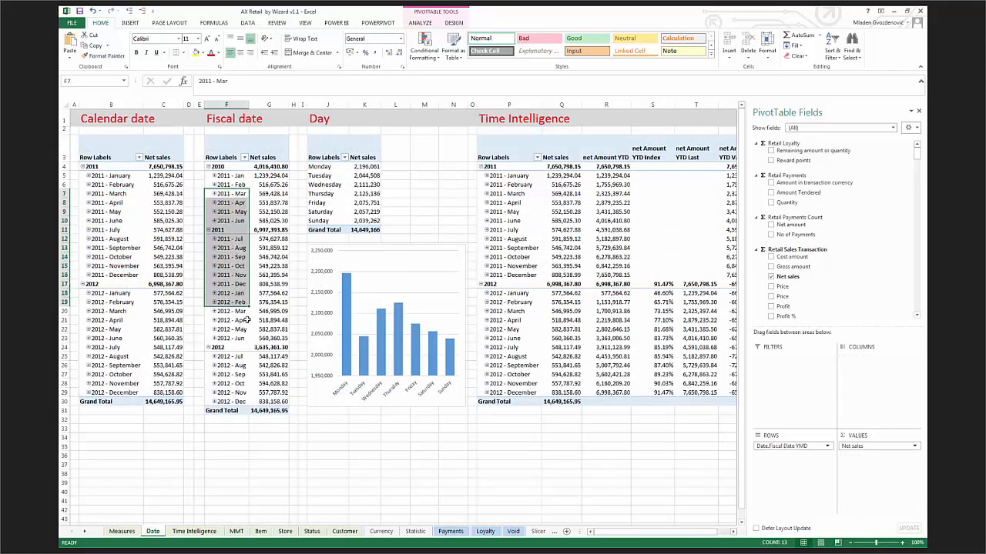
click(234, 240)
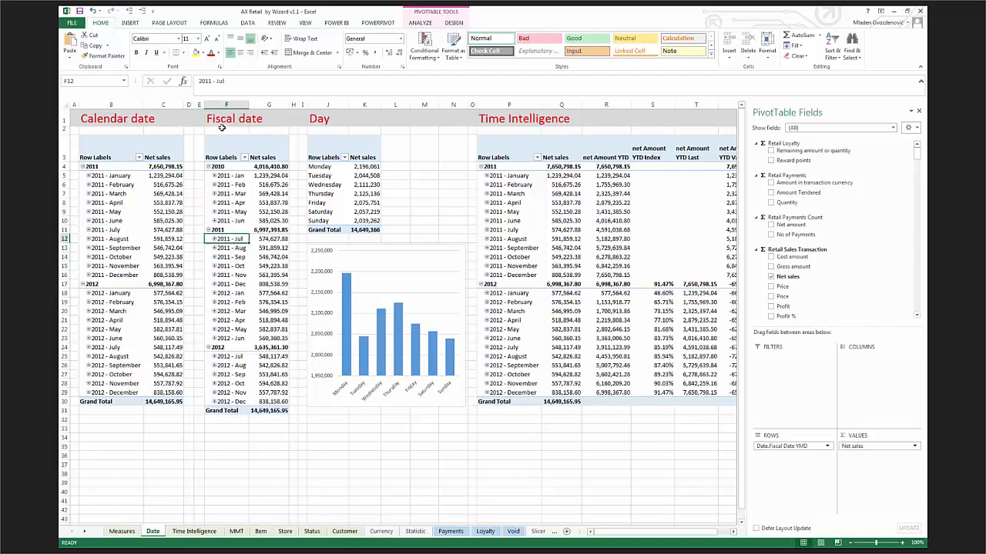
drag(247, 239, 253, 238)
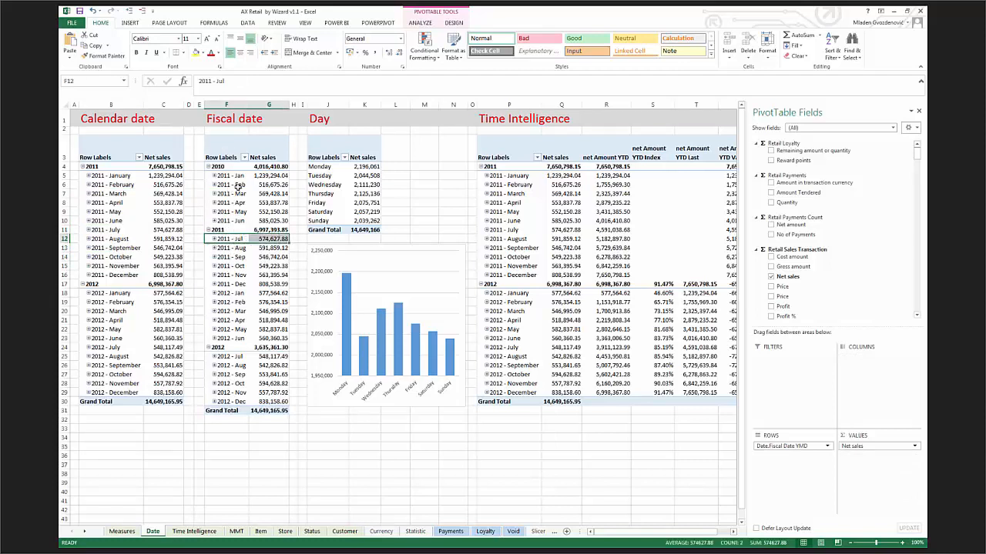
Examine the YTD measures behind the Date sheet's Time Intelligence pivot table and view the full Time Intelligence sheet
click(514, 248)
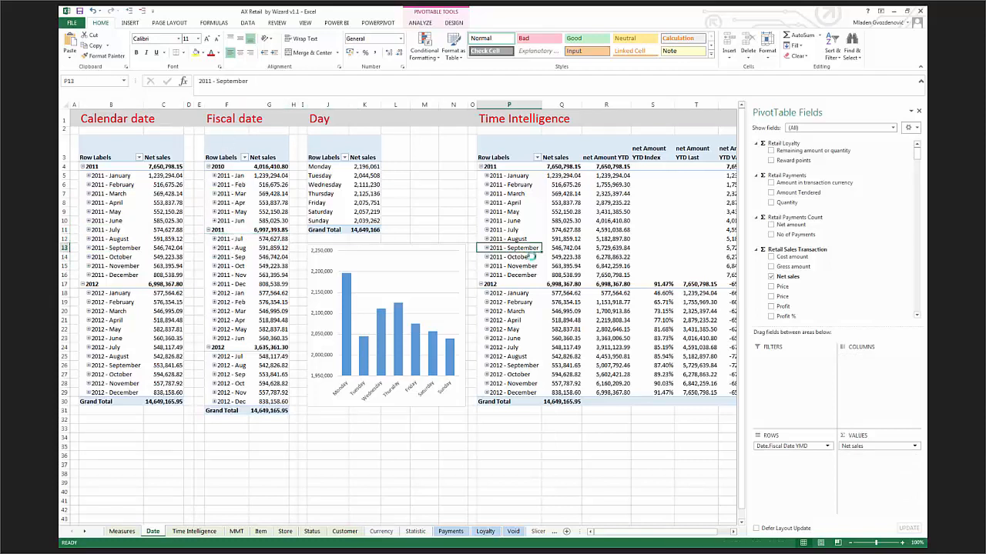
scroll(917, 155, down, 8)
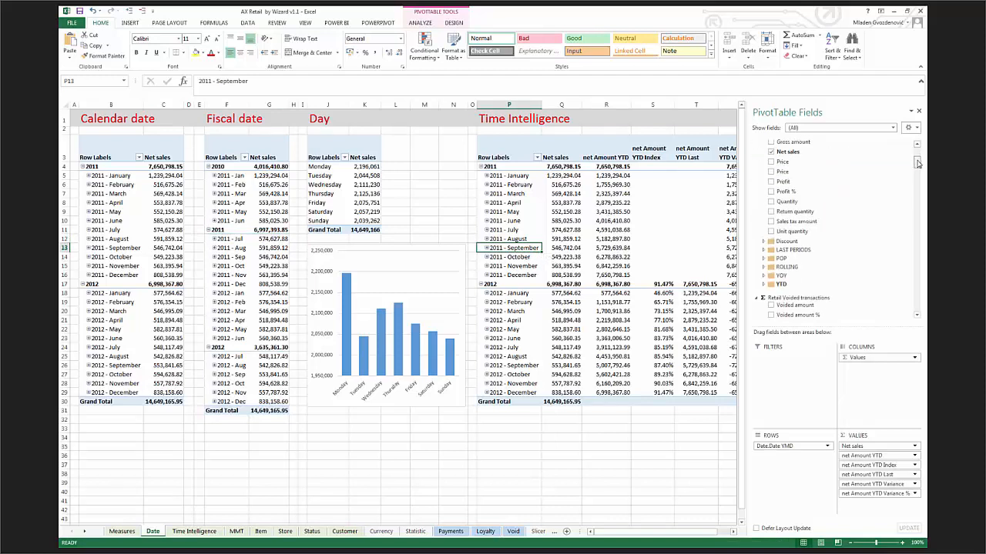
click(764, 193)
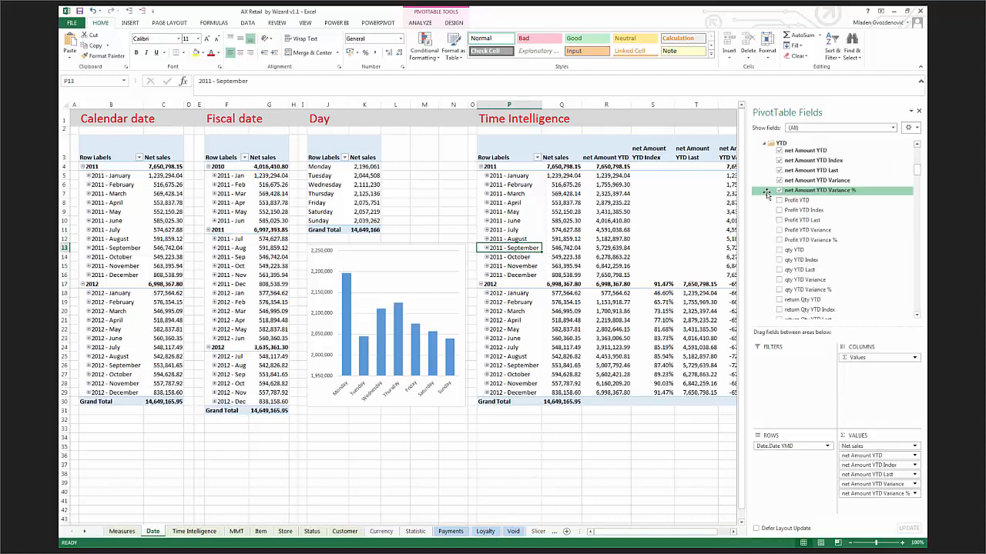
click(652, 211)
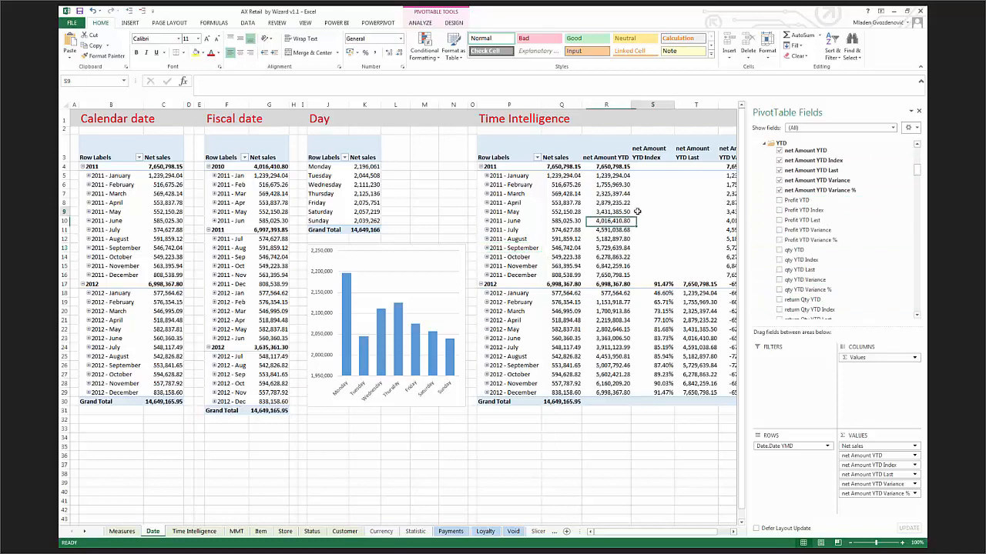
click(202, 531)
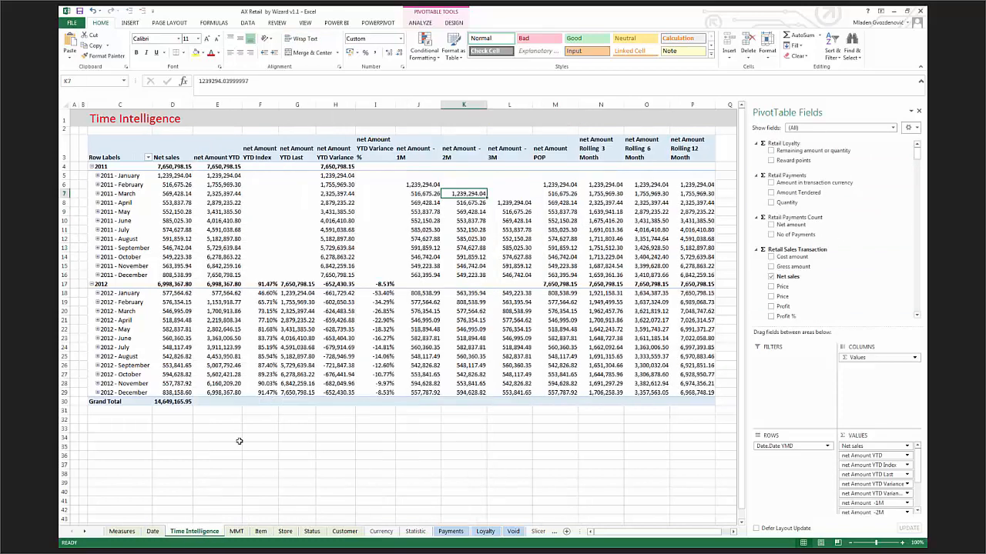
On the MMT sheet, replace Quantity in the pivot table's values with the Profit measure from Retail Sales Transaction
click(234, 532)
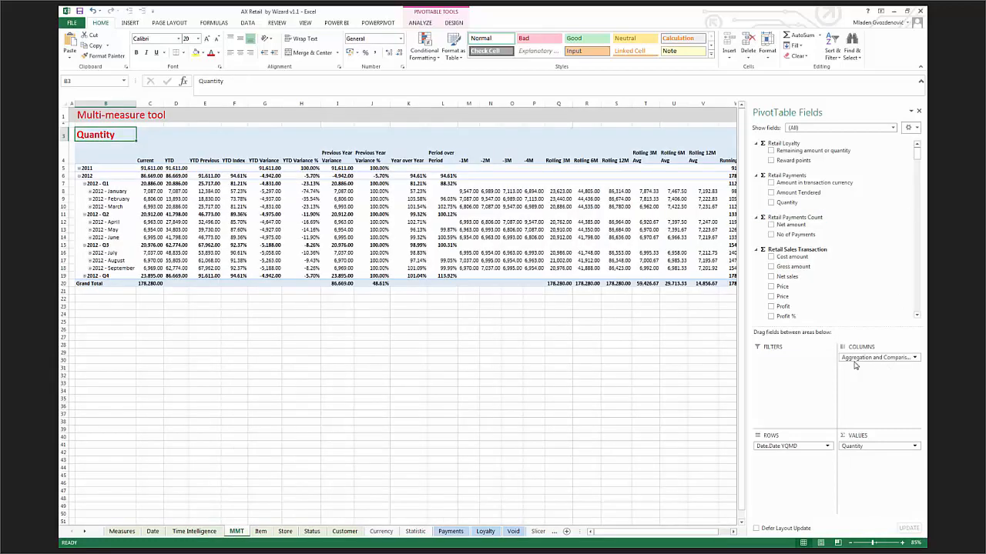
drag(917, 154, 916, 172)
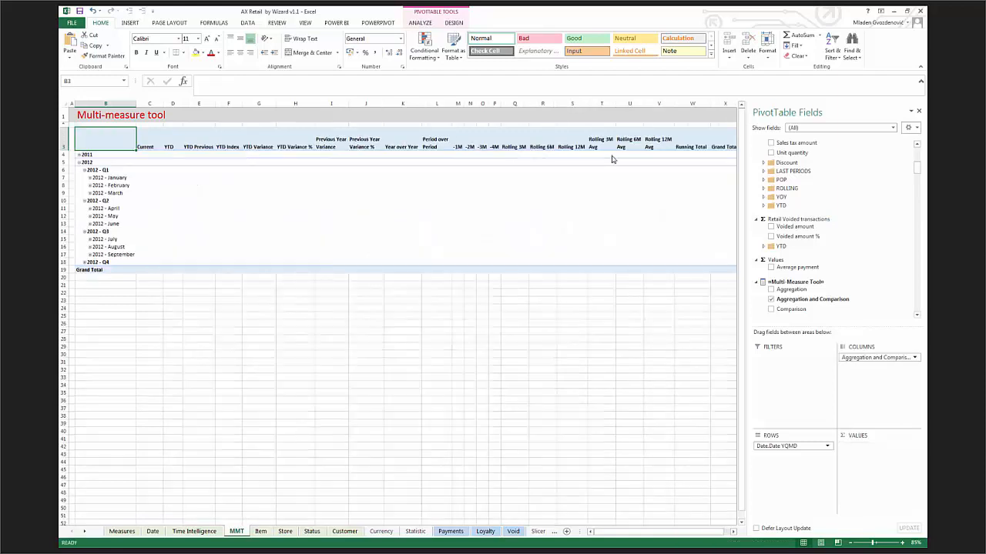
drag(918, 166, 918, 151)
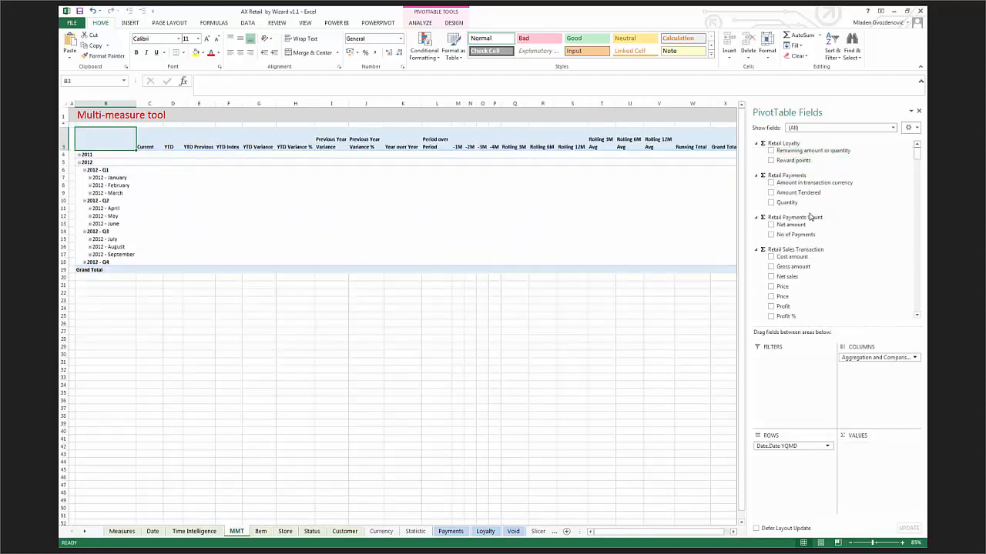
click(807, 128)
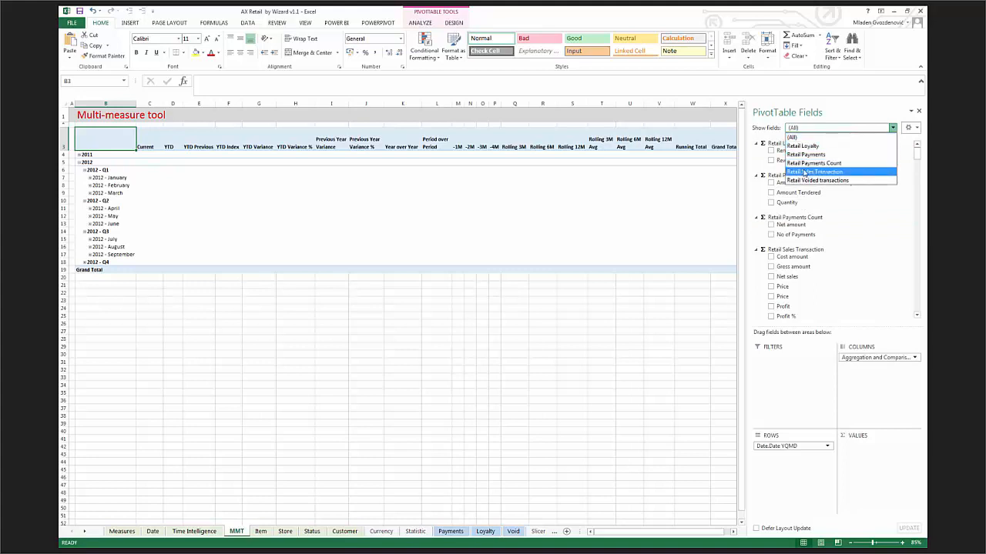
click(802, 170)
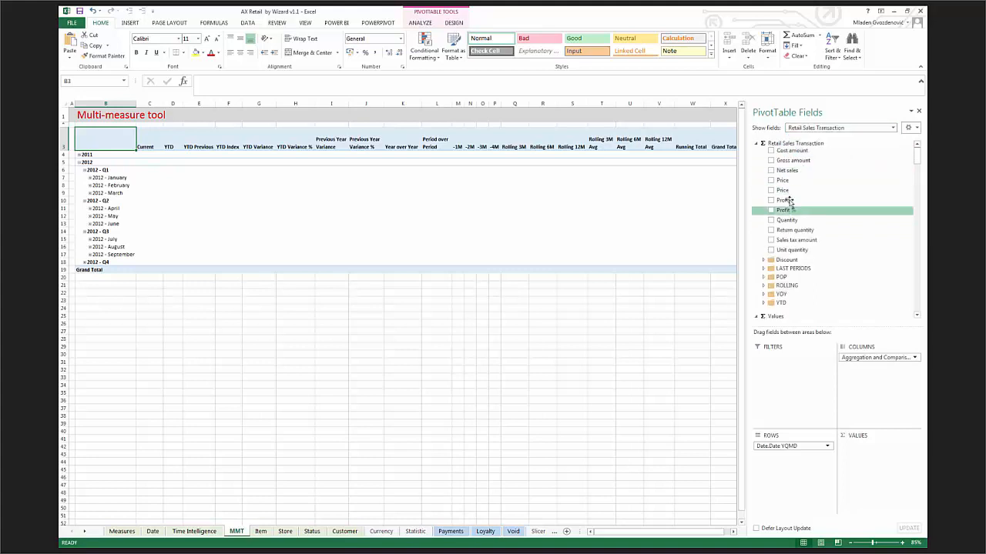
drag(793, 210, 847, 453)
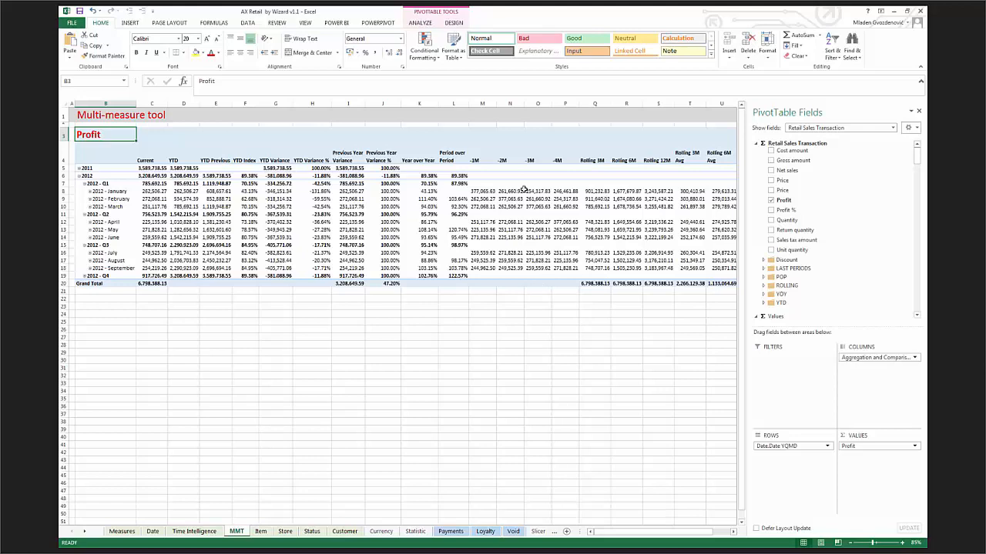
Review the Item, Store, Status, Customer, Currency, Statistic and Payments sheets in turn
click(261, 531)
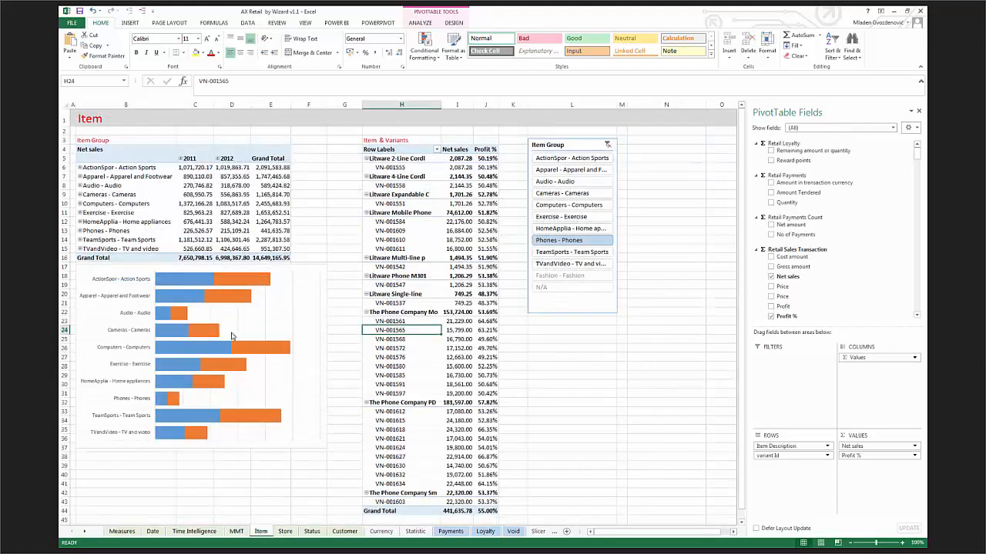
click(285, 531)
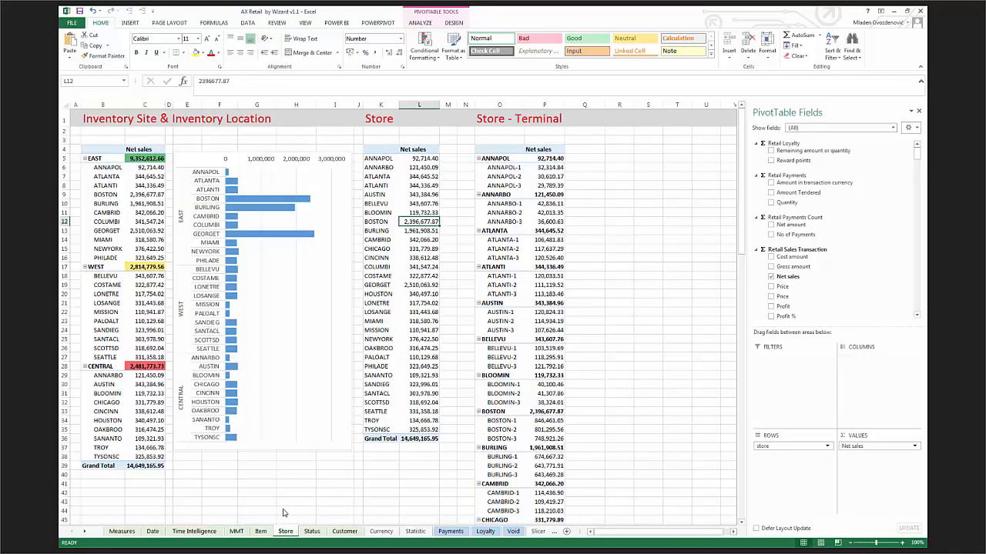
click(311, 532)
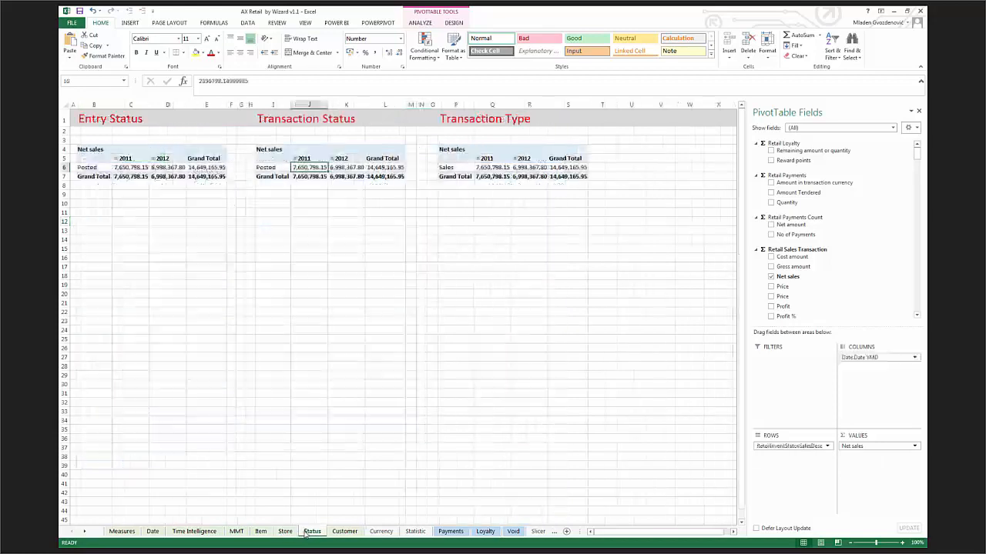
click(346, 533)
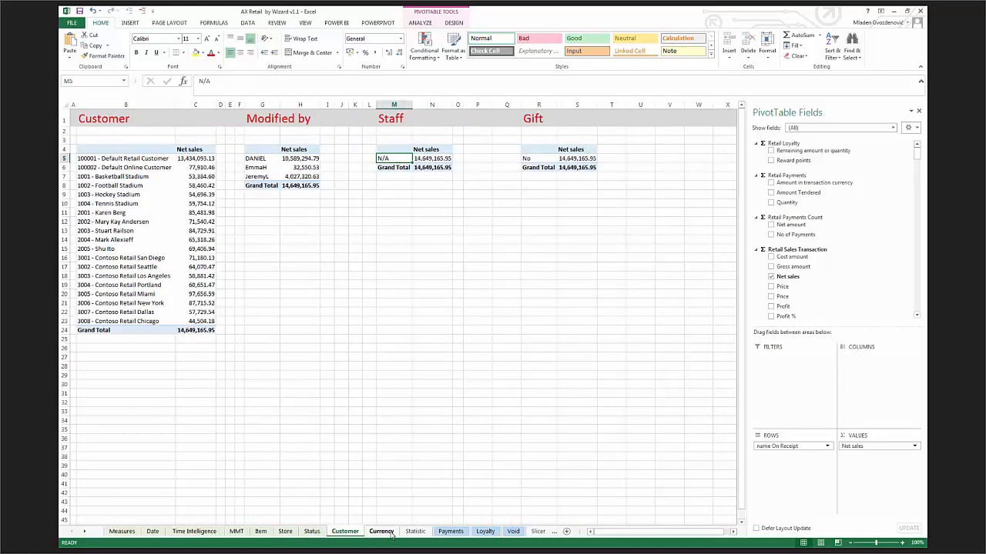
click(383, 531)
click(415, 532)
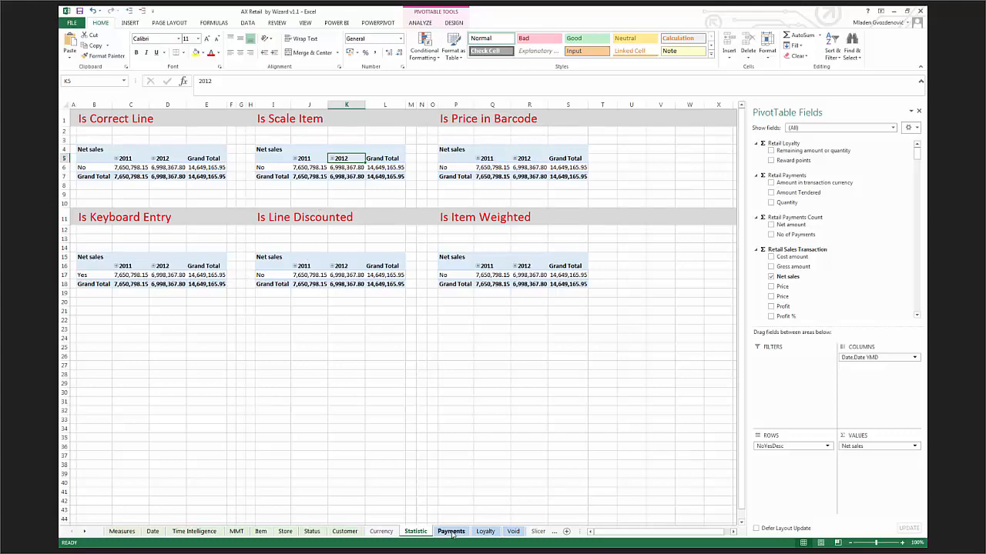
click(451, 532)
mouse_move(156, 304)
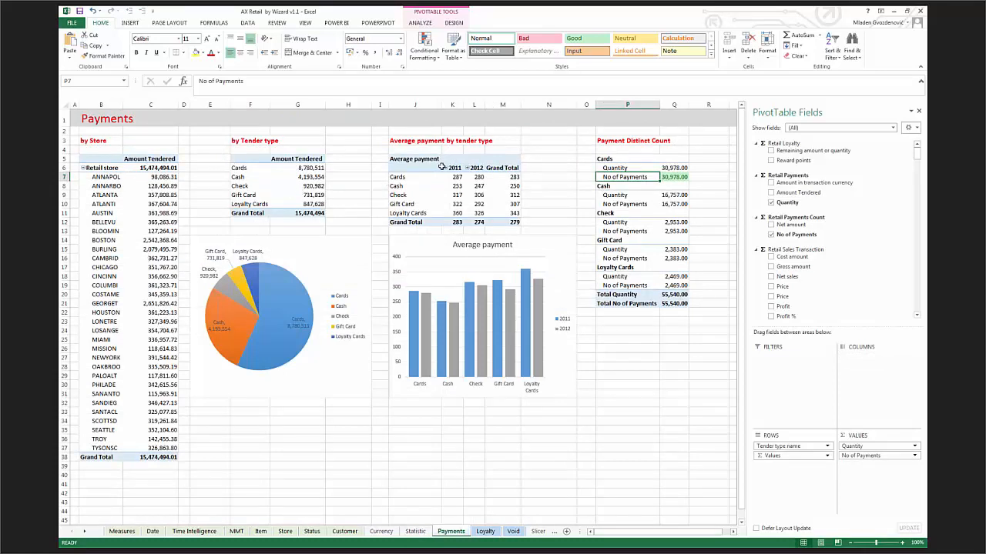
On the Loyalty sheet, limit the PivotTable field list to Retail Loyalty and examine its measures and dimensions down to Reward Point ID
click(482, 532)
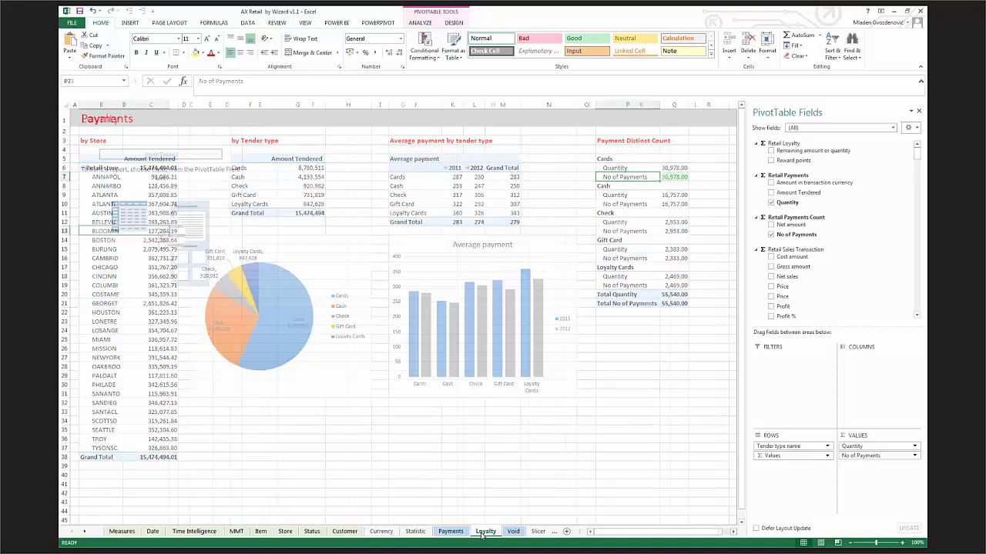
click(798, 128)
click(802, 145)
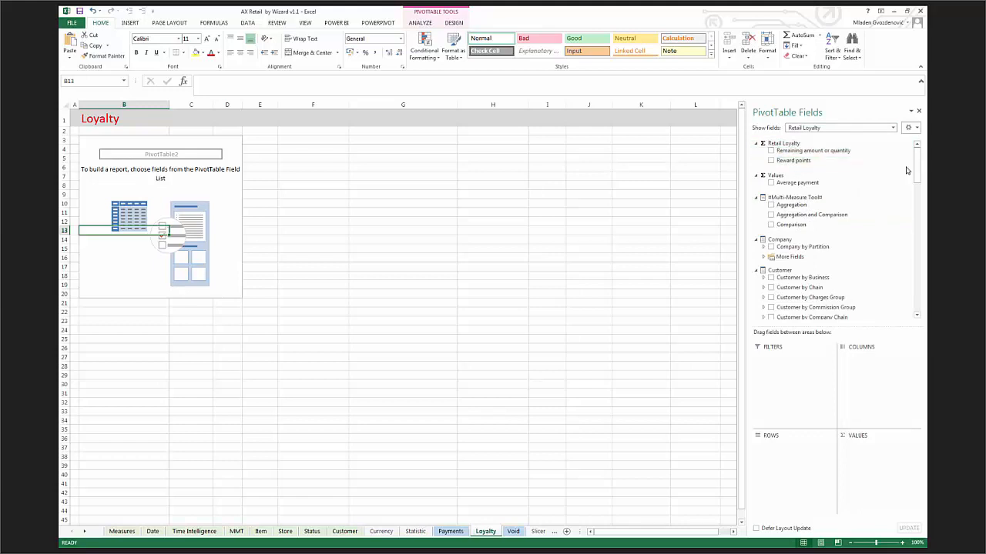
drag(916, 168, 918, 253)
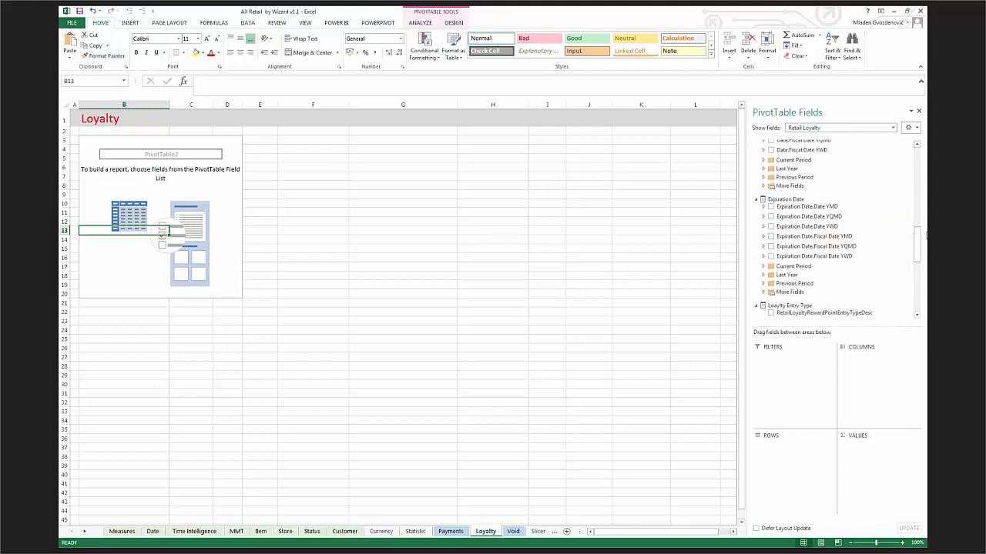
scroll(893, 252, down, 3)
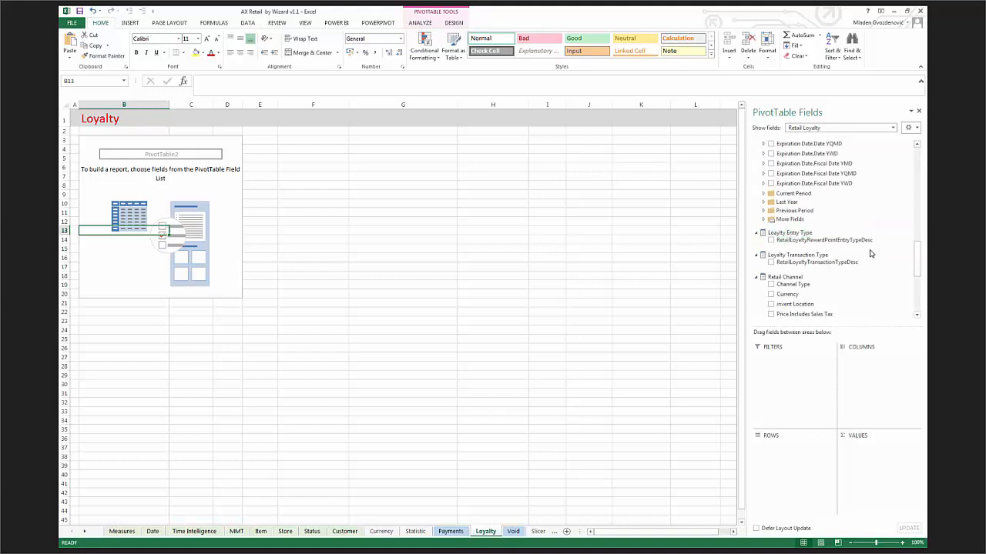
drag(918, 257, 917, 286)
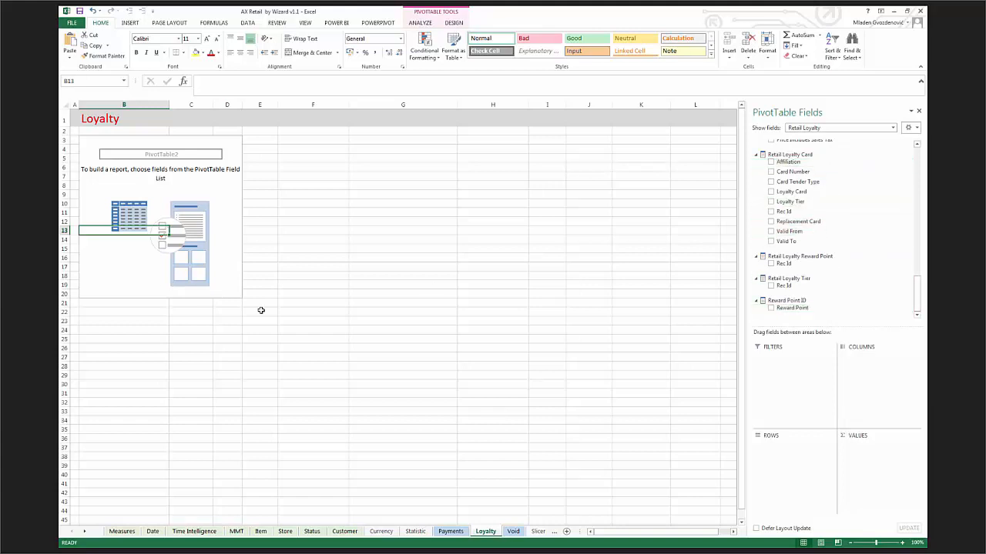
View the voided transactions pivot tables on the Void sheet and switch to the Wizard slide show in PowerPoint
click(513, 532)
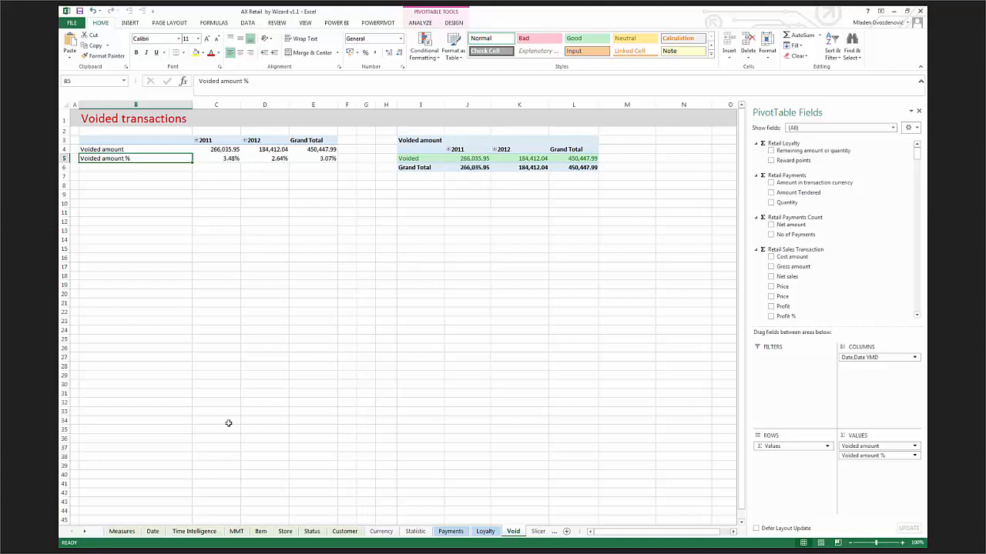
click(180, 539)
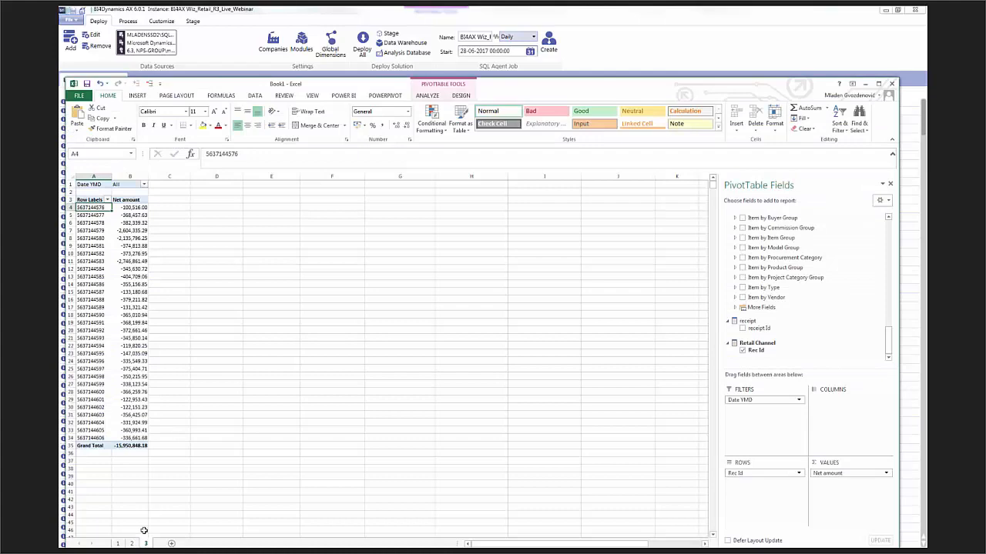
click(136, 535)
click(141, 497)
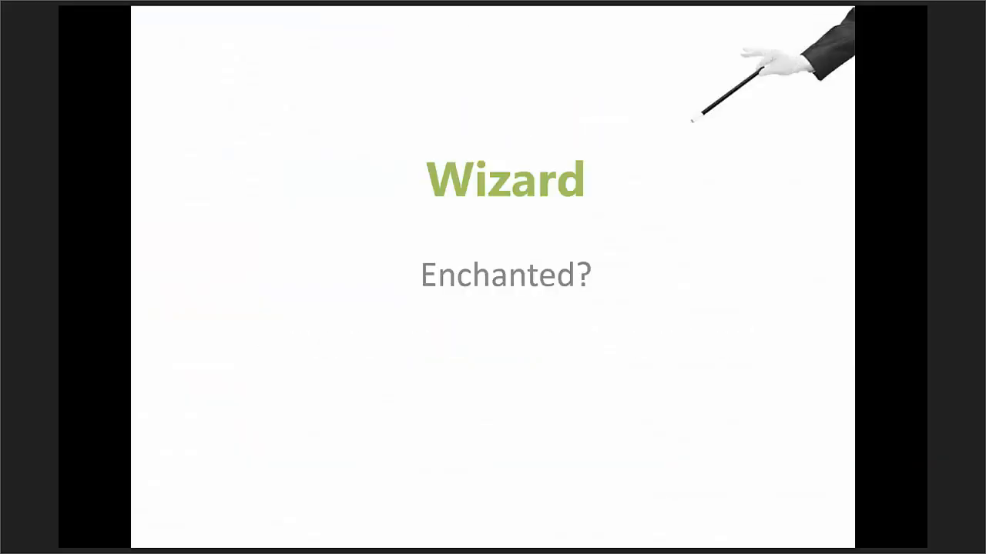
key(Right)
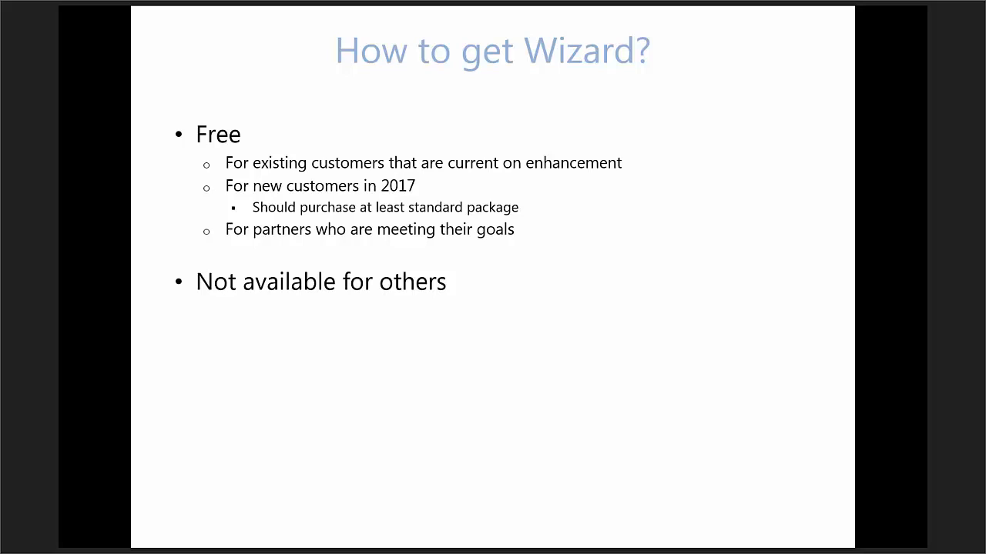
click(267, 311)
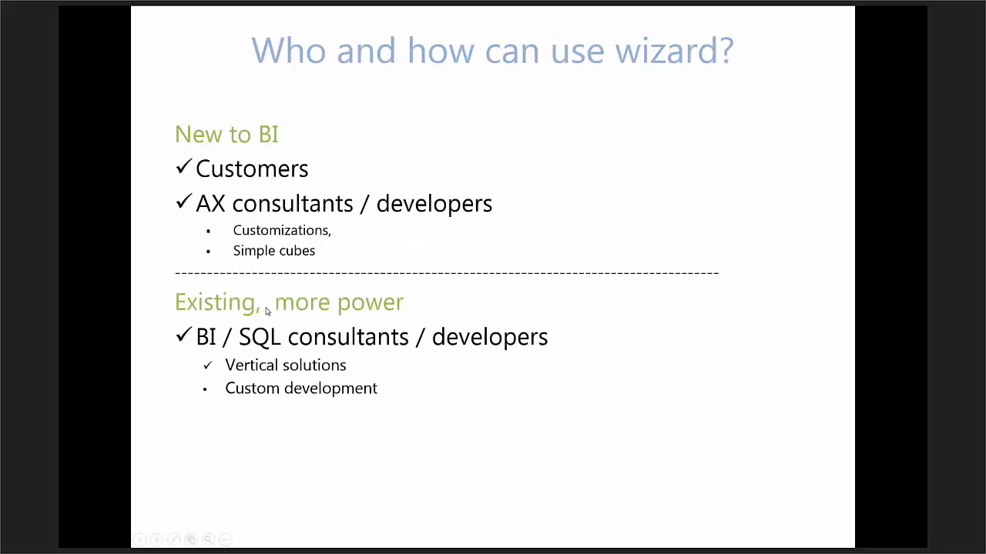